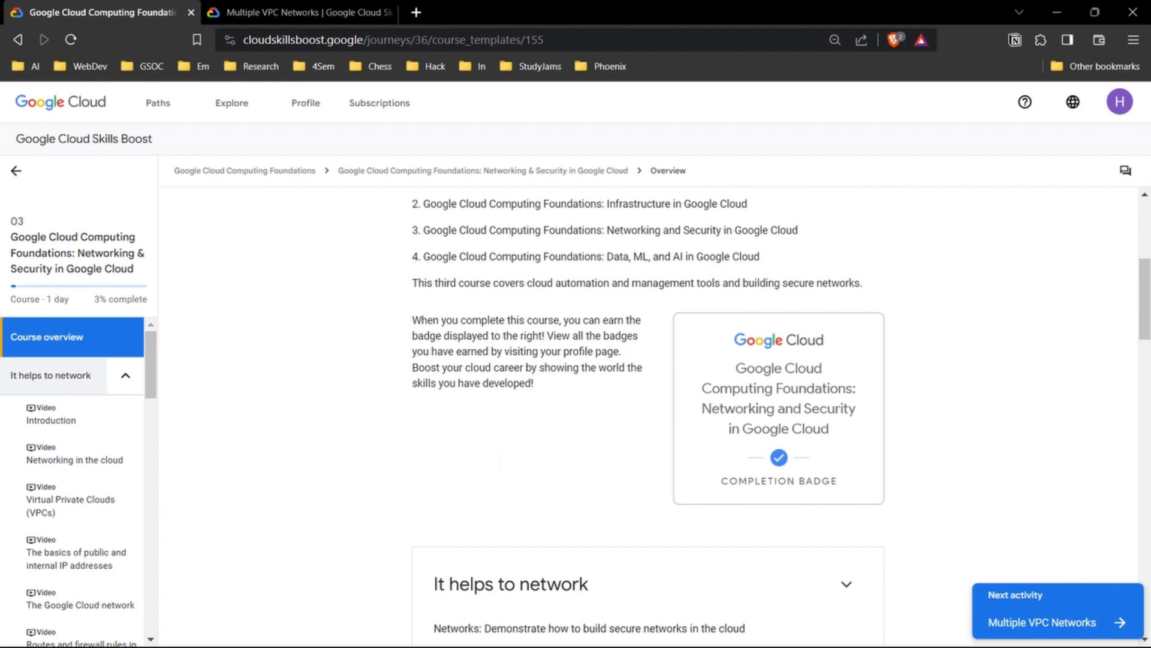
Look through the course overview's lessons and required labs for Networking & Security in Google Cloud
{"action": "scroll", "coordinate": [648, 414], "scroll_direction": "down", "scroll_amount": 10}
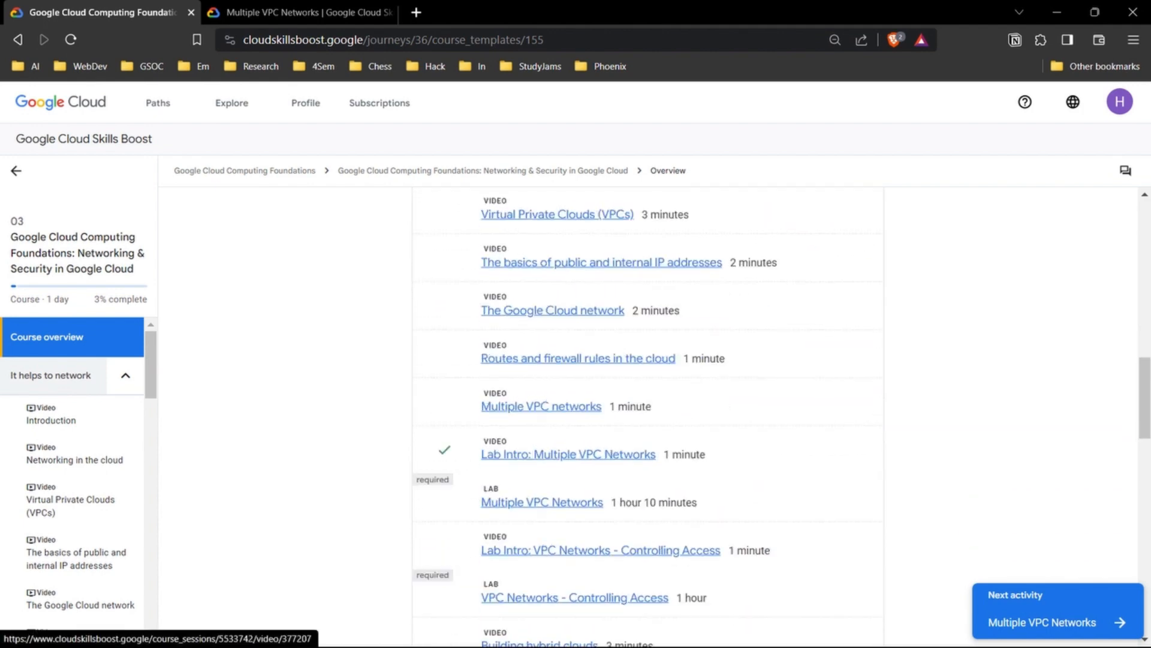
{"action": "scroll", "coordinate": [647, 413], "scroll_direction": "down", "scroll_amount": 2}
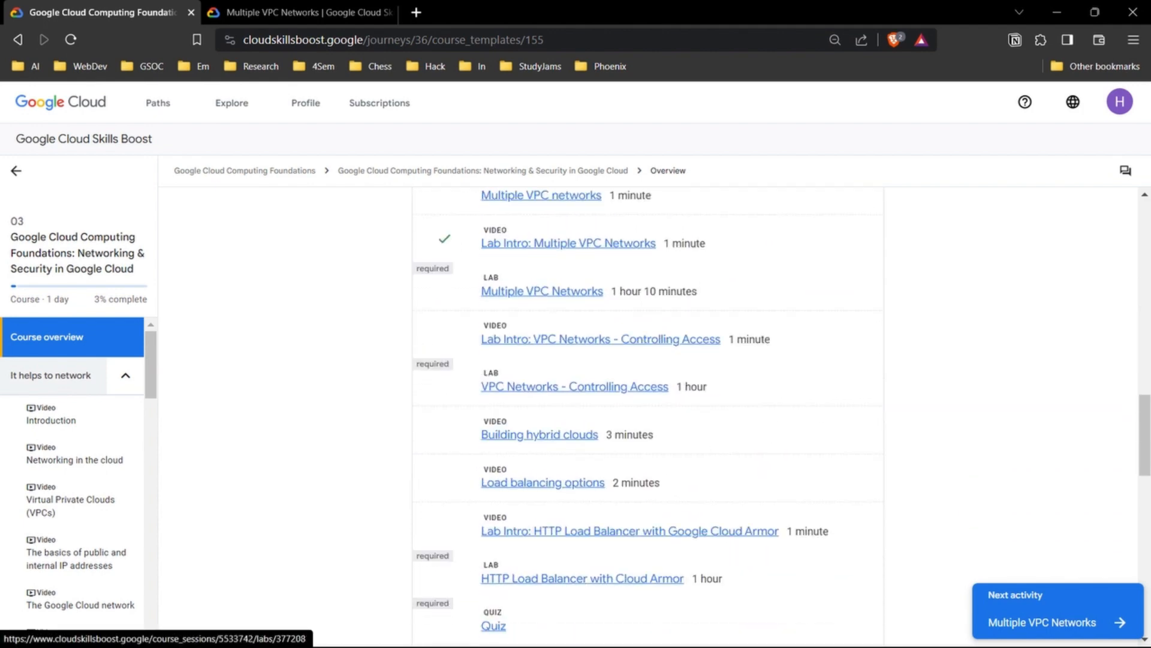
{"action": "scroll", "coordinate": [648, 414], "scroll_direction": "down", "scroll_amount": 10}
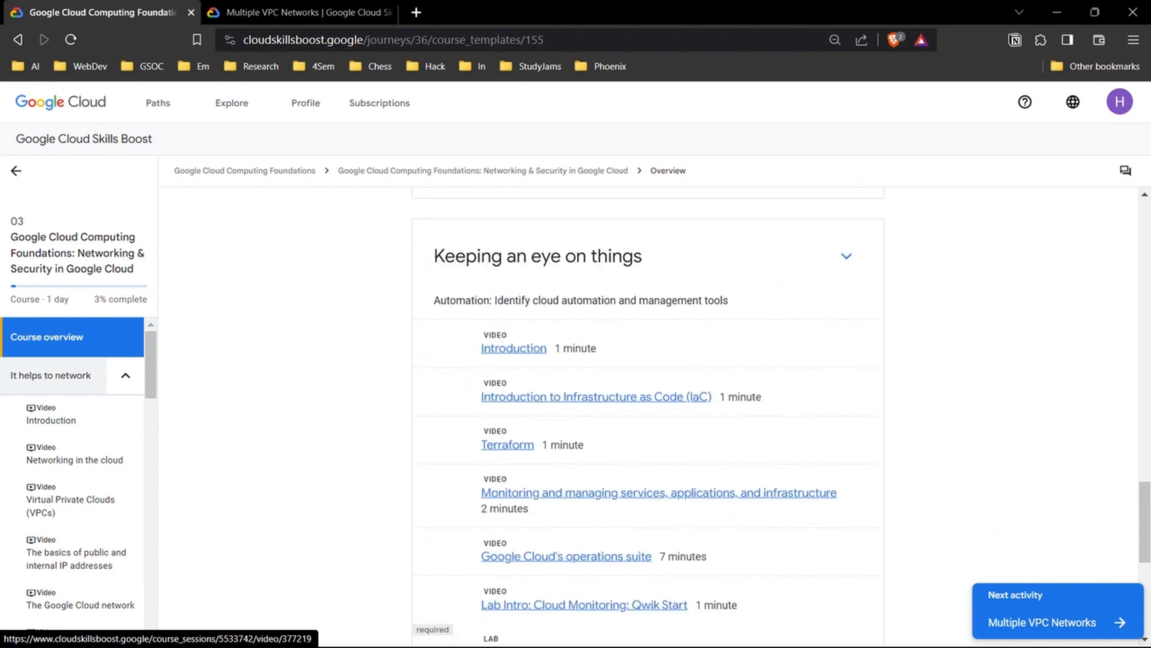
{"action": "scroll", "coordinate": [576, 327], "scroll_direction": "down", "scroll_amount": 3}
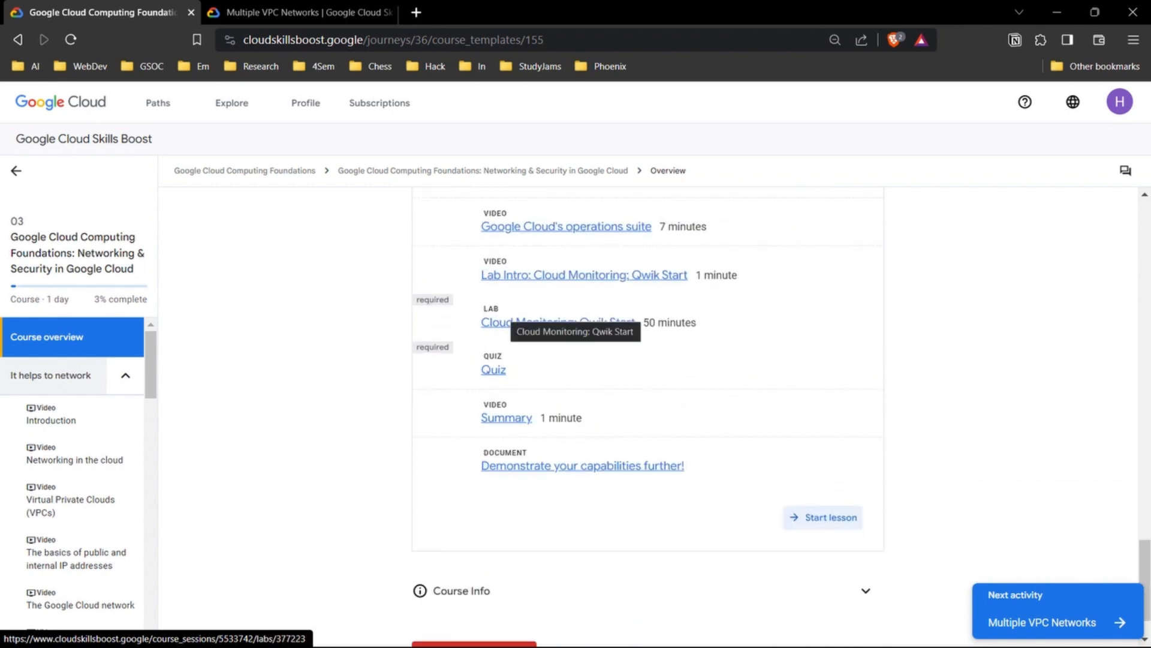
{"action": "scroll", "coordinate": [575, 327], "scroll_direction": "down", "scroll_amount": 1}
{"action": "scroll", "coordinate": [576, 327], "scroll_direction": "up", "scroll_amount": 10}
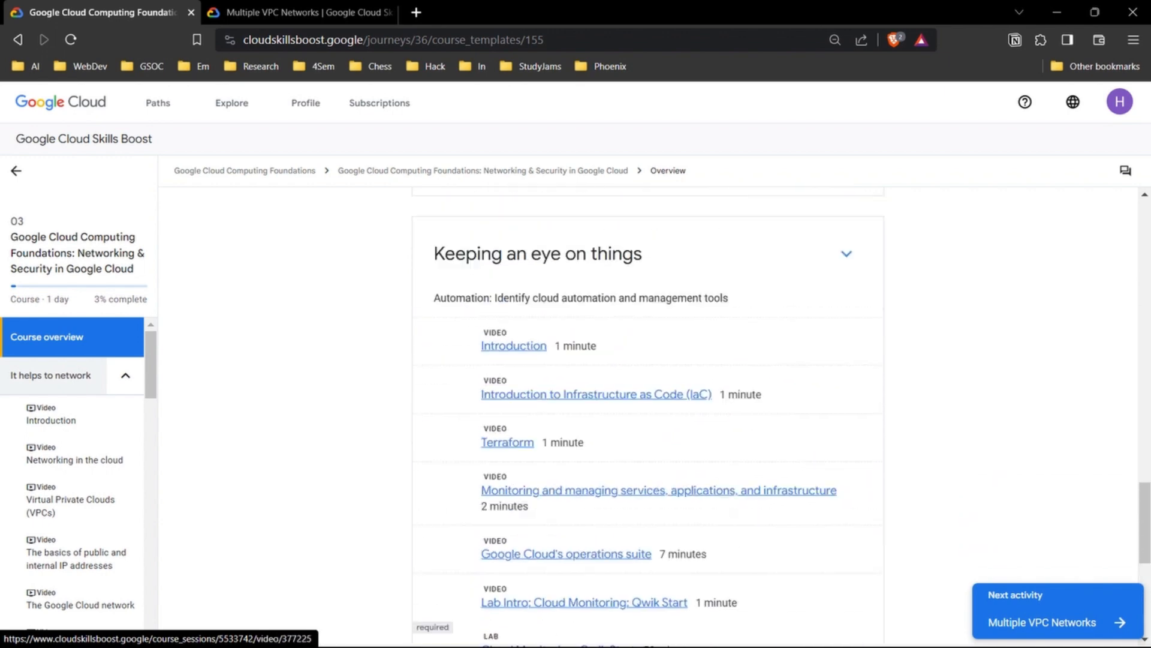
{"action": "scroll", "coordinate": [576, 327], "scroll_direction": "up", "scroll_amount": 5}
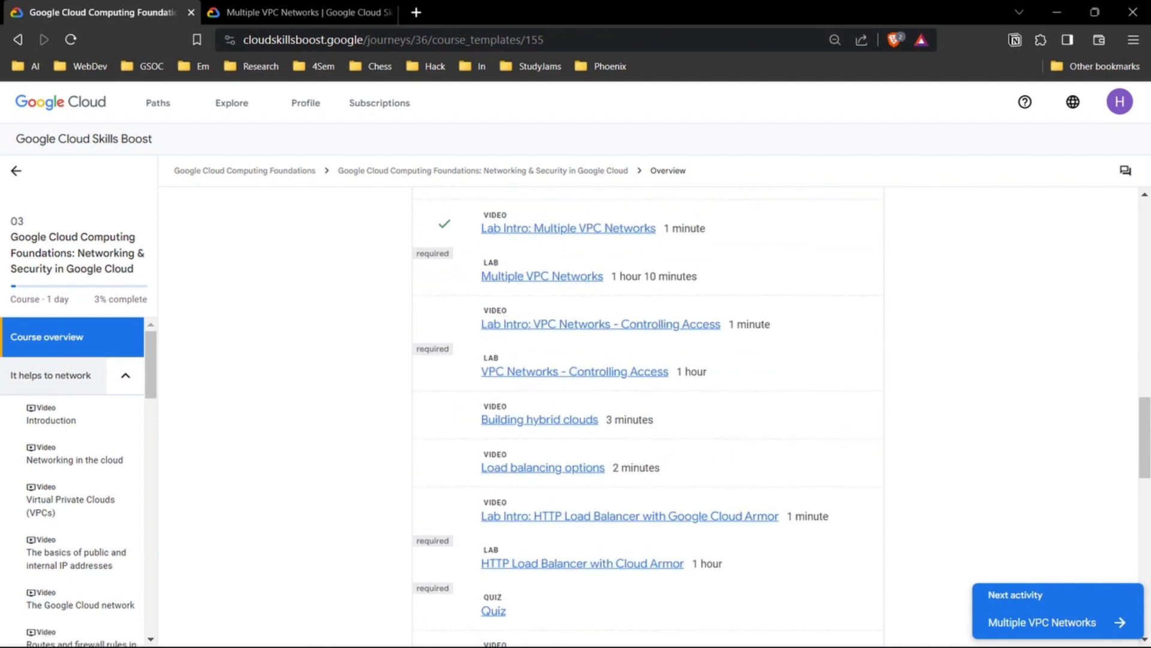
{"action": "scroll", "coordinate": [576, 327], "scroll_direction": "up", "scroll_amount": 15}
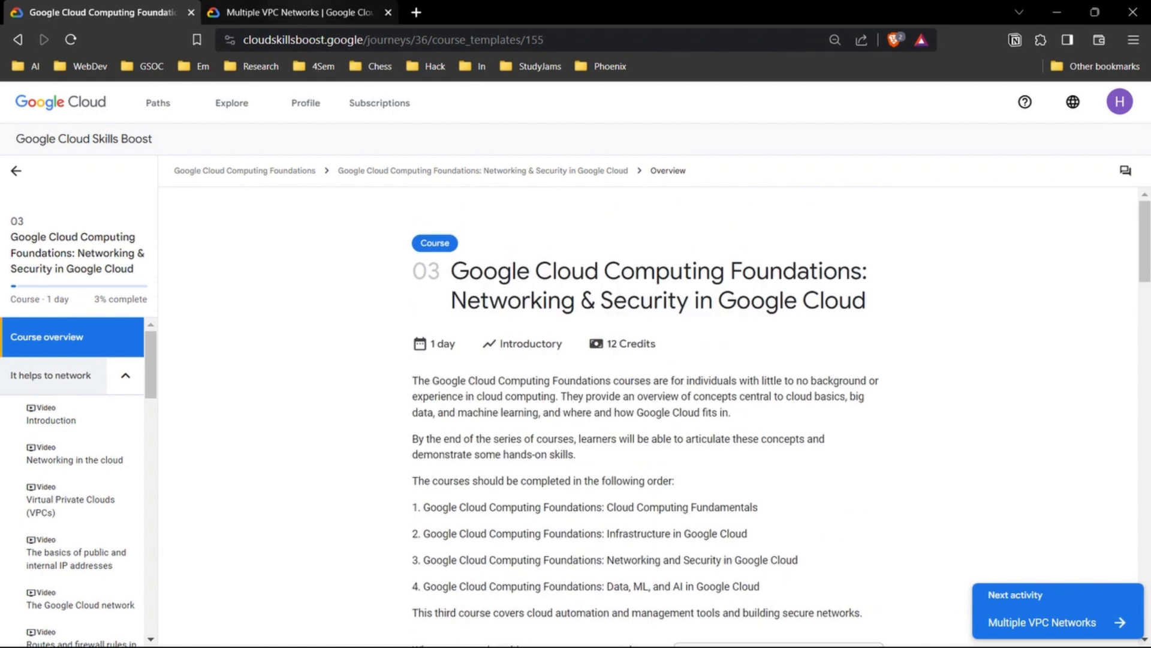
Switch to the Multiple VPC Networks lab page and start the lab
{"action": "left_click", "coordinate": [294, 12]}
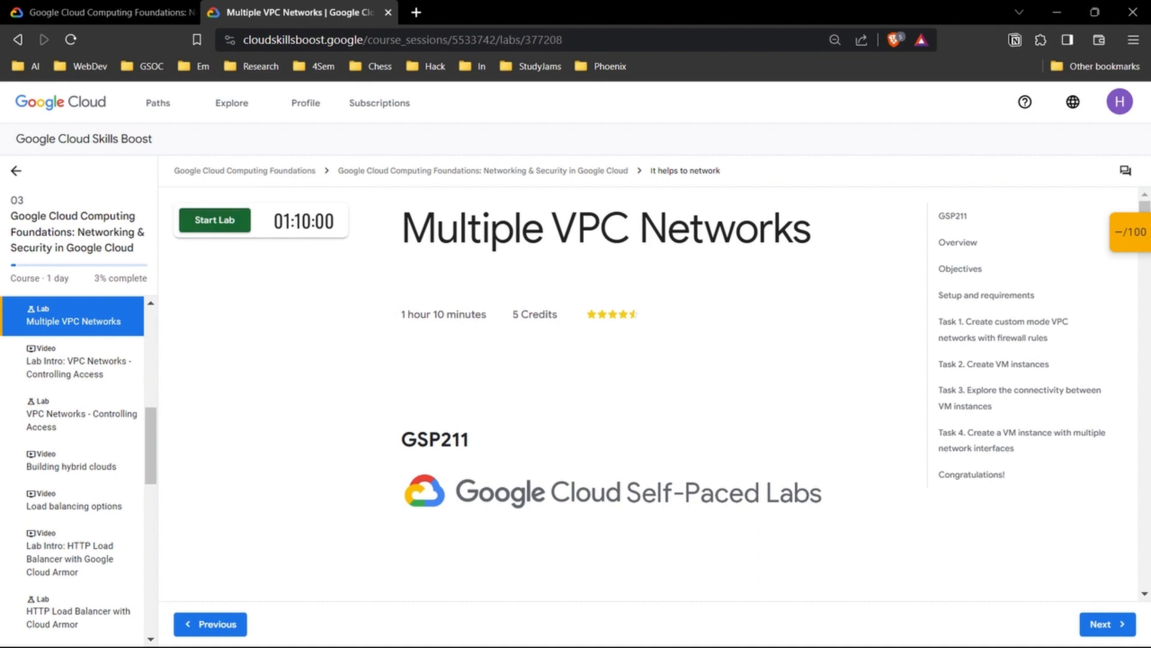
{"action": "left_click", "coordinate": [214, 220]}
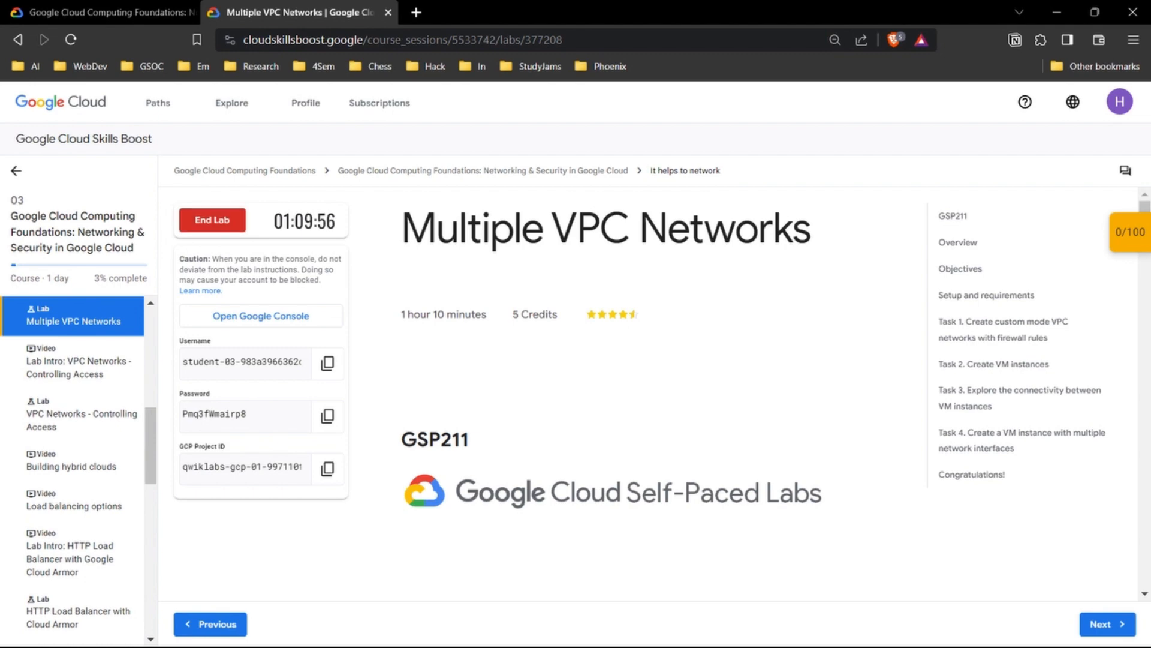
Read the lab's overview and objectives, and examine the enlarged network diagram of mynetwork, management and privatenet
{"action": "scroll", "coordinate": [612, 396], "scroll_direction": "down", "scroll_amount": 5}
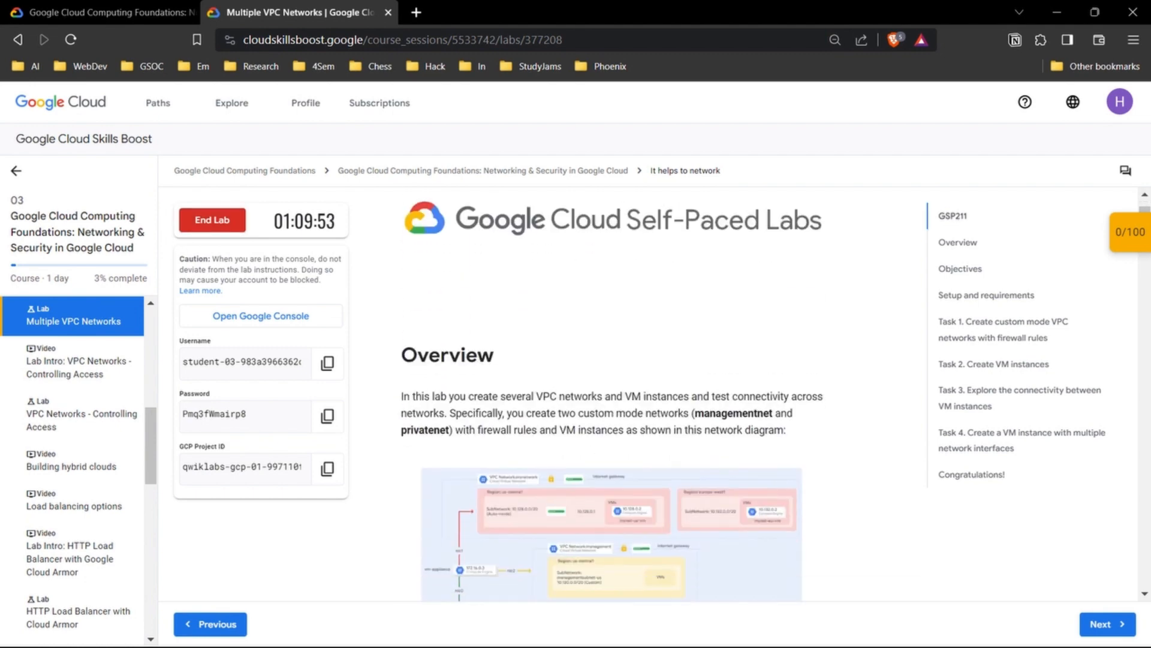
{"action": "scroll", "coordinate": [611, 396], "scroll_direction": "up", "scroll_amount": 5}
{"action": "scroll", "coordinate": [612, 395], "scroll_direction": "down", "scroll_amount": 5}
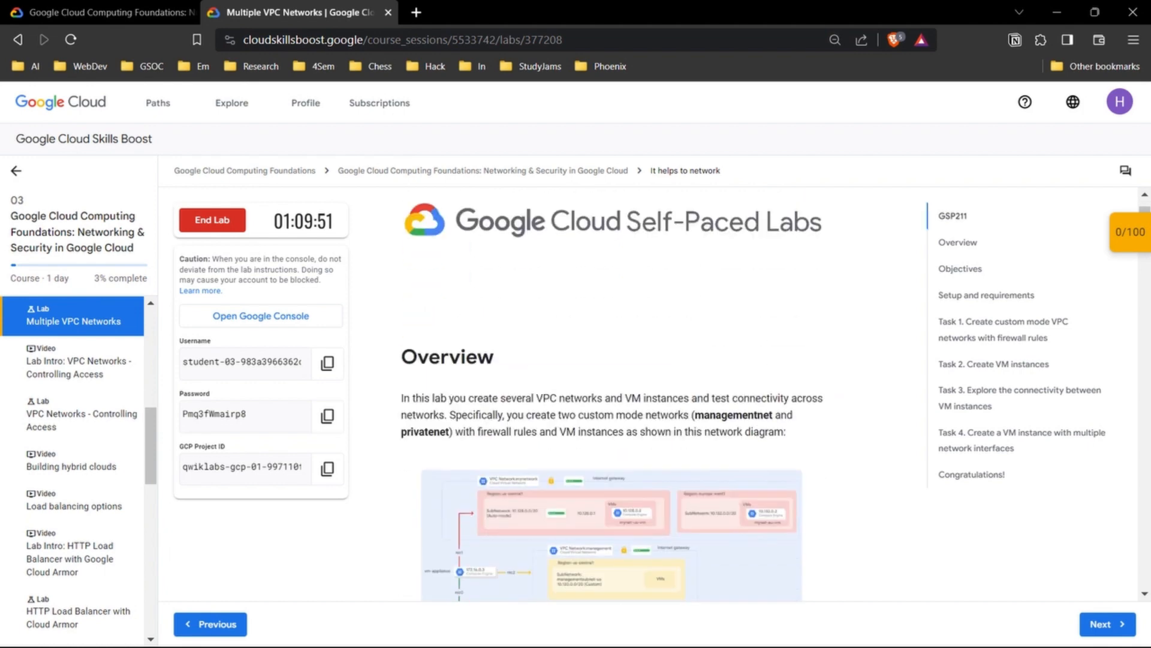
{"action": "scroll", "coordinate": [612, 395], "scroll_direction": "up", "scroll_amount": 5}
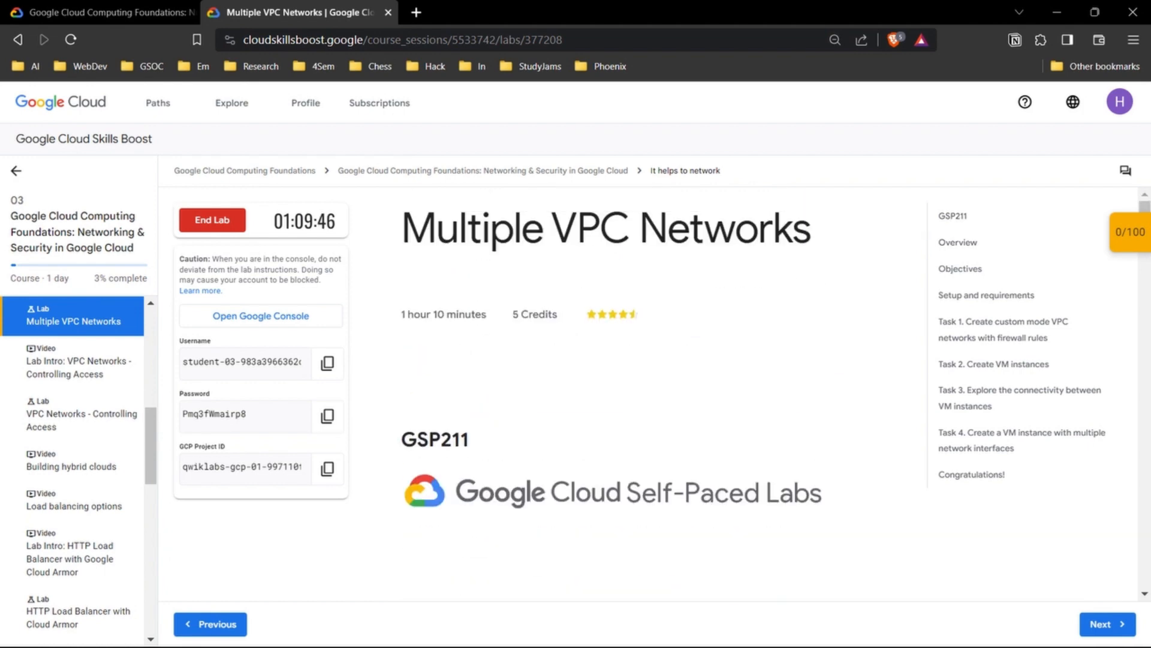
{"action": "left_click_drag", "start_coordinate": [551, 229], "coordinate": [631, 229]}
{"action": "left_click", "coordinate": [631, 240]}
{"action": "scroll", "coordinate": [612, 360], "scroll_direction": "down", "scroll_amount": 2}
{"action": "scroll", "coordinate": [612, 395], "scroll_direction": "down", "scroll_amount": 3}
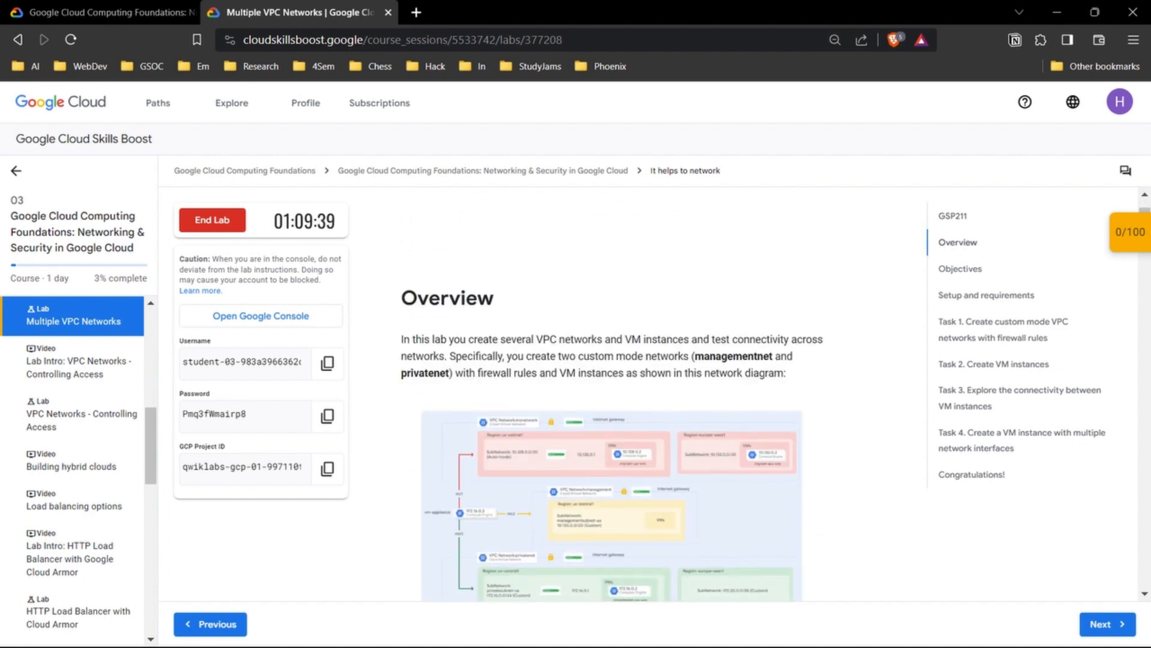
{"action": "scroll", "coordinate": [612, 396], "scroll_direction": "down", "scroll_amount": 3}
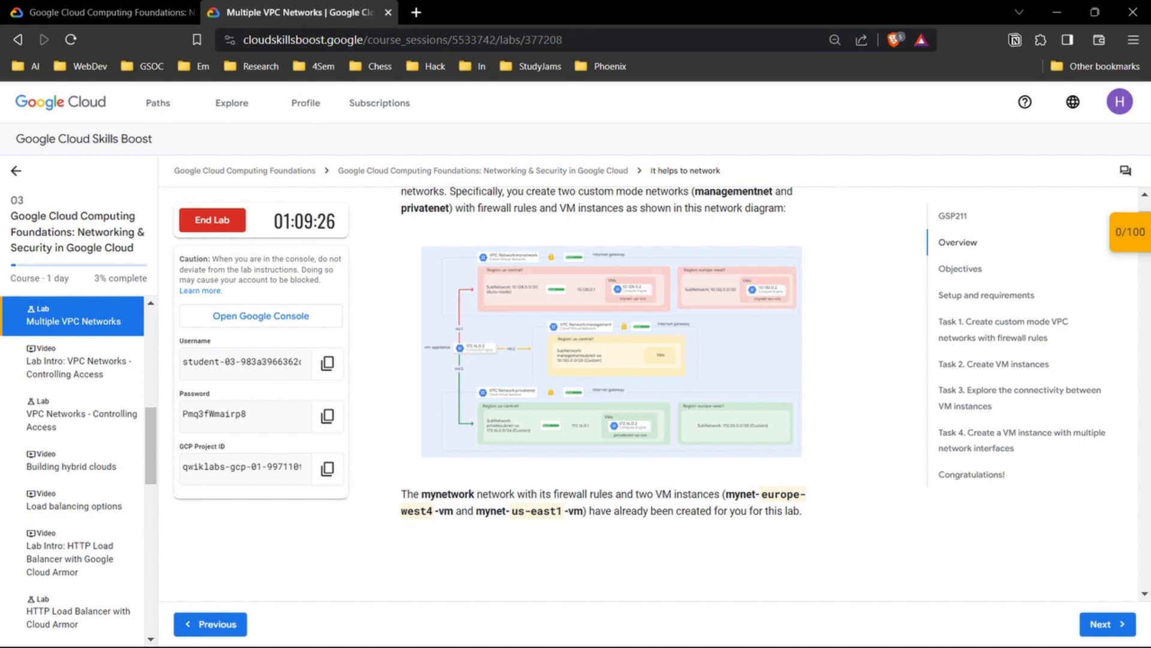
{"action": "left_click", "coordinate": [612, 352]}
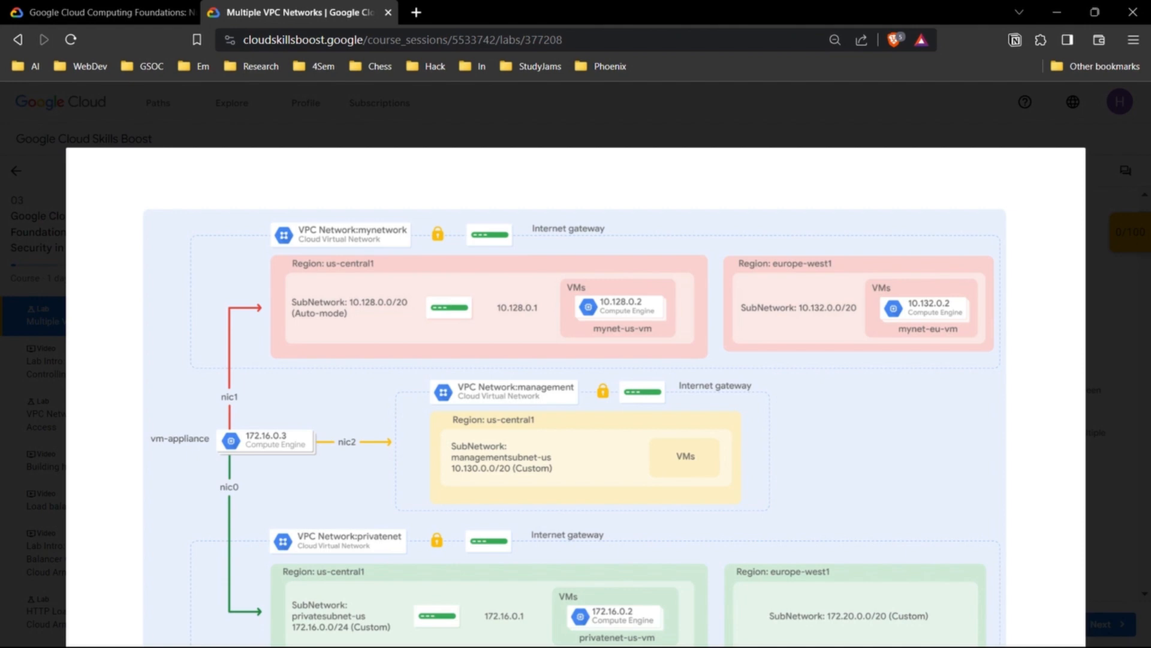
{"action": "key", "text": "Escape"}
{"action": "scroll", "coordinate": [600, 389], "scroll_direction": "down", "scroll_amount": 8}
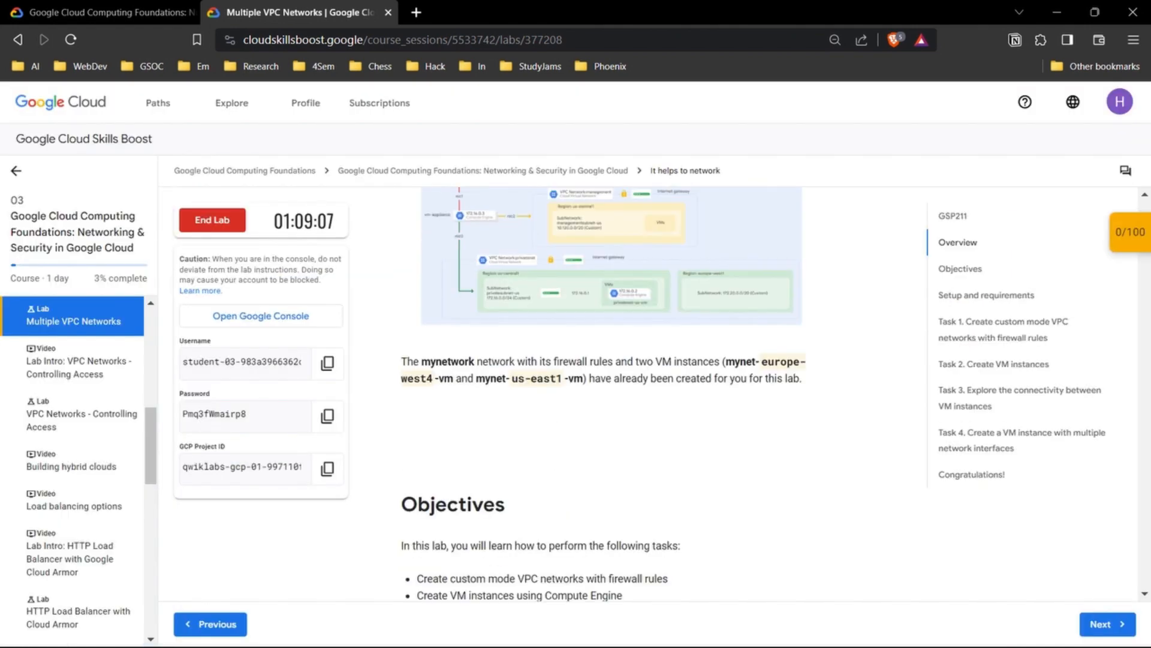
Open the Google console in a private window and submit the lab's temporary username on the sign-in page
{"action": "scroll", "coordinate": [612, 395], "scroll_direction": "down", "scroll_amount": 3}
{"action": "right_click", "coordinate": [286, 315]}
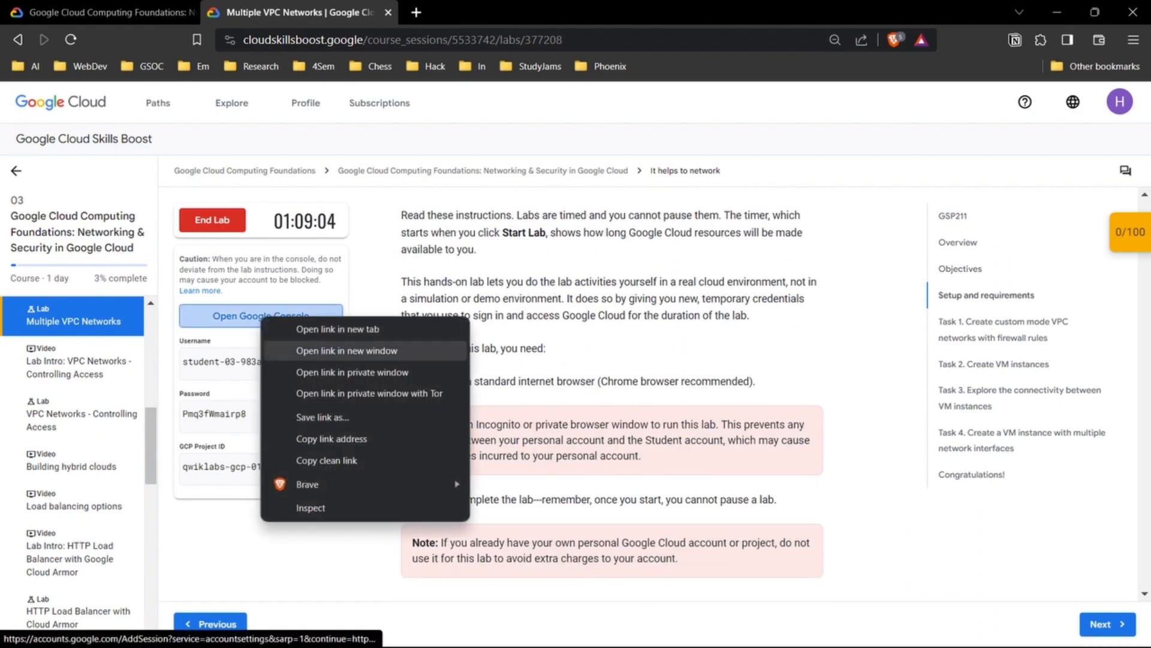
{"action": "left_click", "coordinate": [360, 370]}
{"action": "key", "text": "alt+Tab"}
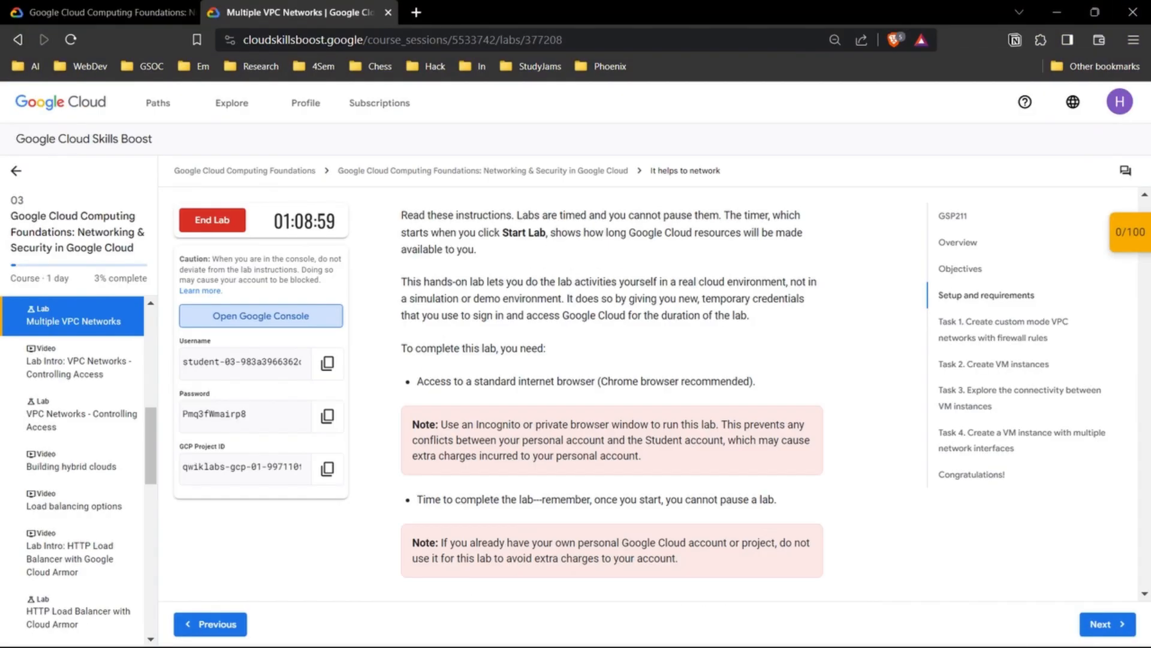
{"action": "left_click", "coordinate": [325, 365]}
{"action": "key", "text": "alt+Tab"}
{"action": "key", "text": "ctrl+v"}
{"action": "key", "text": "Return"}
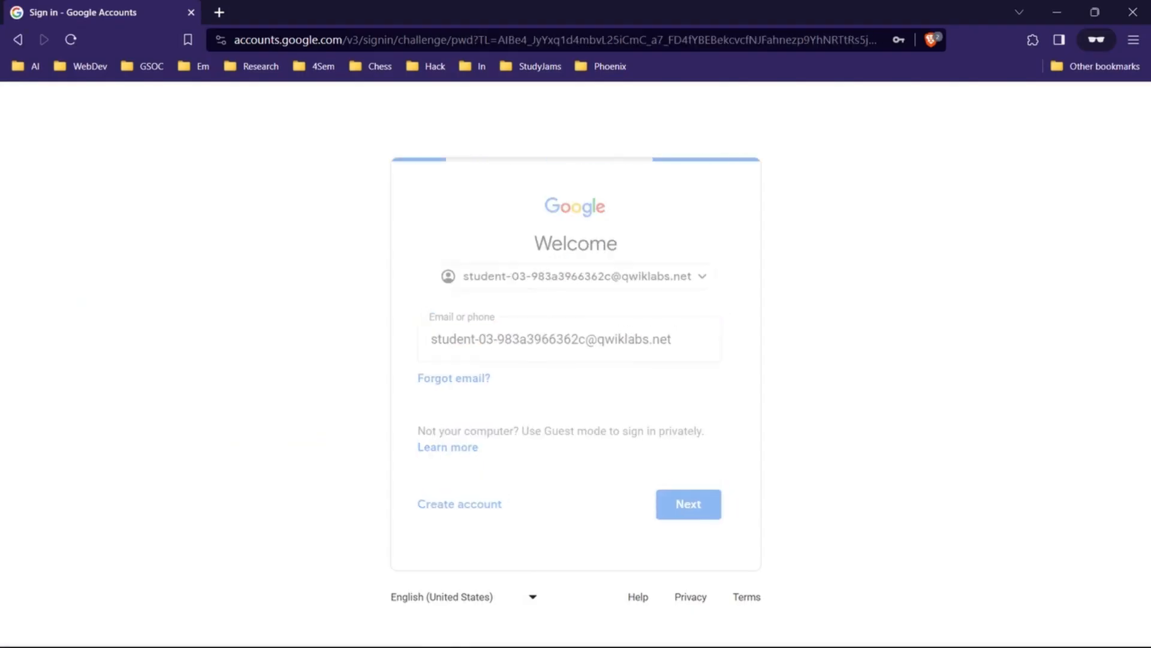
Enter the lab account's password to sign in, and accept the Google Cloud terms of service
{"action": "key", "text": "ctrl+v"}
{"action": "key", "text": "Return"}
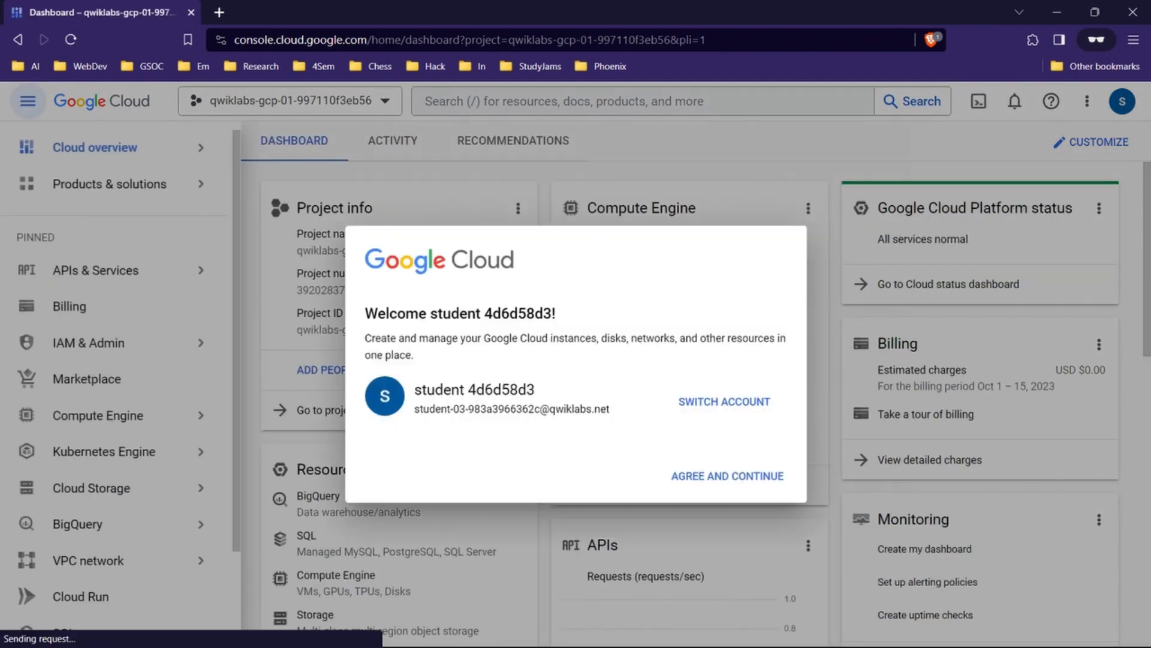
{"action": "left_click", "coordinate": [372, 470]}
{"action": "left_click", "coordinate": [727, 561]}
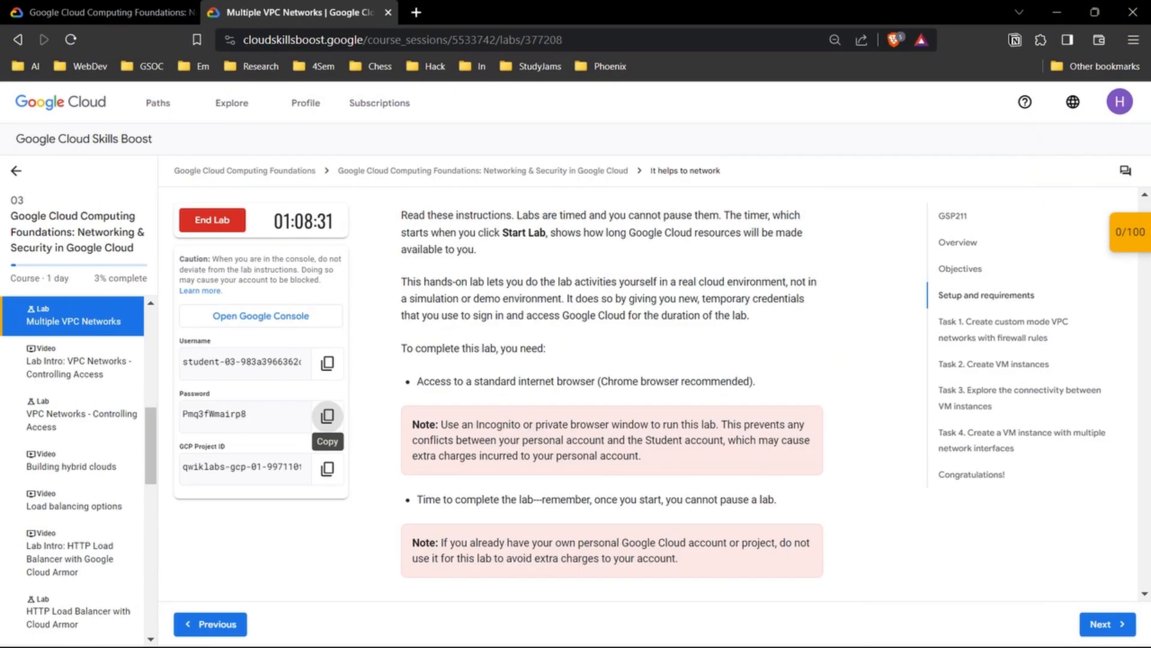
Return to the lab page and read the Task 1 instructions for creating the managementnet network
{"action": "left_click", "coordinate": [1056, 12]}
{"action": "scroll", "coordinate": [612, 390], "scroll_direction": "down", "scroll_amount": 5}
{"action": "scroll", "coordinate": [612, 390], "scroll_direction": "down", "scroll_amount": 15}
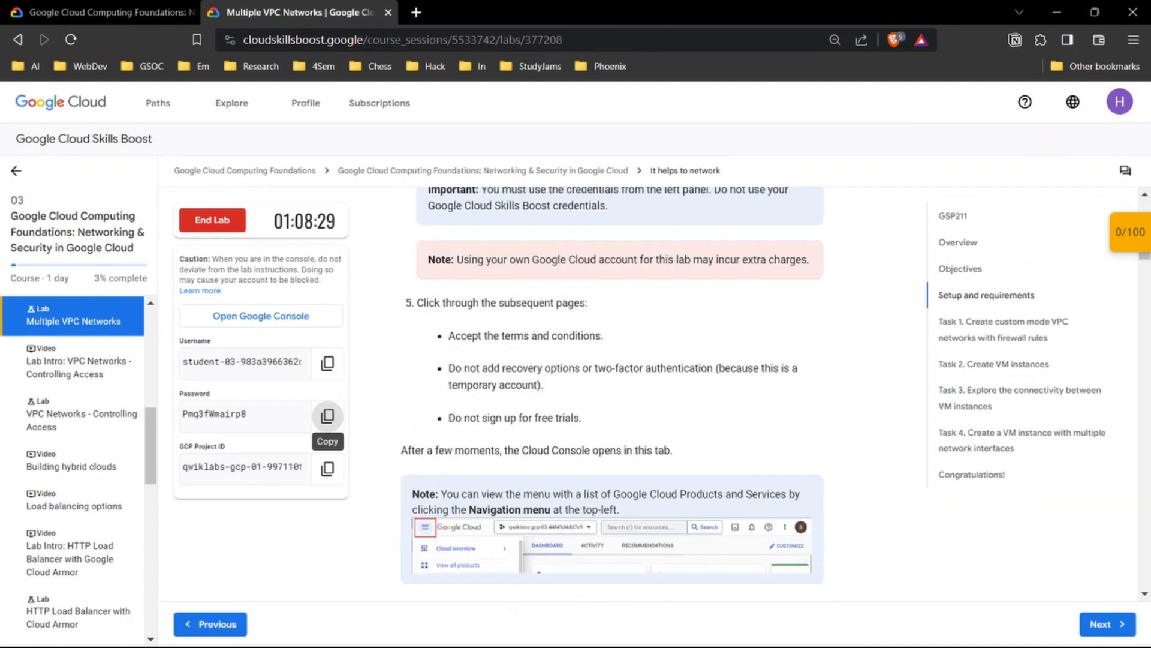
{"action": "scroll", "coordinate": [612, 390], "scroll_direction": "down", "scroll_amount": 6}
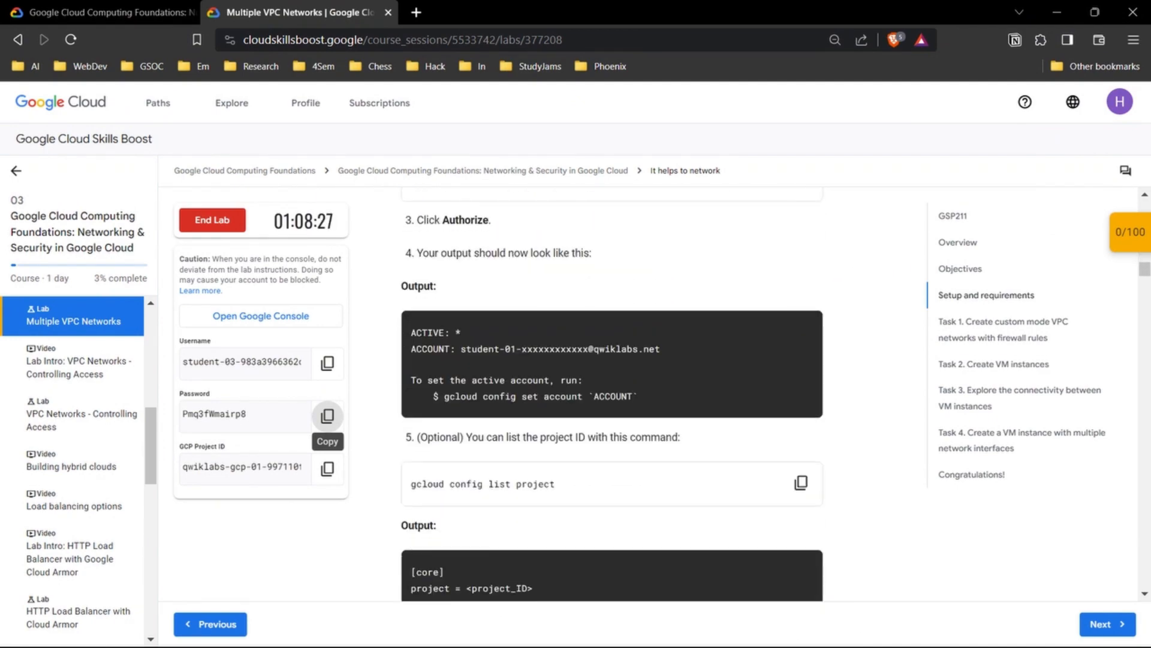
{"action": "scroll", "coordinate": [612, 389], "scroll_direction": "down", "scroll_amount": 4}
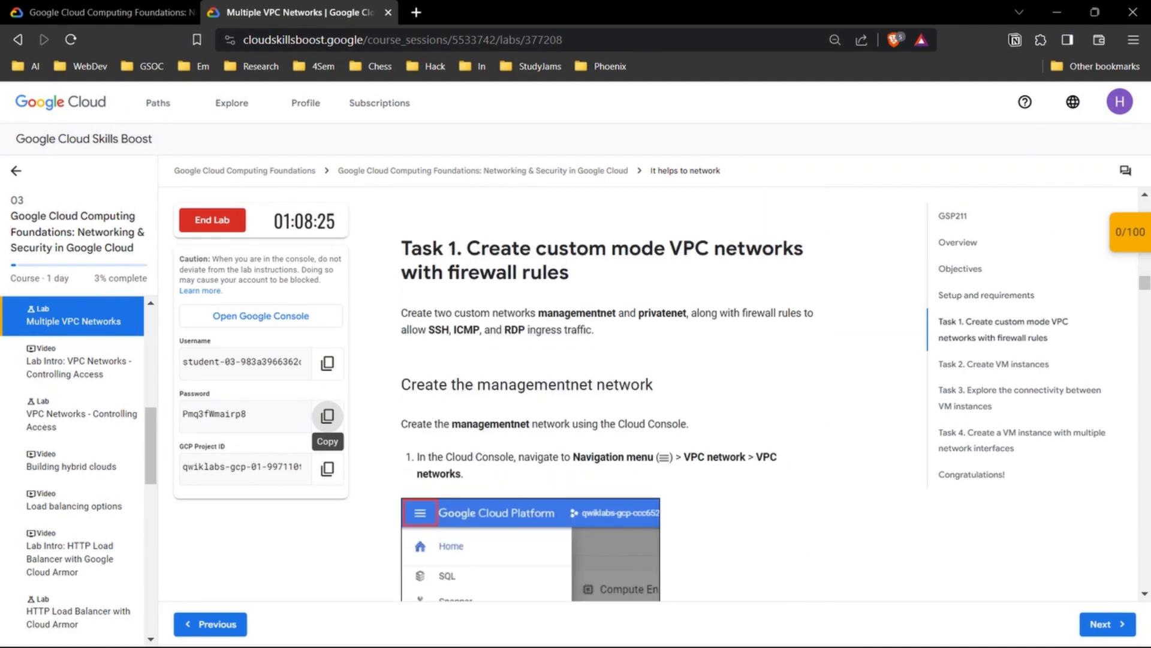
{"action": "left_click_drag", "start_coordinate": [585, 312], "coordinate": [401, 247]}
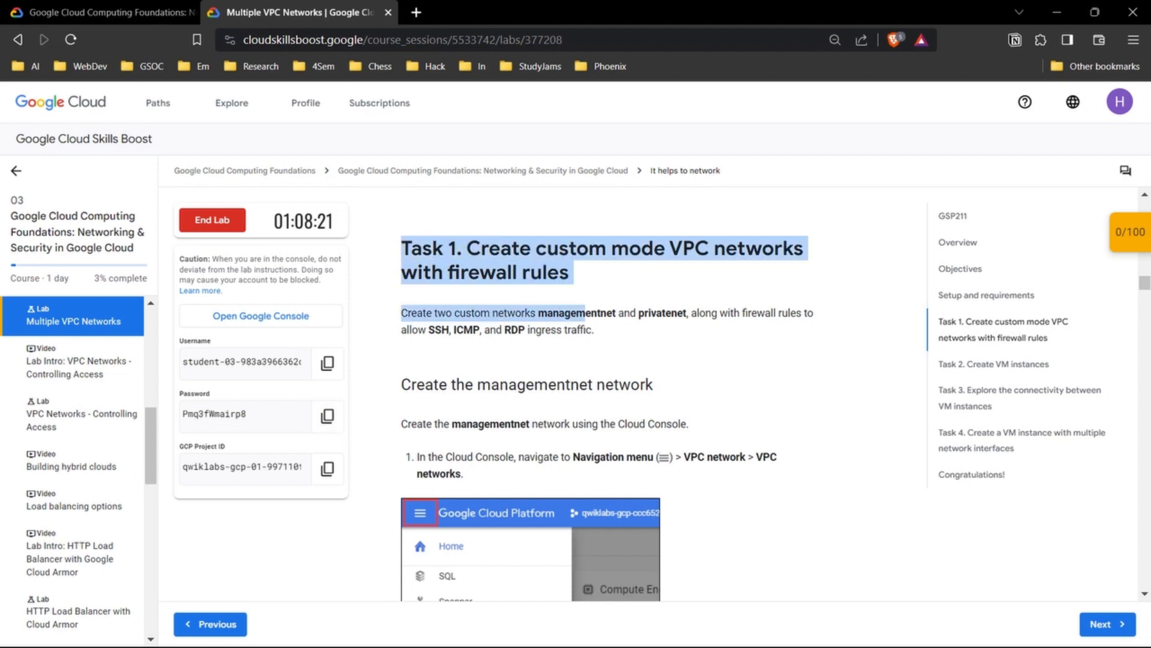
{"action": "left_click", "coordinate": [401, 248]}
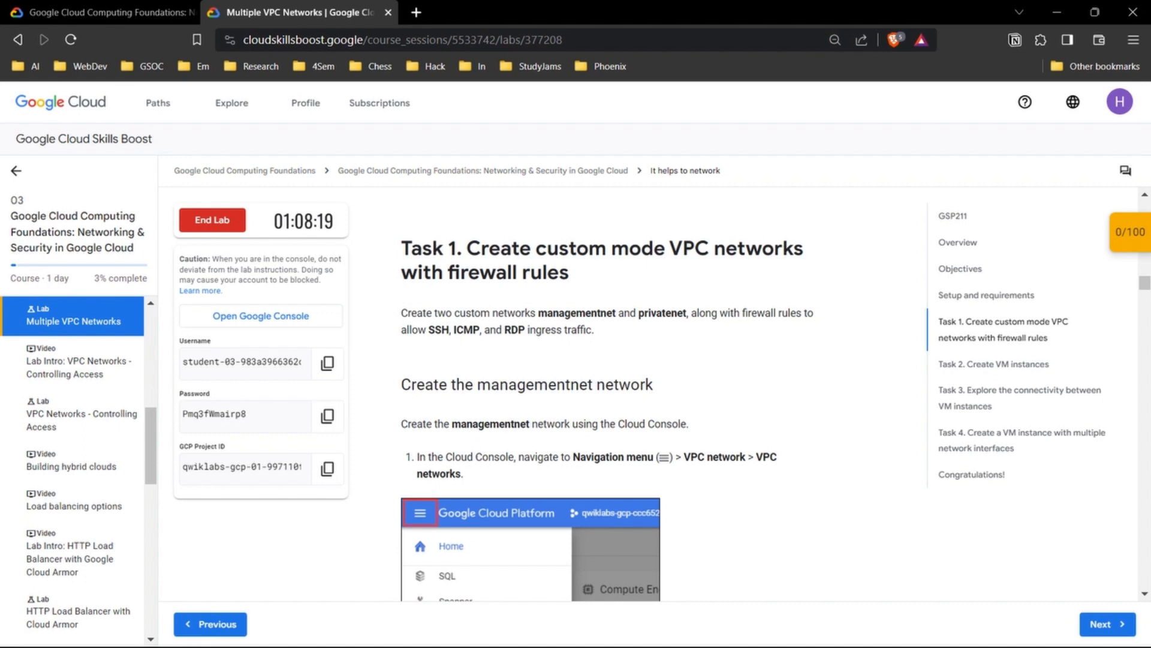
{"action": "scroll", "coordinate": [605, 390], "scroll_direction": "down", "scroll_amount": 3}
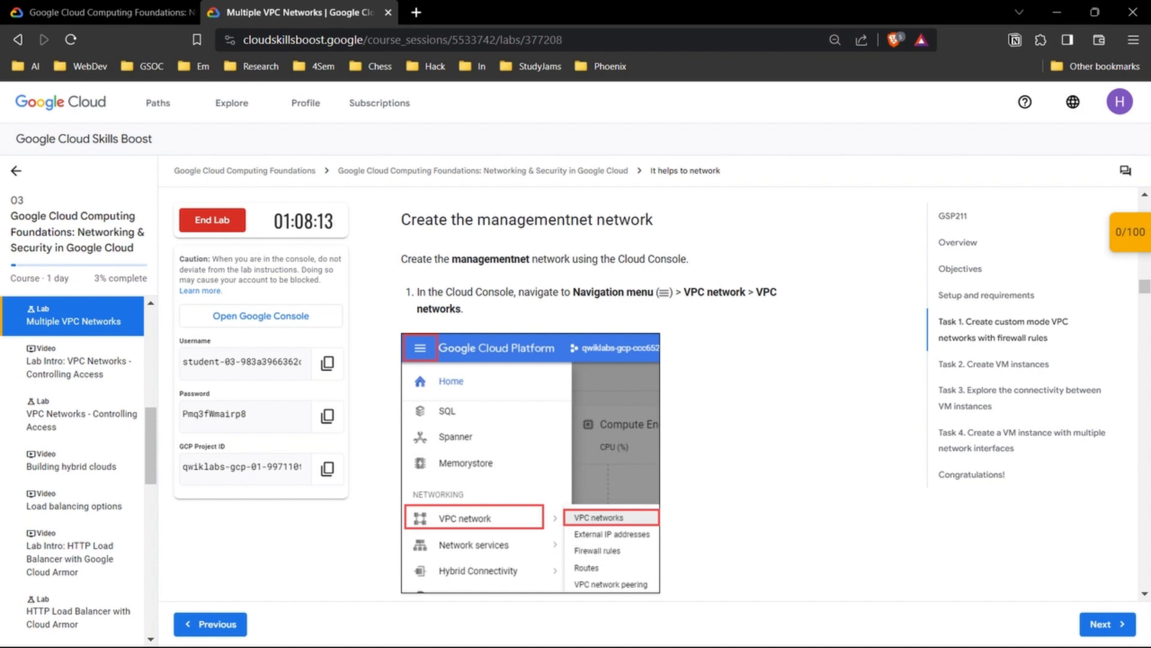
{"action": "scroll", "coordinate": [588, 390], "scroll_direction": "down", "scroll_amount": 2}
{"action": "scroll", "coordinate": [659, 390], "scroll_direction": "up", "scroll_amount": 1}
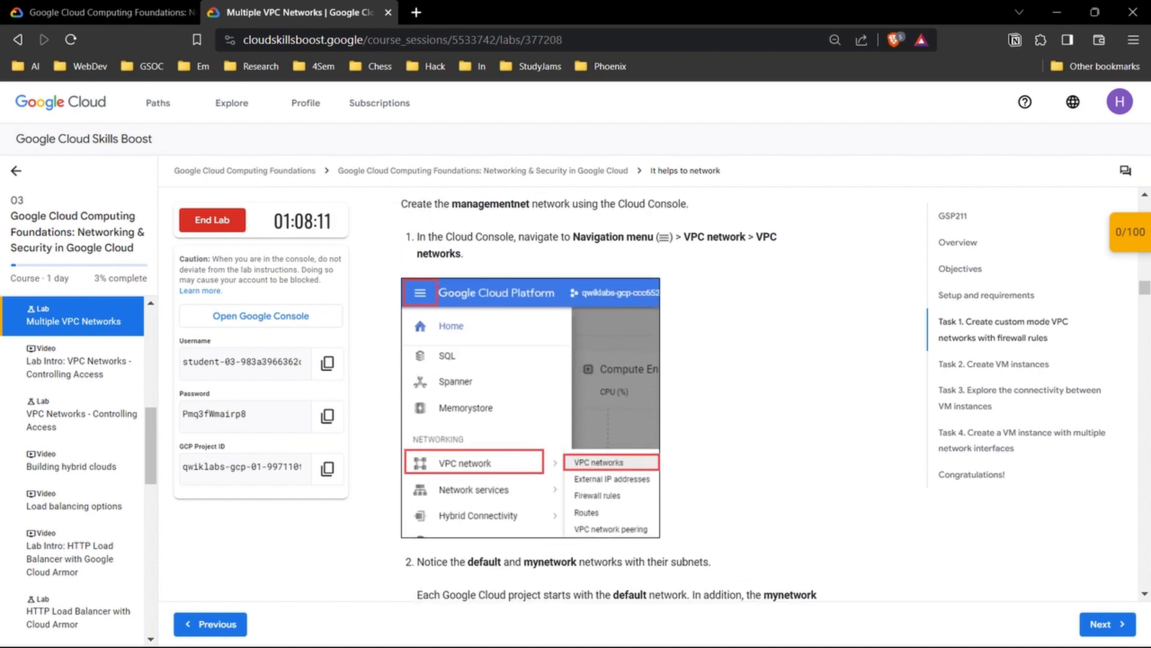
{"action": "scroll", "coordinate": [660, 389], "scroll_direction": "down", "scroll_amount": 2}
{"action": "scroll", "coordinate": [600, 390], "scroll_direction": "down", "scroll_amount": 2}
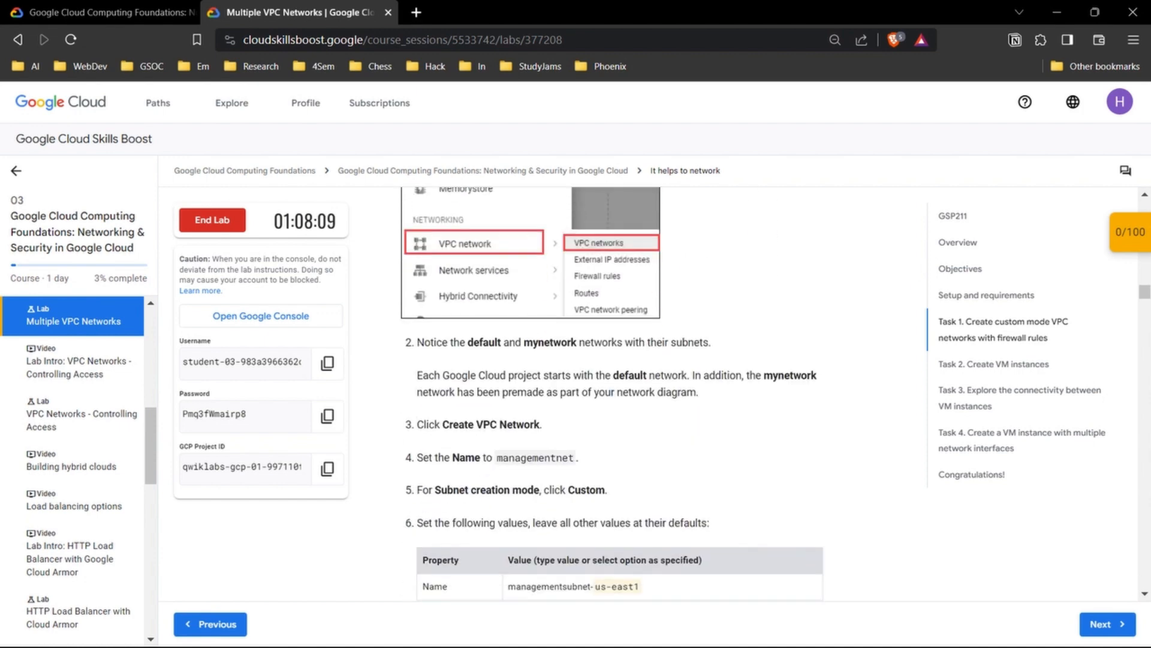
Copy the network name managementnet from item 4 of the Task 1 instructions
{"action": "left_click_drag", "start_coordinate": [495, 458], "coordinate": [578, 458]}
{"action": "left_click", "coordinate": [577, 458]}
{"action": "left_click_drag", "start_coordinate": [496, 457], "coordinate": [574, 458]}
{"action": "key", "text": "ctrl+c"}
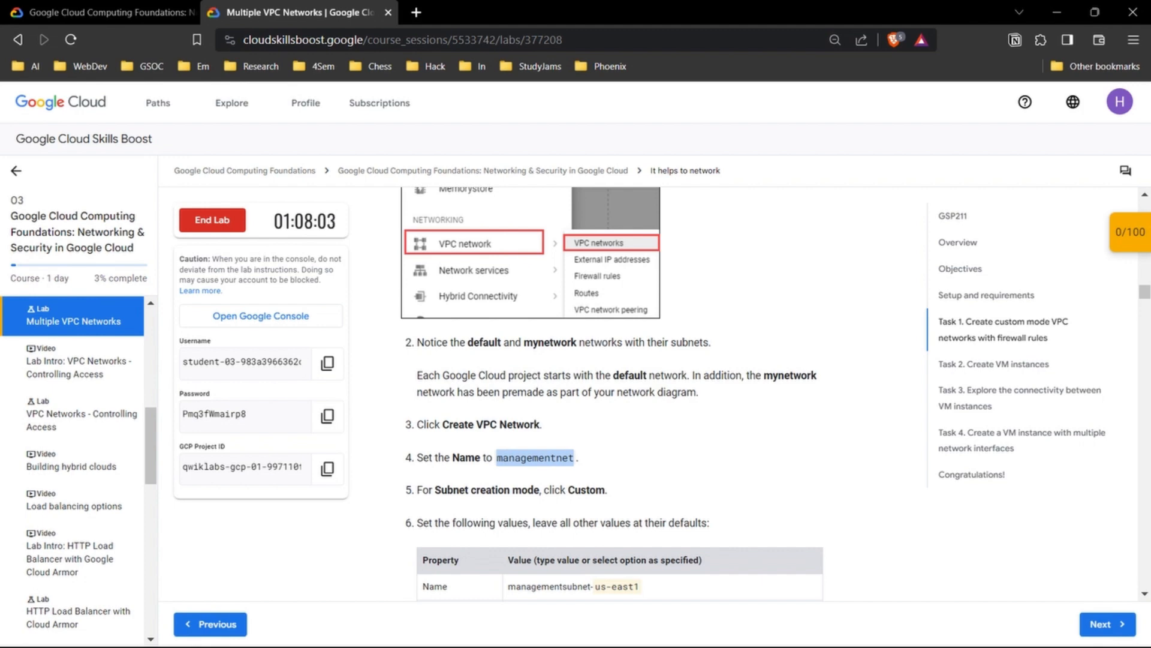
Switch to the Google Cloud console window and open the project's VPC networks page
{"action": "mouse_move", "coordinate": [637, 629]}
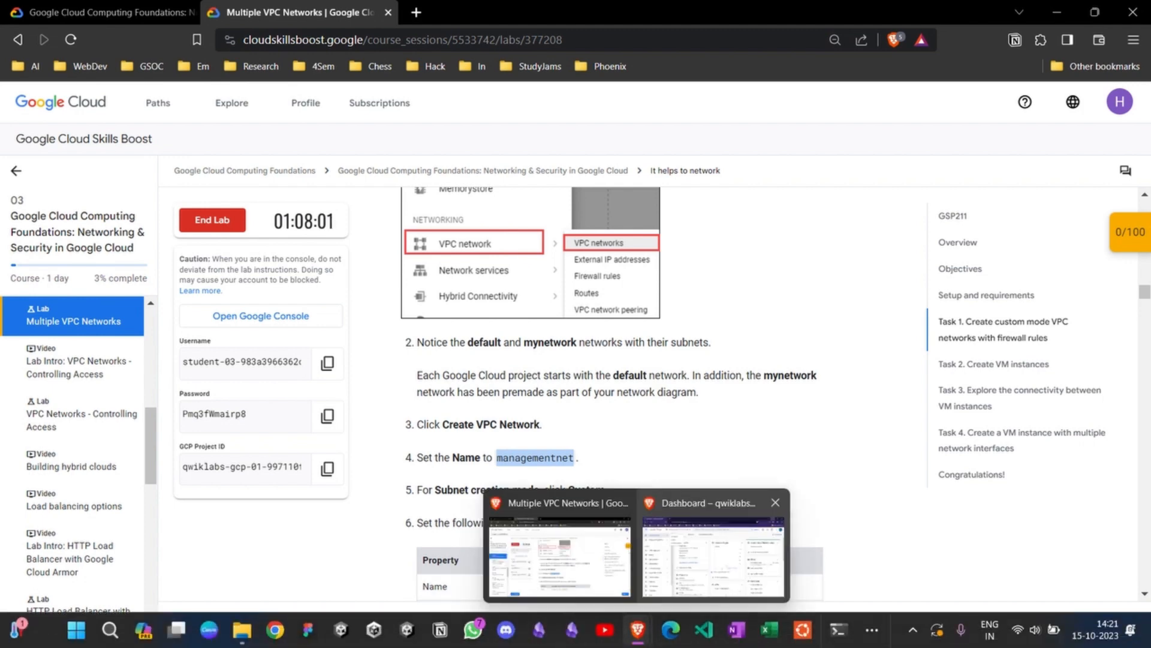
{"action": "scroll", "coordinate": [617, 389], "scroll_direction": "up", "scroll_amount": 3}
{"action": "left_click", "coordinate": [712, 555]}
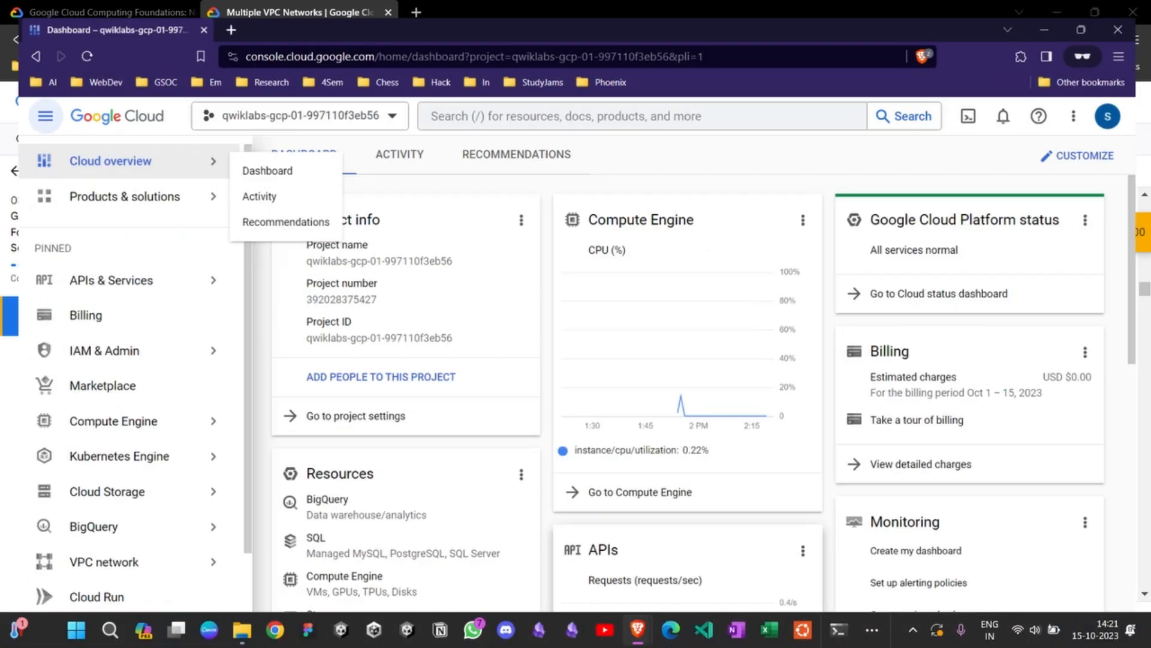
{"action": "scroll", "coordinate": [120, 383], "scroll_direction": "down", "scroll_amount": 2}
{"action": "scroll", "coordinate": [120, 390], "scroll_direction": "up", "scroll_amount": 2}
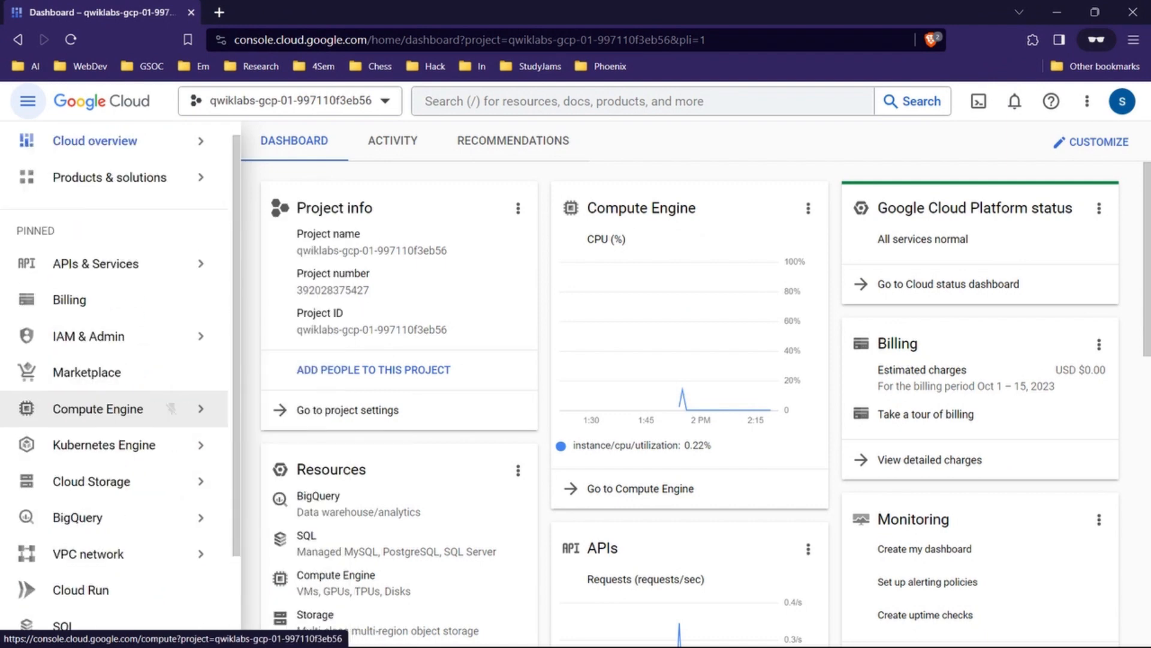
{"action": "scroll", "coordinate": [120, 312], "scroll_direction": "down", "scroll_amount": 2}
{"action": "mouse_move", "coordinate": [120, 588]}
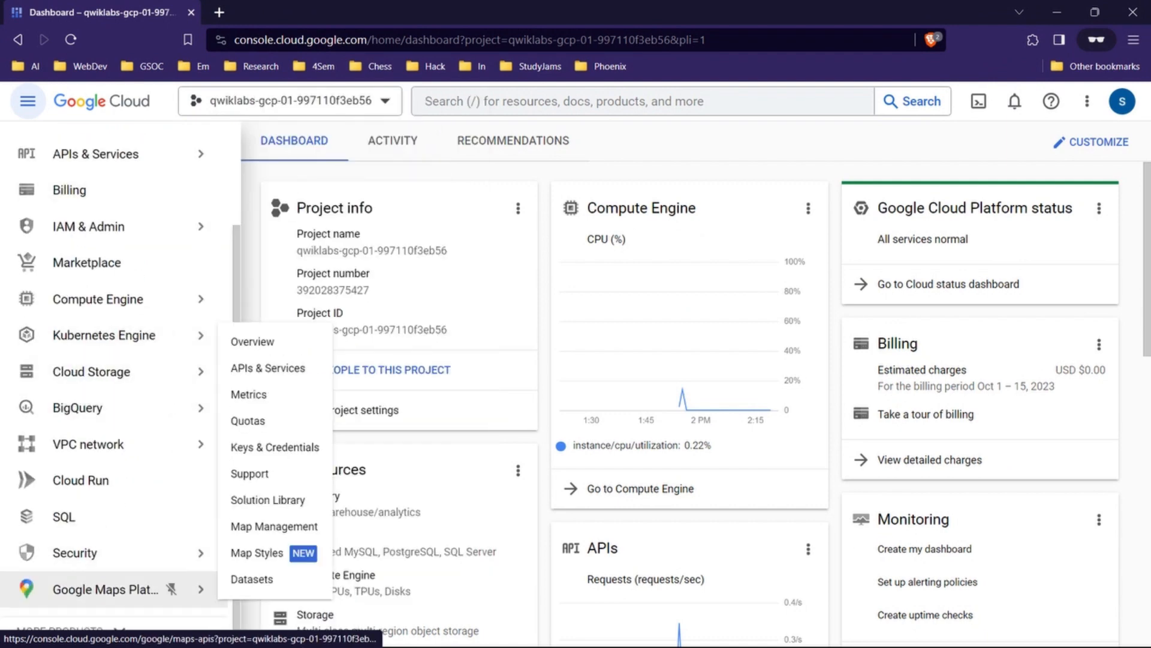
{"action": "mouse_move", "coordinate": [120, 444]}
{"action": "left_click", "coordinate": [264, 223]}
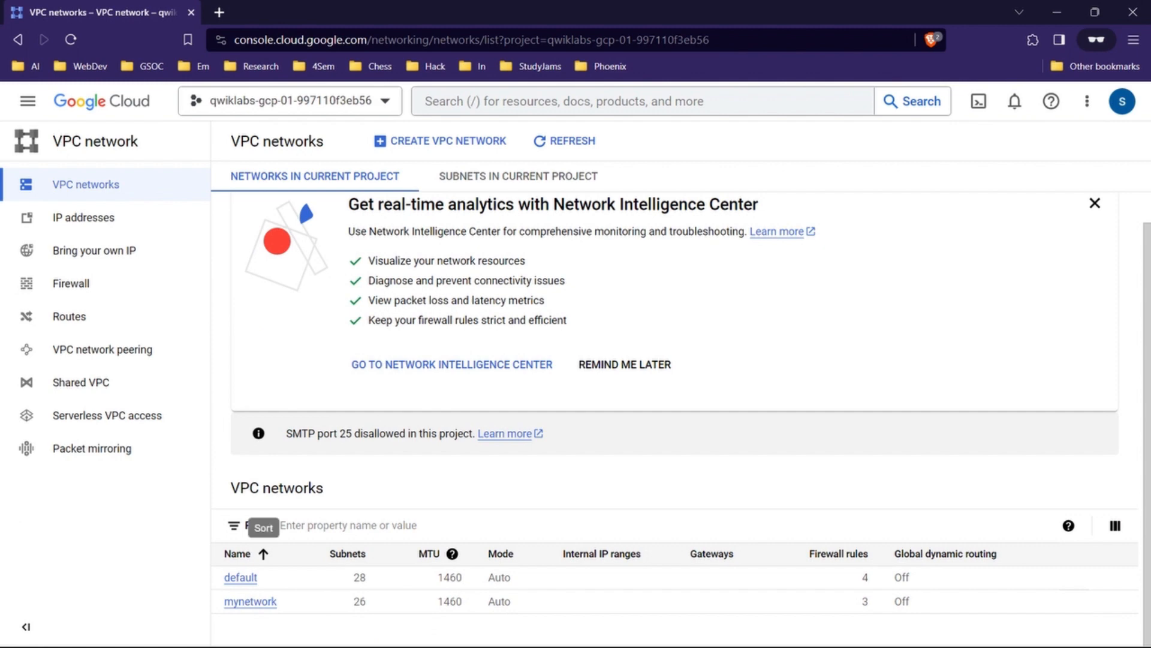
Start creating a new VPC network and name it managementnet
{"action": "left_click", "coordinate": [442, 140]}
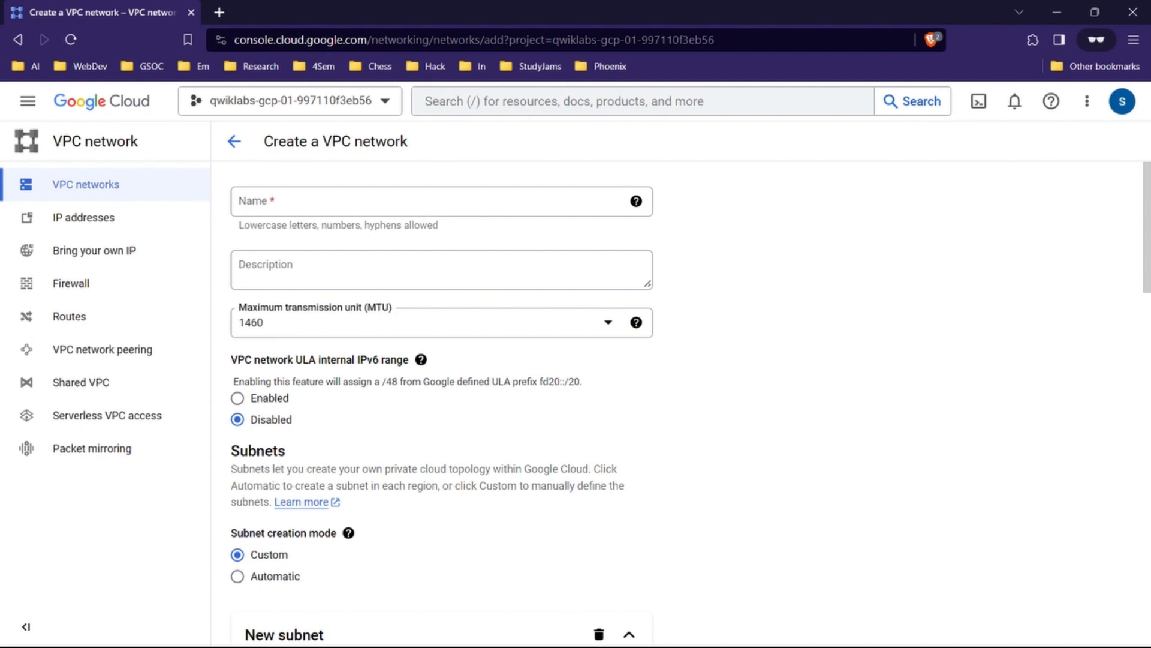
{"action": "left_click", "coordinate": [442, 201]}
{"action": "key", "text": "ctrl+v"}
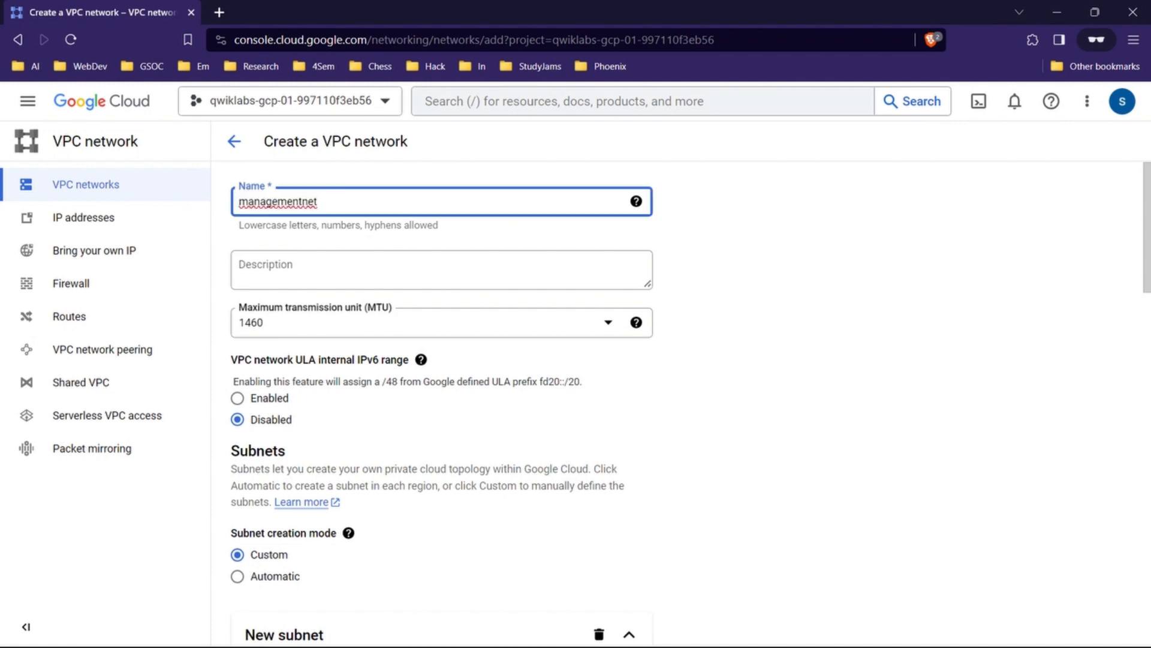
Switch to the lab page and read Task 1 items 4 to 6 on the network name, subnet creation mode and subnet values
{"action": "left_click", "coordinate": [1057, 12]}
{"action": "scroll", "coordinate": [611, 389], "scroll_direction": "down", "scroll_amount": 6}
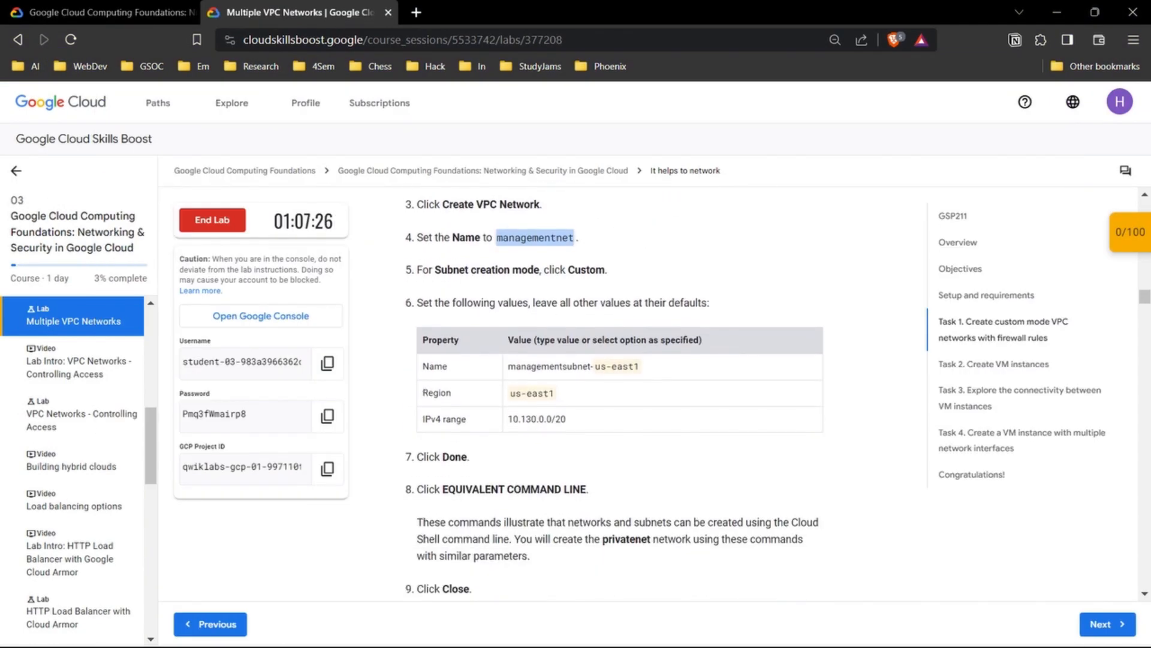
{"action": "left_click_drag", "start_coordinate": [641, 367], "coordinate": [507, 367]}
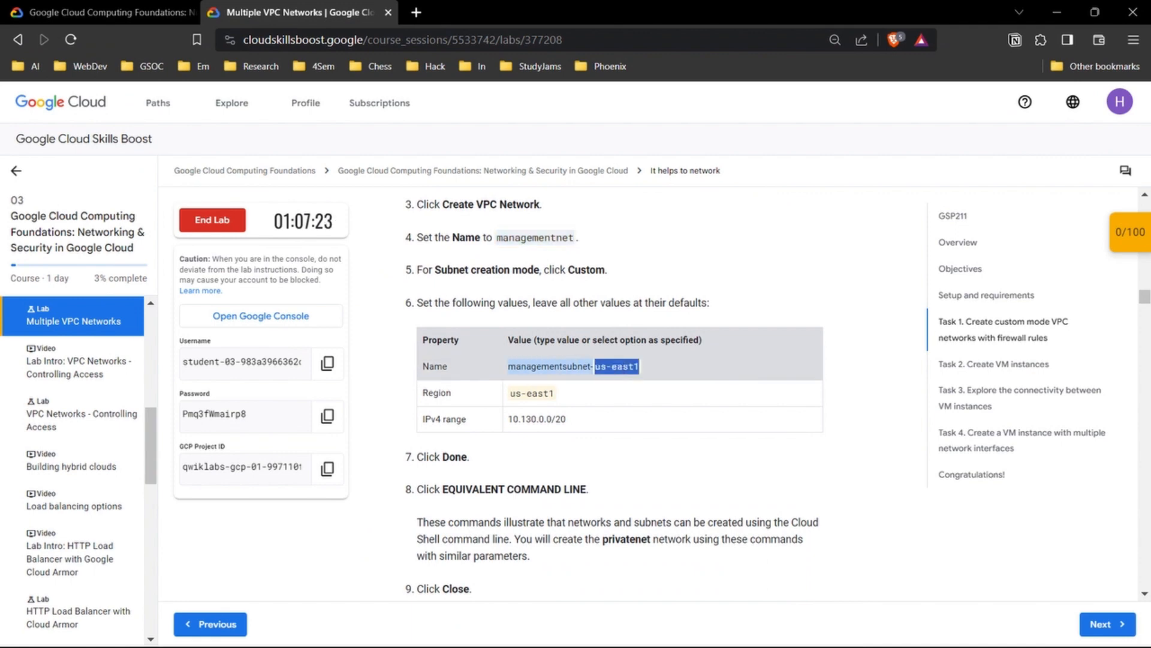
{"action": "left_click", "coordinate": [660, 471]}
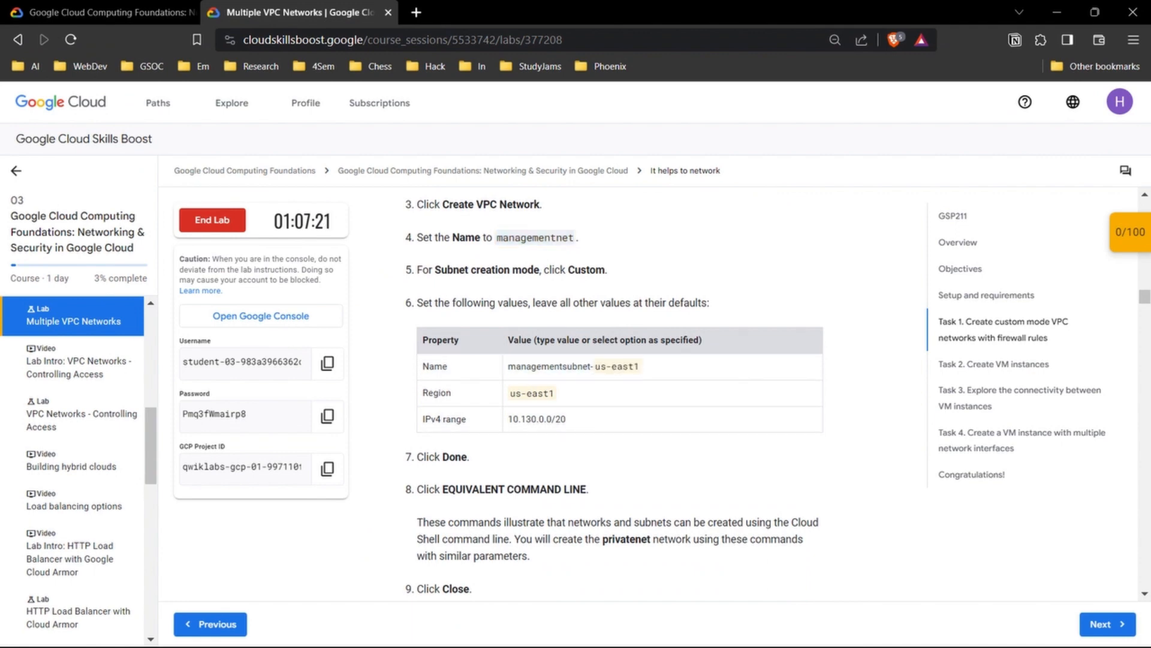
{"action": "scroll", "coordinate": [660, 471], "scroll_direction": "up", "scroll_amount": 2}
{"action": "left_click_drag", "start_coordinate": [417, 347], "coordinate": [561, 347]}
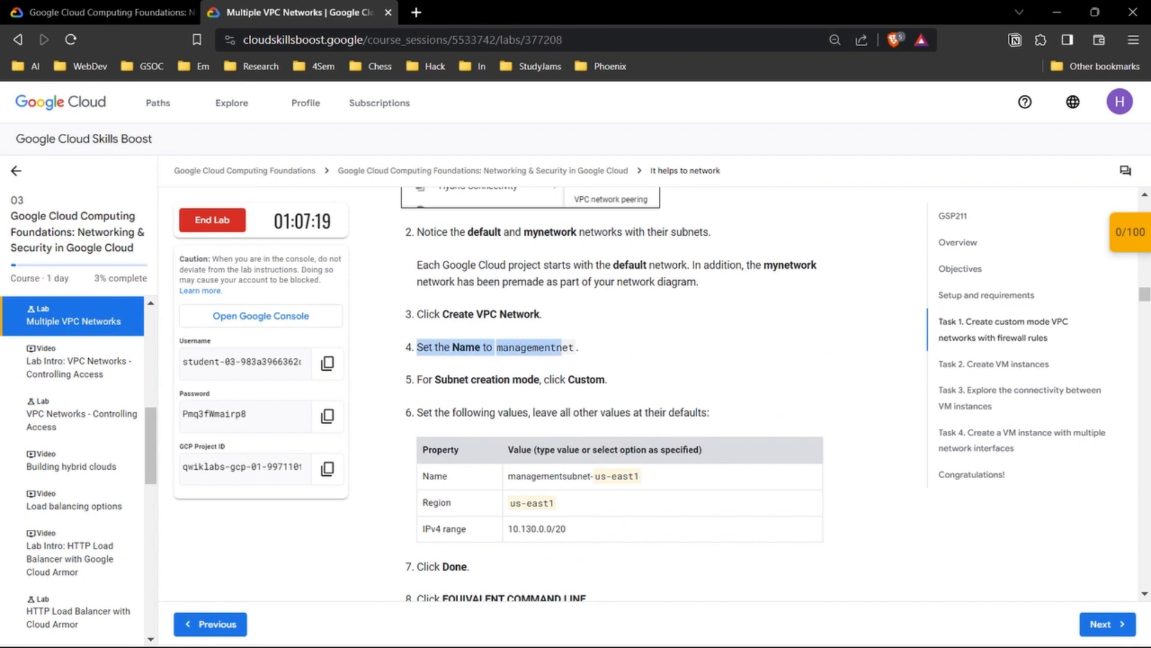
{"action": "left_click", "coordinate": [591, 384]}
{"action": "scroll", "coordinate": [594, 395], "scroll_direction": "down", "scroll_amount": 2}
{"action": "left_click_drag", "start_coordinate": [428, 270], "coordinate": [539, 270]}
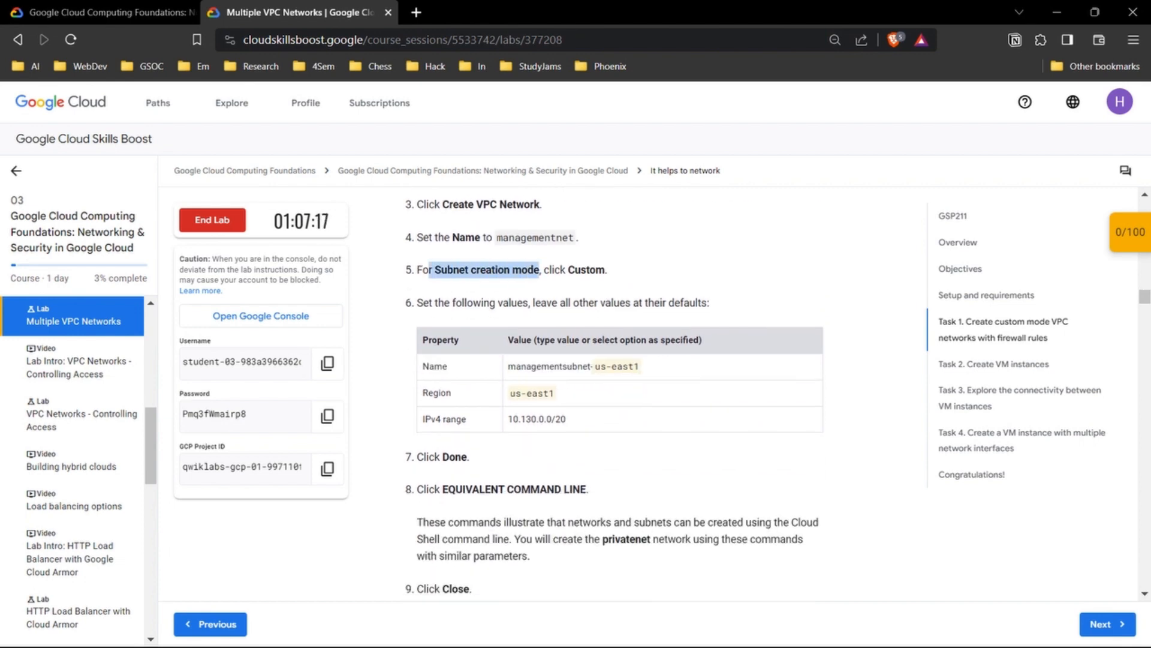
{"action": "left_click", "coordinate": [582, 269]}
Name the new subnet managementsubnet-us-east1 in the console's VPC network form, copying the name from the lab instructions
{"action": "mouse_move", "coordinate": [637, 630]}
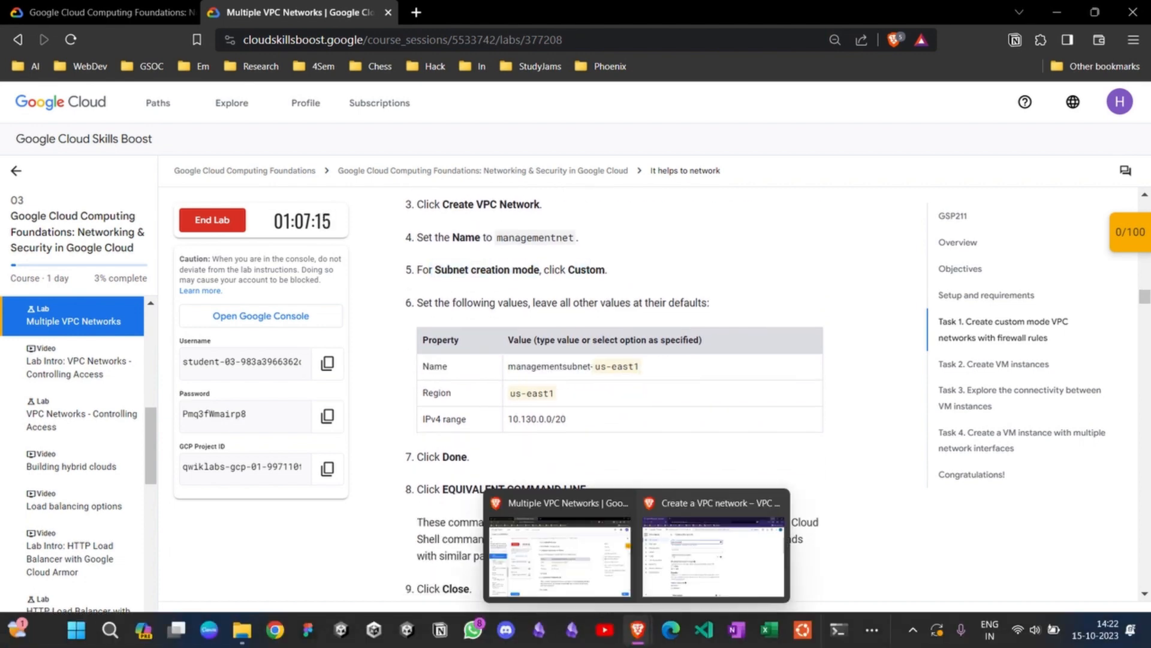
{"action": "left_click", "coordinate": [719, 552]}
{"action": "scroll", "coordinate": [599, 335], "scroll_direction": "down", "scroll_amount": 5}
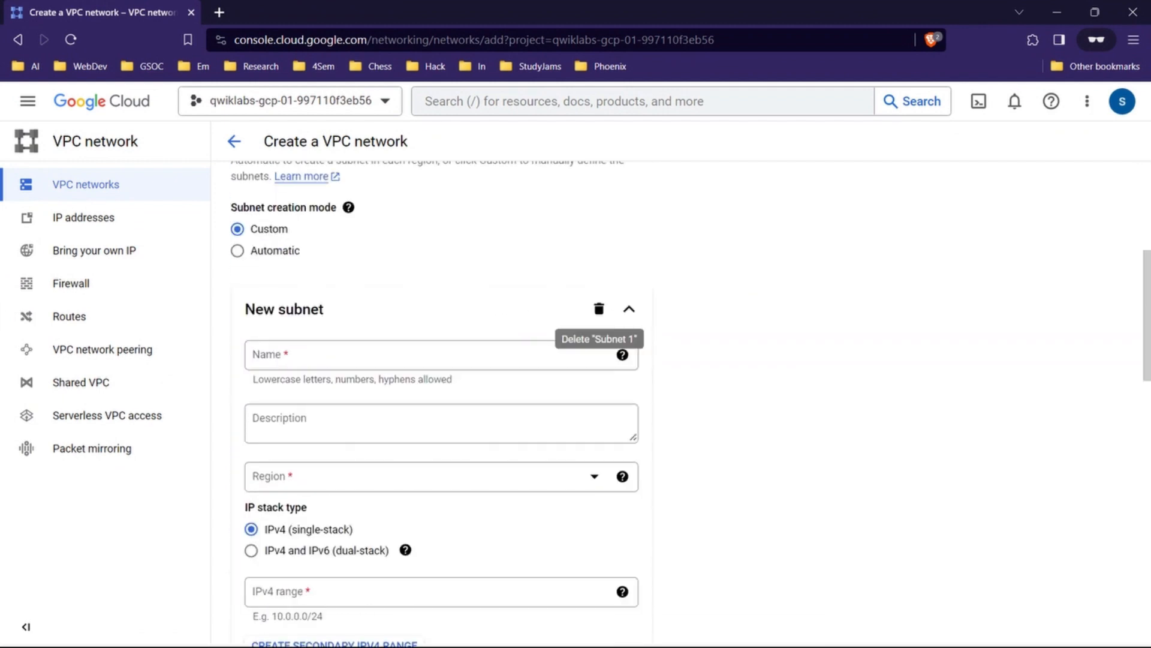
{"action": "left_click", "coordinate": [430, 351]}
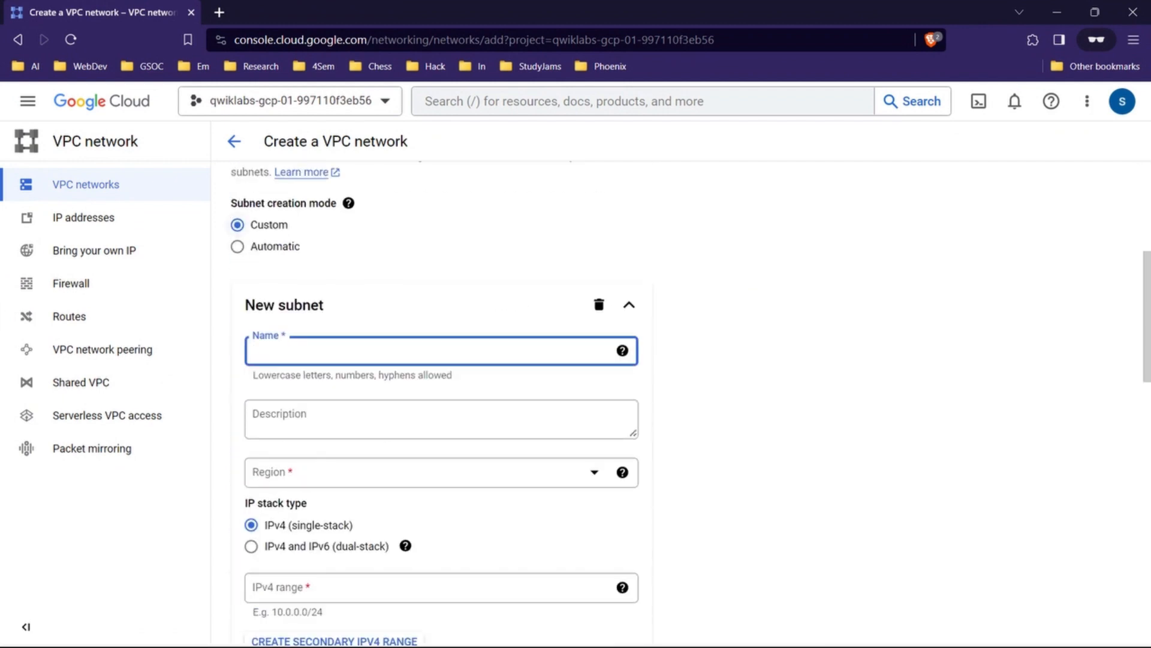
{"action": "mouse_move", "coordinate": [638, 630]}
{"action": "left_click", "coordinate": [560, 543]}
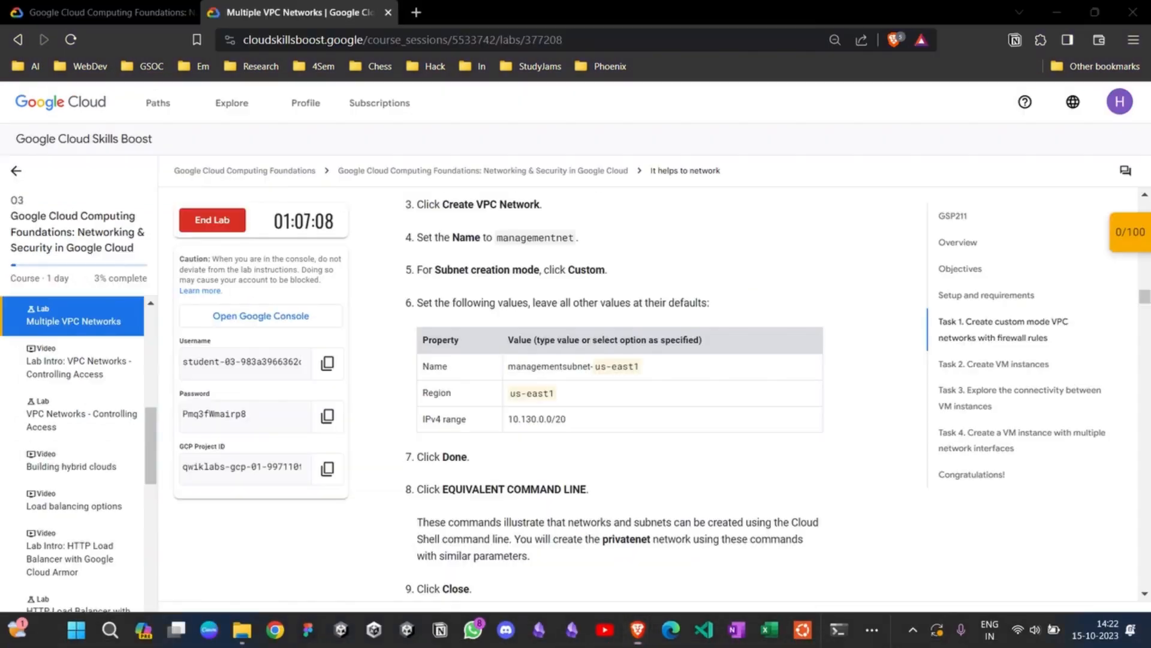
{"action": "left_click_drag", "start_coordinate": [640, 365], "coordinate": [508, 366]}
{"action": "key", "text": "ctrl+c"}
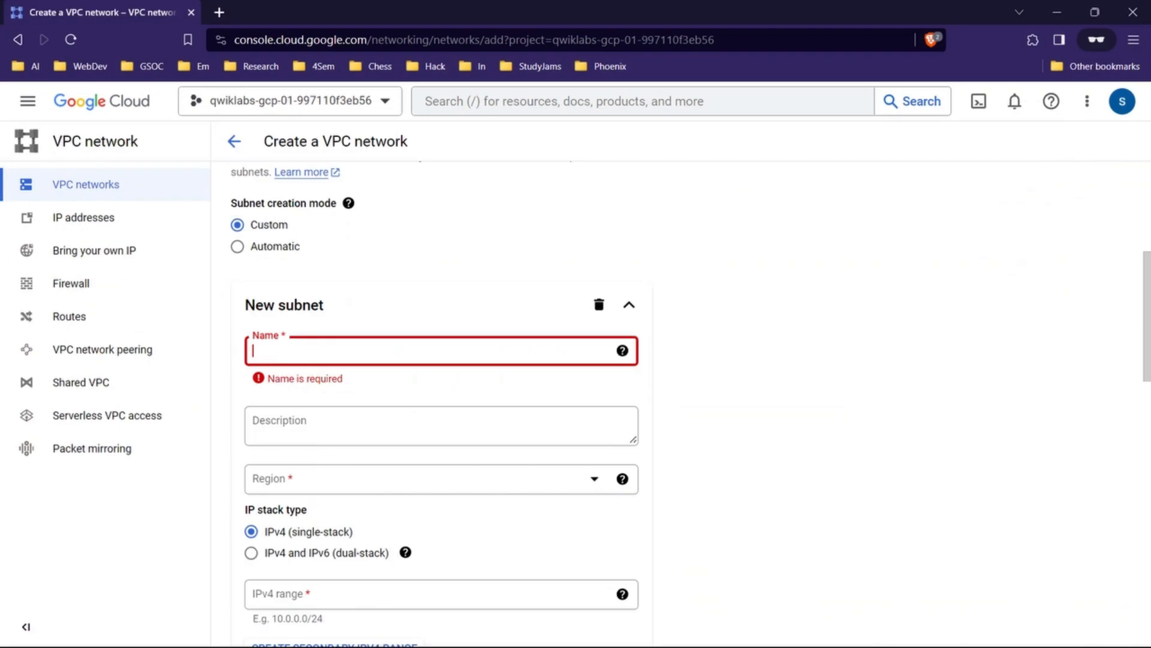
{"action": "key", "text": "alt+Tab"}
{"action": "key", "text": "ctrl+v"}
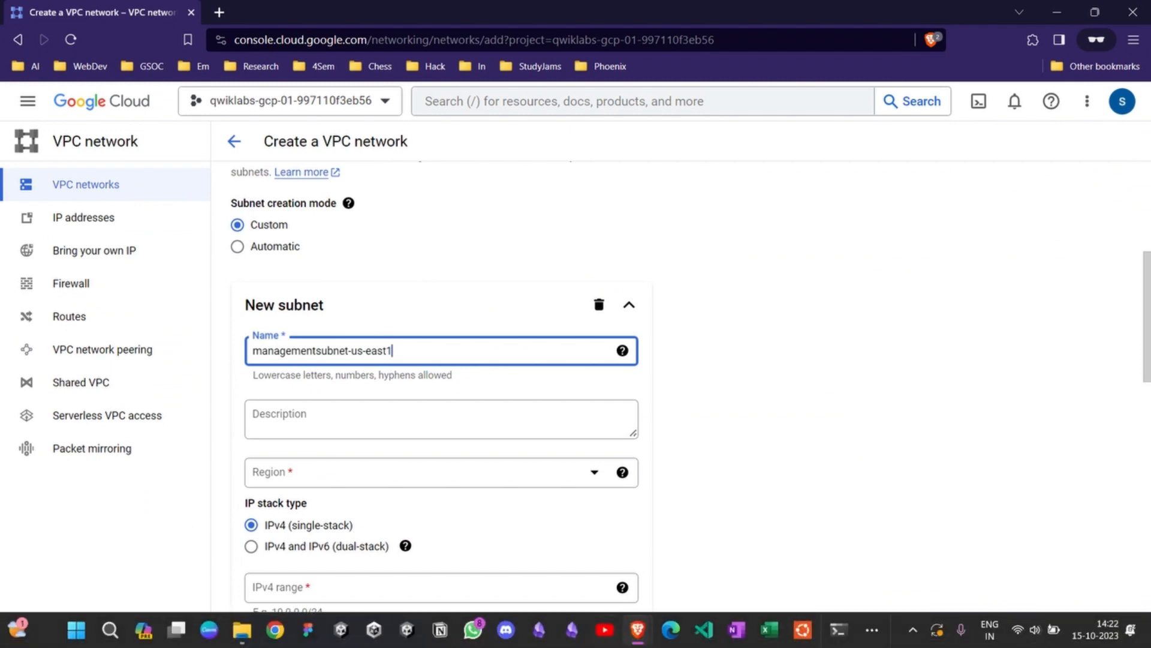
Check the required region in the lab instructions and set the new subnet's region to us-east1
{"action": "mouse_move", "coordinate": [638, 630]}
{"action": "left_click", "coordinate": [561, 543]}
{"action": "left_click_drag", "start_coordinate": [555, 393], "coordinate": [509, 392]}
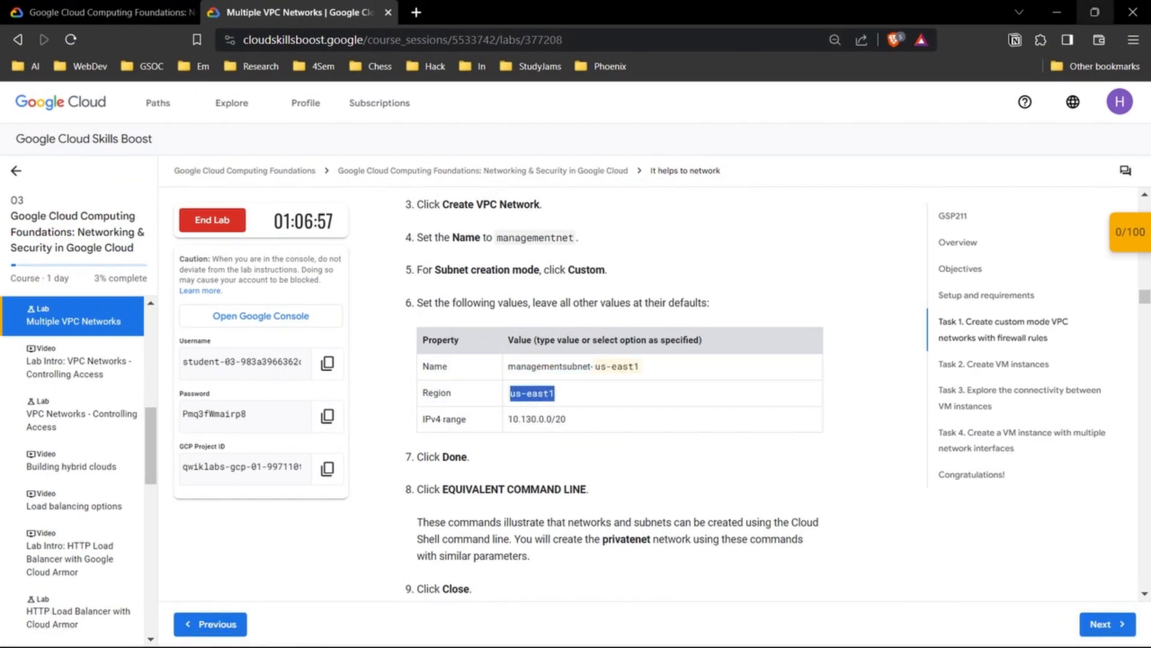
{"action": "left_click", "coordinate": [1056, 12]}
{"action": "scroll", "coordinate": [691, 407], "scroll_direction": "down", "scroll_amount": 2}
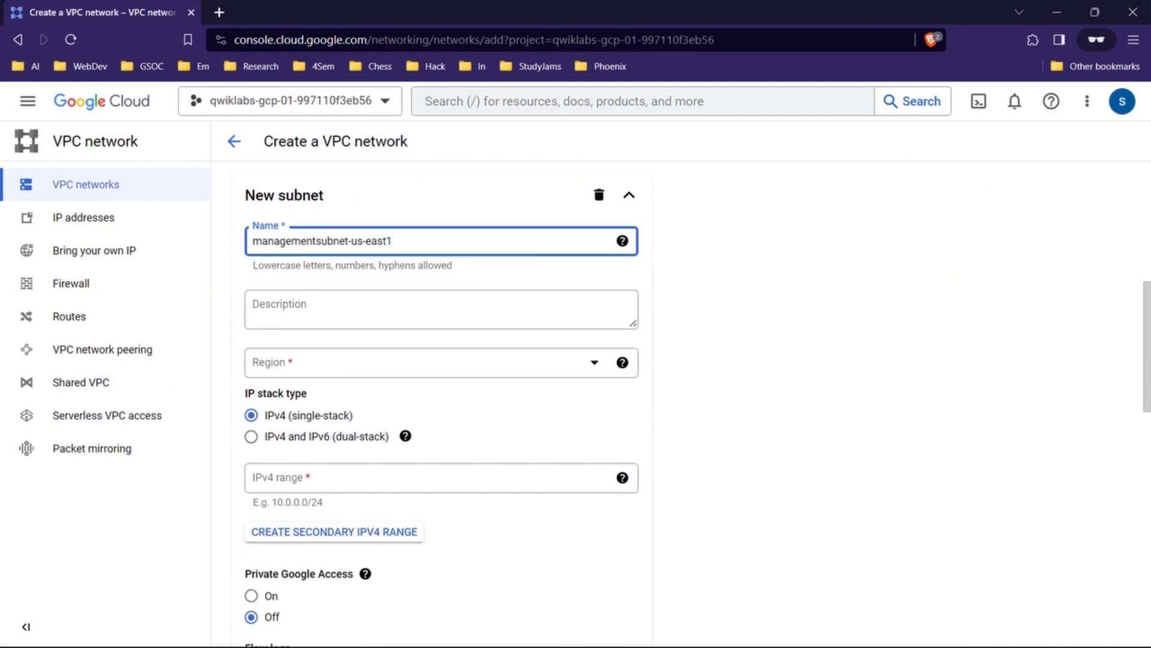
{"action": "left_click", "coordinate": [422, 363]}
{"action": "key", "text": "u"}
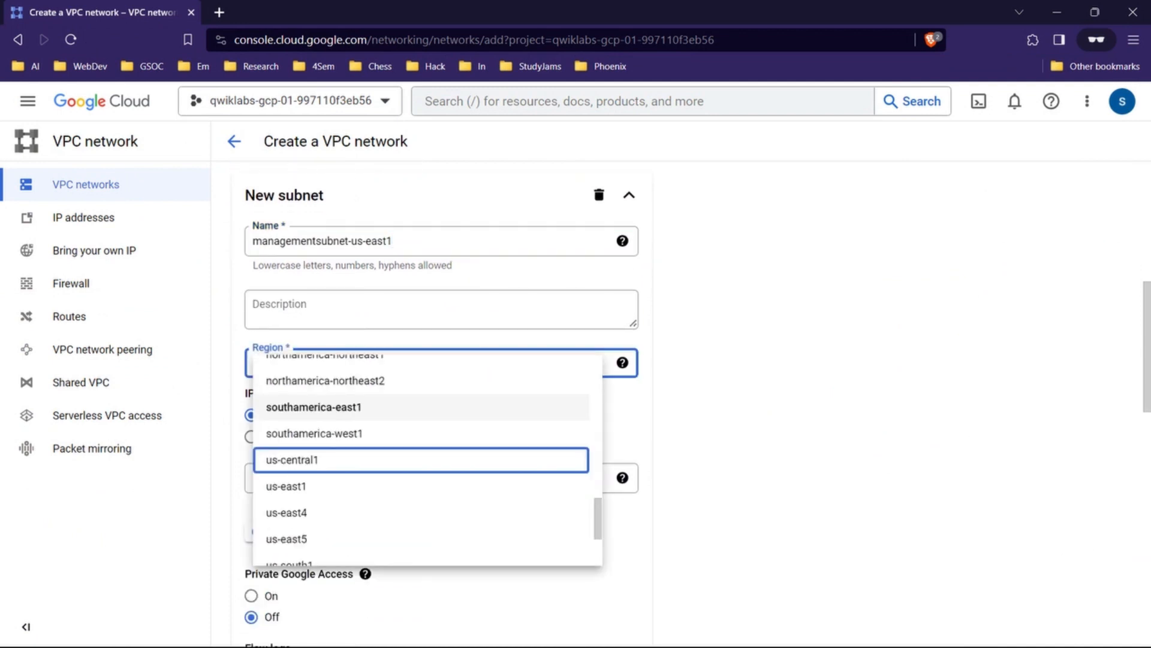
{"action": "scroll", "coordinate": [423, 431], "scroll_direction": "down", "scroll_amount": 1}
{"action": "left_click", "coordinate": [422, 431]}
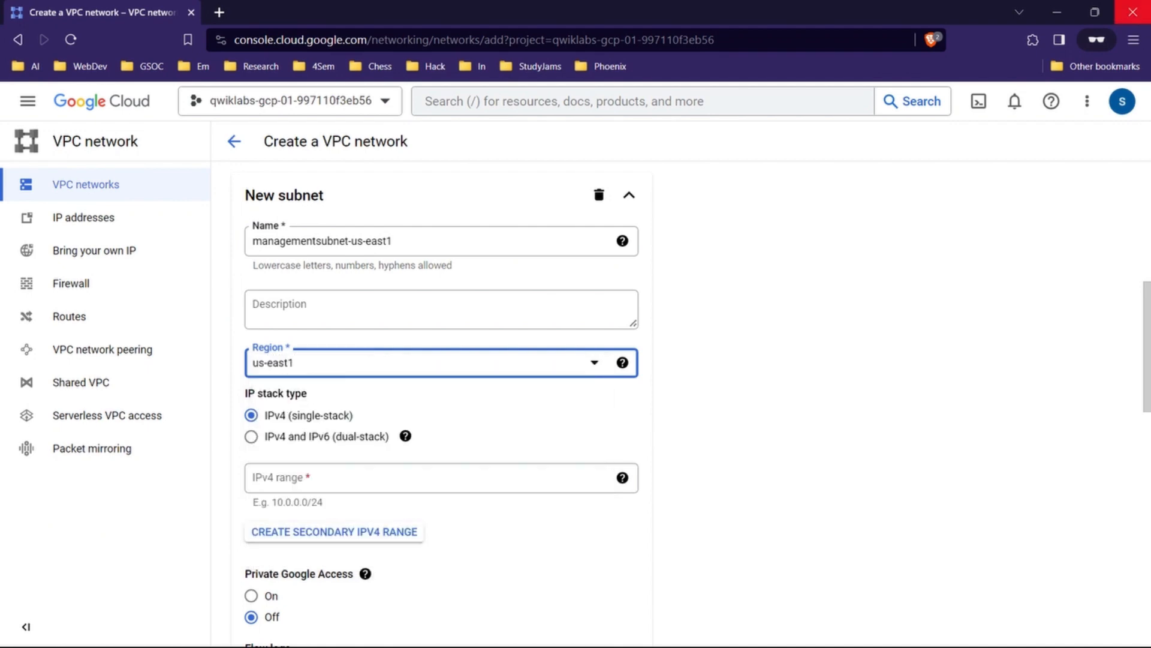
Copy the IPv4 range from the lab instructions and set the subnet's IPv4 range to 10.130.0.0/20
{"action": "left_click", "coordinate": [1056, 12]}
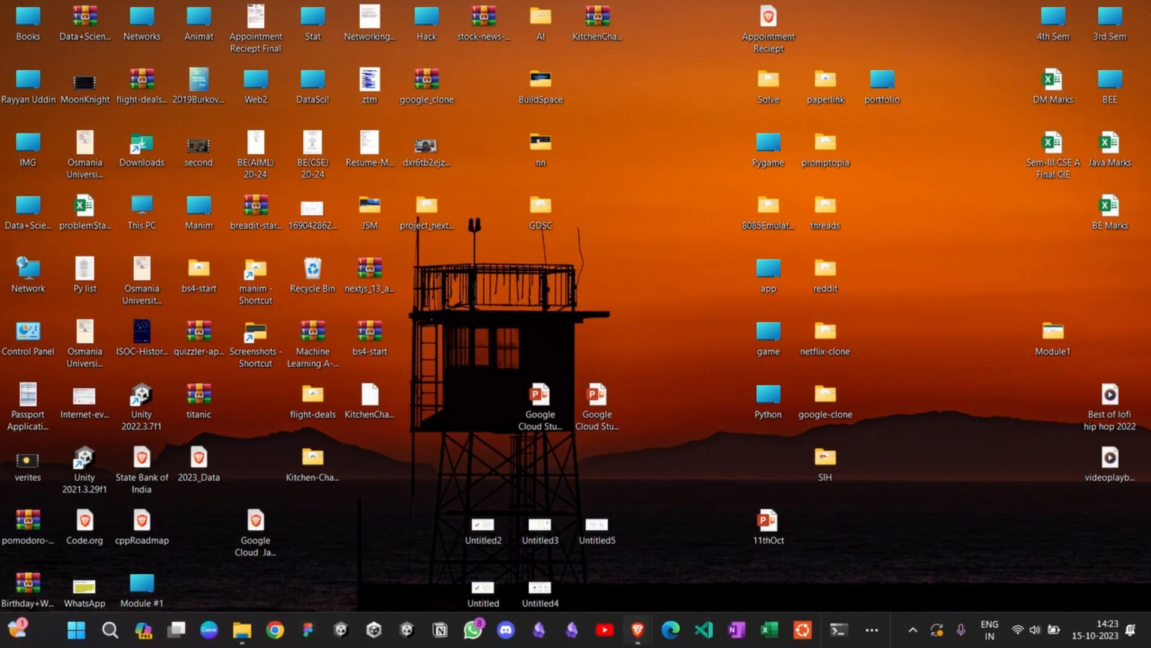
{"action": "left_click", "coordinate": [637, 629]}
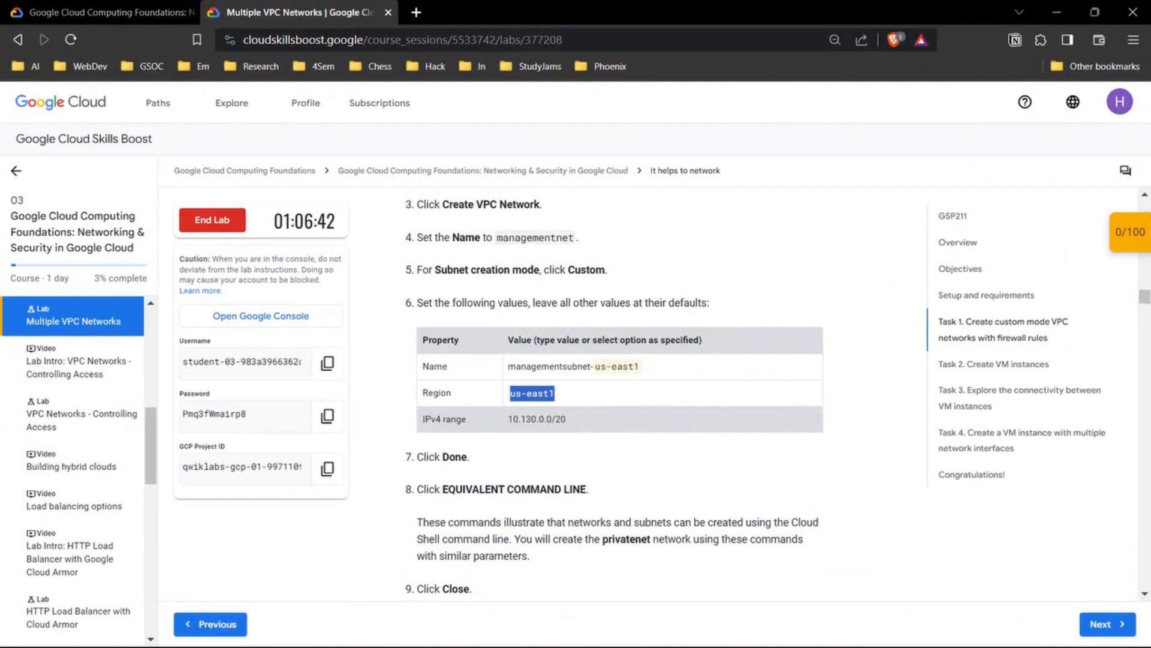
{"action": "left_click_drag", "start_coordinate": [565, 418], "coordinate": [508, 419]}
{"action": "key", "text": "ctrl+c"}
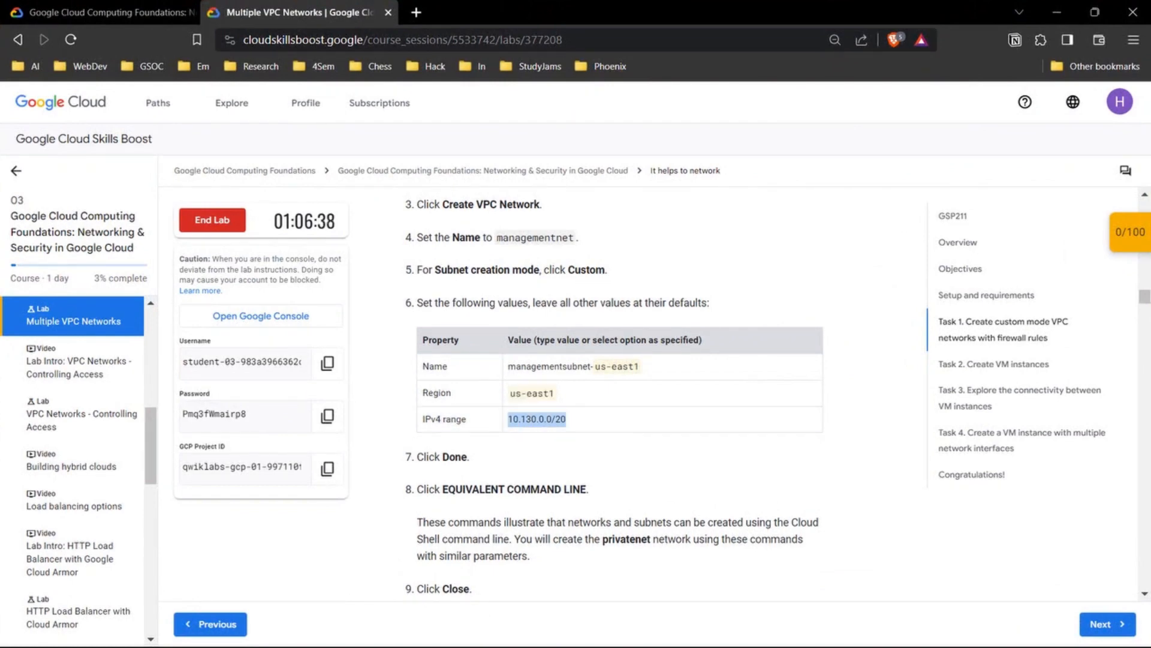
{"action": "mouse_move", "coordinate": [638, 630]}
{"action": "left_click", "coordinate": [720, 551]}
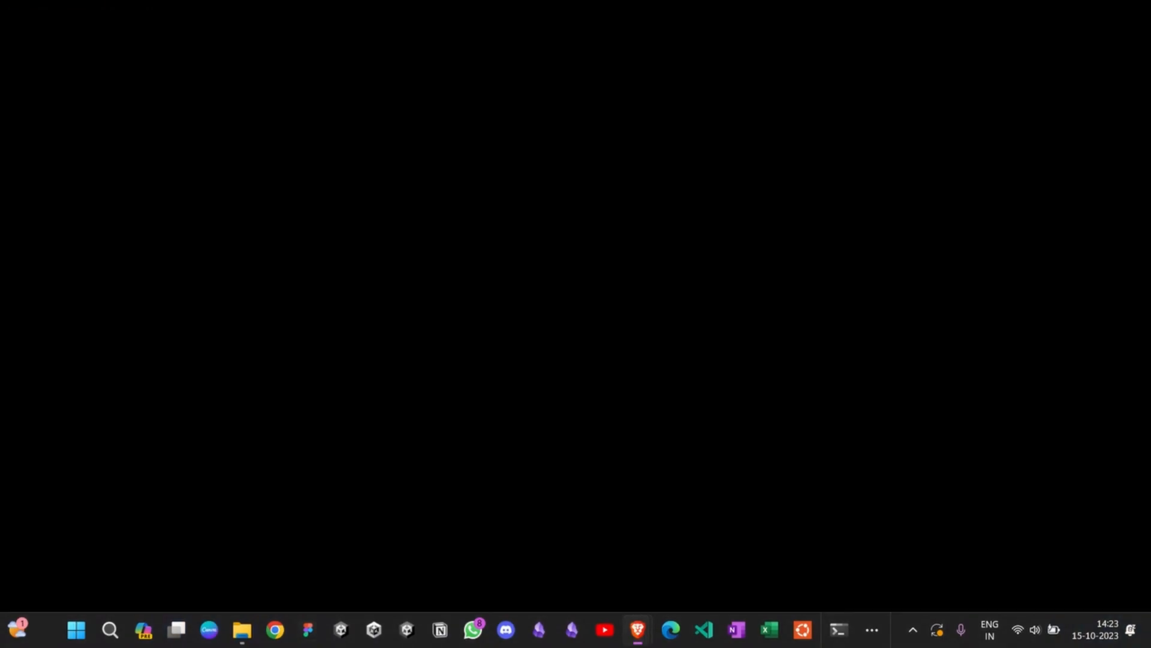
{"action": "left_click", "coordinate": [407, 367]}
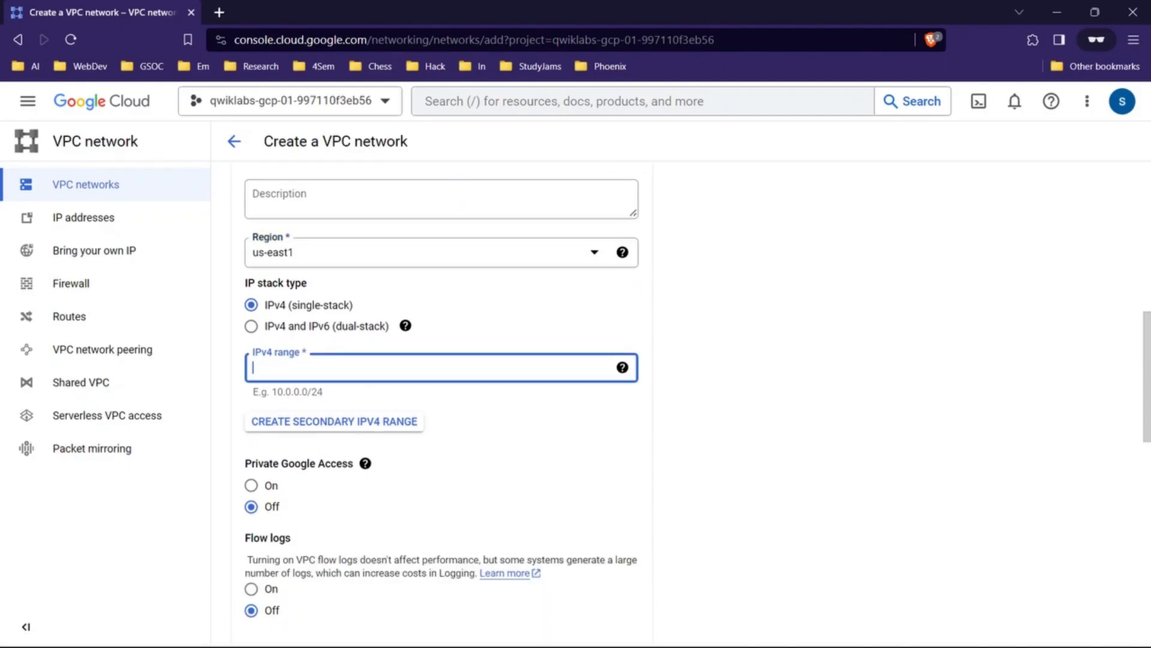
{"action": "key", "text": "ctrl+v"}
{"action": "key", "text": "Tab"}
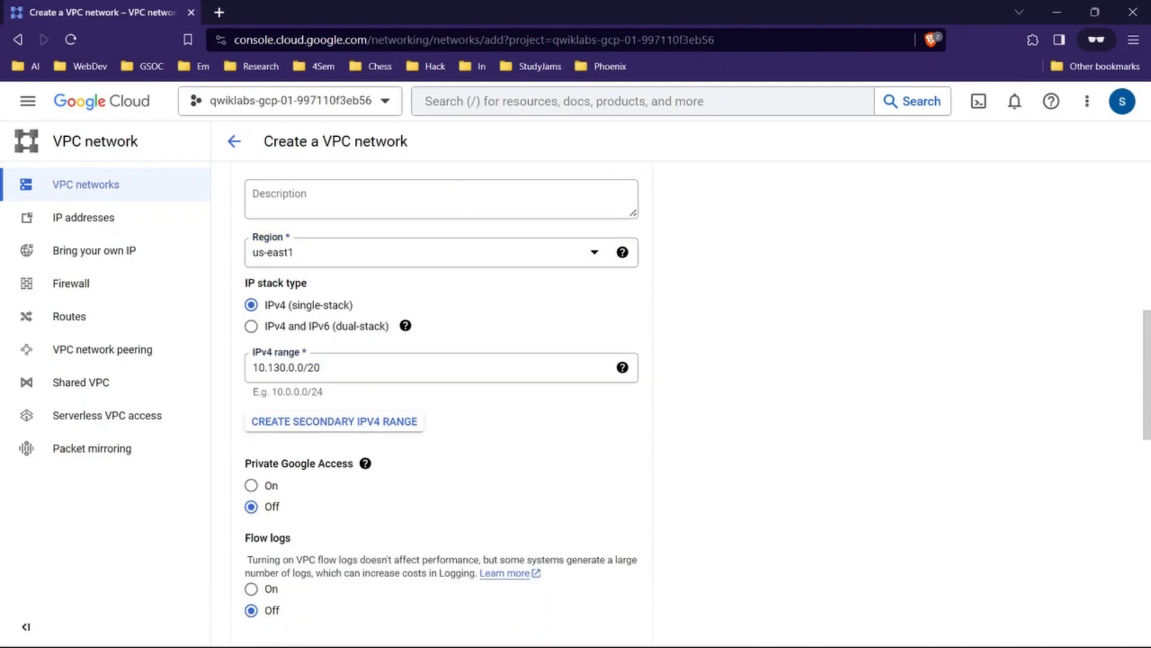
Check the remaining instructions for the managementnet network on the lab page, and finish the new subnet's definition in the console
{"action": "left_click", "coordinate": [1056, 12]}
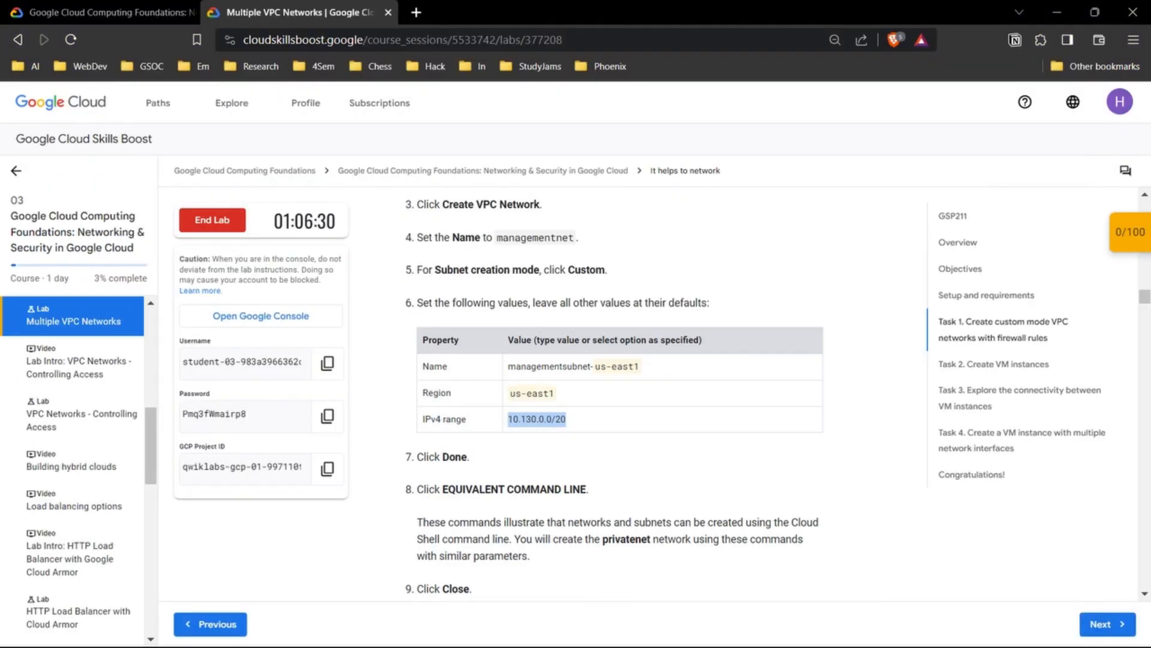
{"action": "scroll", "coordinate": [612, 394], "scroll_direction": "down", "scroll_amount": 2}
{"action": "scroll", "coordinate": [611, 393], "scroll_direction": "down", "scroll_amount": 2}
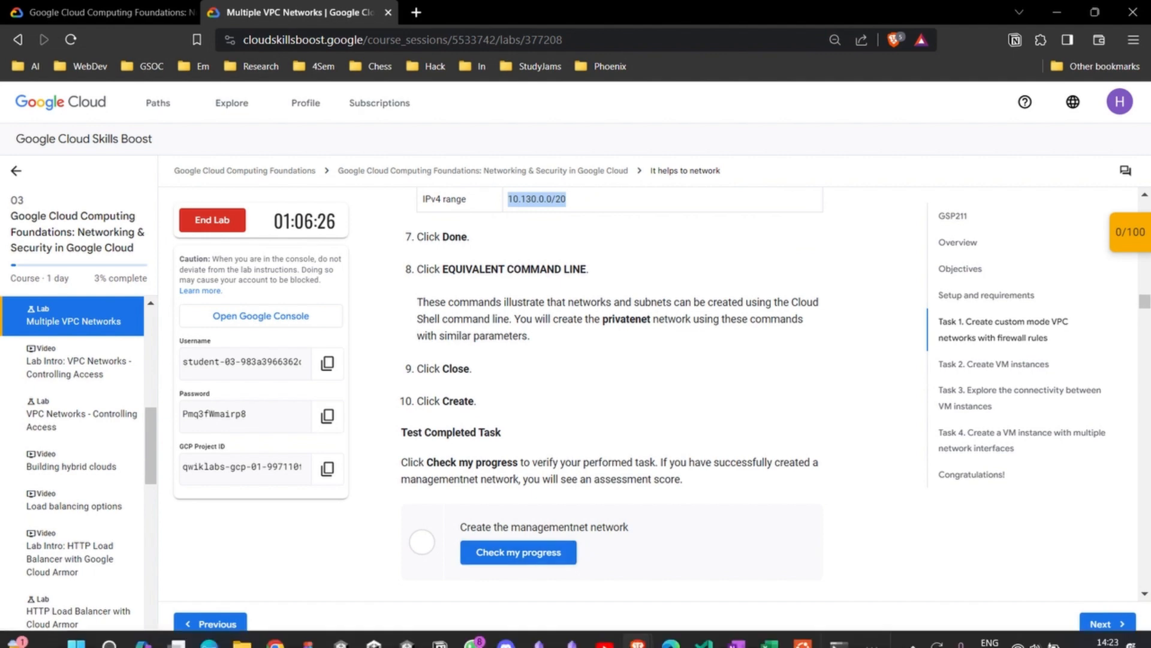
{"action": "mouse_move", "coordinate": [638, 629]}
{"action": "left_click", "coordinate": [713, 540]}
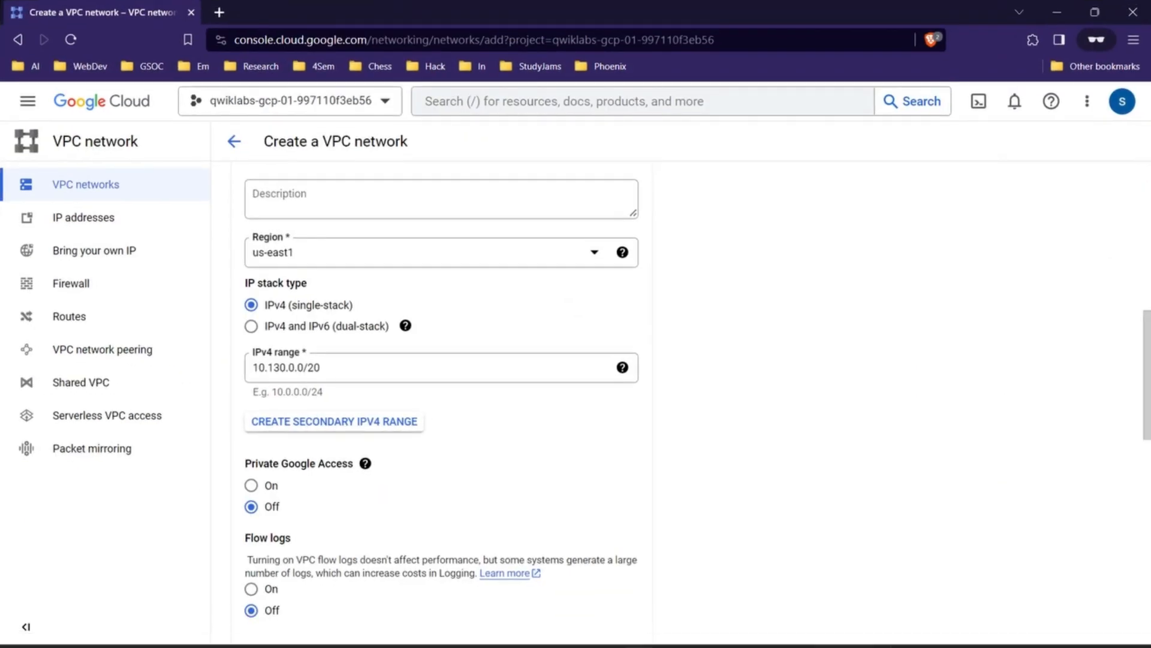
{"action": "scroll", "coordinate": [609, 439], "scroll_direction": "down", "scroll_amount": 4}
{"action": "left_click", "coordinate": [608, 438]}
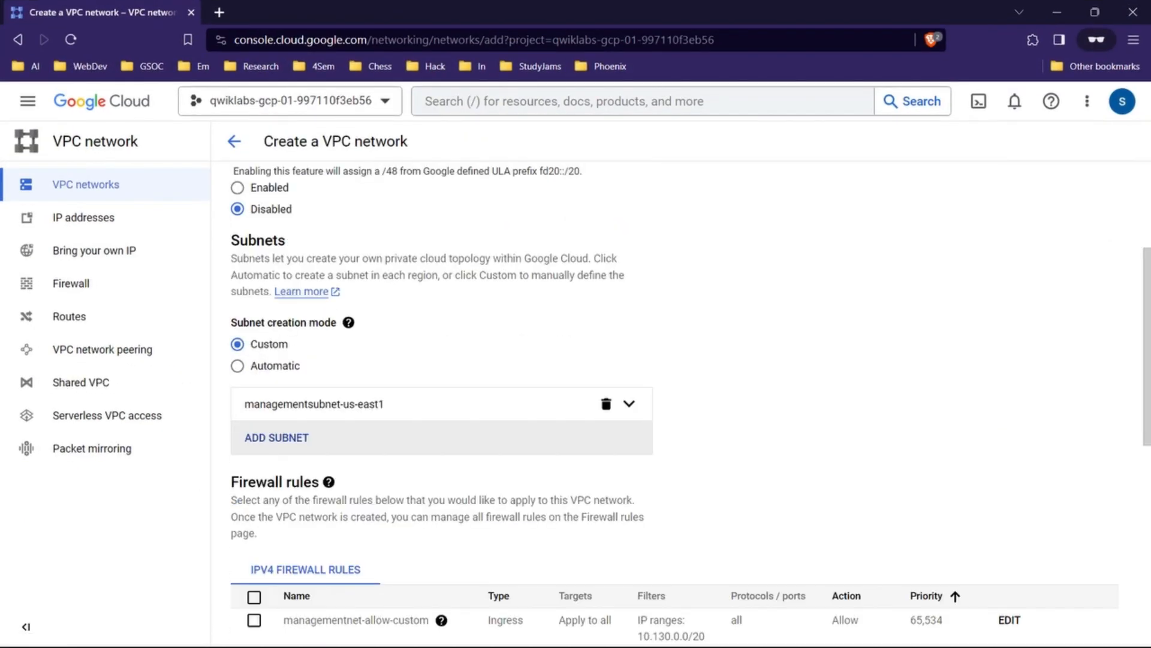
Create the managementnet network with the firewall rules, routing mode and DNS policy left at their defaults, and dismiss the notifications
{"action": "scroll", "coordinate": [608, 439], "scroll_direction": "down", "scroll_amount": 4}
{"action": "scroll", "coordinate": [608, 439], "scroll_direction": "up", "scroll_amount": 5}
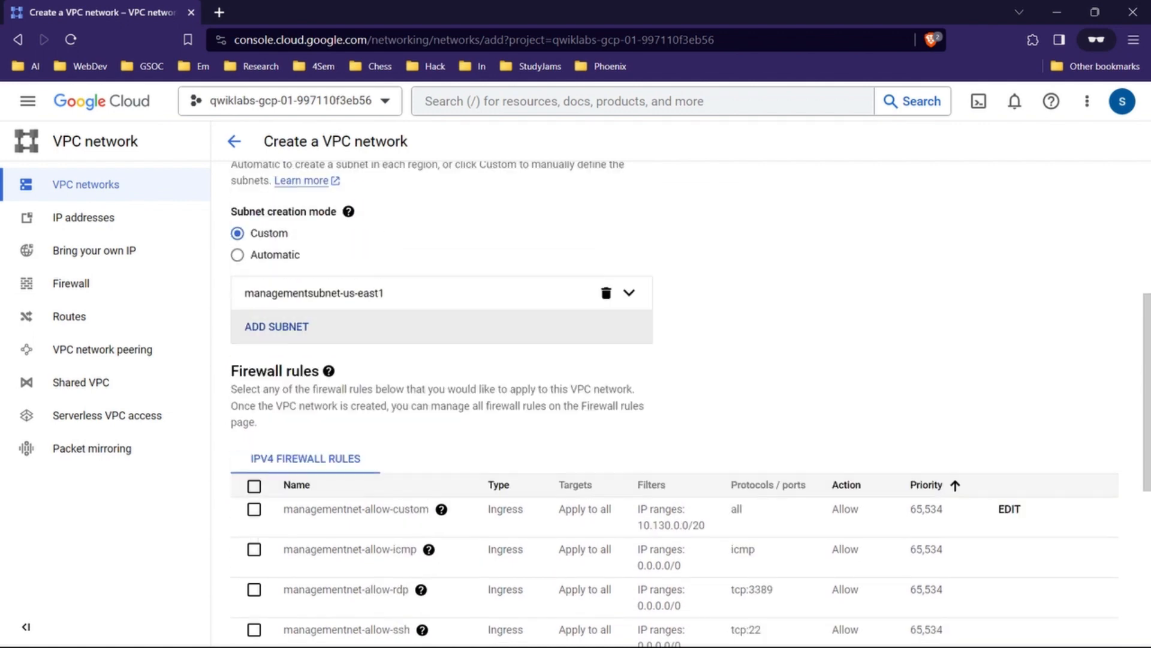
{"action": "scroll", "coordinate": [677, 390], "scroll_direction": "down", "scroll_amount": 15}
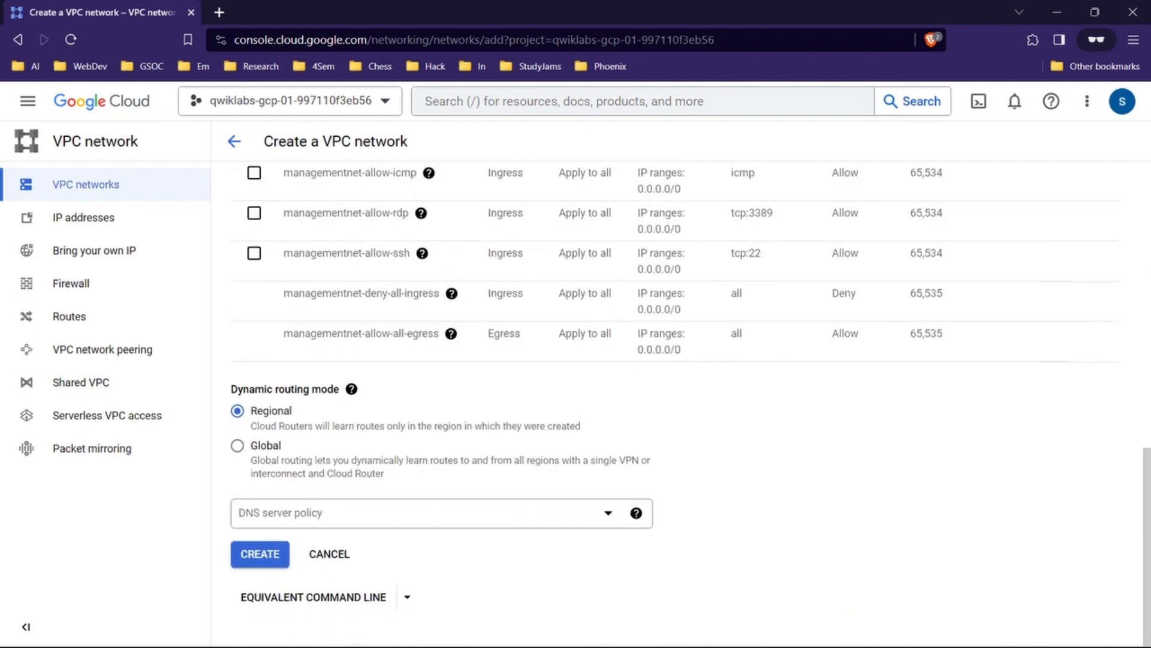
{"action": "left_click", "coordinate": [260, 554]}
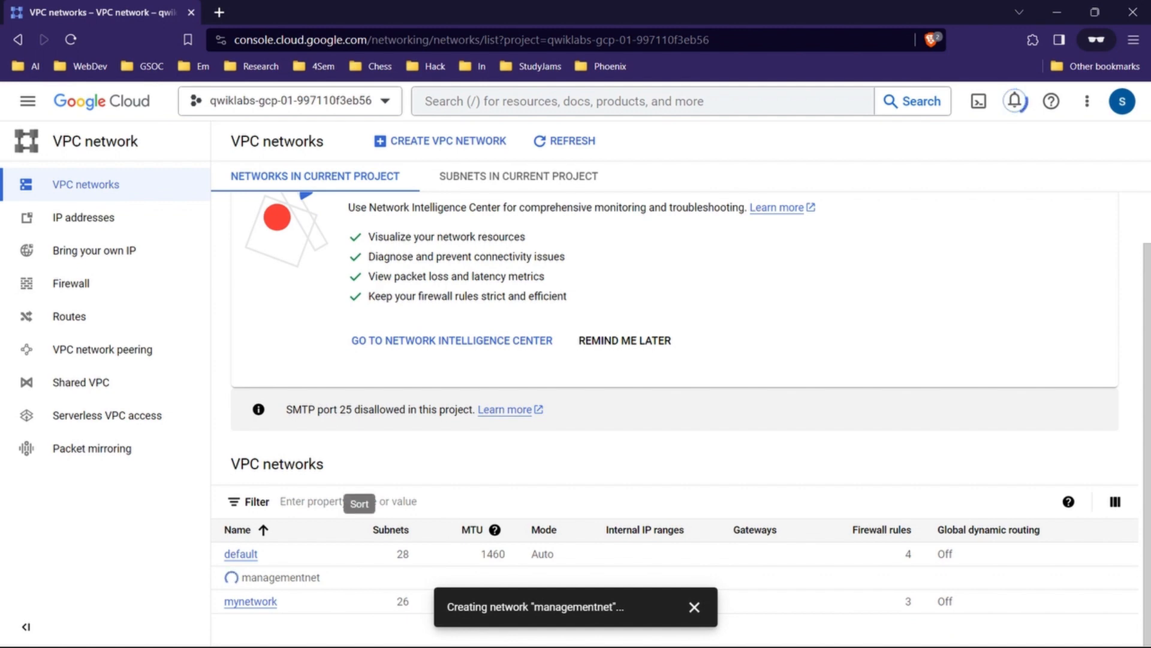
{"action": "left_click", "coordinate": [694, 607]}
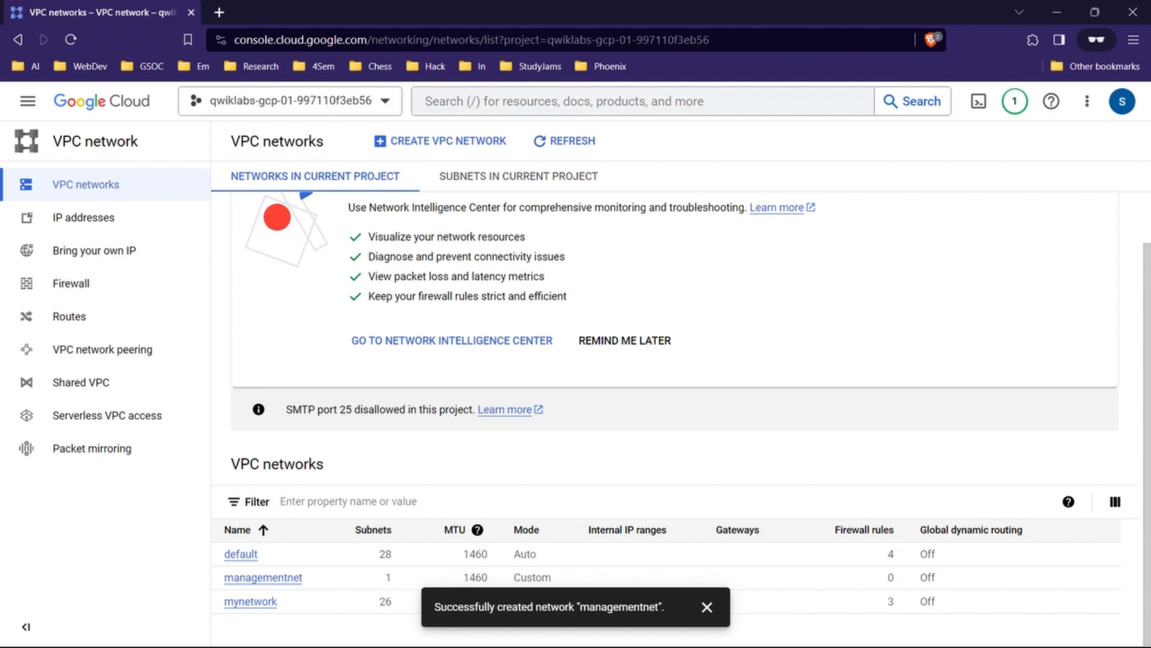
{"action": "left_click", "coordinate": [707, 607]}
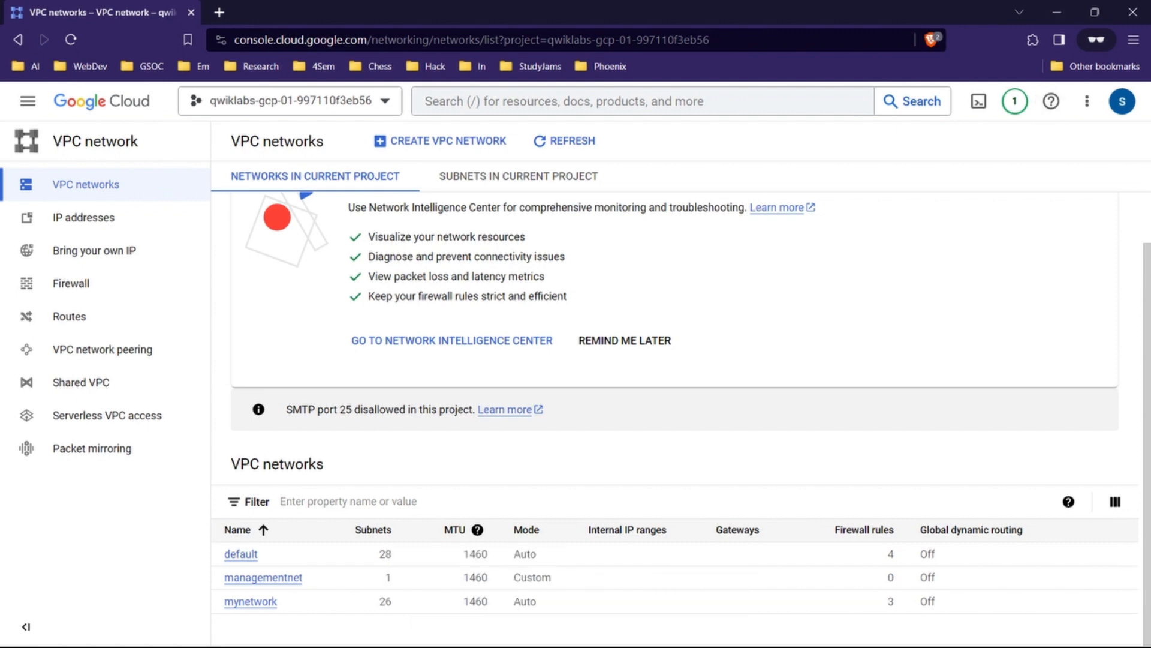
Check managementnet's mode in the network list, and run the lab page's progress check for creating the managementnet network
{"action": "left_click_drag", "start_coordinate": [514, 578], "coordinate": [543, 577]}
{"action": "left_click", "coordinate": [543, 579]}
{"action": "left_click", "coordinate": [1057, 12]}
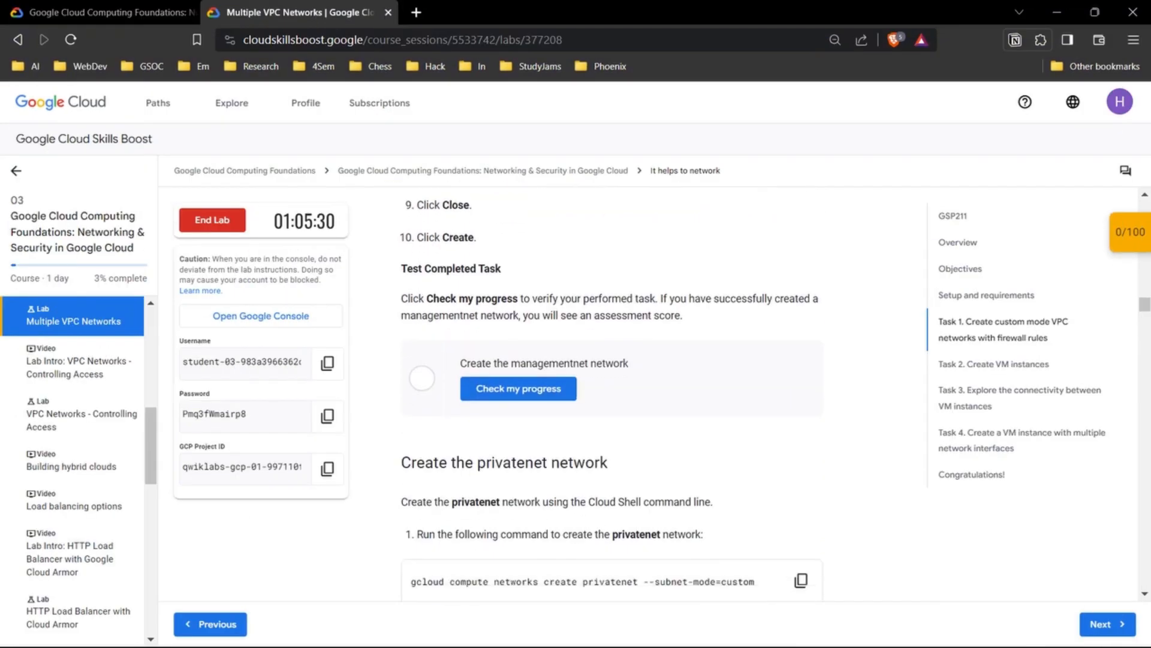
{"action": "left_click", "coordinate": [519, 389]}
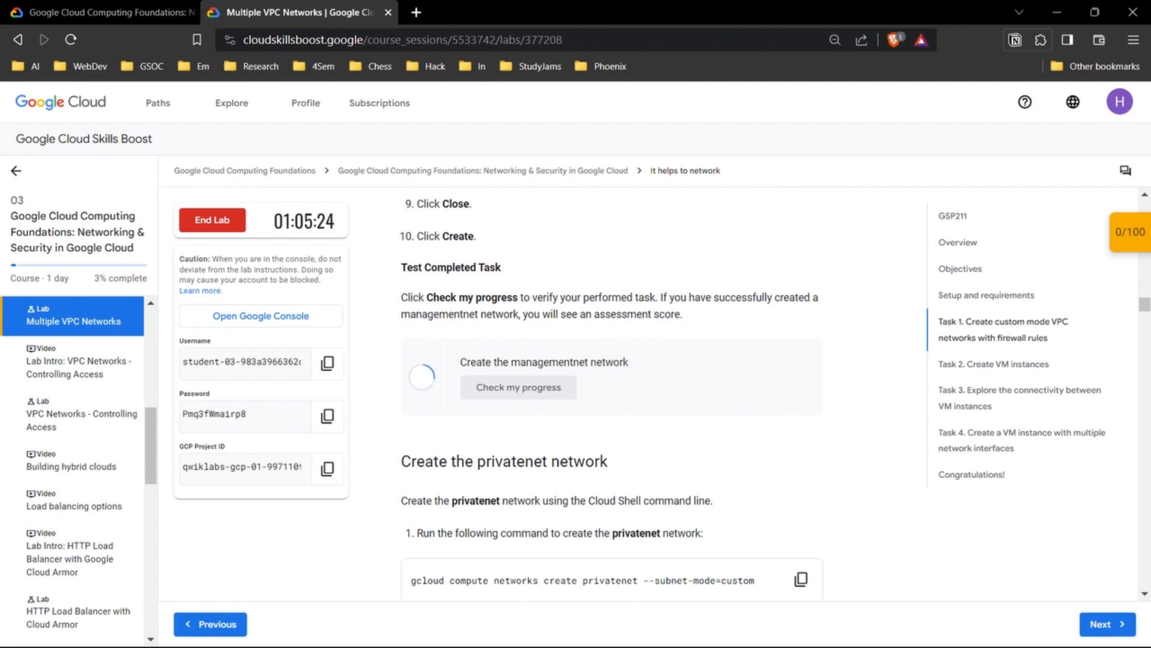
{"action": "scroll", "coordinate": [612, 394], "scroll_direction": "up", "scroll_amount": 4}
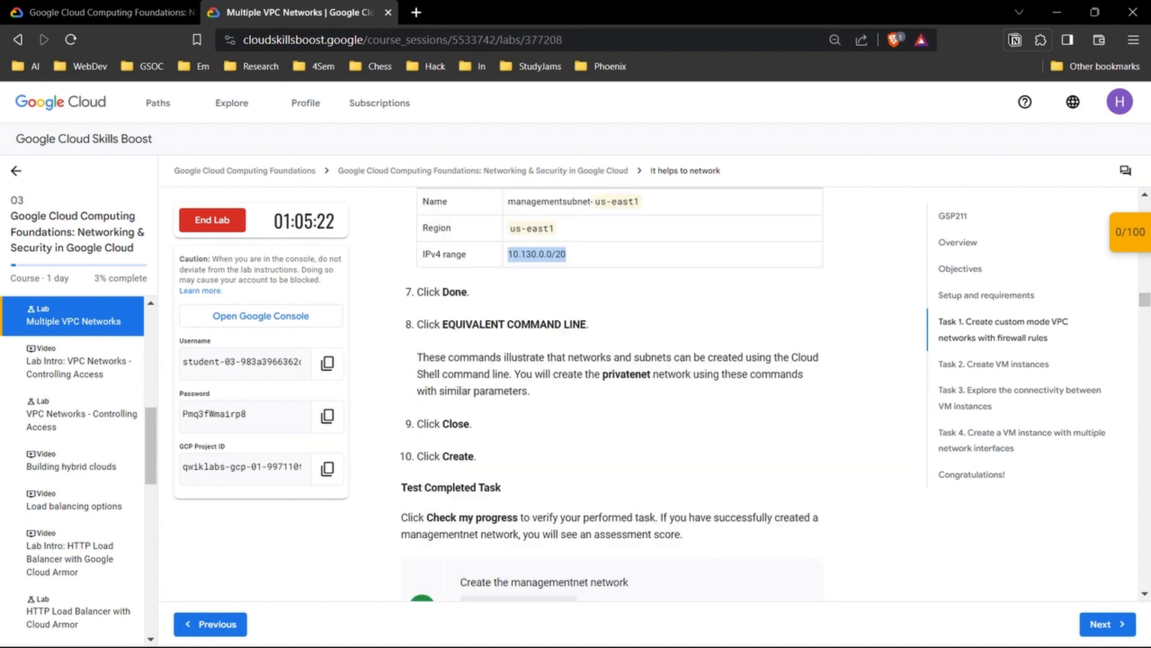
Review the managementnet instructions and progress check on the lab page, and read the Cloud Shell steps for creating the privatenet network
{"action": "scroll", "coordinate": [611, 394], "scroll_direction": "up", "scroll_amount": 2}
{"action": "left_click", "coordinate": [612, 394]}
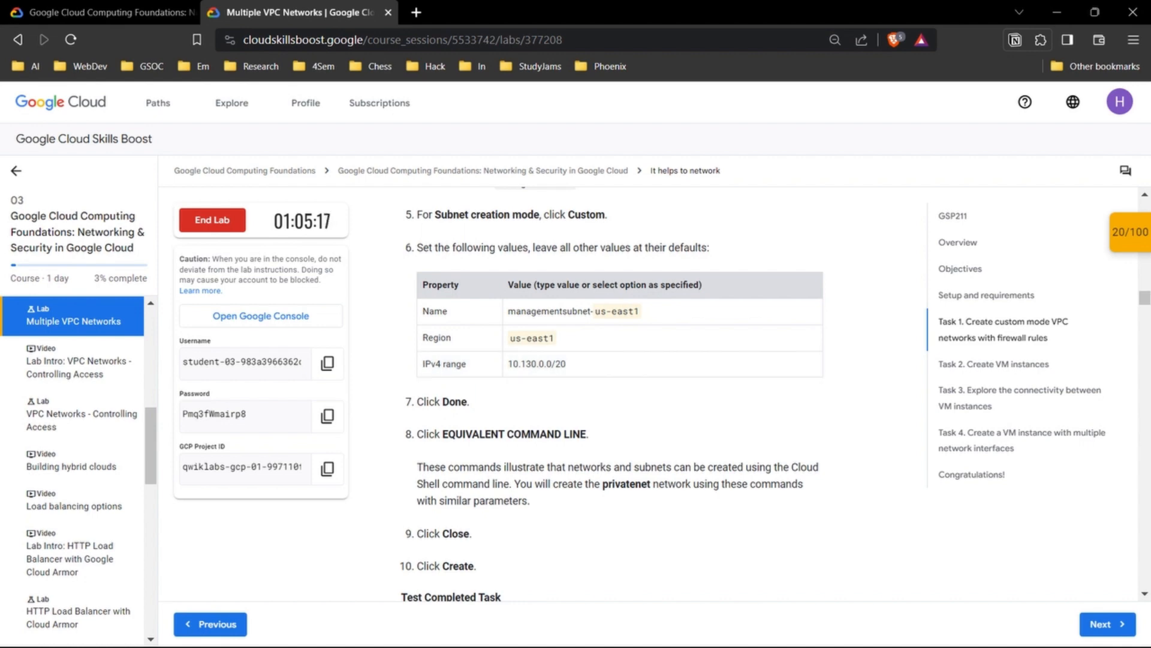
{"action": "scroll", "coordinate": [611, 394], "scroll_direction": "down", "scroll_amount": 3}
{"action": "scroll", "coordinate": [611, 394], "scroll_direction": "down", "scroll_amount": 7}
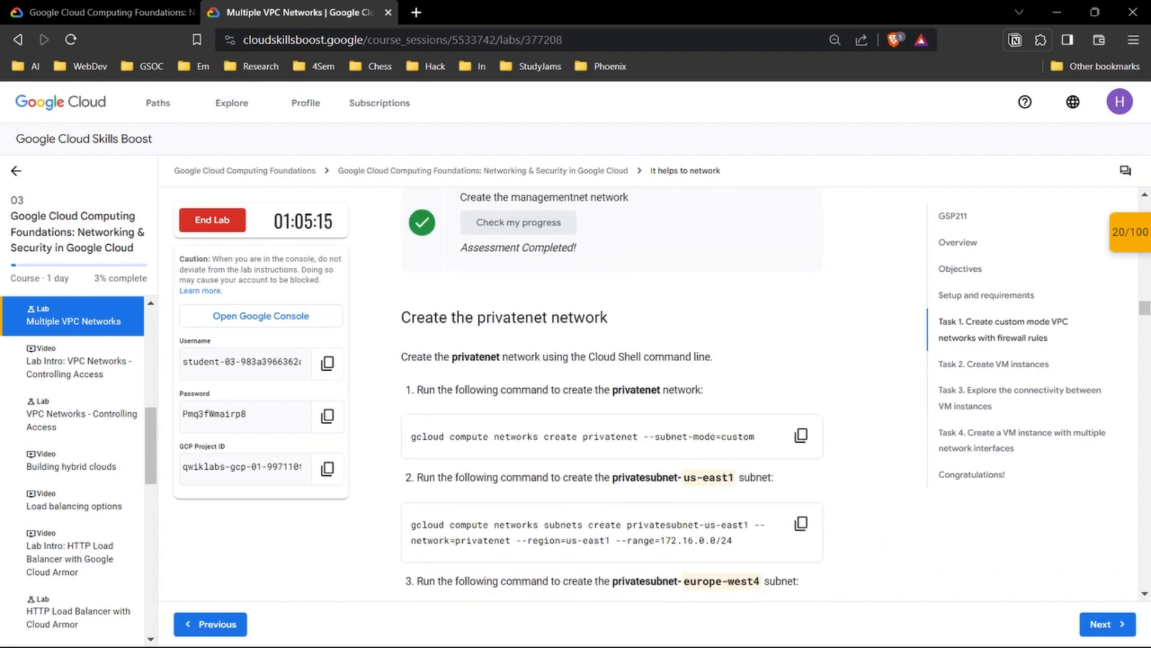
{"action": "left_click_drag", "start_coordinate": [424, 264], "coordinate": [402, 264]}
{"action": "left_click", "coordinate": [401, 264]}
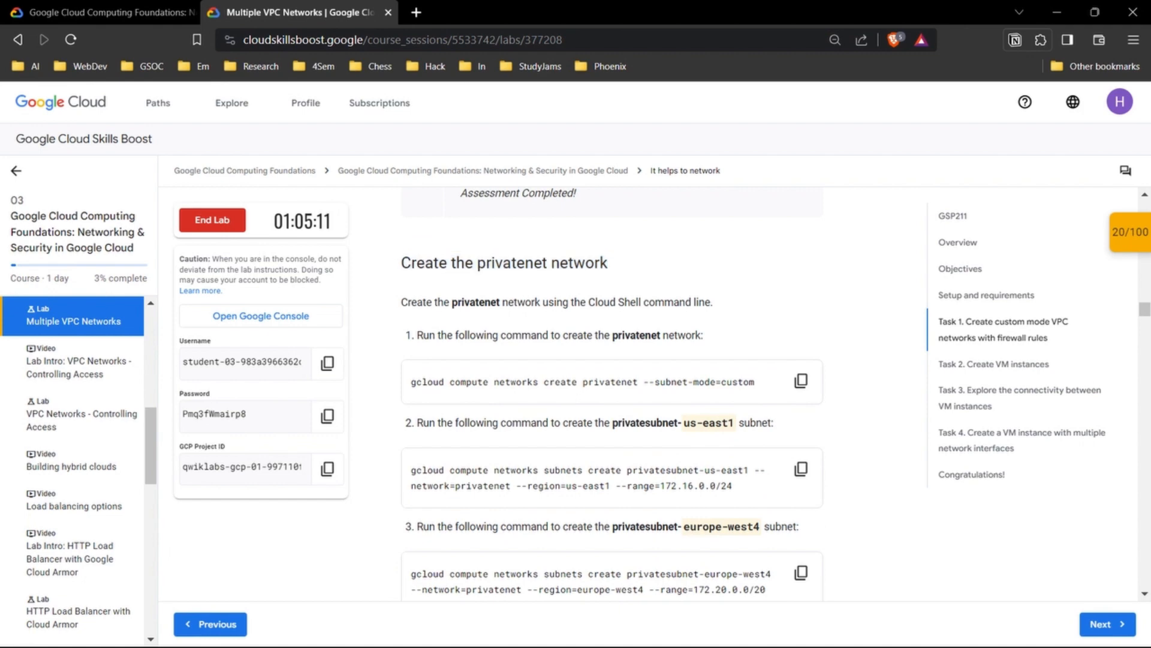
{"action": "scroll", "coordinate": [612, 394], "scroll_direction": "down", "scroll_amount": 1}
{"action": "scroll", "coordinate": [610, 396], "scroll_direction": "up", "scroll_amount": 4}
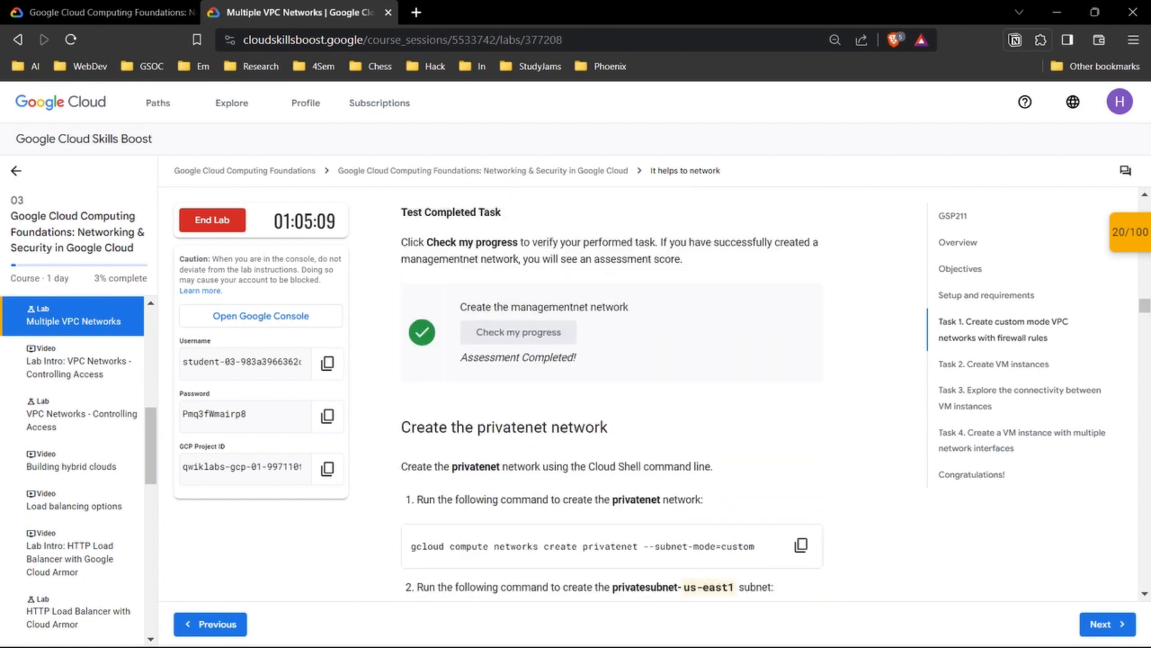
{"action": "scroll", "coordinate": [611, 396], "scroll_direction": "down", "scroll_amount": 1}
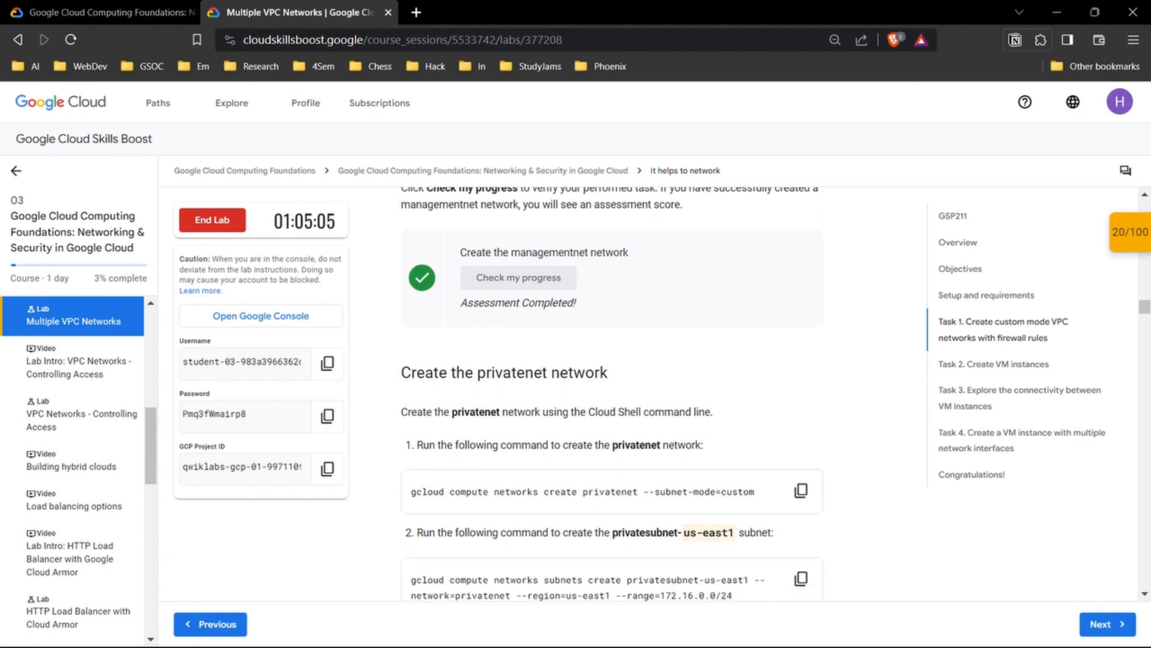
{"action": "scroll", "coordinate": [612, 396], "scroll_direction": "down", "scroll_amount": 1}
{"action": "scroll", "coordinate": [612, 396], "scroll_direction": "down", "scroll_amount": 1}
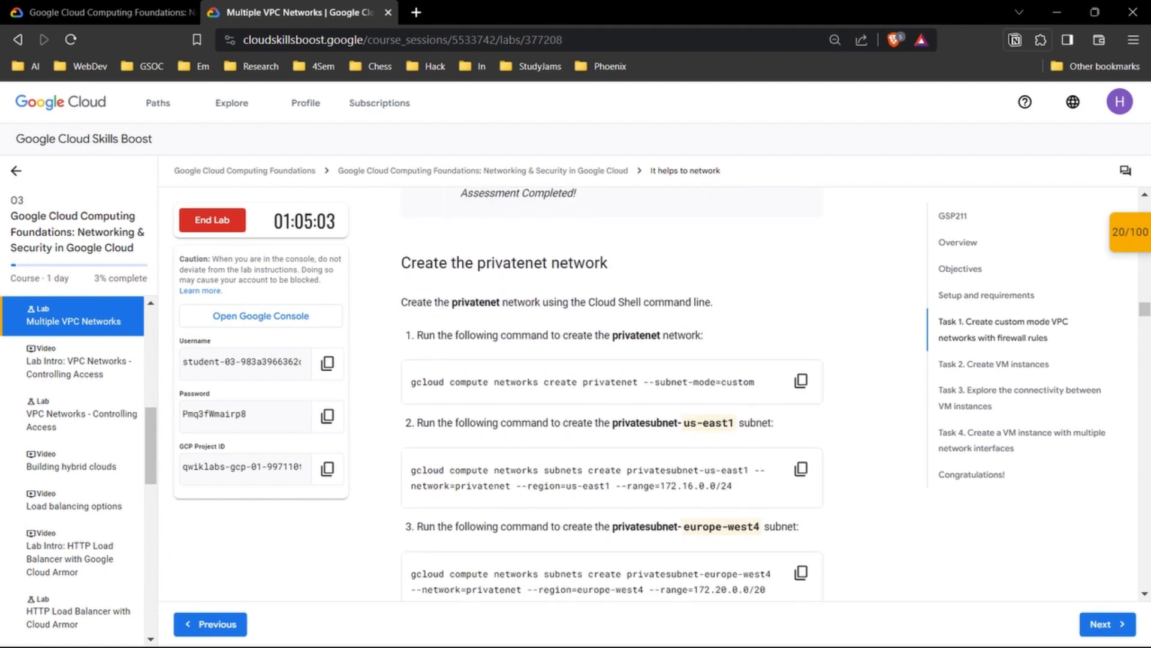
{"action": "scroll", "coordinate": [801, 327], "scroll_direction": "down", "scroll_amount": 1}
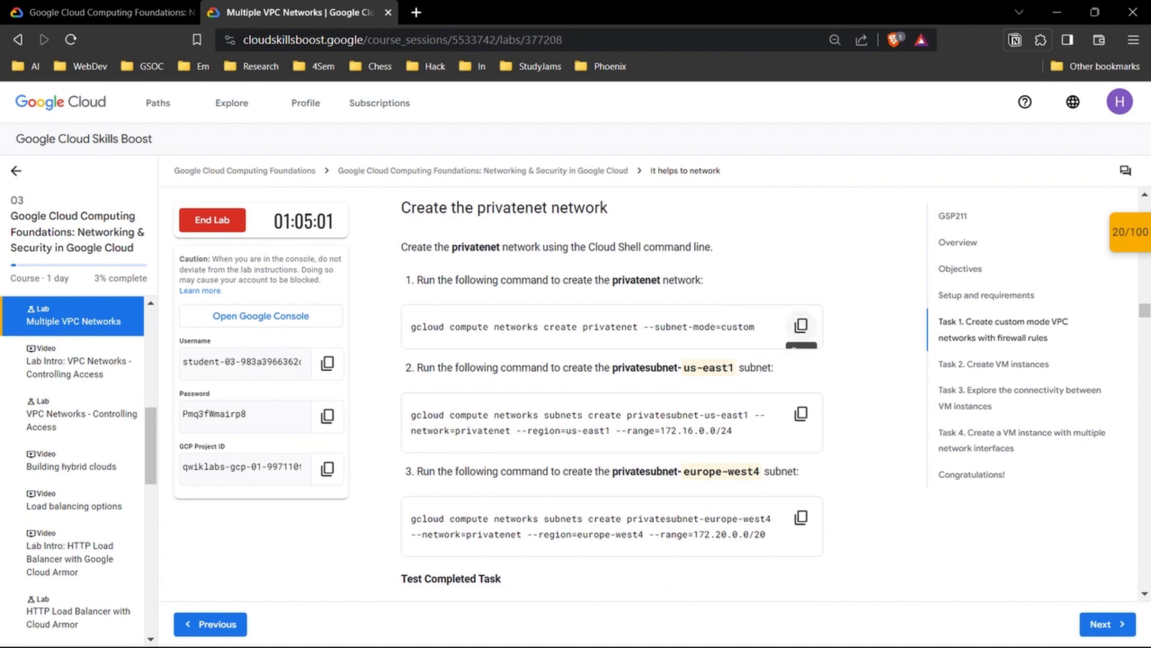
Examine each part of the gcloud compute networks create privatenet command in the lab instructions
{"action": "left_click_drag", "start_coordinate": [411, 326], "coordinate": [482, 327]}
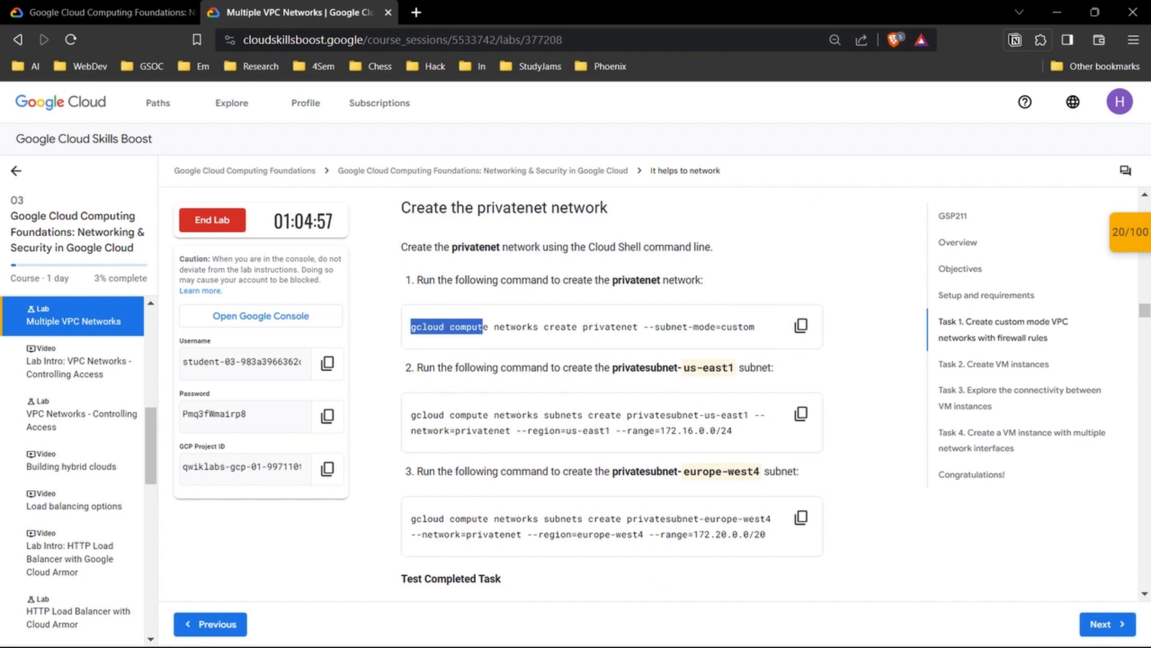
{"action": "left_click_drag", "start_coordinate": [411, 326], "coordinate": [444, 326]}
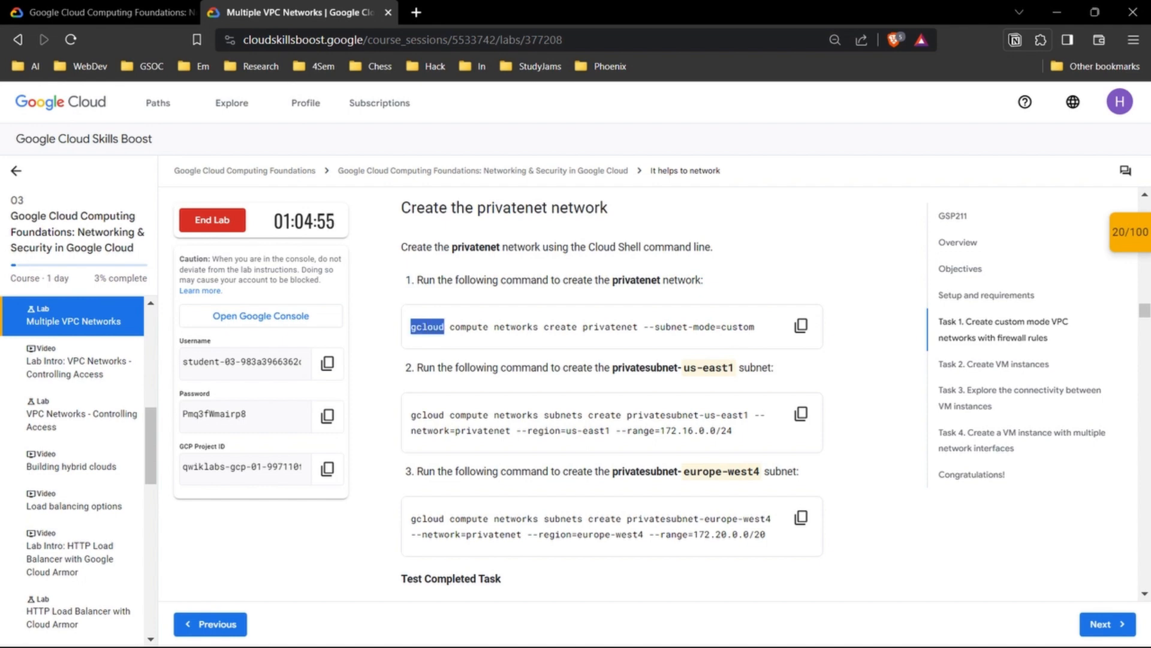
{"action": "left_click", "coordinate": [444, 327]}
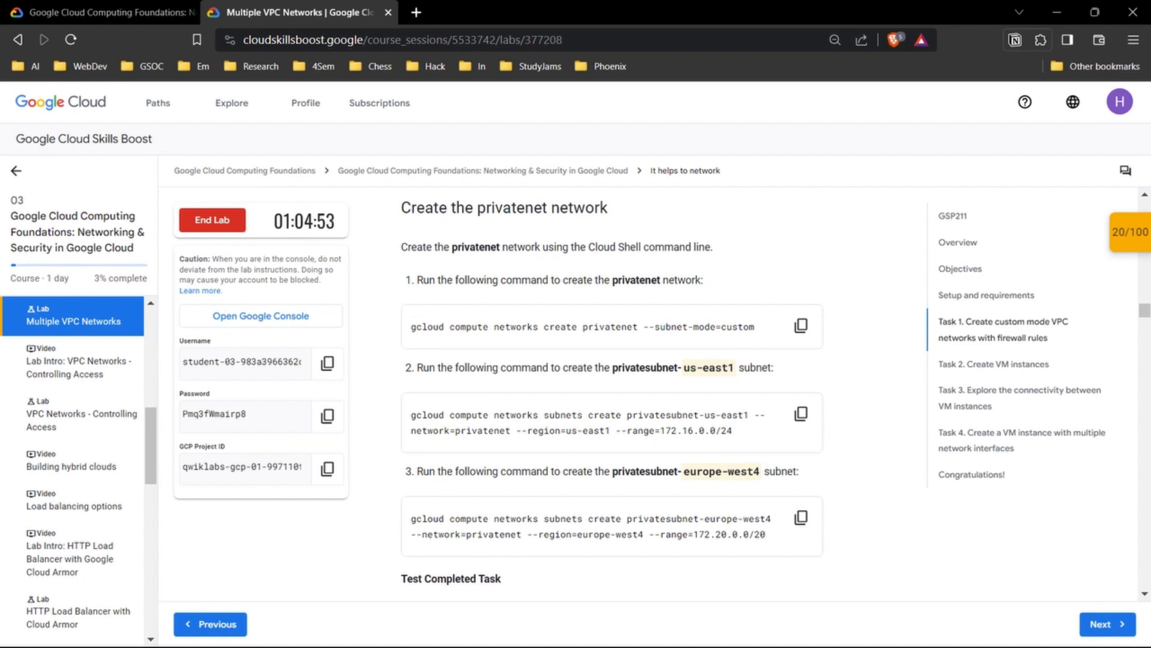
{"action": "left_click_drag", "start_coordinate": [450, 326], "coordinate": [489, 326]}
{"action": "left_click", "coordinate": [489, 327]}
{"action": "left_click_drag", "start_coordinate": [450, 326], "coordinate": [539, 327]}
{"action": "left_click", "coordinate": [489, 327]}
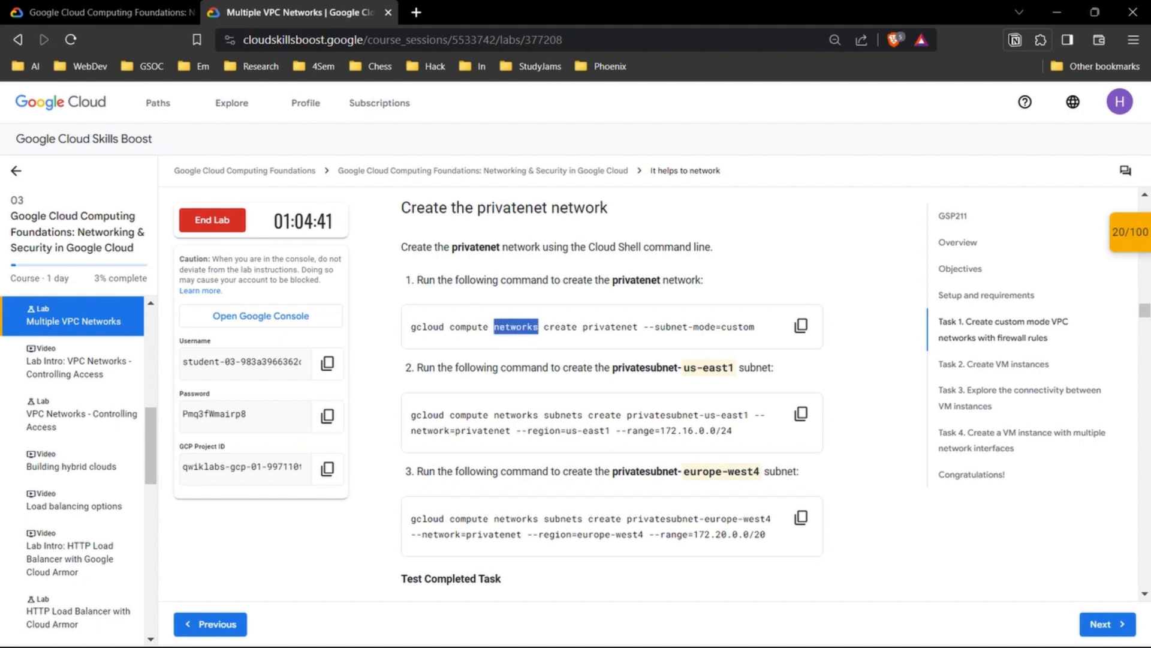
{"action": "left_click", "coordinate": [539, 326]}
{"action": "left_click_drag", "start_coordinate": [543, 327], "coordinate": [638, 327]}
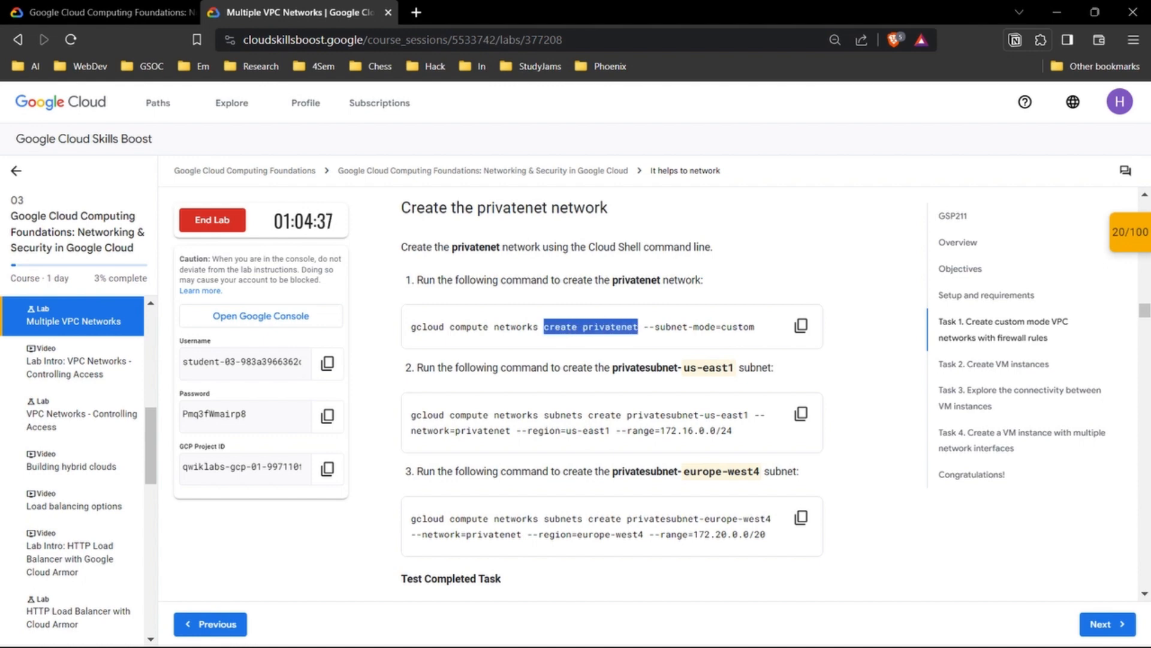
{"action": "left_click", "coordinate": [638, 327]}
{"action": "left_click_drag", "start_coordinate": [411, 327], "coordinate": [538, 327]}
{"action": "left_click", "coordinate": [538, 327]}
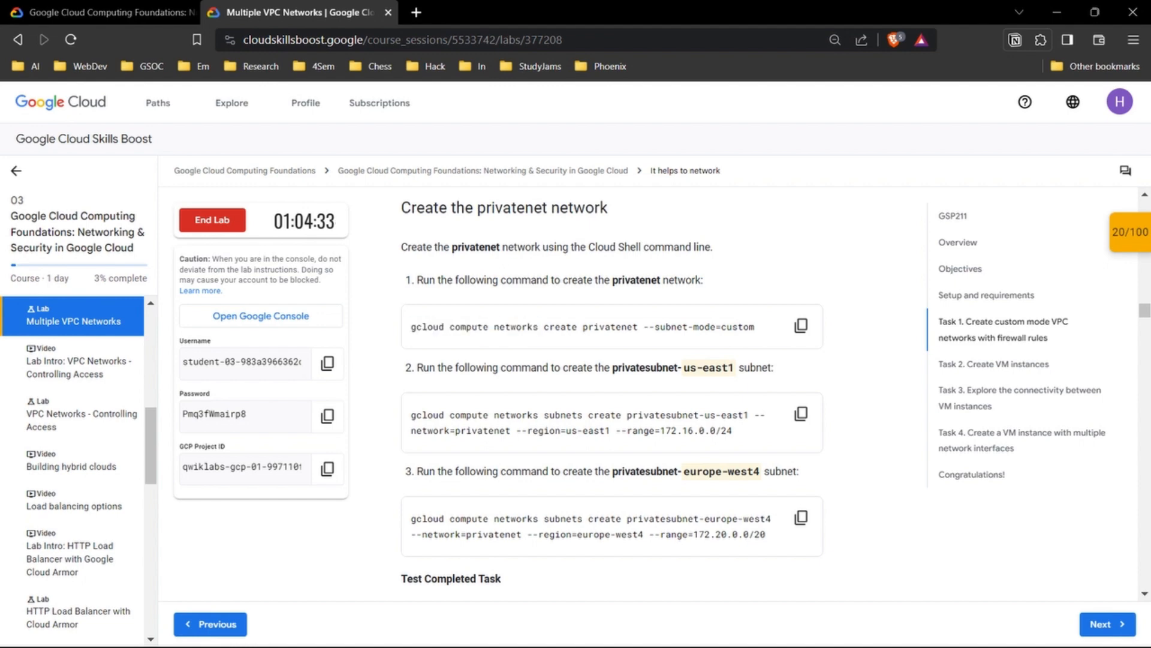
{"action": "left_click_drag", "start_coordinate": [411, 327], "coordinate": [444, 327]}
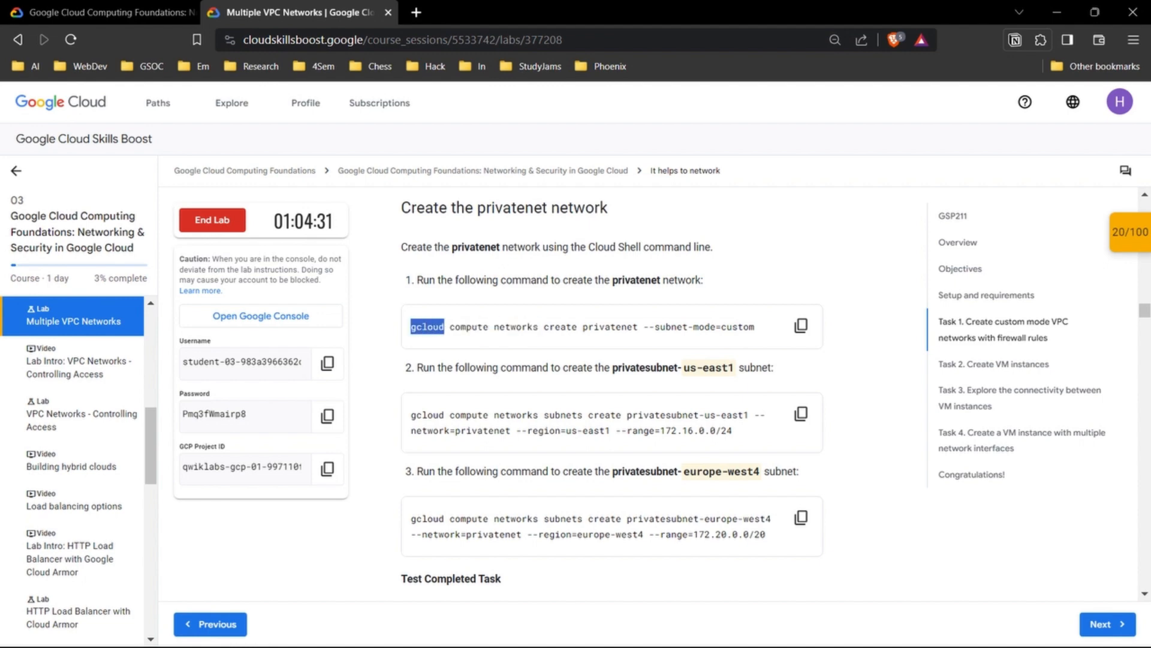
{"action": "left_click", "coordinate": [444, 327]}
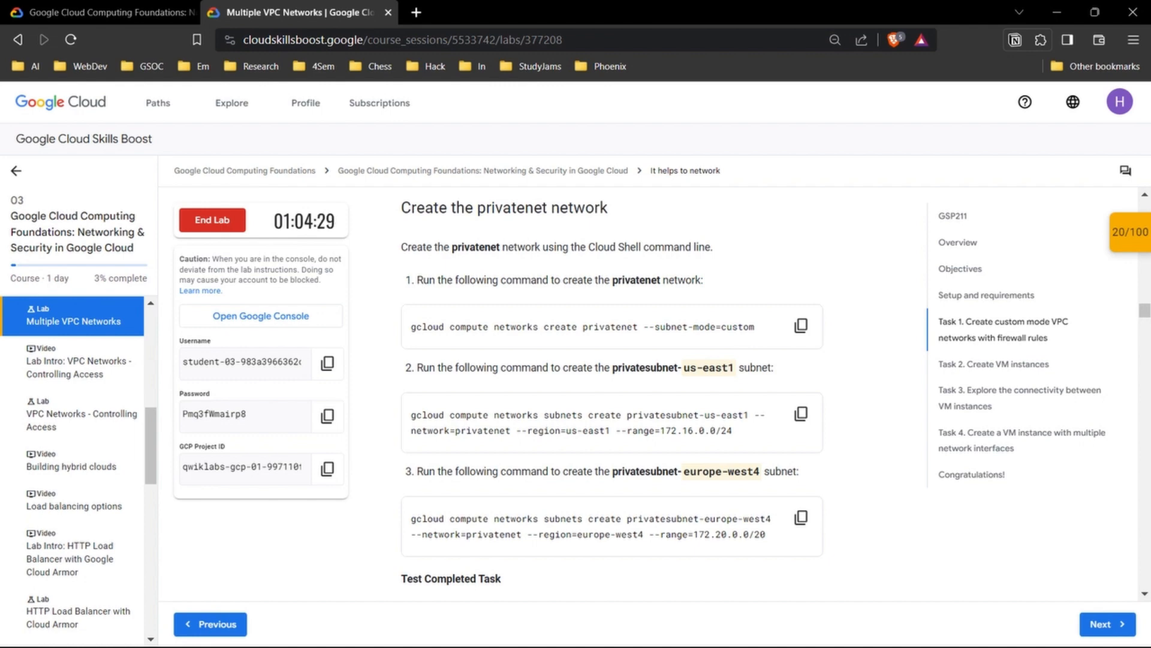
{"action": "left_click_drag", "start_coordinate": [410, 327], "coordinate": [444, 327]}
{"action": "left_click_drag", "start_coordinate": [450, 327], "coordinate": [489, 326]}
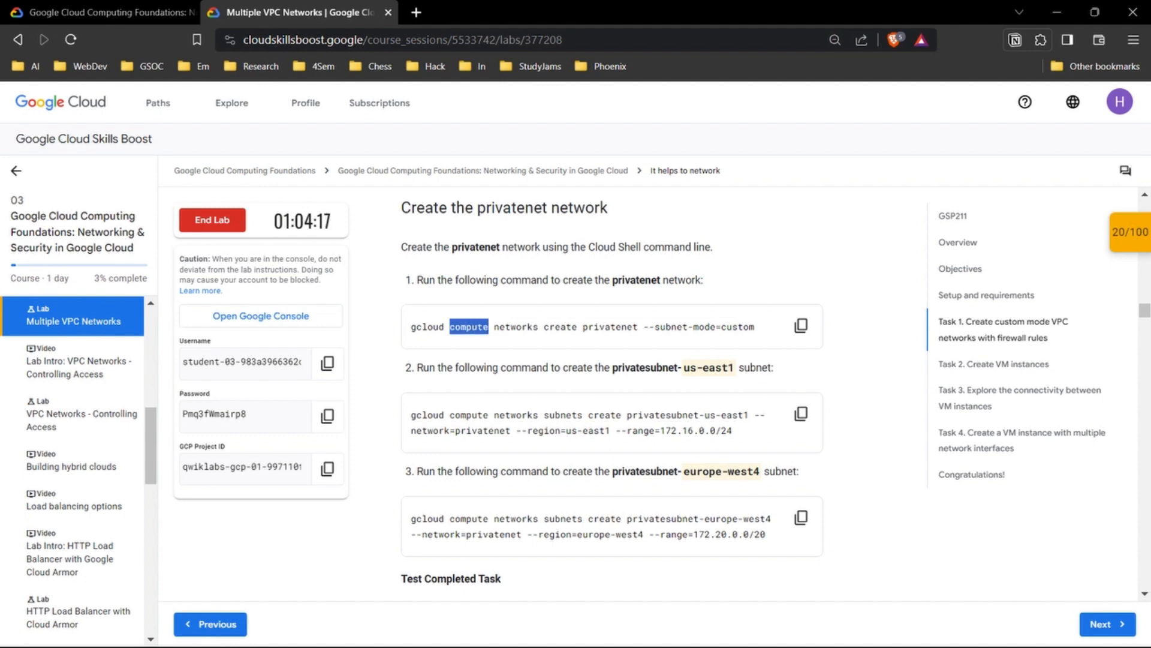
Copy the privatenet network creation command from the lab page and start a Cloud Shell session in the Google Cloud console
{"action": "left_click", "coordinate": [801, 325]}
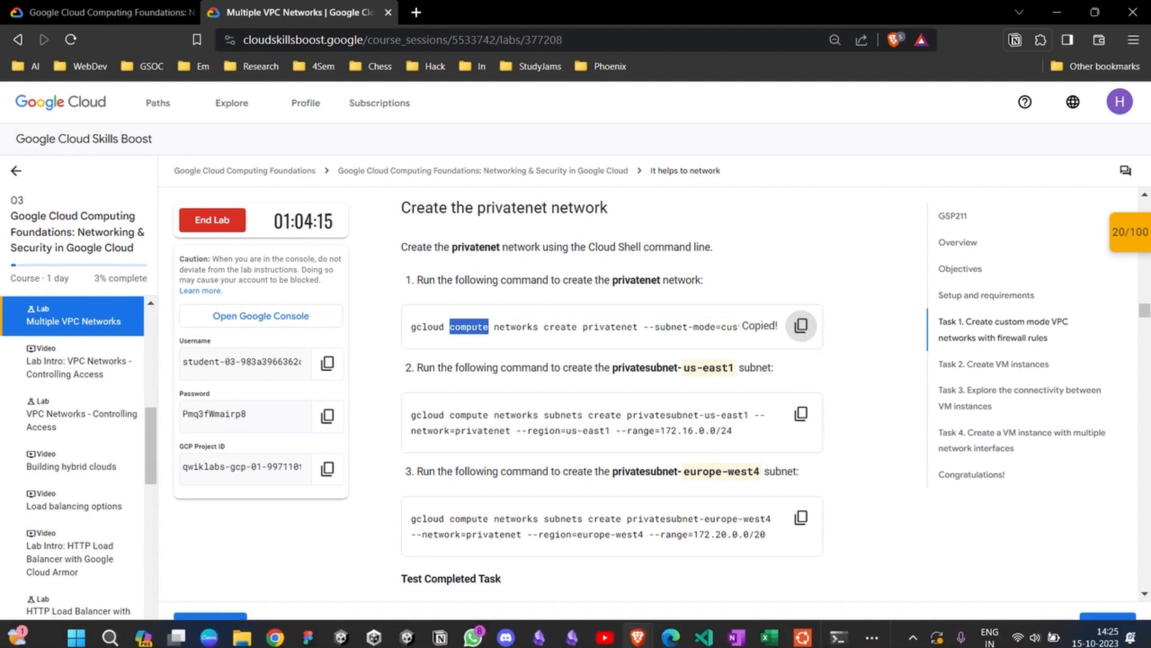
{"action": "mouse_move", "coordinate": [638, 636]}
{"action": "left_click", "coordinate": [684, 540]}
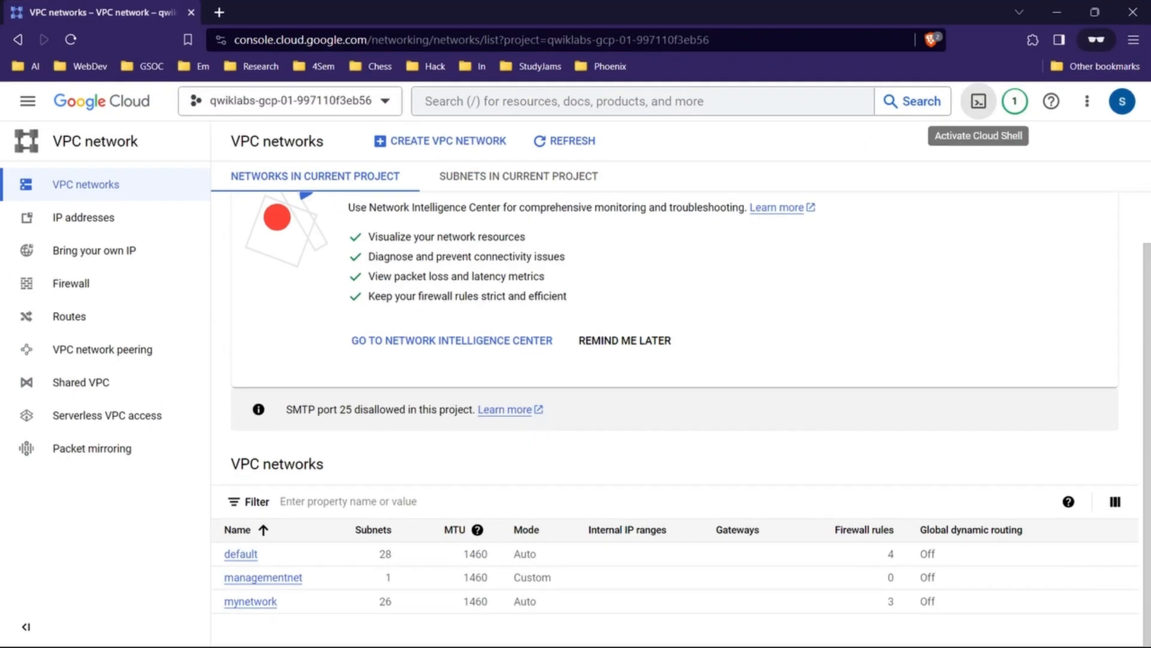
{"action": "left_click", "coordinate": [979, 101]}
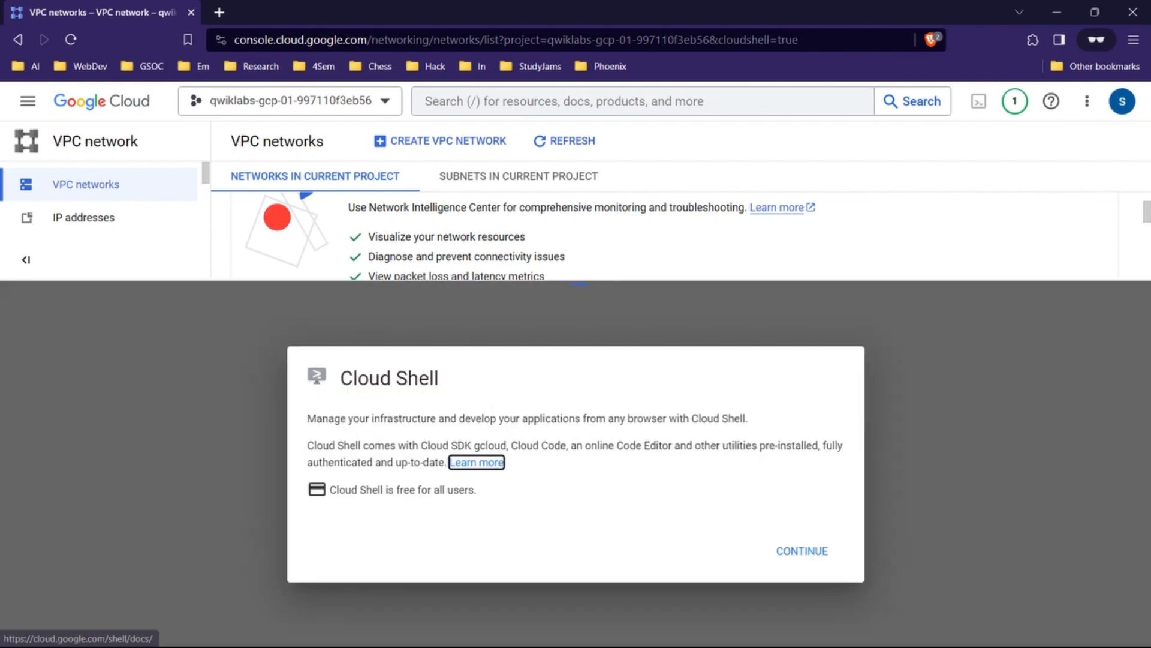
{"action": "left_click", "coordinate": [802, 550]}
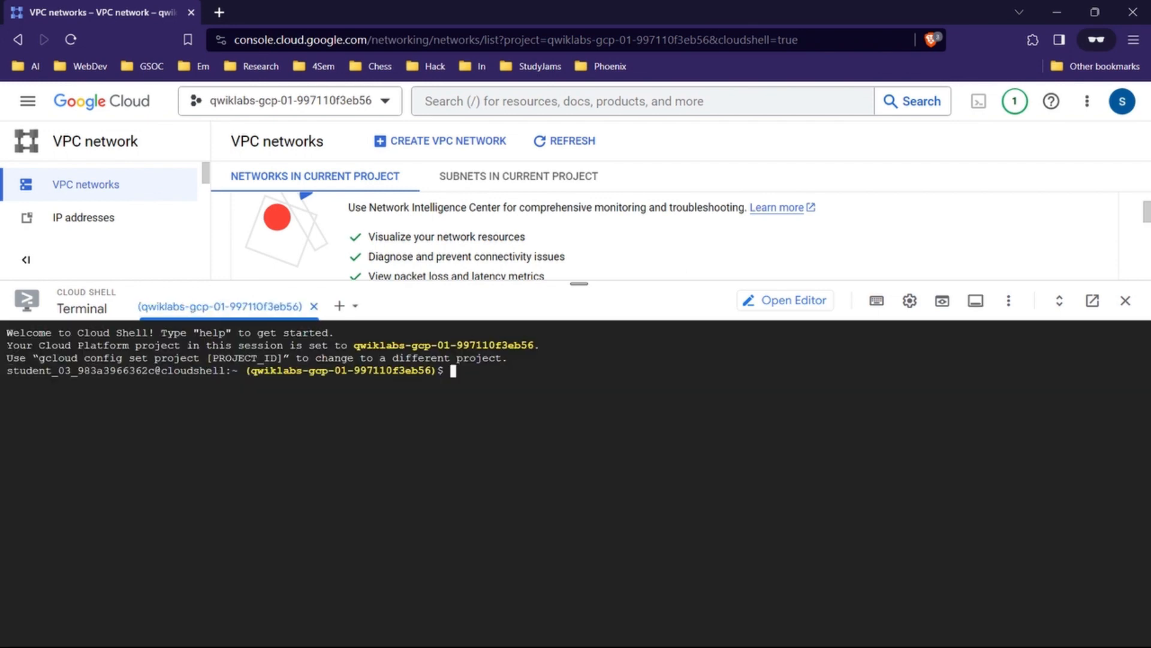
Run gcloud compute networks create privatenet --subnet-mode=custom in Cloud Shell, resize the terminal and review the output
{"action": "key", "text": "ctrl+v"}
{"action": "key", "text": "Return"}
{"action": "key", "text": "Return"}
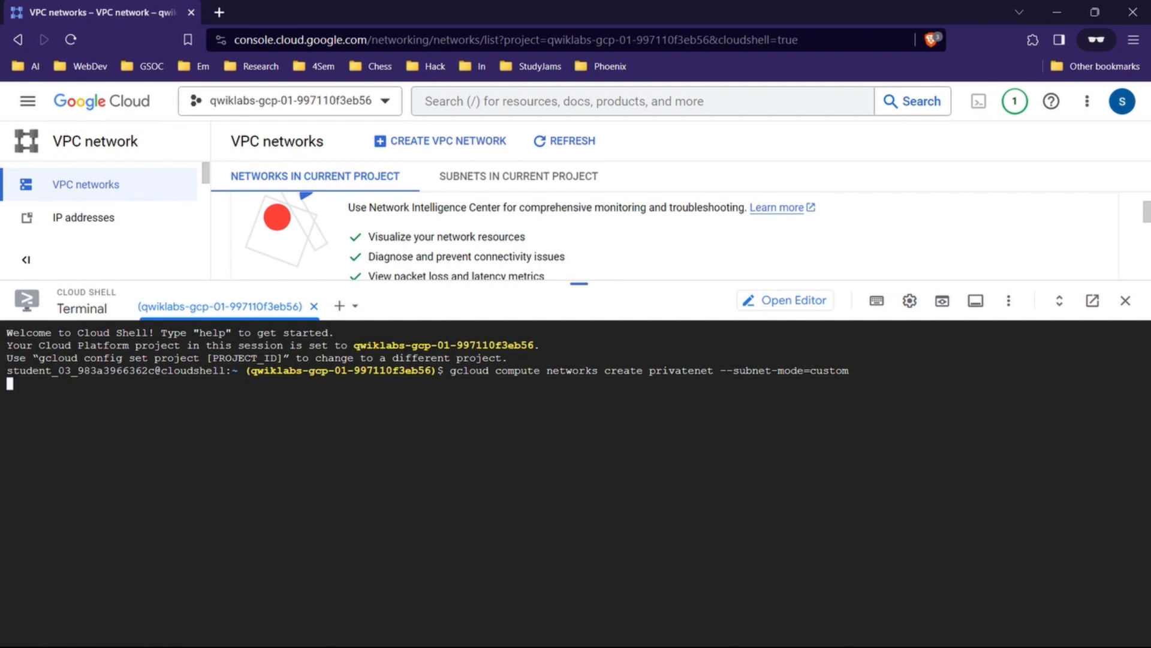
{"action": "left_click_drag", "start_coordinate": [579, 284], "coordinate": [579, 197]}
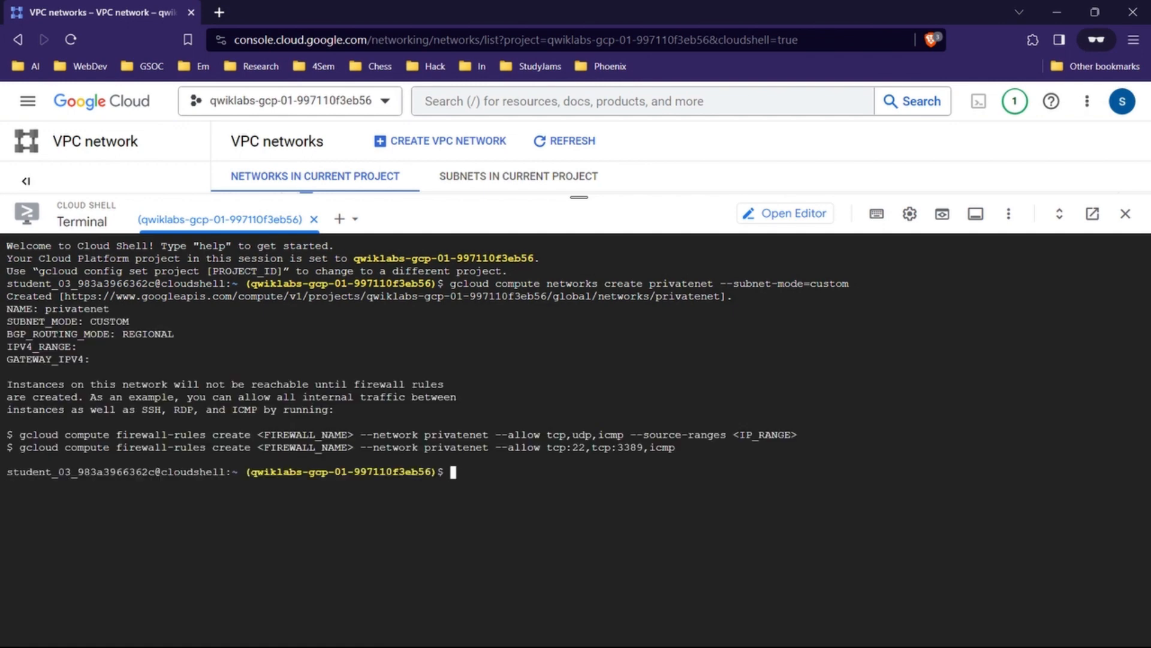
{"action": "left_click_drag", "start_coordinate": [449, 283], "coordinate": [858, 284]}
{"action": "left_click_drag", "start_coordinate": [579, 197], "coordinate": [579, 300]}
{"action": "left_click_drag", "start_coordinate": [747, 387], "coordinate": [863, 388]}
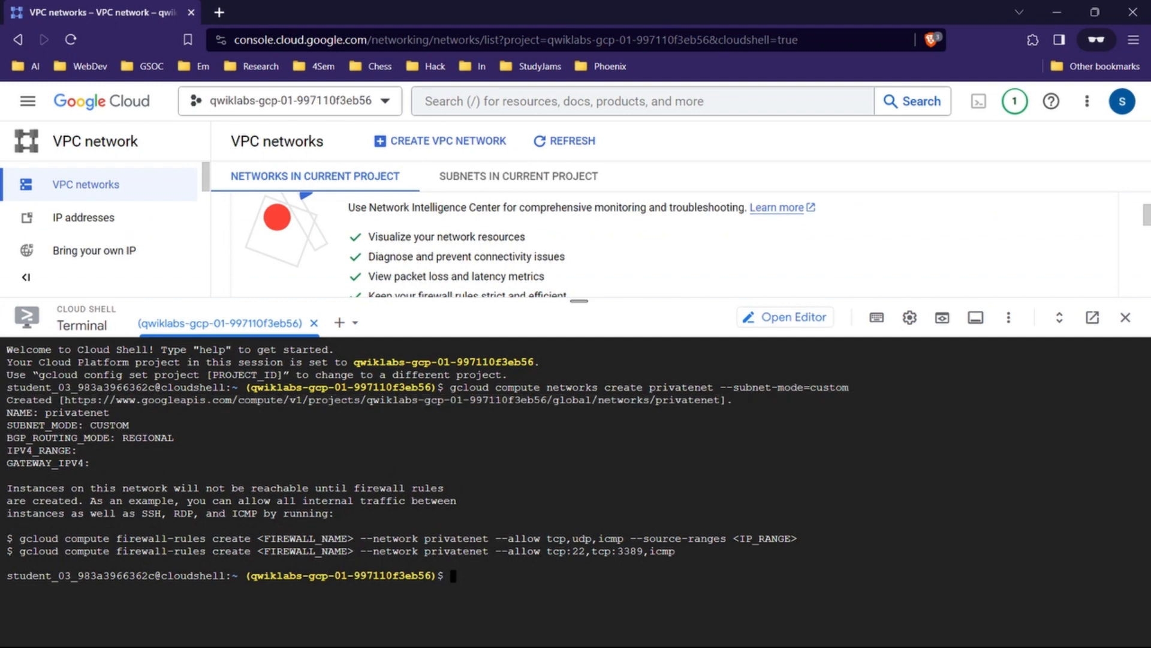
Copy the privatesubnet-us-east1 command from the lab page and run it in Cloud Shell for privatenet with region us-east1 and range 172.16.0.0/24
{"action": "left_click", "coordinate": [1056, 12]}
{"action": "scroll", "coordinate": [612, 390], "scroll_direction": "up", "scroll_amount": 4}
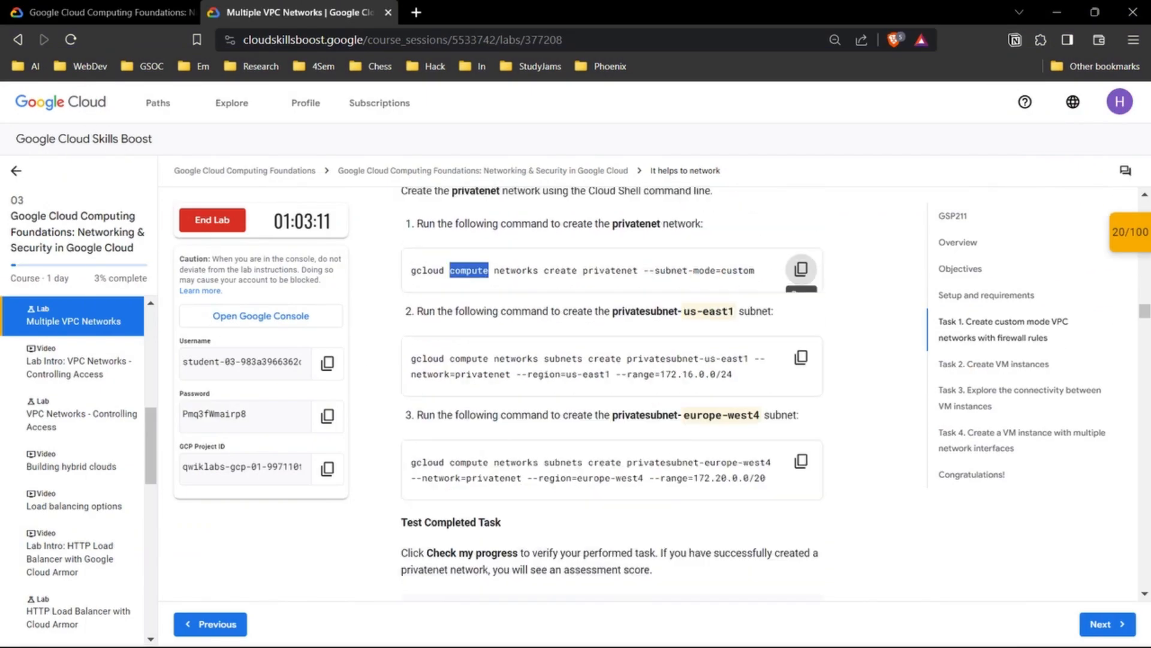
{"action": "scroll", "coordinate": [801, 336], "scroll_direction": "down", "scroll_amount": 1}
{"action": "left_click", "coordinate": [801, 358]}
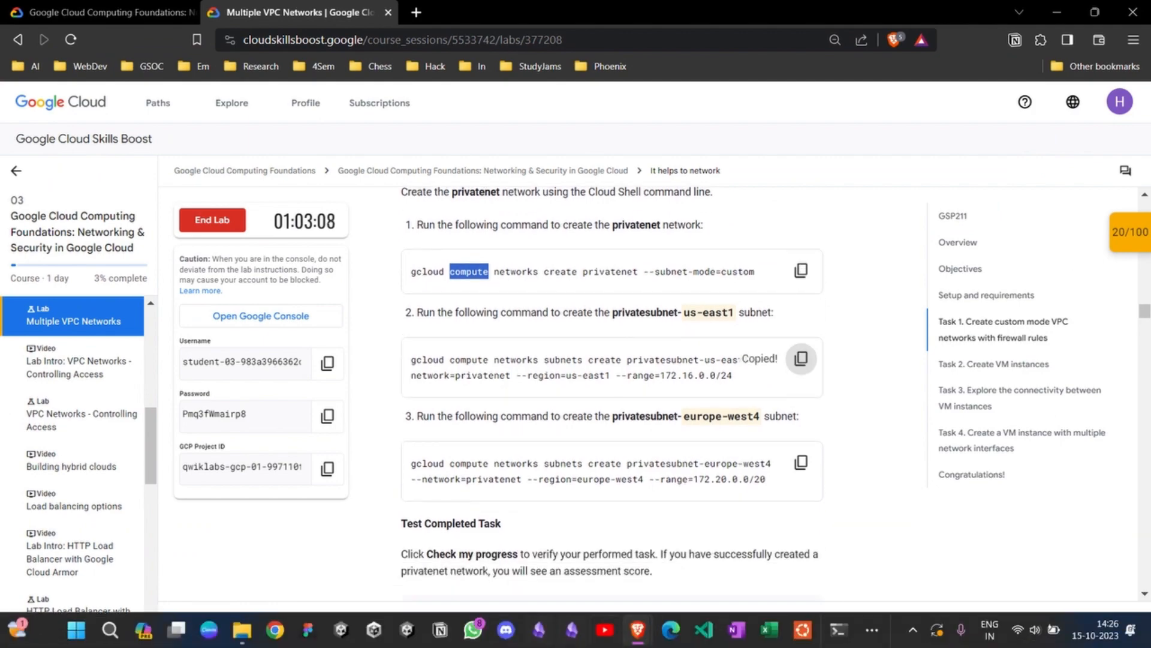
{"action": "left_click", "coordinate": [637, 629]}
{"action": "key", "text": "ctrl+v"}
{"action": "key", "text": "Return"}
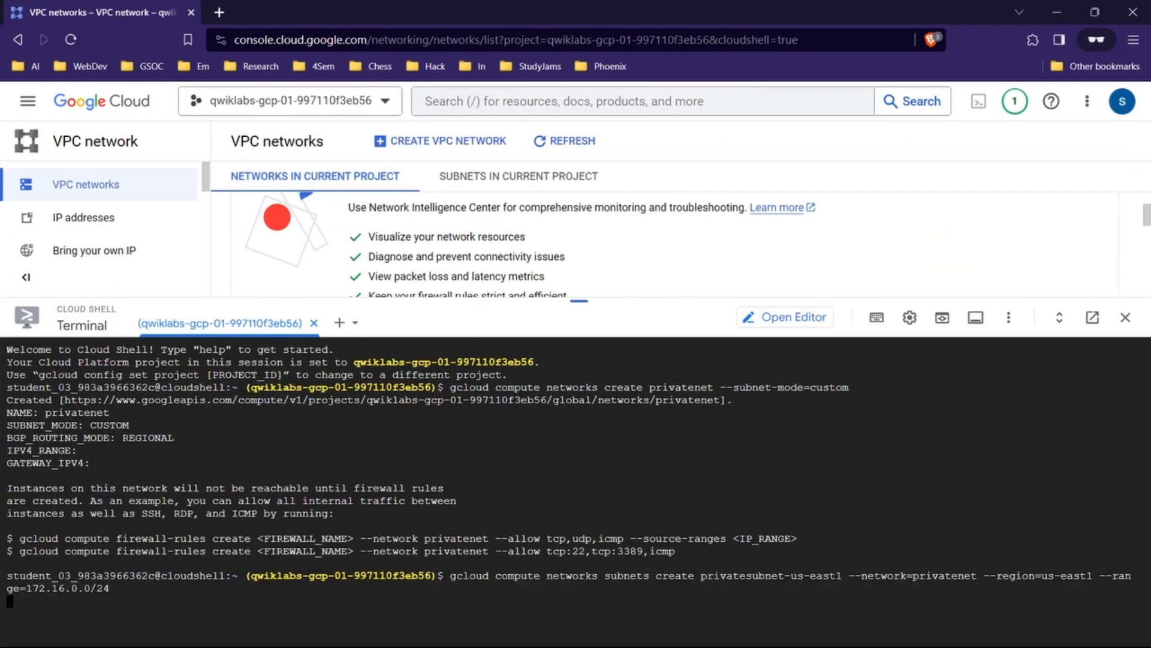
Copy and run the command creating privatesubnet-europe-west4 in privatenet, region europe-west4, range 172.20.0.0/20, and enlarge the Cloud Shell terminal
{"action": "key", "text": "alt+Tab"}
{"action": "left_click", "coordinate": [801, 463]}
{"action": "scroll", "coordinate": [801, 462], "scroll_direction": "down", "scroll_amount": 2}
{"action": "left_click", "coordinate": [637, 629]}
{"action": "left_click", "coordinate": [719, 554]}
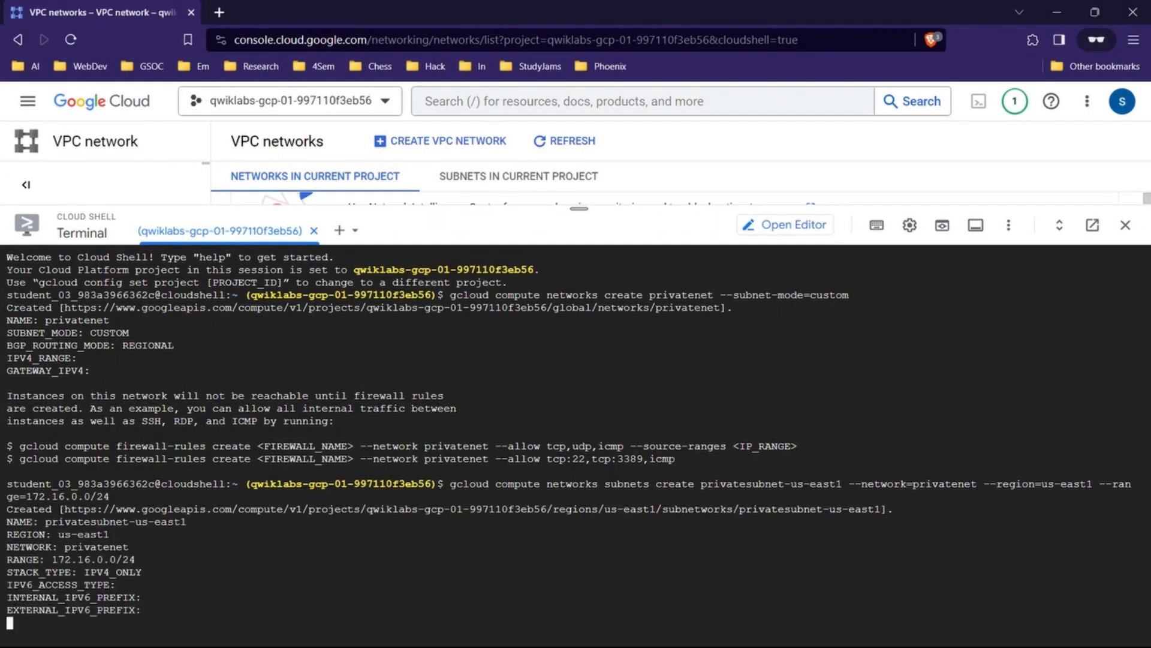
{"action": "key", "text": "ctrl+v"}
{"action": "key", "text": "Return"}
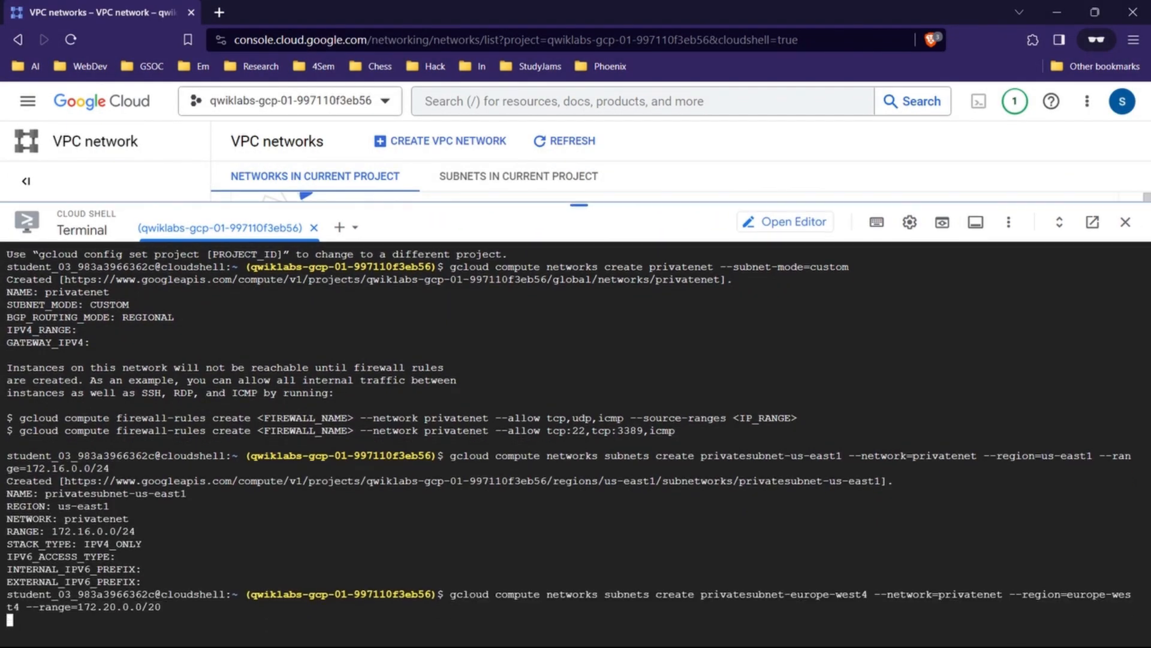
{"action": "left_click_drag", "start_coordinate": [579, 208], "coordinate": [579, 151]}
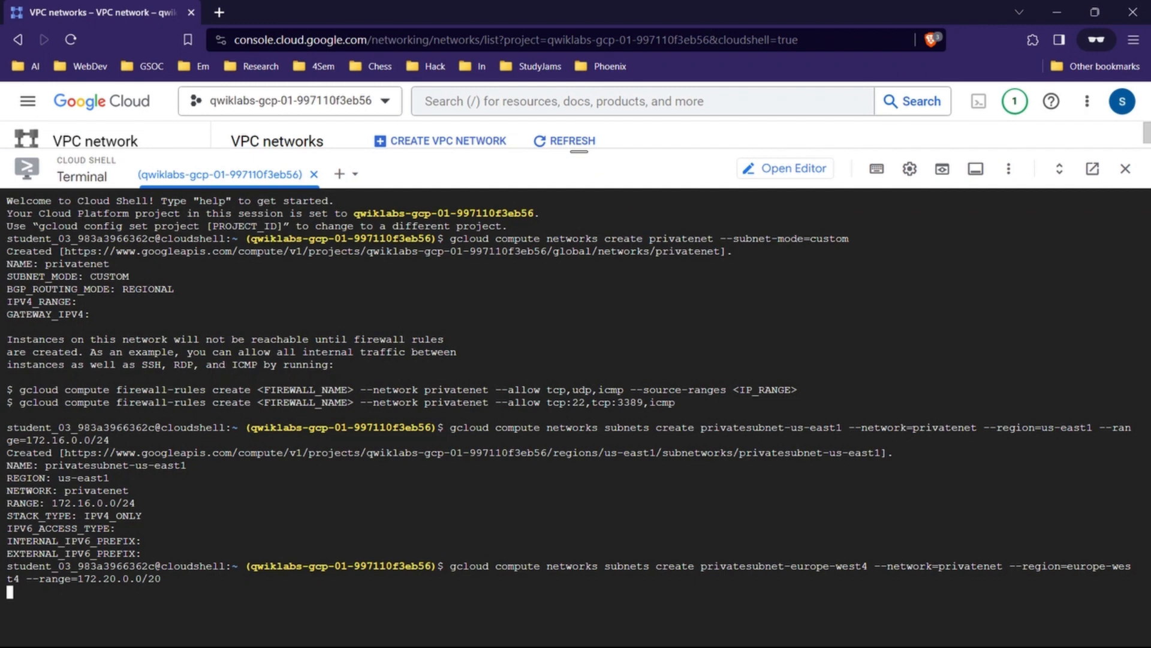
{"action": "left_click_drag", "start_coordinate": [578, 151], "coordinate": [578, 127]}
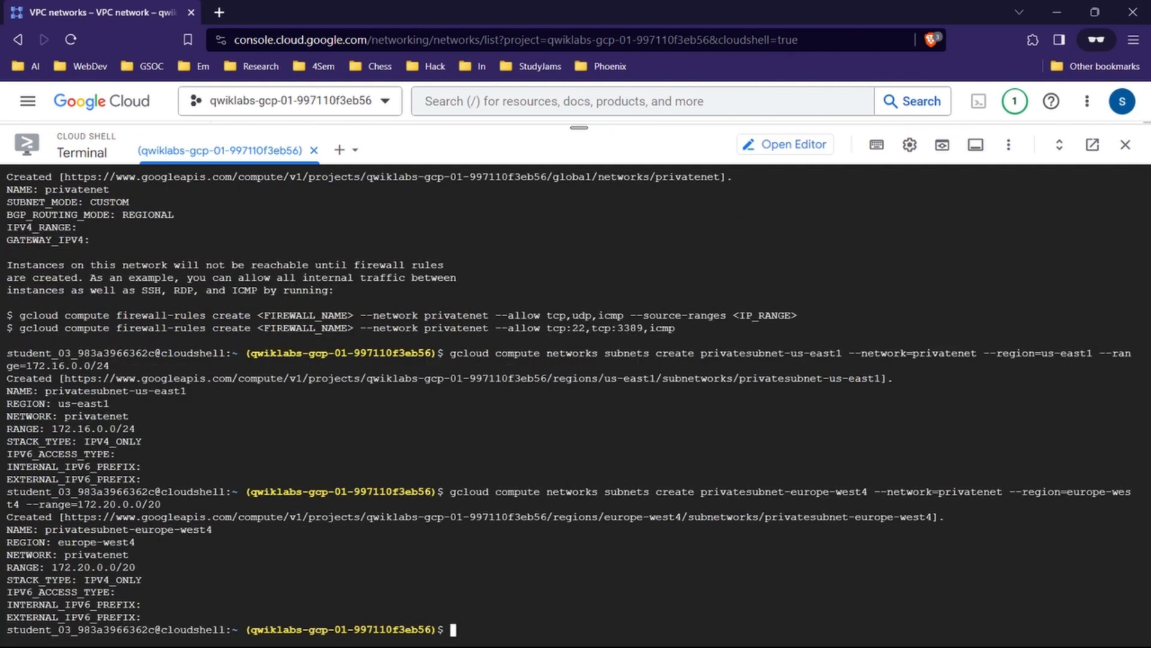
Return to the lab page and run the progress check for creating the privatenet network
{"action": "left_click_drag", "start_coordinate": [457, 630], "coordinate": [501, 609]}
{"action": "left_click", "coordinate": [1057, 12]}
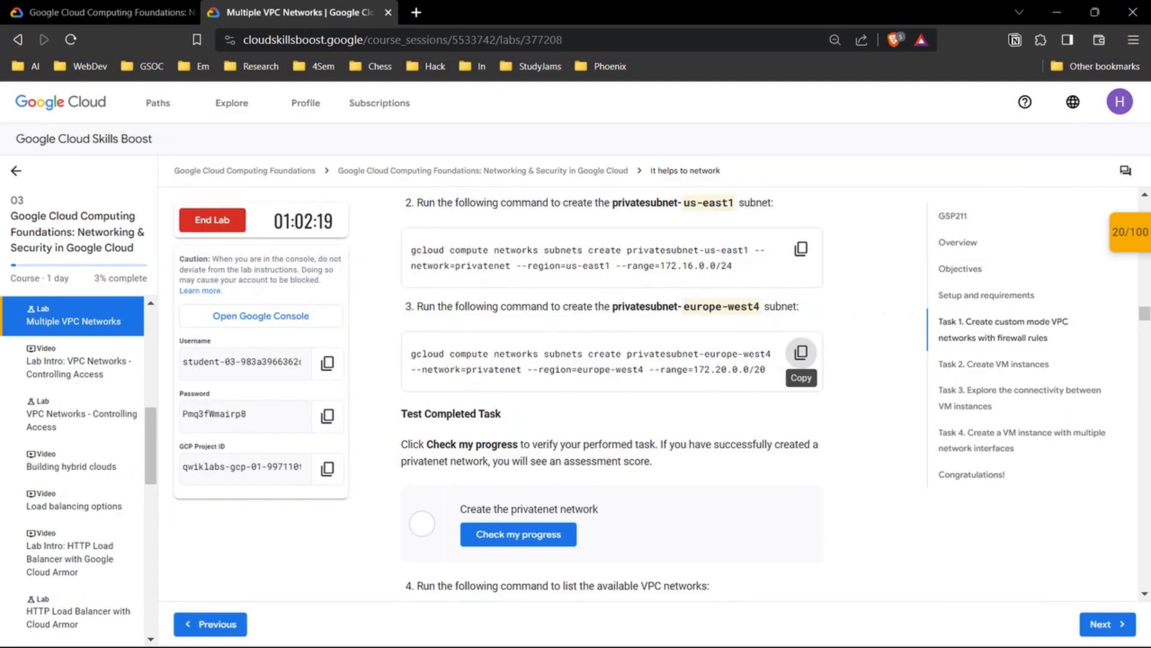
{"action": "scroll", "coordinate": [519, 425], "scroll_direction": "down", "scroll_amount": 2}
{"action": "left_click", "coordinate": [519, 424]}
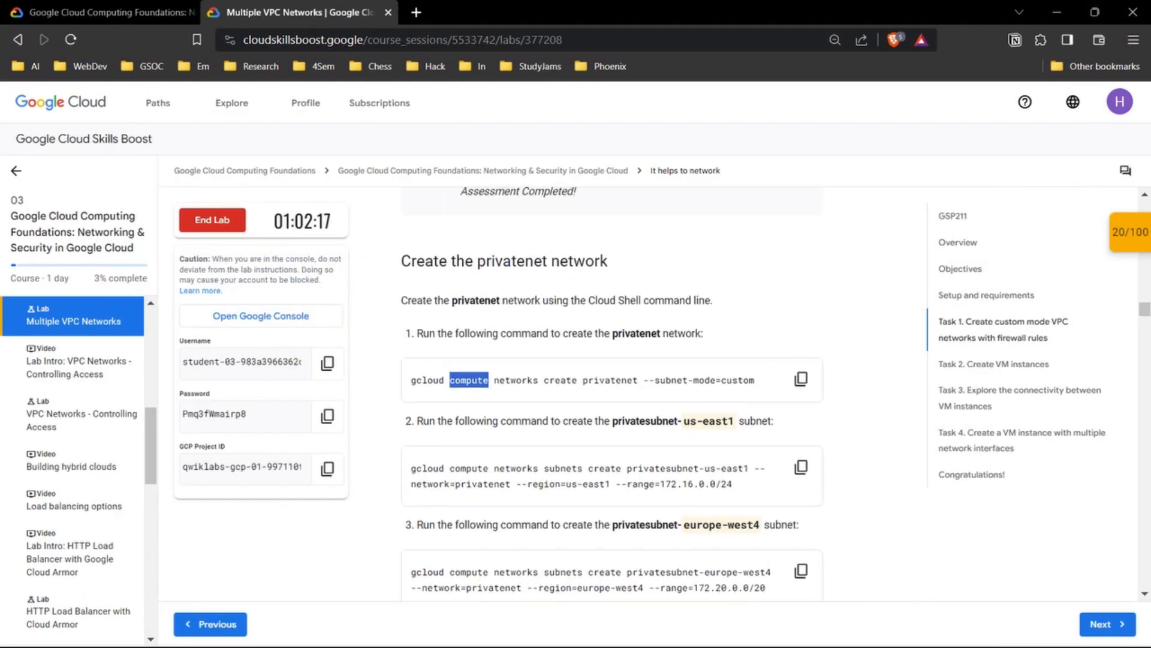
Read the lab section on creating the managementnet firewall rules, including the navigation steps and the table of required property values
{"action": "scroll", "coordinate": [611, 396], "scroll_direction": "down", "scroll_amount": 4}
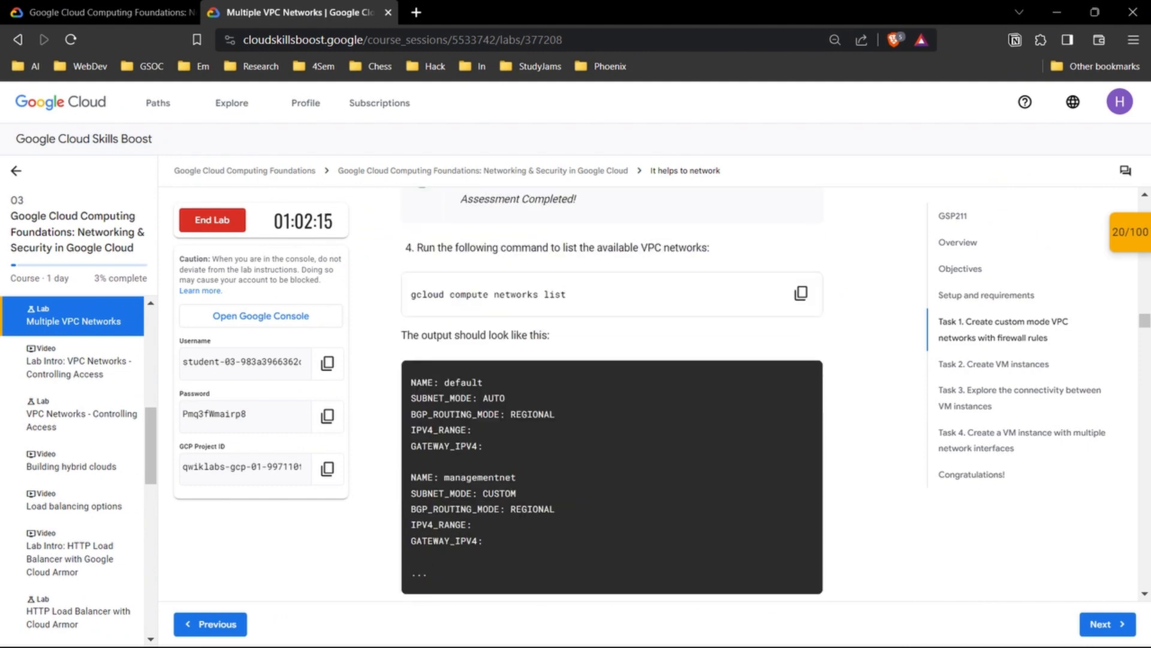
{"action": "scroll", "coordinate": [612, 396], "scroll_direction": "up", "scroll_amount": 1}
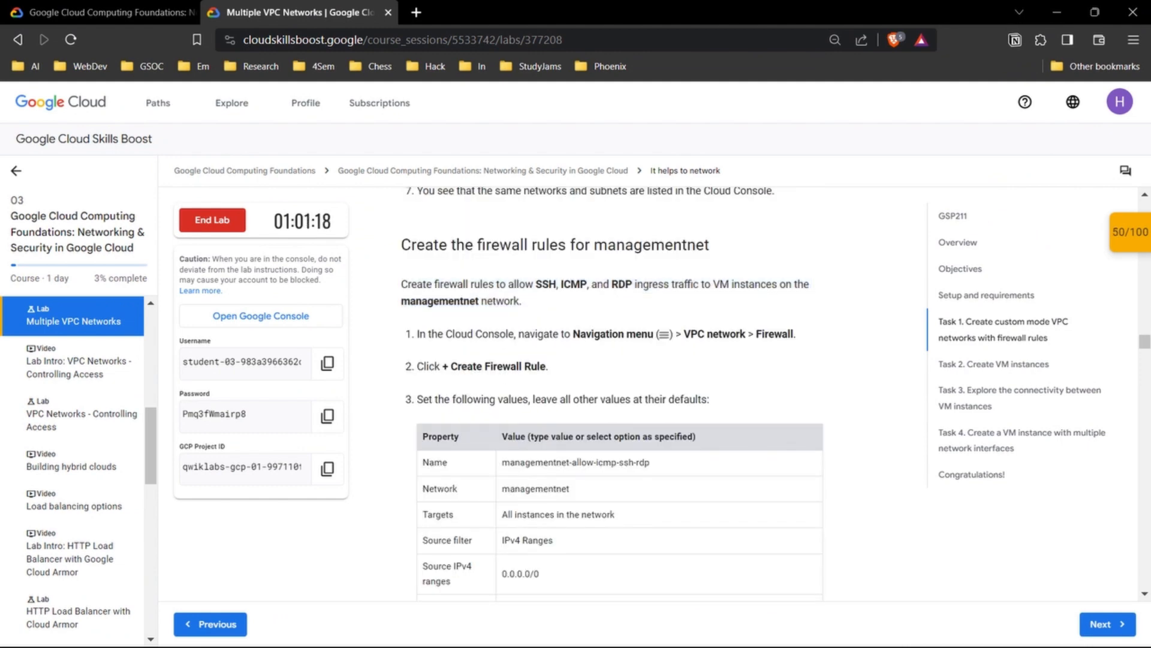
{"action": "left_click_drag", "start_coordinate": [432, 284], "coordinate": [468, 284]}
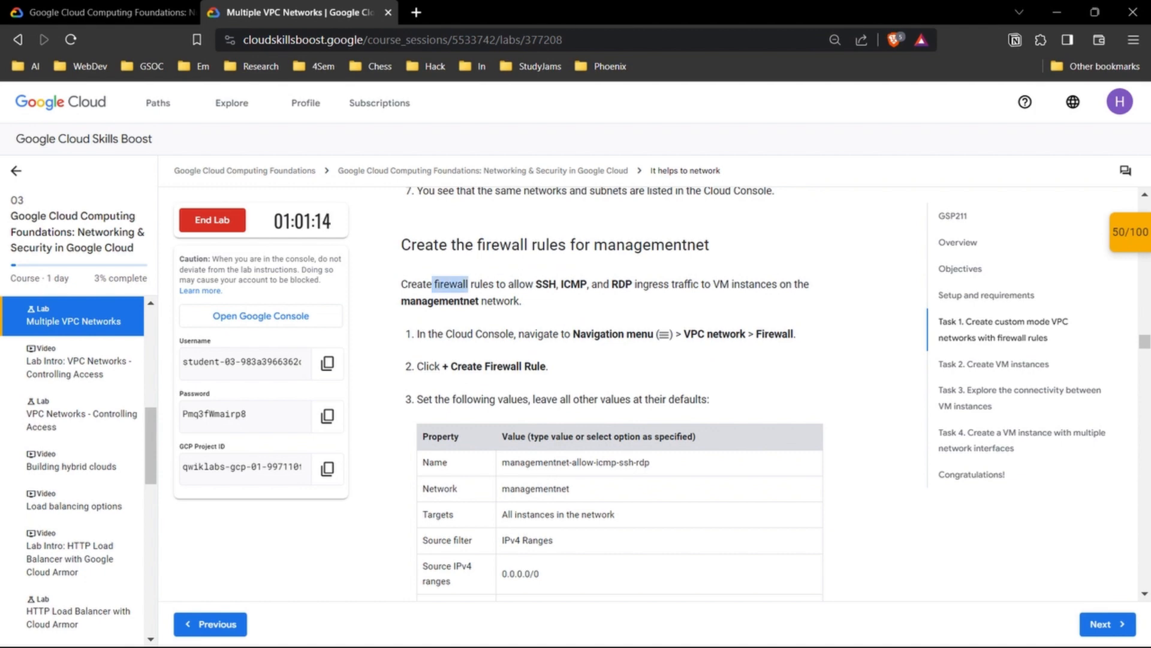
{"action": "left_click_drag", "start_coordinate": [523, 302], "coordinate": [400, 285]}
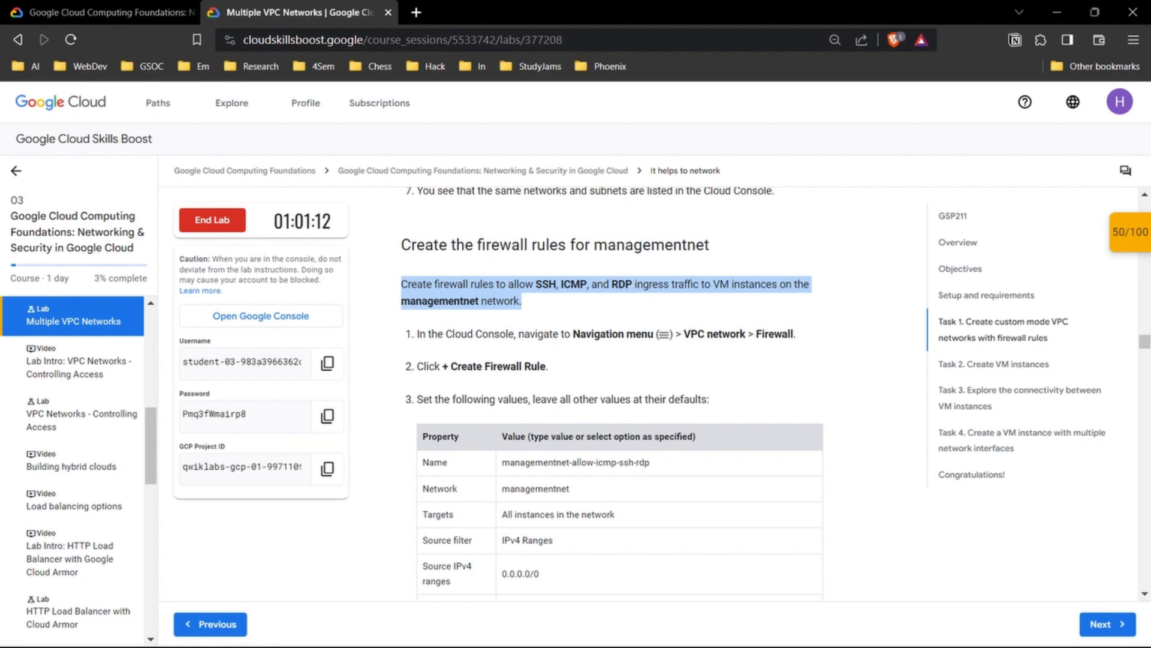
{"action": "left_click", "coordinate": [401, 285]}
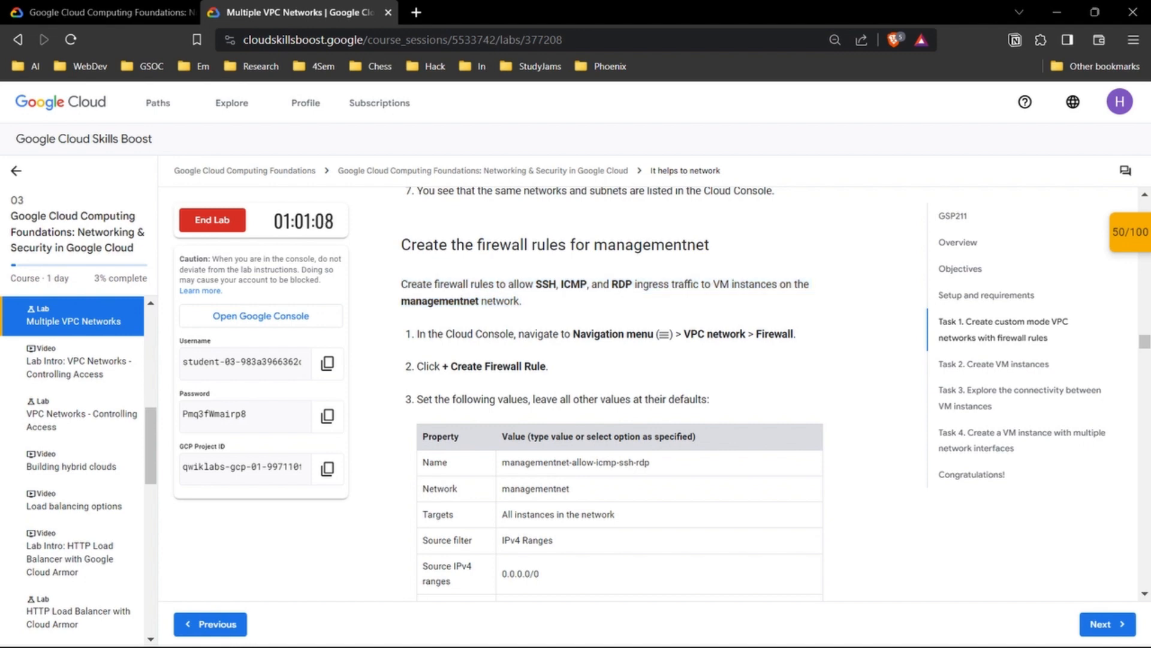
{"action": "scroll", "coordinate": [612, 393], "scroll_direction": "down", "scroll_amount": 2}
{"action": "scroll", "coordinate": [611, 394], "scroll_direction": "up", "scroll_amount": 2}
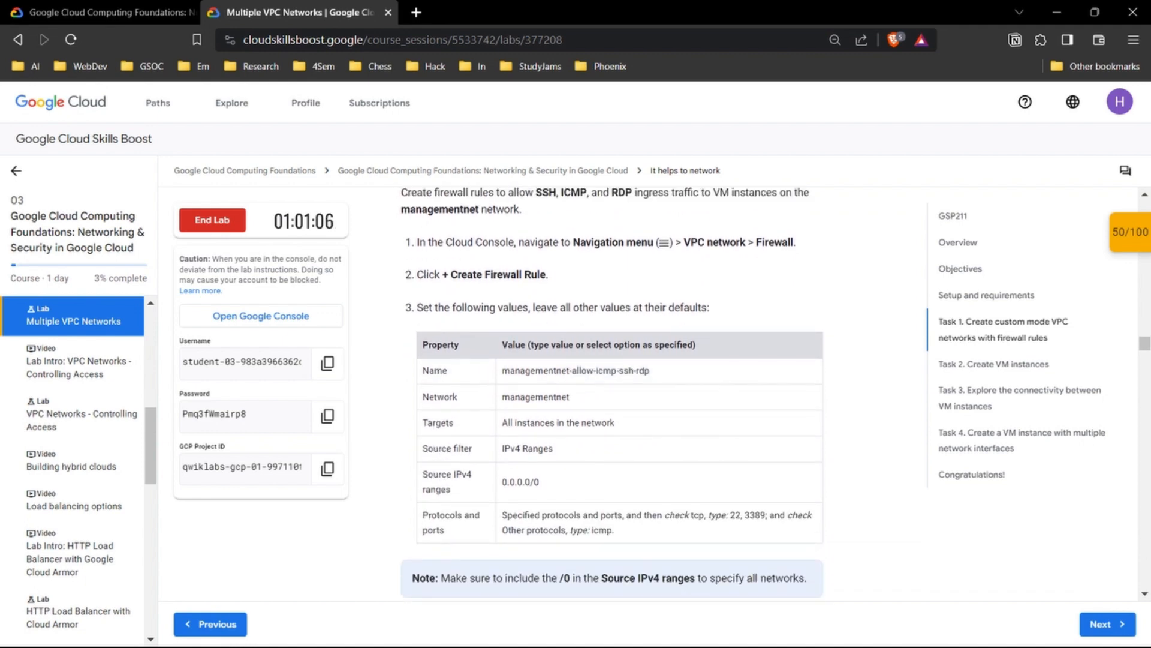
{"action": "scroll", "coordinate": [612, 394], "scroll_direction": "up", "scroll_amount": 2}
{"action": "left_click_drag", "start_coordinate": [410, 300], "coordinate": [593, 299]}
{"action": "left_click_drag", "start_coordinate": [482, 299], "coordinate": [520, 300]}
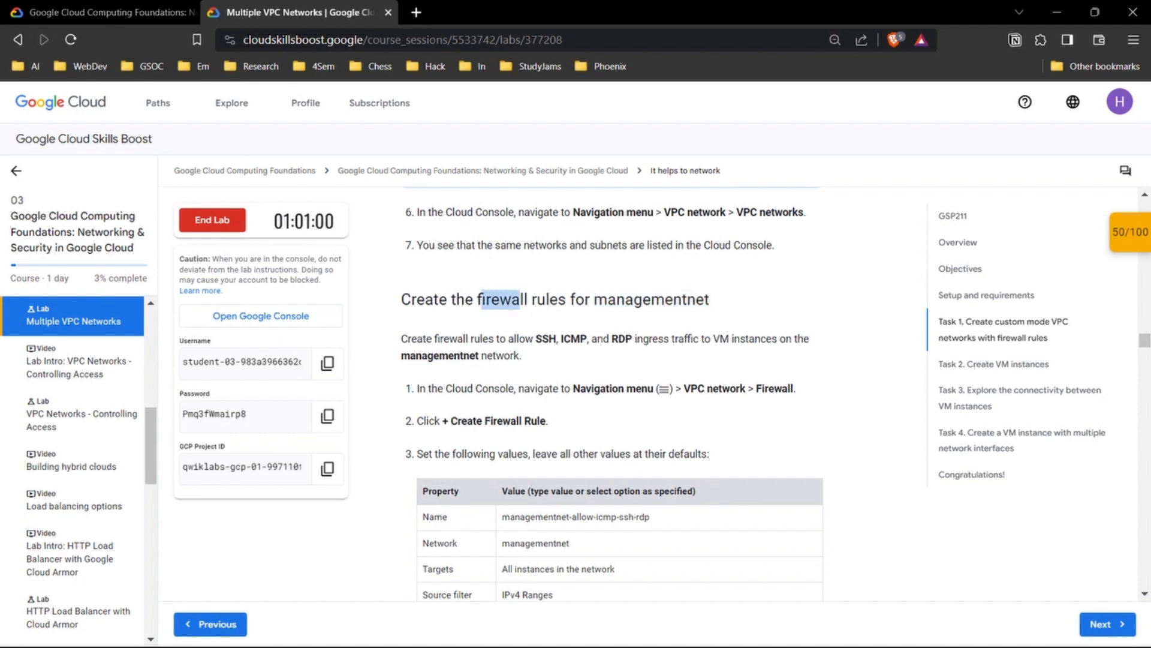
{"action": "left_click", "coordinate": [520, 299]}
{"action": "scroll", "coordinate": [520, 305], "scroll_direction": "down", "scroll_amount": 1}
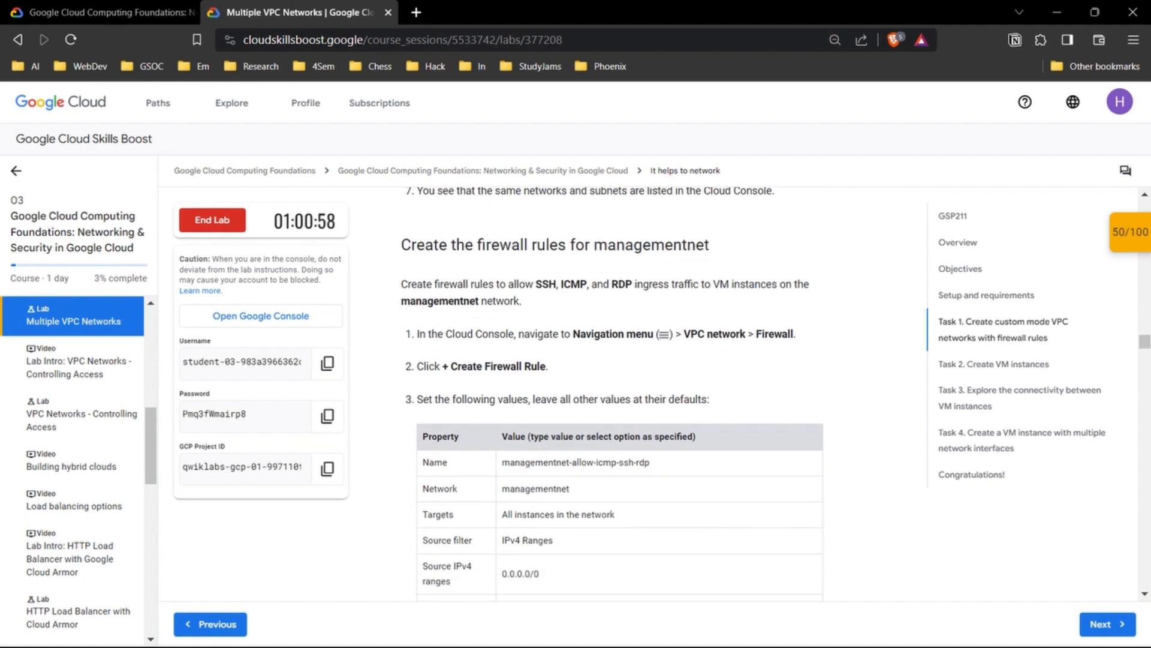
{"action": "left_click_drag", "start_coordinate": [541, 284], "coordinate": [575, 305]}
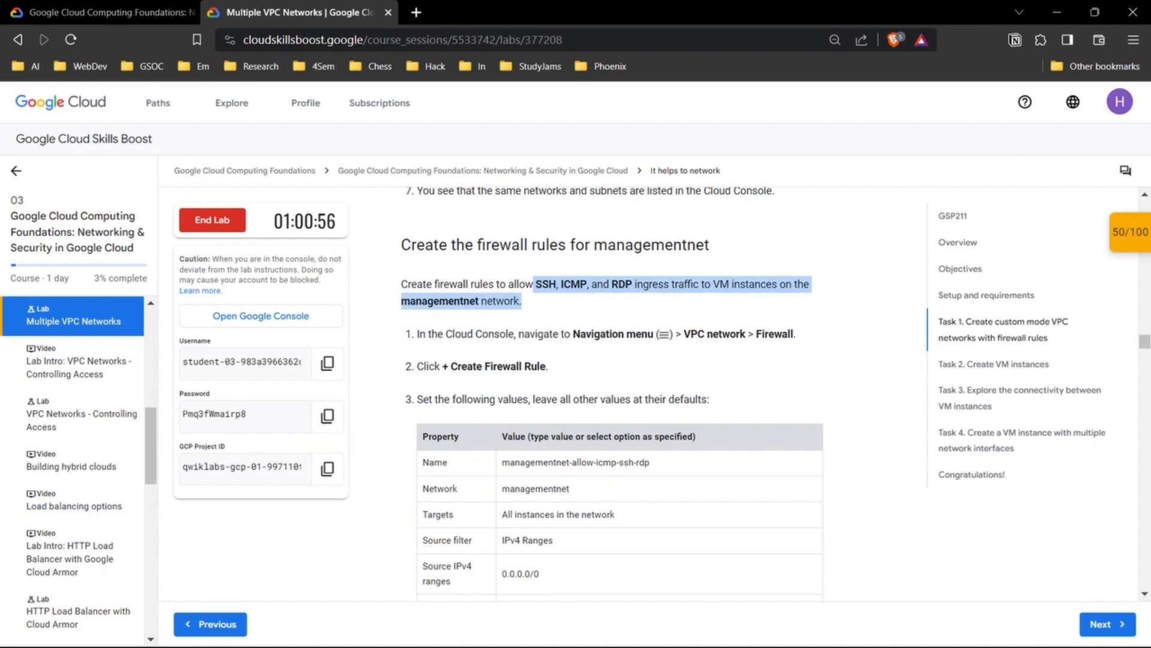
{"action": "left_click", "coordinate": [576, 305]}
{"action": "scroll", "coordinate": [612, 390], "scroll_direction": "down", "scroll_amount": 2}
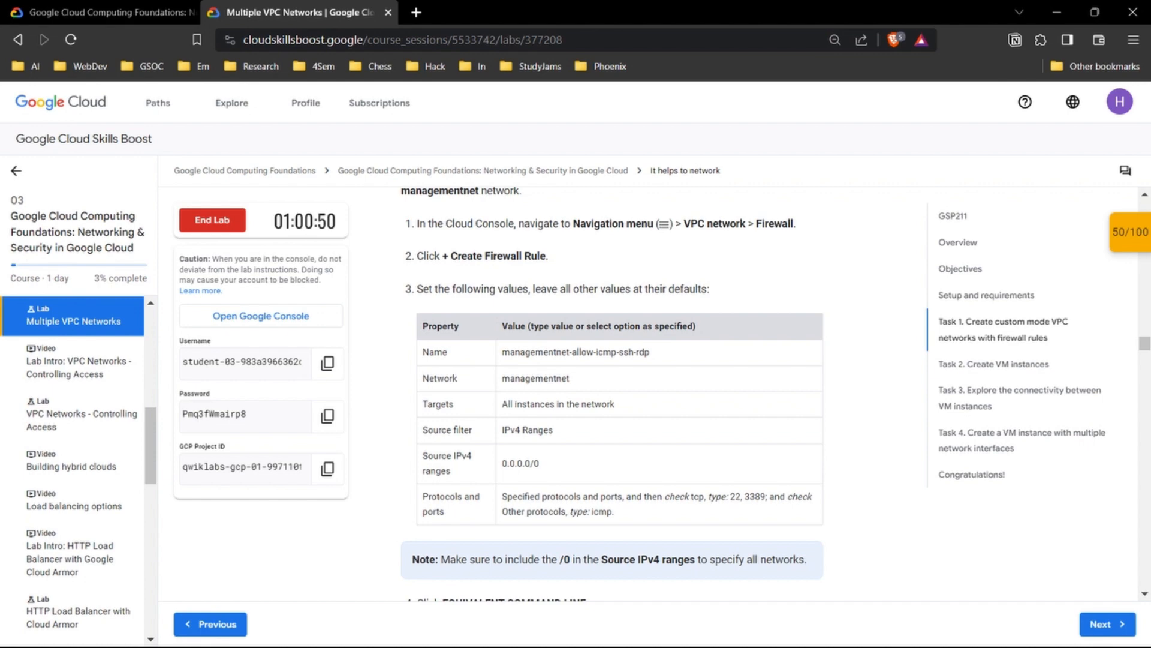
Switch to the Google Cloud console window, collapse the Cloud Shell terminal and open the VPC network's Firewall page
{"action": "mouse_move", "coordinate": [636, 647]}
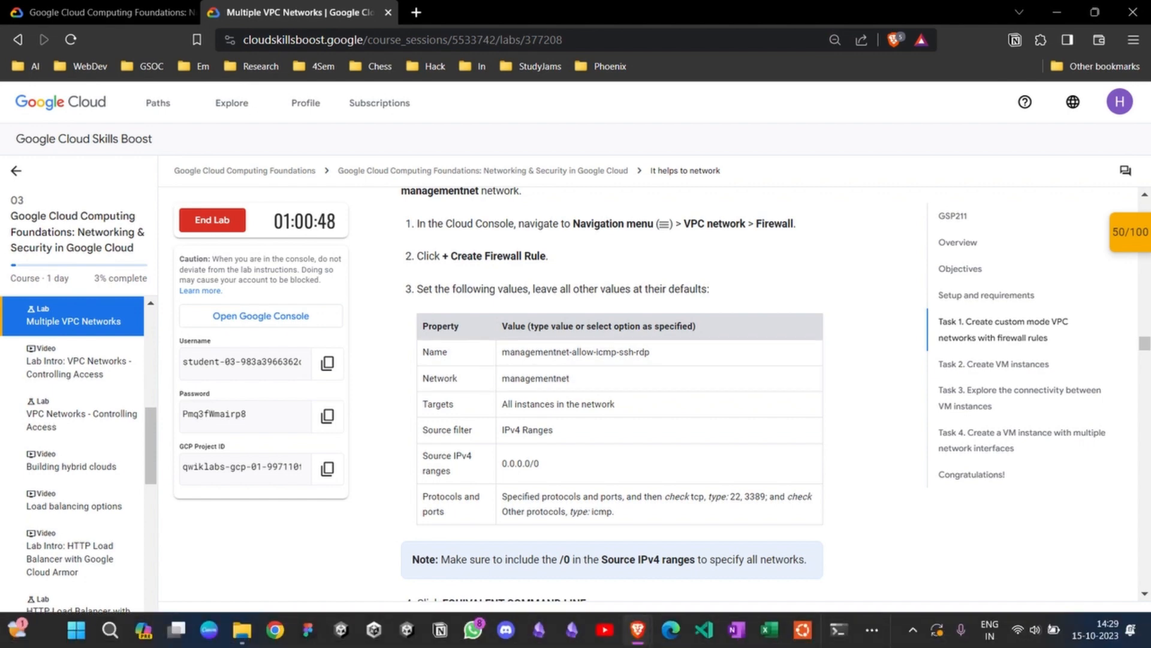
{"action": "left_click", "coordinate": [719, 549]}
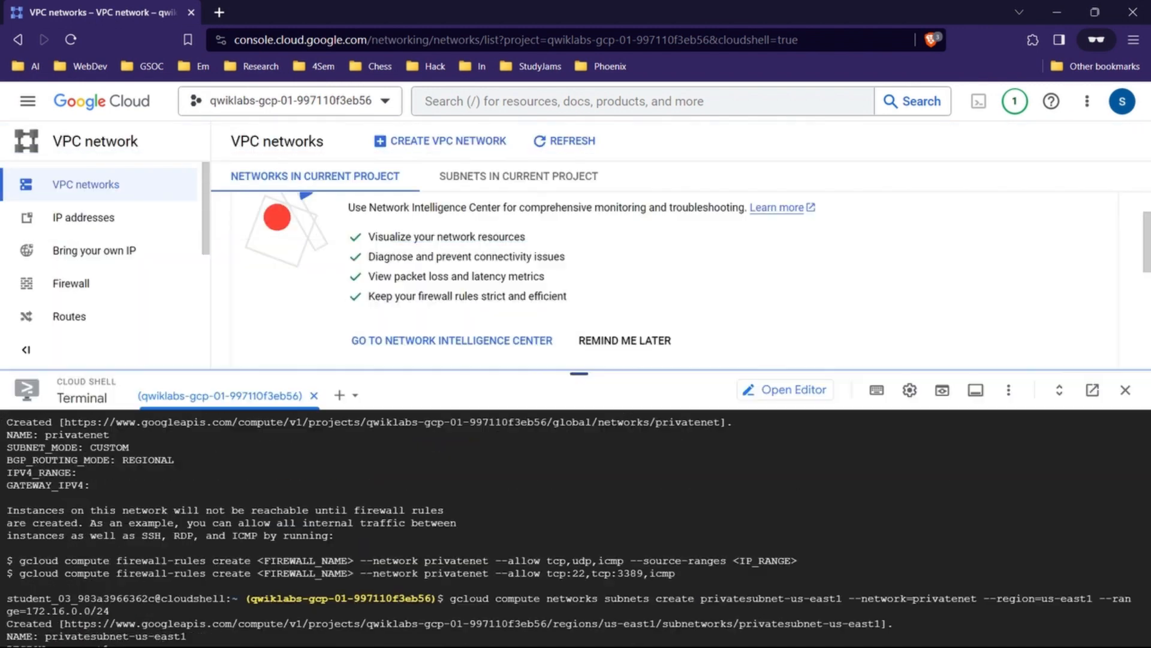
{"action": "left_click_drag", "start_coordinate": [579, 372], "coordinate": [579, 646]}
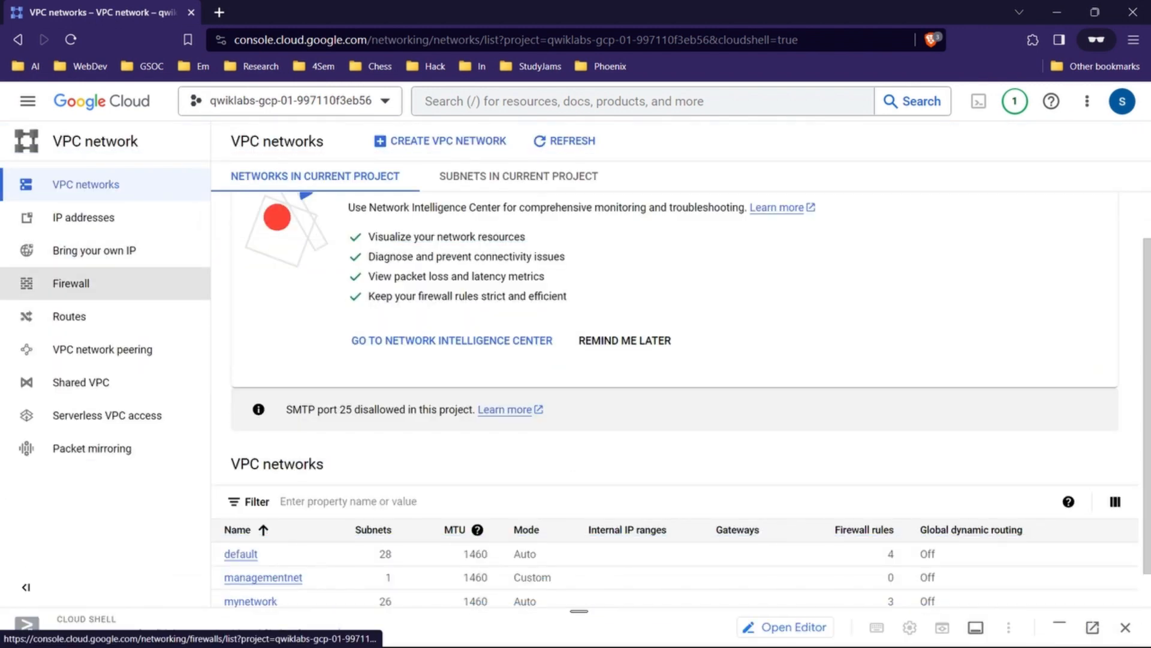
{"action": "left_click", "coordinate": [90, 283]}
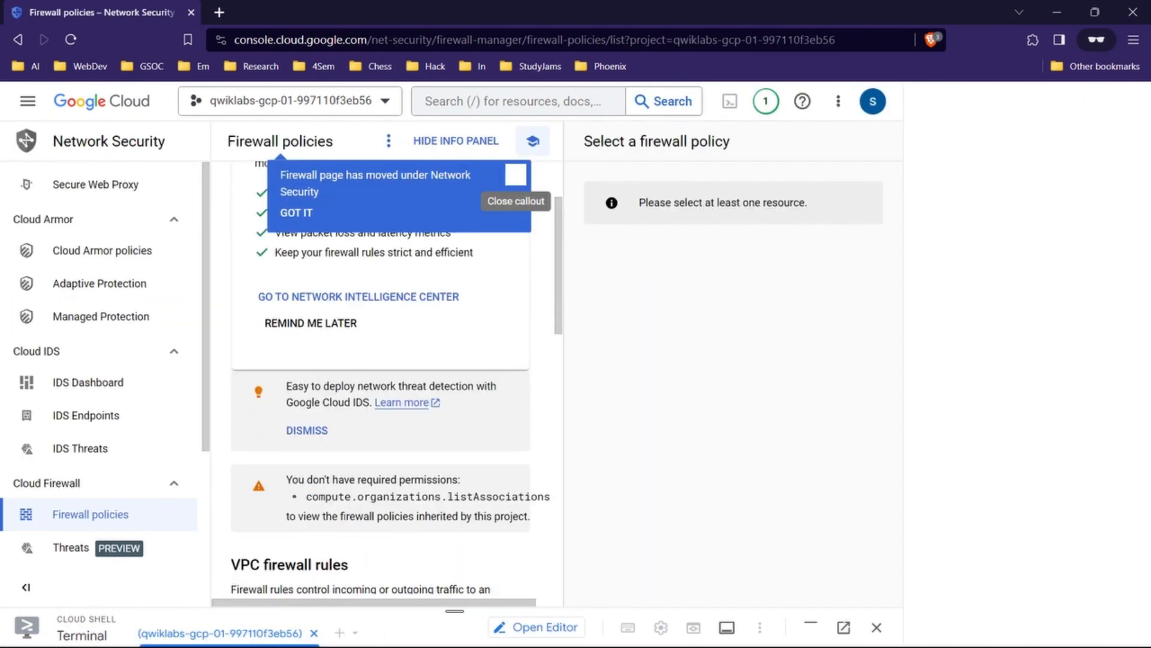
Dismiss the callout about the moved Firewall page and close the info and Learn tutorial panels
{"action": "left_click", "coordinate": [515, 175]}
{"action": "left_click", "coordinate": [533, 141]}
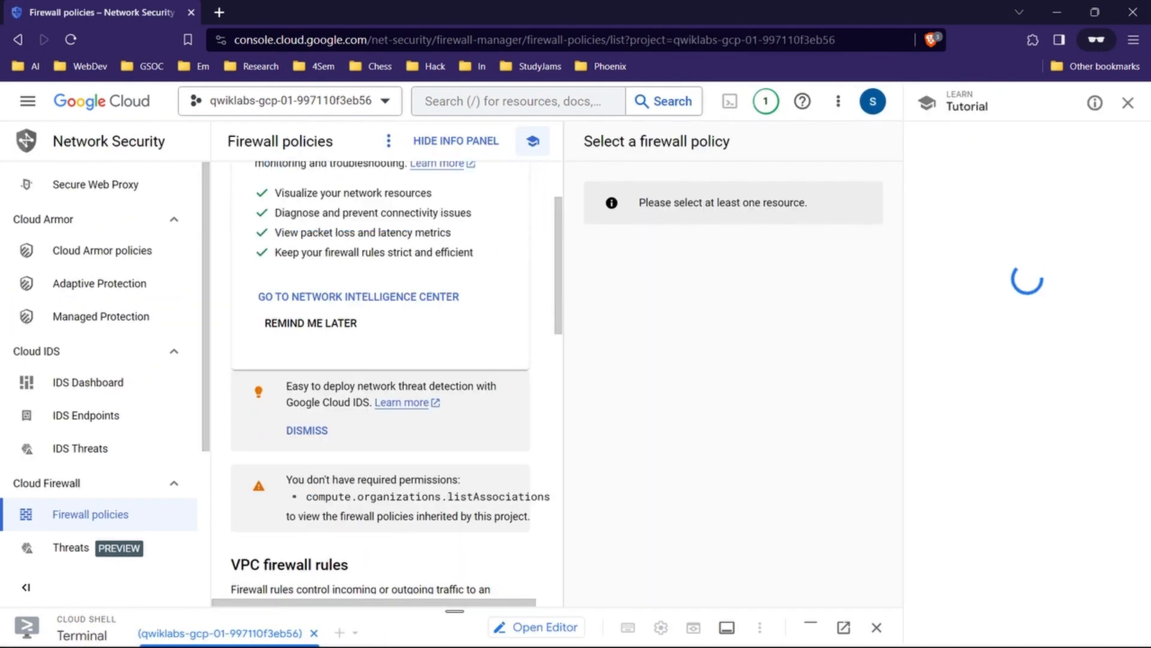
{"action": "left_click", "coordinate": [456, 141]}
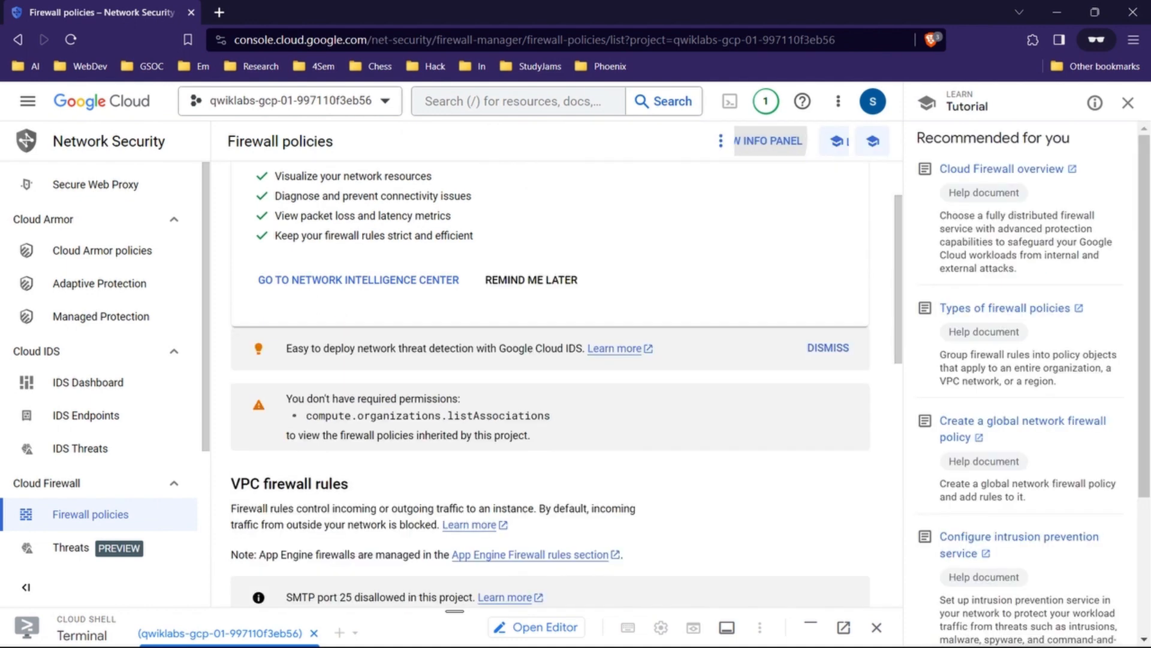
{"action": "left_click", "coordinate": [1128, 103]}
Look over the existing VPC firewall rules and open the form for creating a new firewall rule
{"action": "scroll", "coordinate": [674, 383], "scroll_direction": "up", "scroll_amount": 1}
{"action": "scroll", "coordinate": [675, 383], "scroll_direction": "down", "scroll_amount": 6}
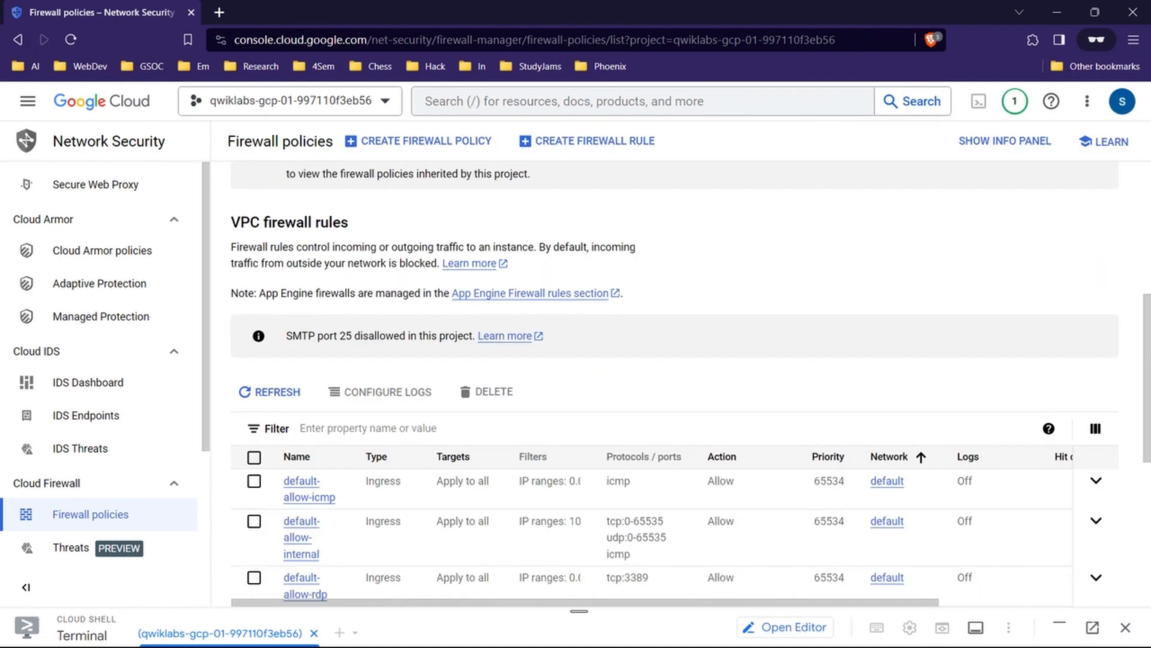
{"action": "scroll", "coordinate": [675, 384], "scroll_direction": "up", "scroll_amount": 3}
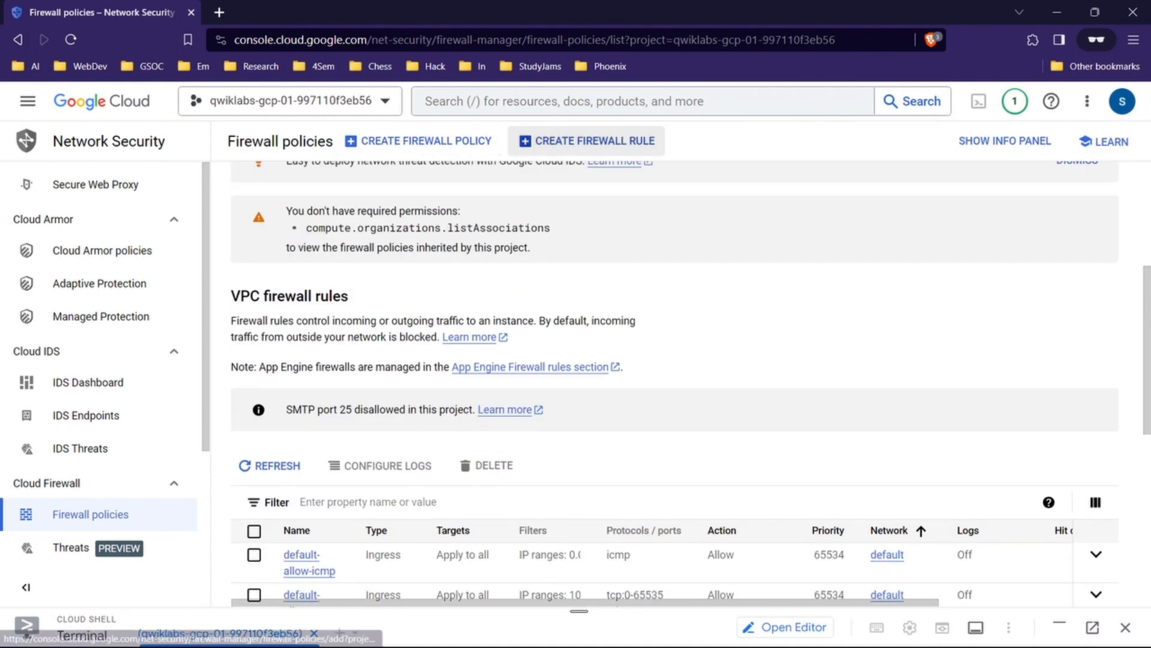
{"action": "left_click", "coordinate": [587, 141]}
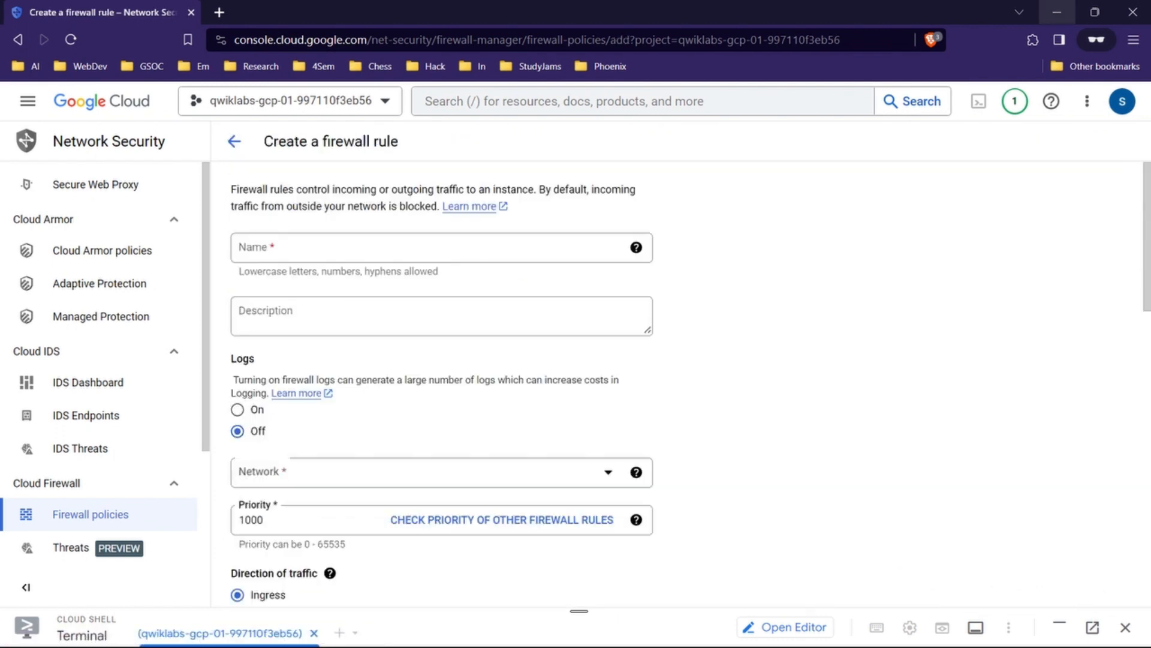
Copy the rule name from the lab's table and name the new firewall rule managementnet-allow-icmp-ssh-rdp
{"action": "left_click", "coordinate": [1056, 12]}
{"action": "scroll", "coordinate": [654, 359], "scroll_direction": "down", "scroll_amount": 1}
{"action": "scroll", "coordinate": [653, 359], "scroll_direction": "up", "scroll_amount": 1}
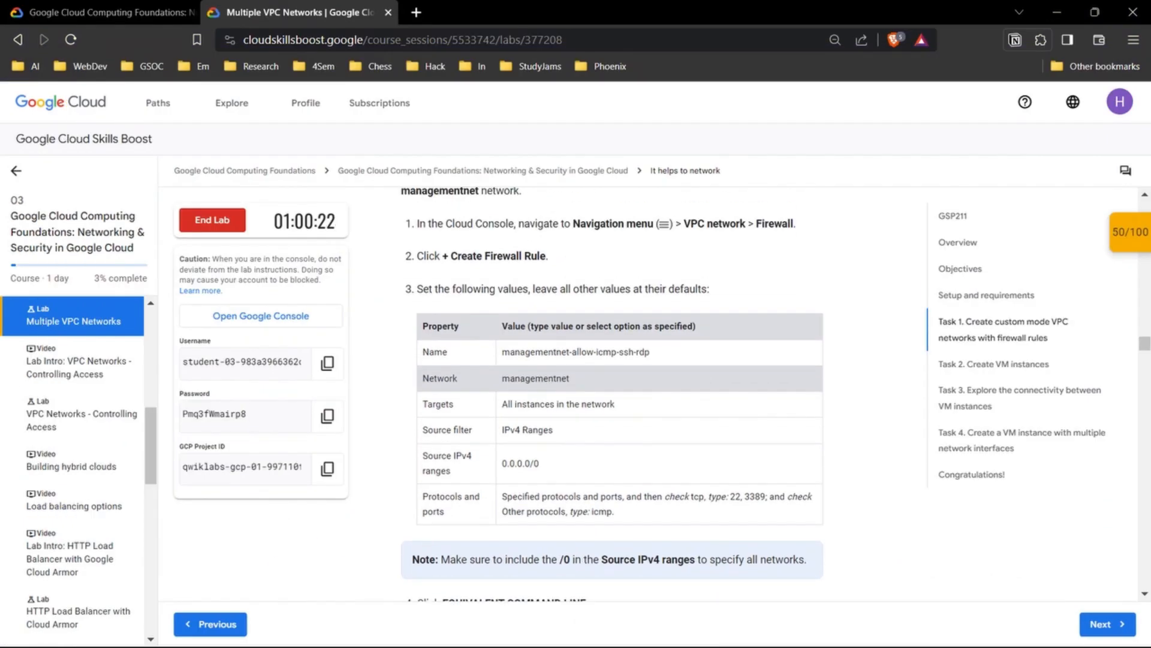
{"action": "left_click_drag", "start_coordinate": [652, 352], "coordinate": [515, 352]}
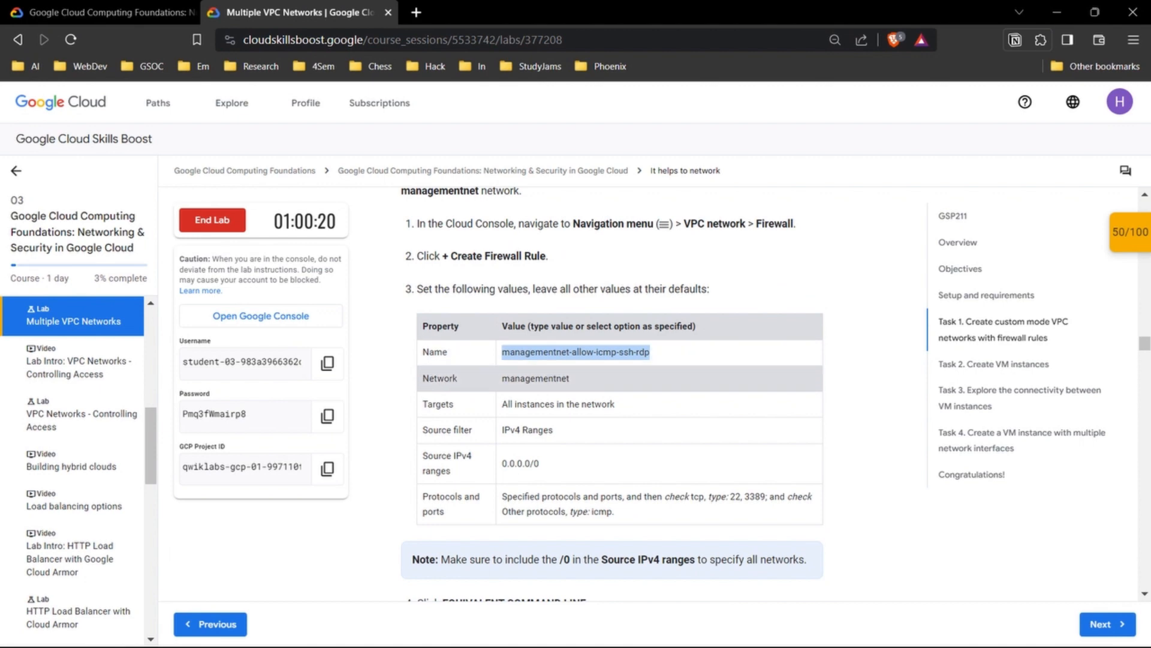
{"action": "mouse_move", "coordinate": [638, 628]}
{"action": "left_click", "coordinate": [714, 555]}
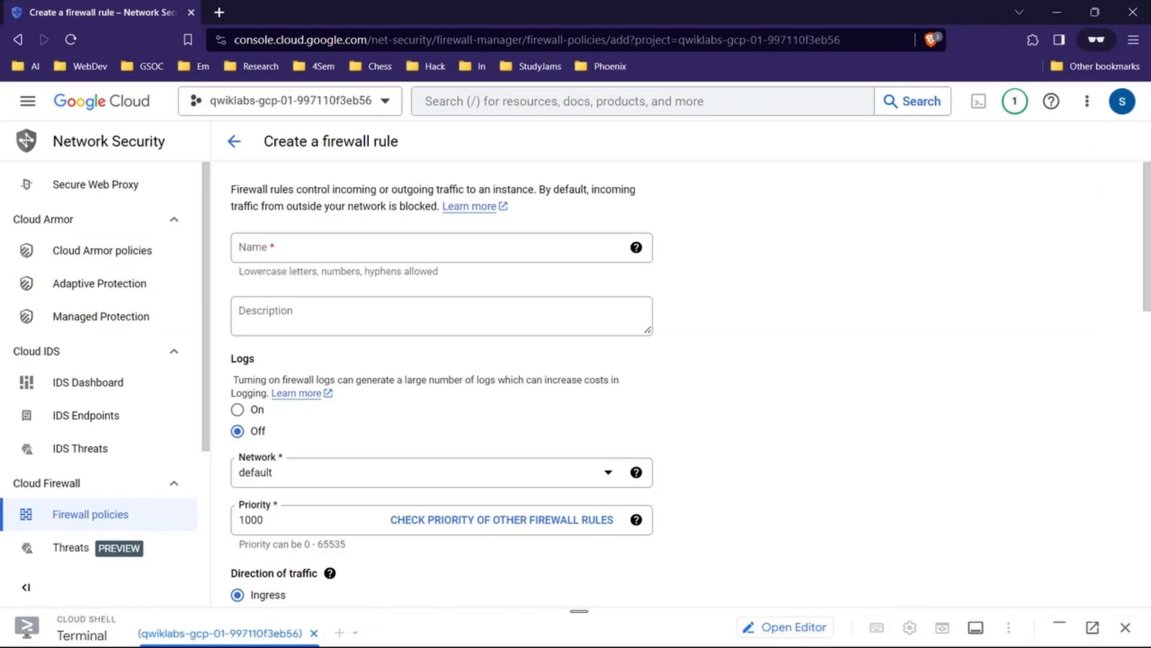
{"action": "left_click", "coordinate": [288, 247]}
{"action": "type", "text": "managementnet-allow-icmp-ssh-rdp"}
{"action": "left_click", "coordinate": [256, 312]}
Look through the remaining firewall rule fields and check the required network in the lab's property table
{"action": "scroll", "coordinate": [256, 300], "scroll_direction": "down", "scroll_amount": 1}
{"action": "scroll", "coordinate": [441, 384], "scroll_direction": "down", "scroll_amount": 5}
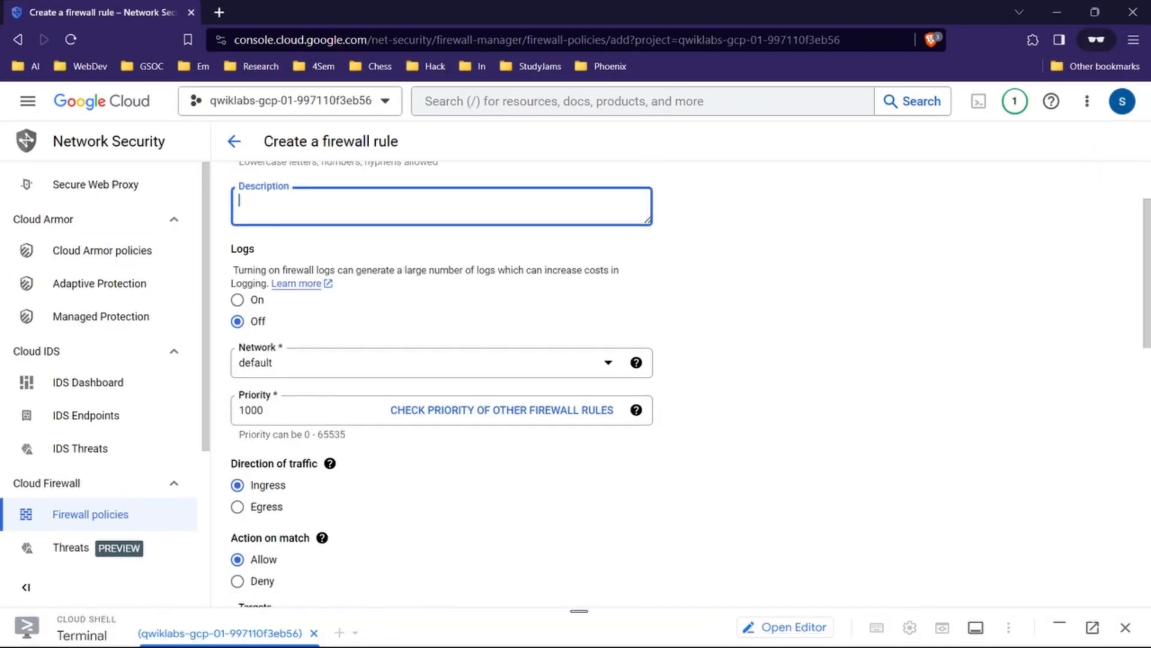
{"action": "scroll", "coordinate": [442, 384], "scroll_direction": "down", "scroll_amount": 5}
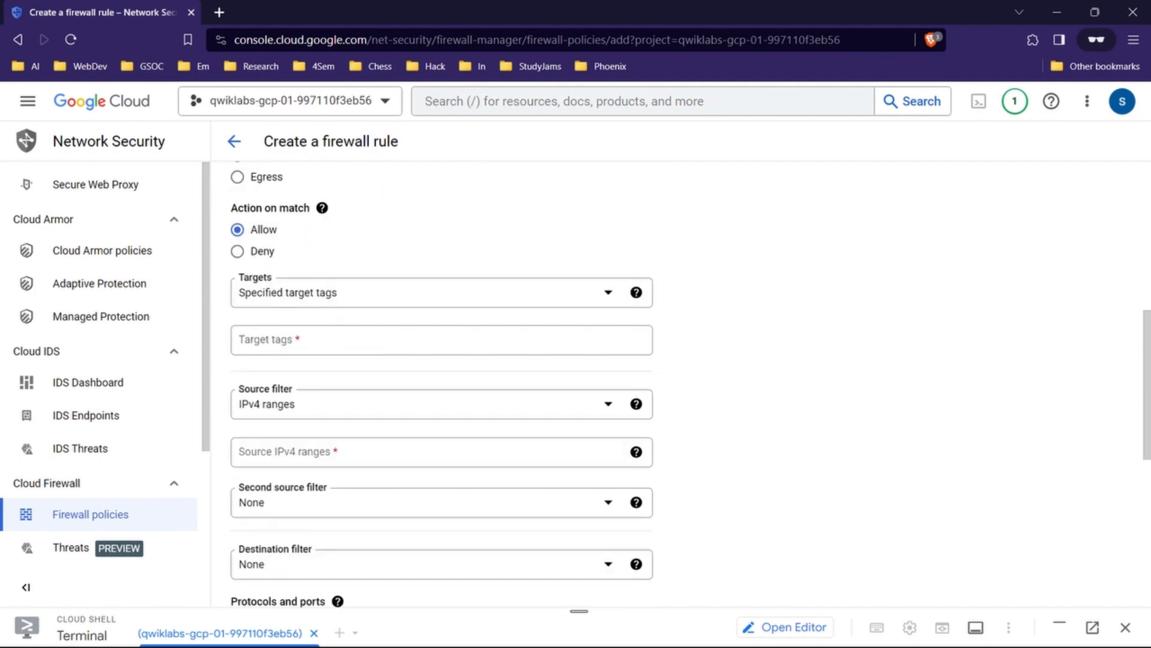
{"action": "scroll", "coordinate": [336, 429], "scroll_direction": "down", "scroll_amount": 1}
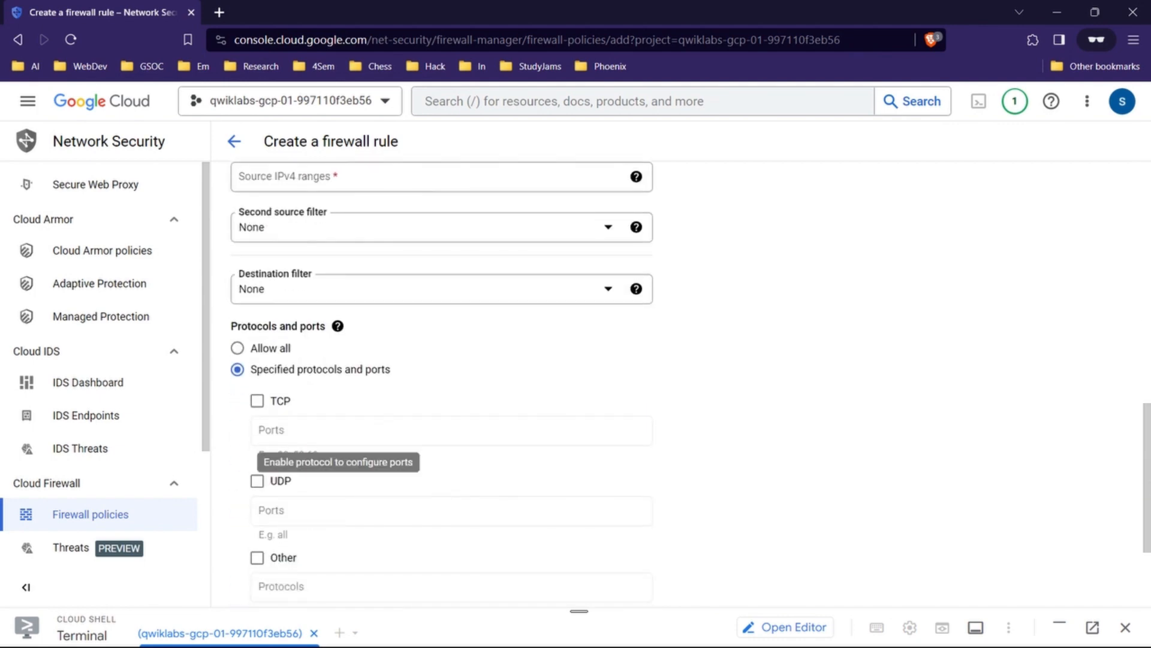
{"action": "left_click", "coordinate": [1057, 12]}
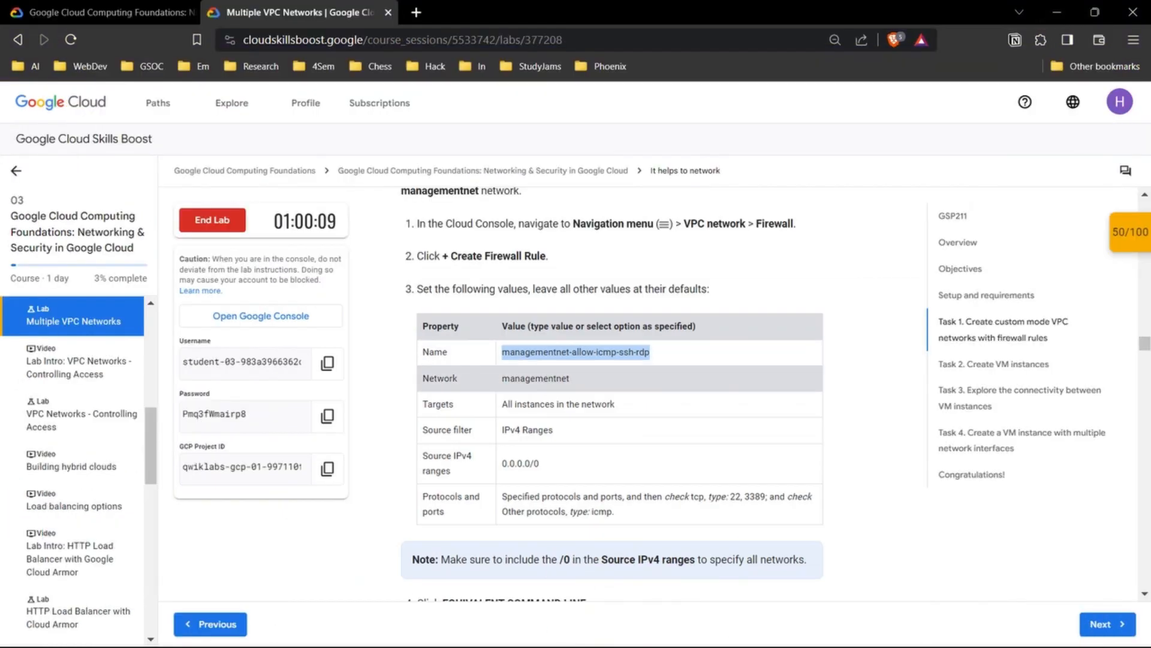
{"action": "left_click_drag", "start_coordinate": [570, 378], "coordinate": [511, 378]}
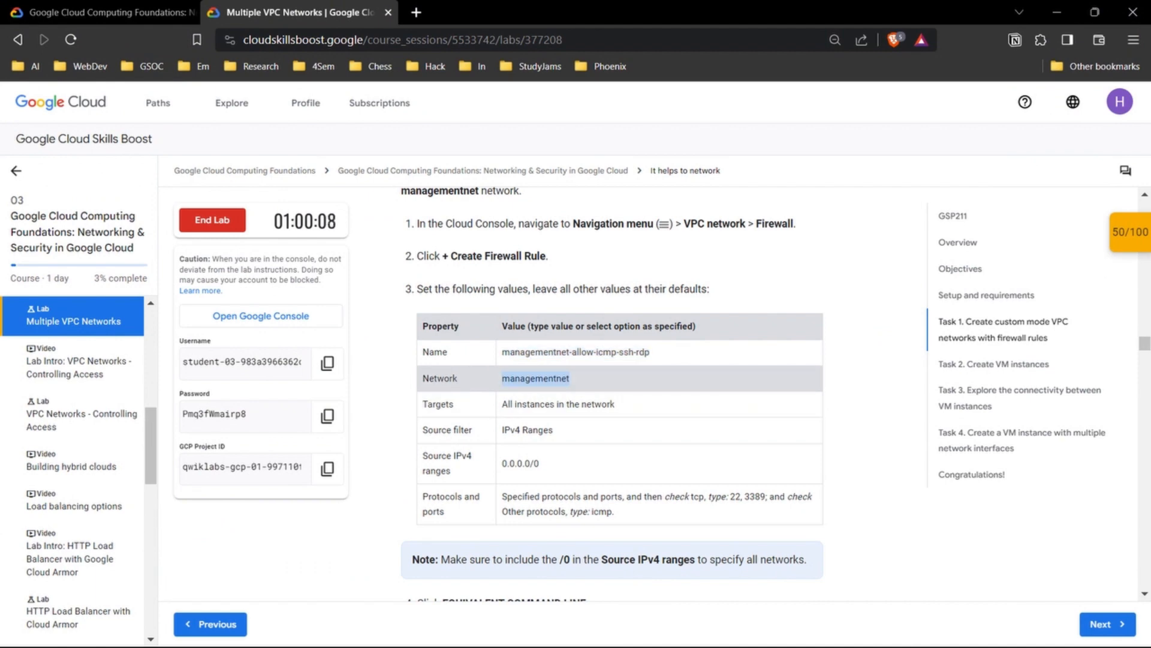
{"action": "mouse_move", "coordinate": [637, 630]}
{"action": "left_click", "coordinate": [714, 557]}
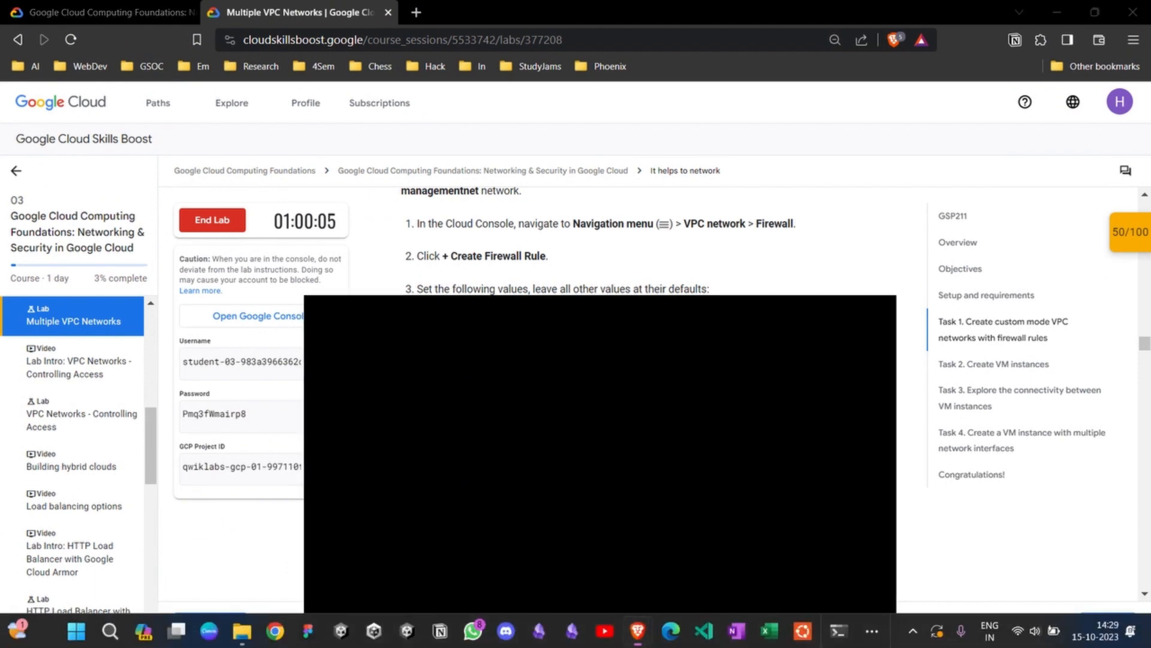
Set the firewall rule's targets to All instances in the network
{"action": "scroll", "coordinate": [441, 384], "scroll_direction": "up", "scroll_amount": 5}
{"action": "scroll", "coordinate": [441, 383], "scroll_direction": "up", "scroll_amount": 3}
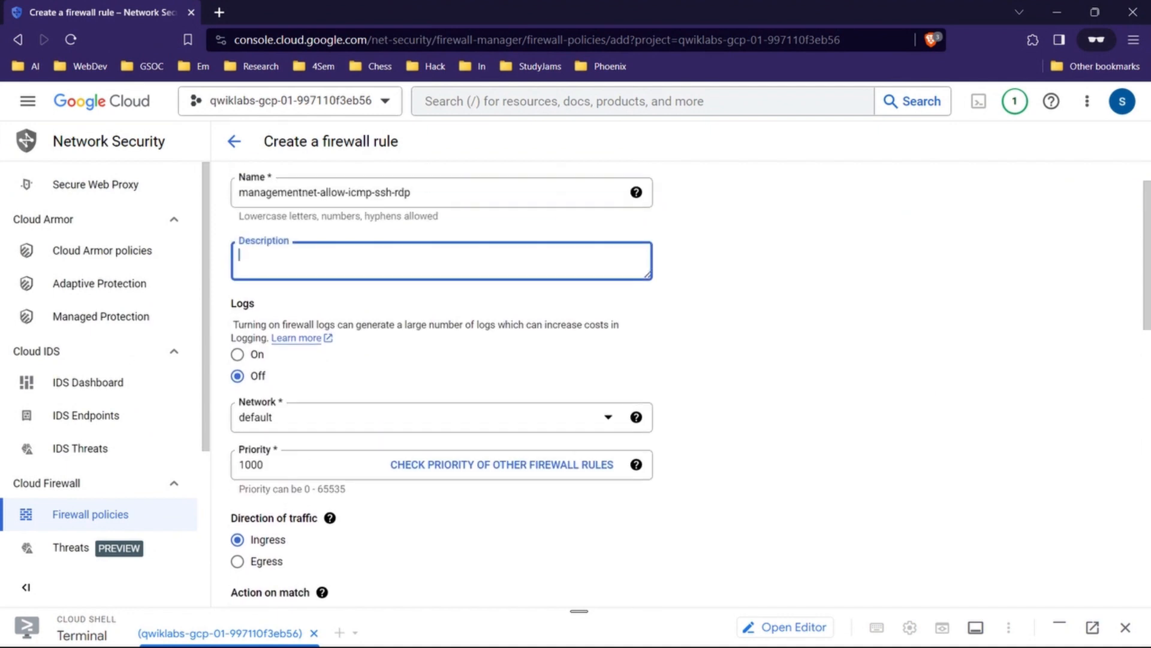
{"action": "scroll", "coordinate": [441, 384], "scroll_direction": "down", "scroll_amount": 4}
{"action": "scroll", "coordinate": [441, 383], "scroll_direction": "down", "scroll_amount": 1}
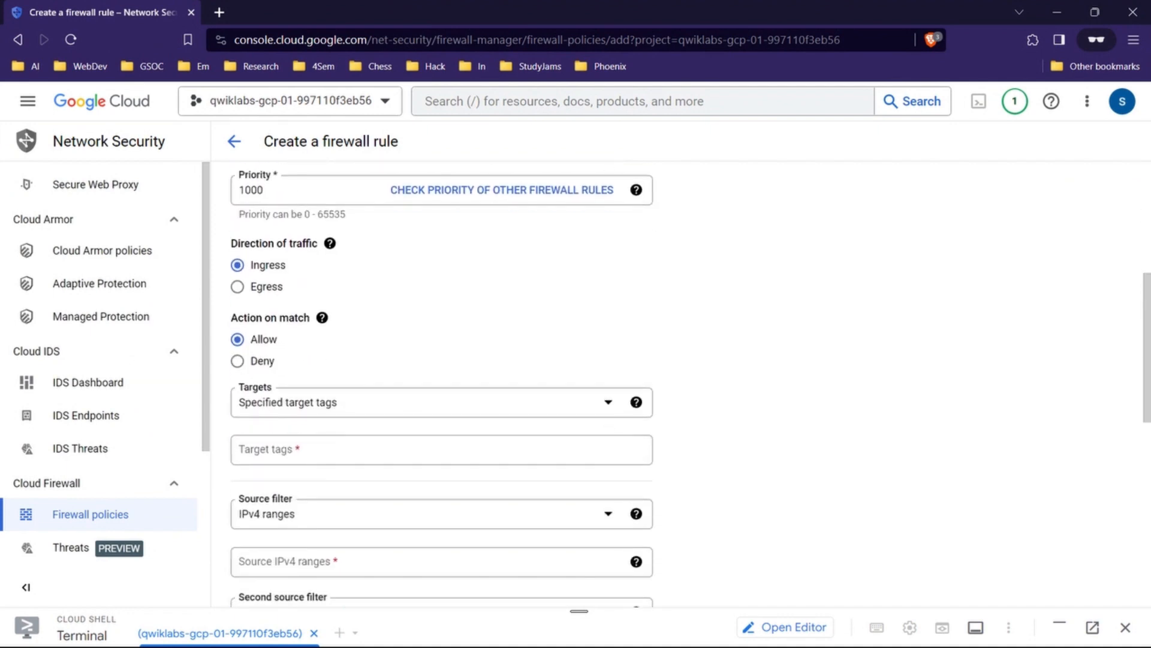
{"action": "left_click", "coordinate": [360, 406]}
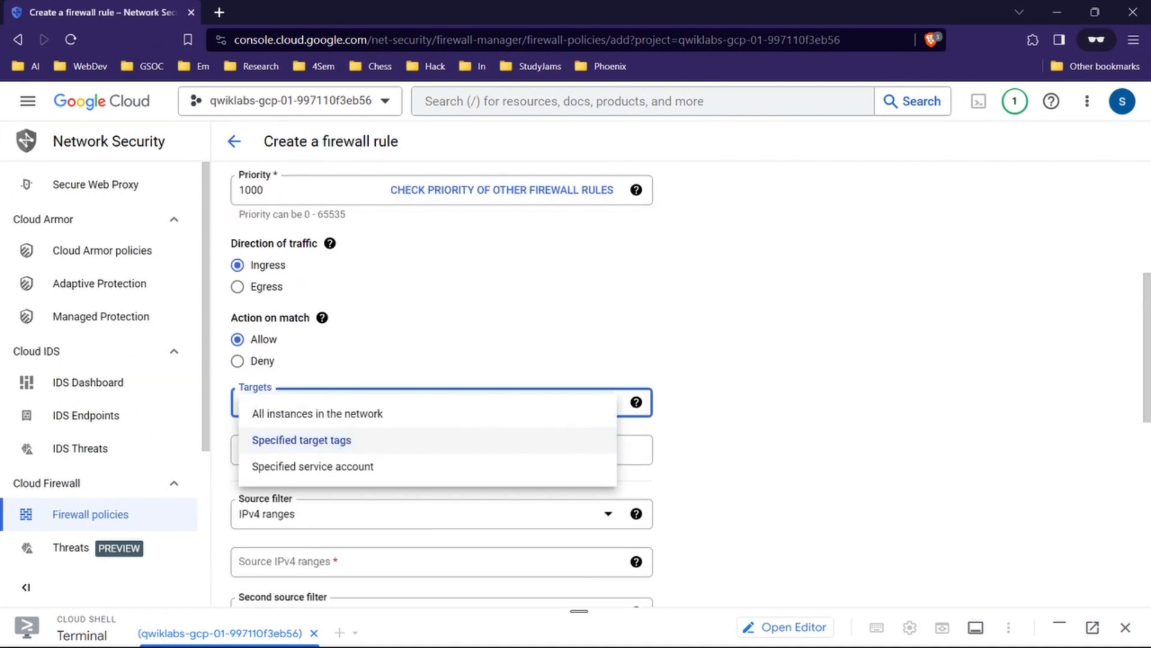
{"action": "left_click", "coordinate": [342, 414]}
Set the firewall rule's network to managementnet and continue to the source and protocol settings
{"action": "scroll", "coordinate": [441, 383], "scroll_direction": "up", "scroll_amount": 6}
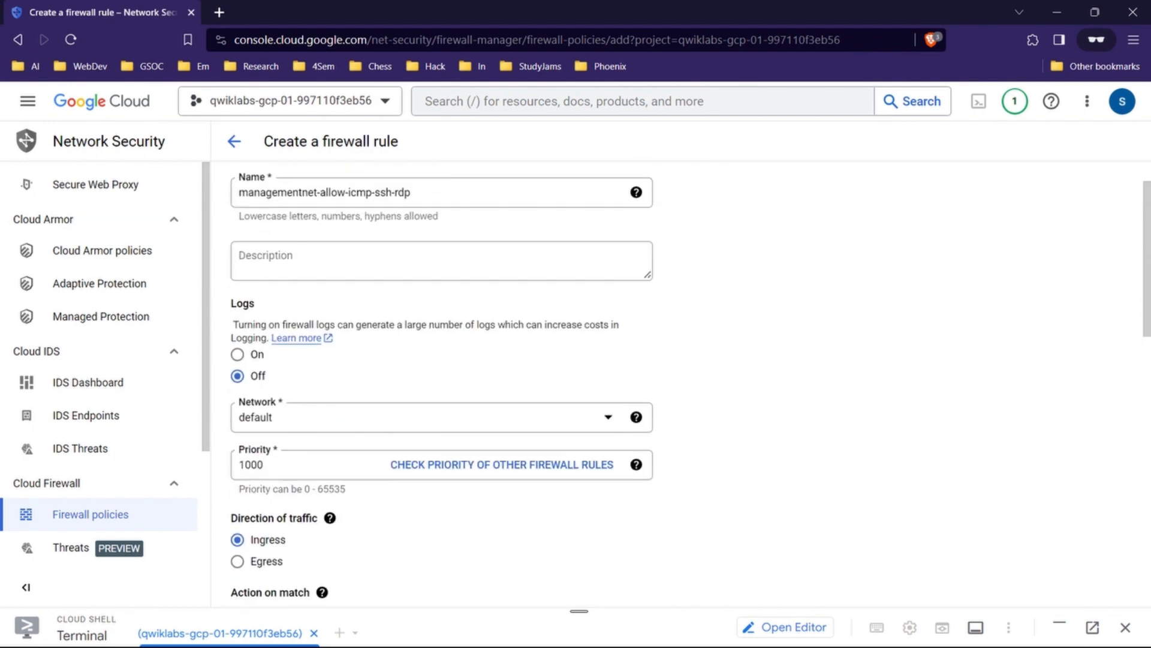
{"action": "scroll", "coordinate": [441, 384], "scroll_direction": "down", "scroll_amount": 3}
{"action": "left_click", "coordinate": [372, 308]}
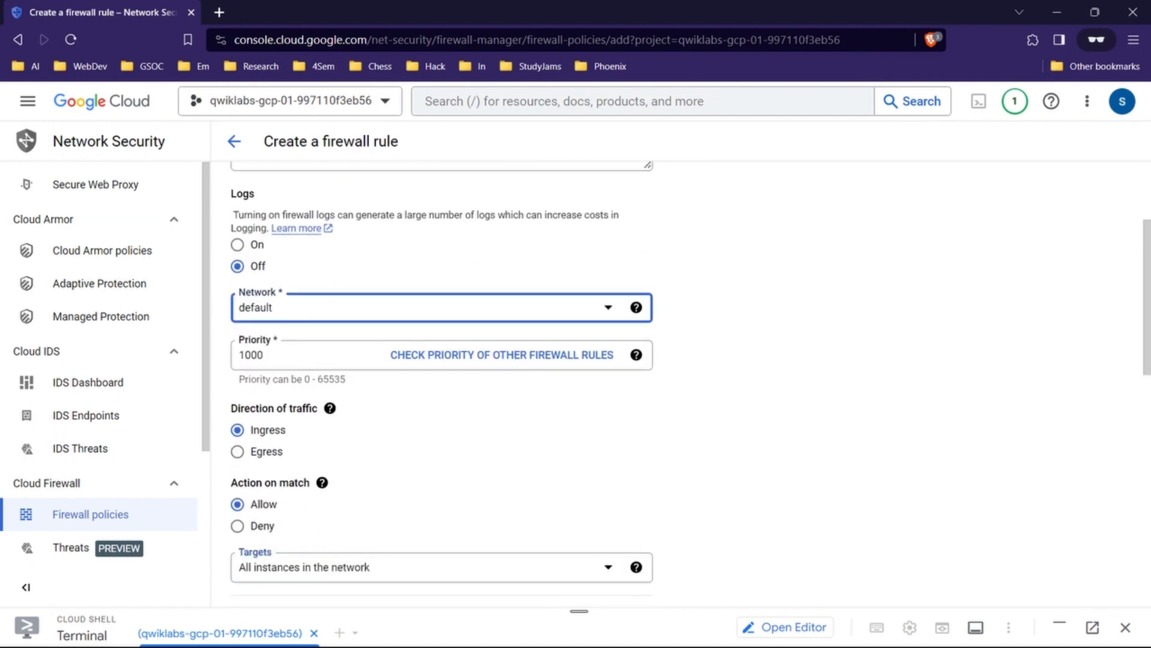
{"action": "left_click", "coordinate": [291, 391]}
{"action": "scroll", "coordinate": [292, 392], "scroll_direction": "up", "scroll_amount": 3}
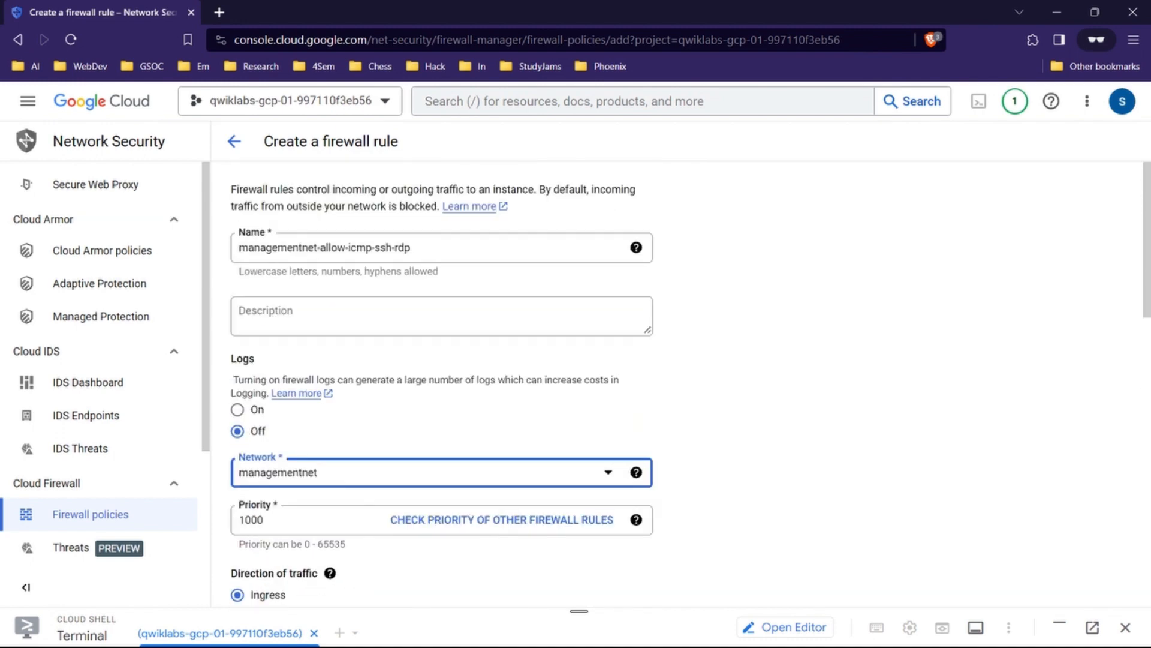
{"action": "scroll", "coordinate": [292, 391], "scroll_direction": "down", "scroll_amount": 5}
{"action": "scroll", "coordinate": [441, 383], "scroll_direction": "down", "scroll_amount": 3}
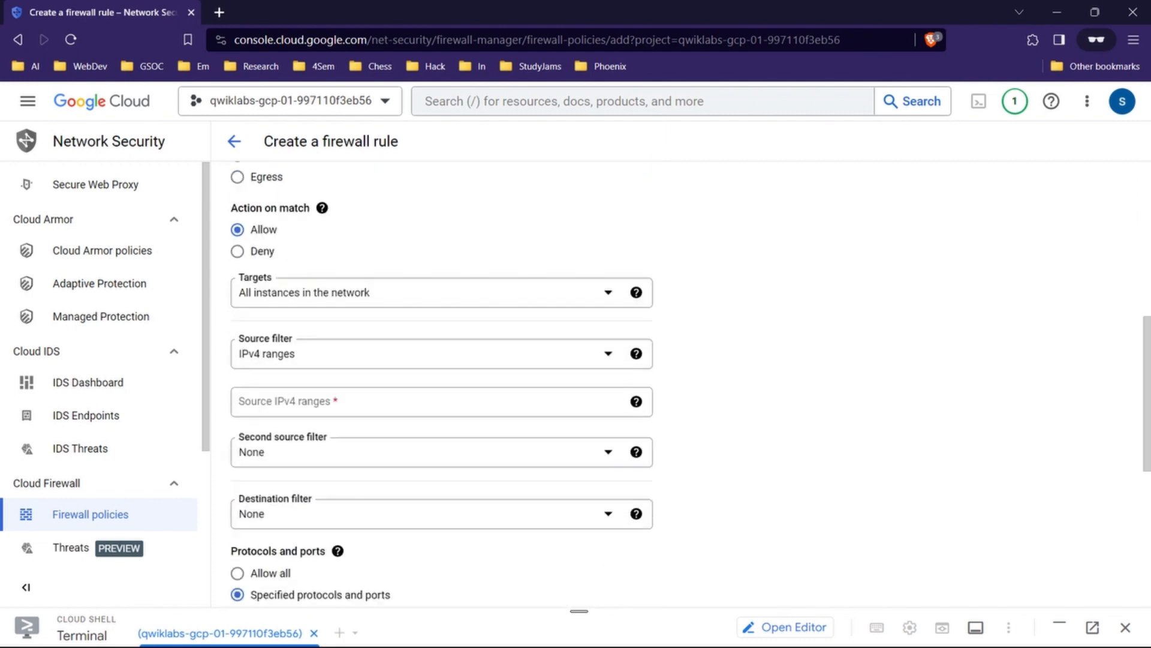
Copy the source range from the lab's property table and set the firewall rule's Source IPv4 ranges to 0.0.0.0/0
{"action": "scroll", "coordinate": [442, 384], "scroll_direction": "down", "scroll_amount": 3}
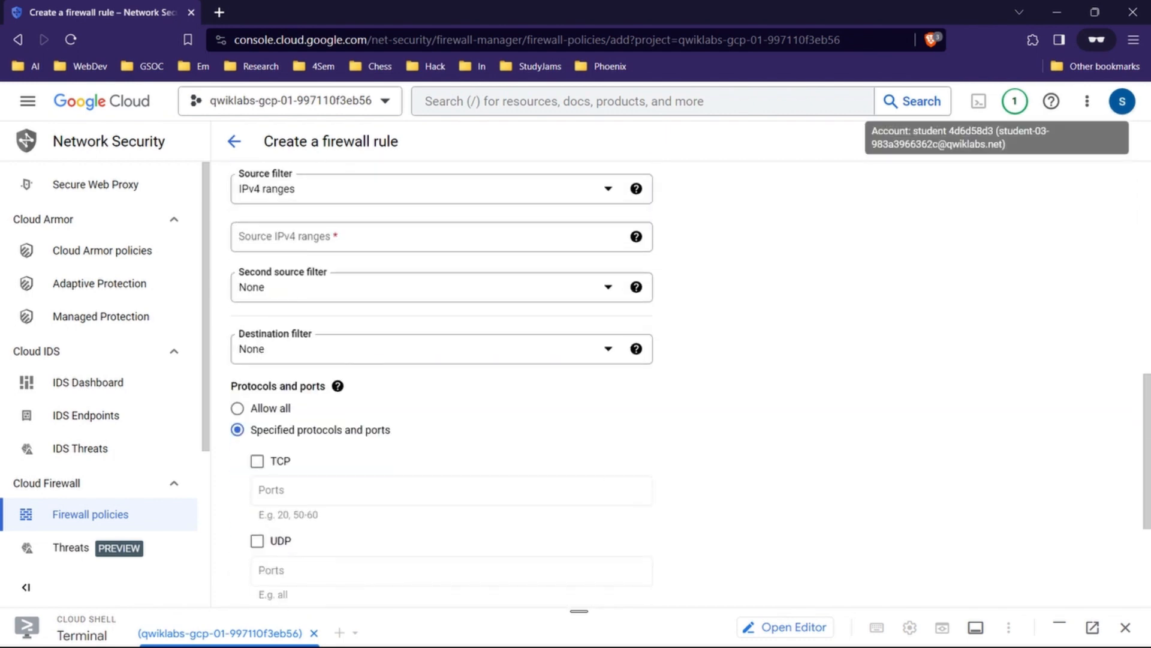
{"action": "left_click", "coordinate": [1057, 12]}
{"action": "scroll", "coordinate": [611, 375], "scroll_direction": "down", "scroll_amount": 1}
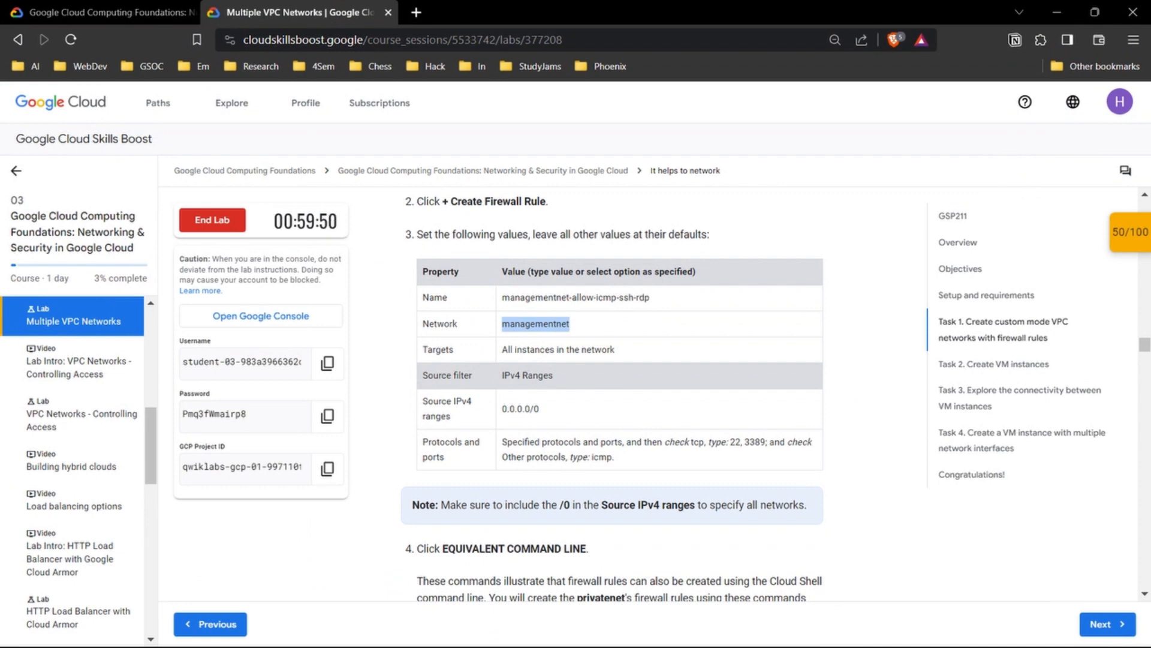
{"action": "left_click_drag", "start_coordinate": [540, 408], "coordinate": [509, 408]}
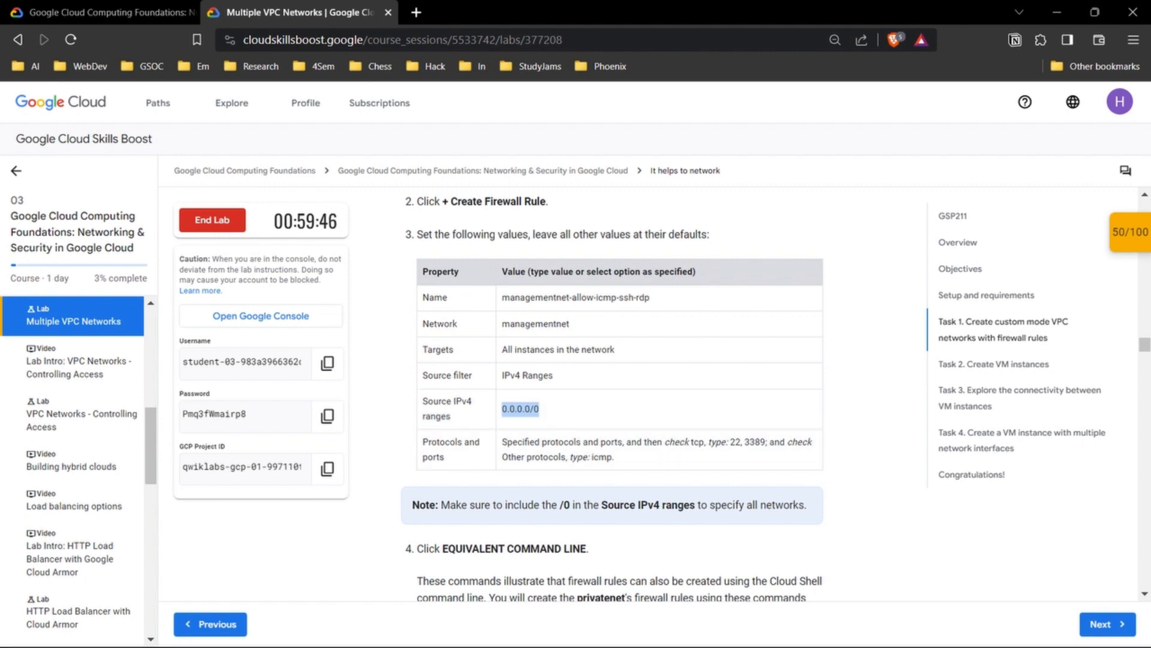
{"action": "mouse_move", "coordinate": [638, 630]}
{"action": "left_click", "coordinate": [719, 557]}
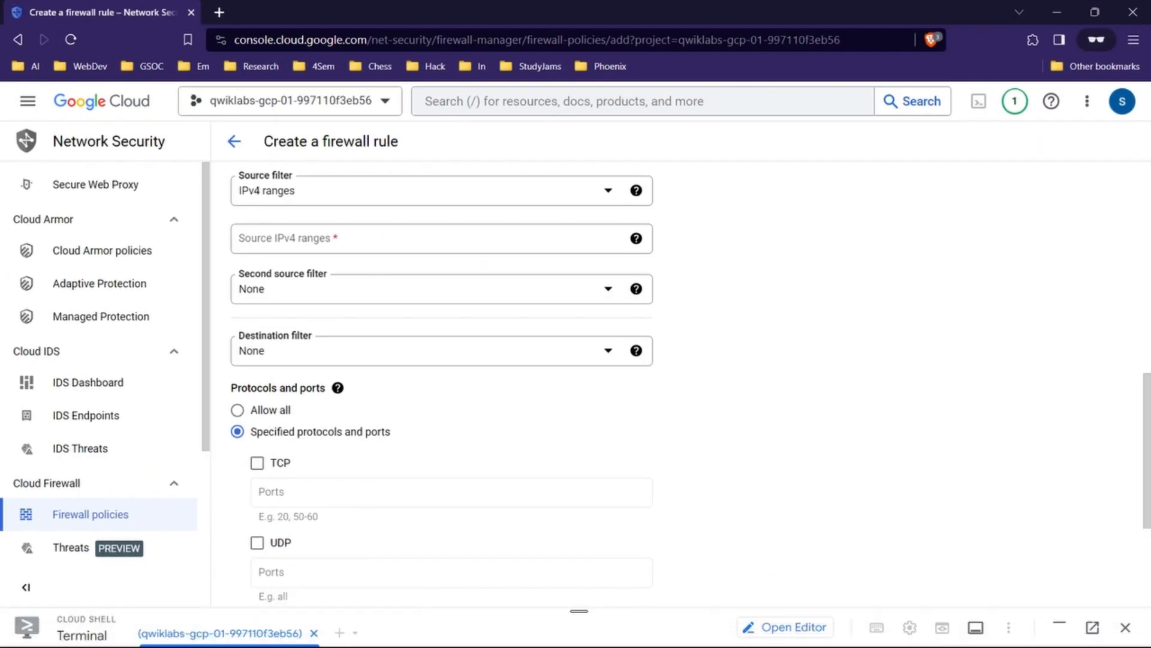
{"action": "scroll", "coordinate": [441, 384], "scroll_direction": "up", "scroll_amount": 2}
{"action": "left_click", "coordinate": [441, 346]}
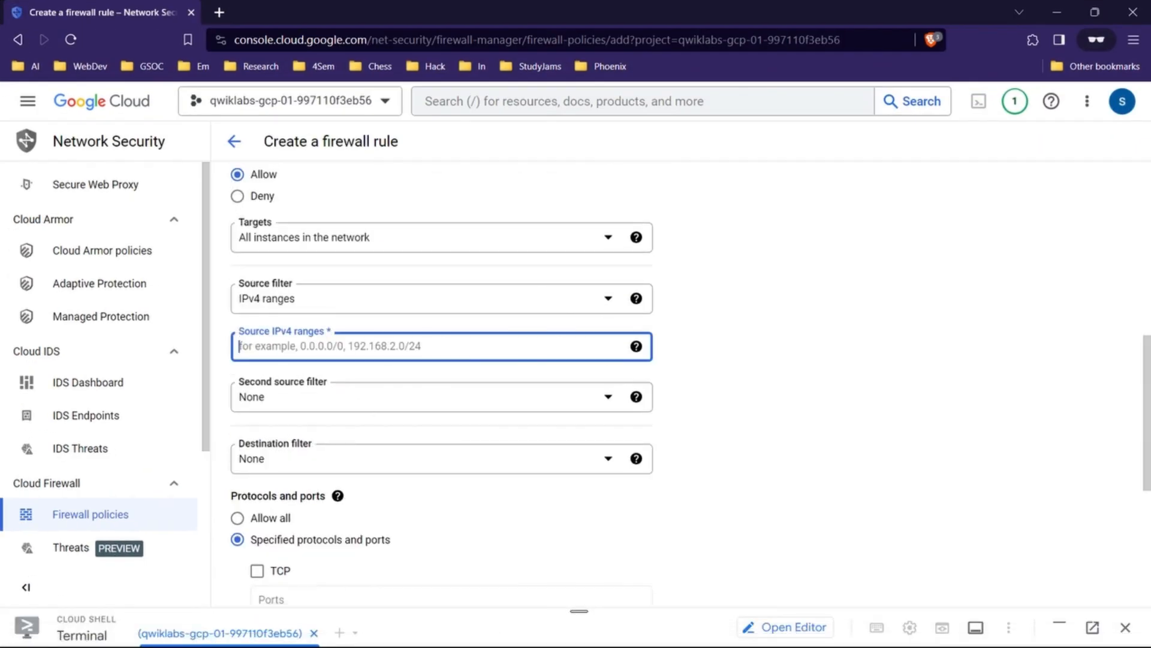
{"action": "type", "text": "0.0.0.0/0"}
Check the lab's protocol requirements, then enable TCP and Other for the firewall rule, with icmp as the other protocol
{"action": "scroll", "coordinate": [441, 384], "scroll_direction": "down", "scroll_amount": 3}
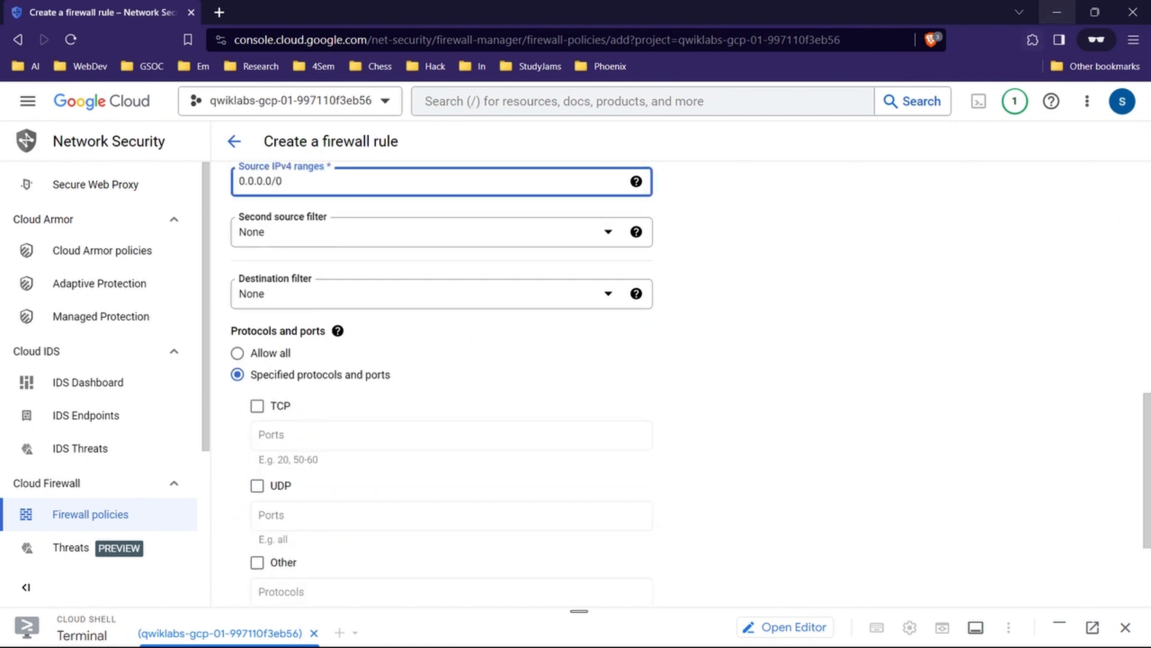
{"action": "left_click", "coordinate": [1057, 12]}
{"action": "scroll", "coordinate": [660, 341], "scroll_direction": "down", "scroll_amount": 2}
{"action": "left_click", "coordinate": [620, 352]}
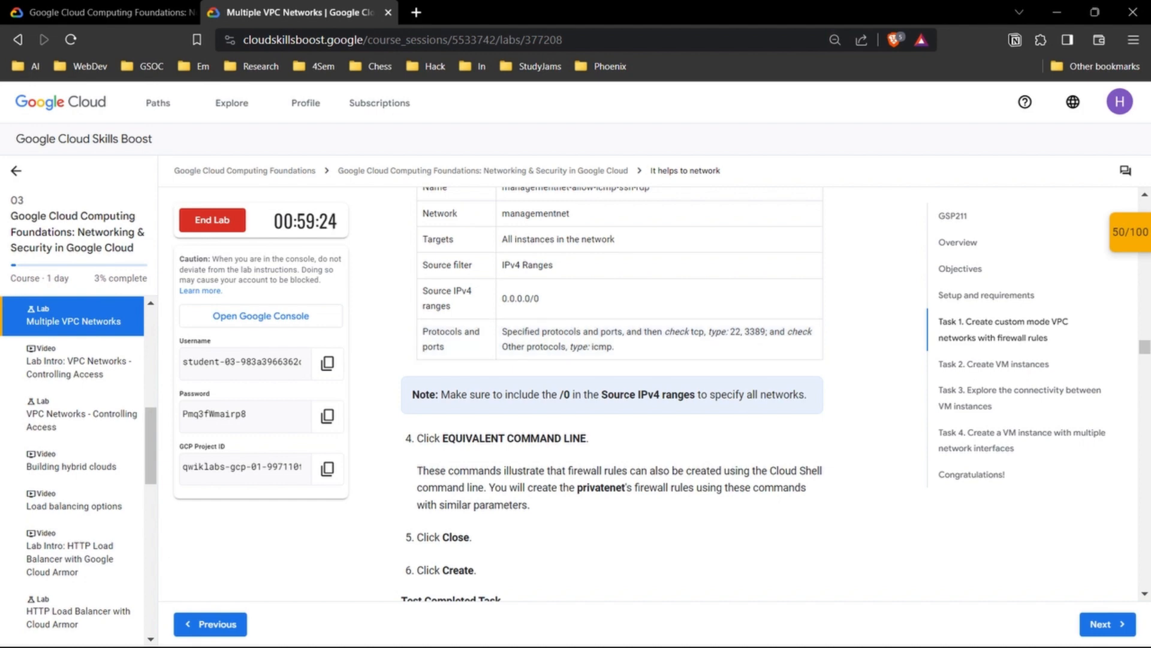
{"action": "mouse_move", "coordinate": [539, 645]}
{"action": "mouse_move", "coordinate": [637, 629]}
{"action": "left_click", "coordinate": [735, 540]}
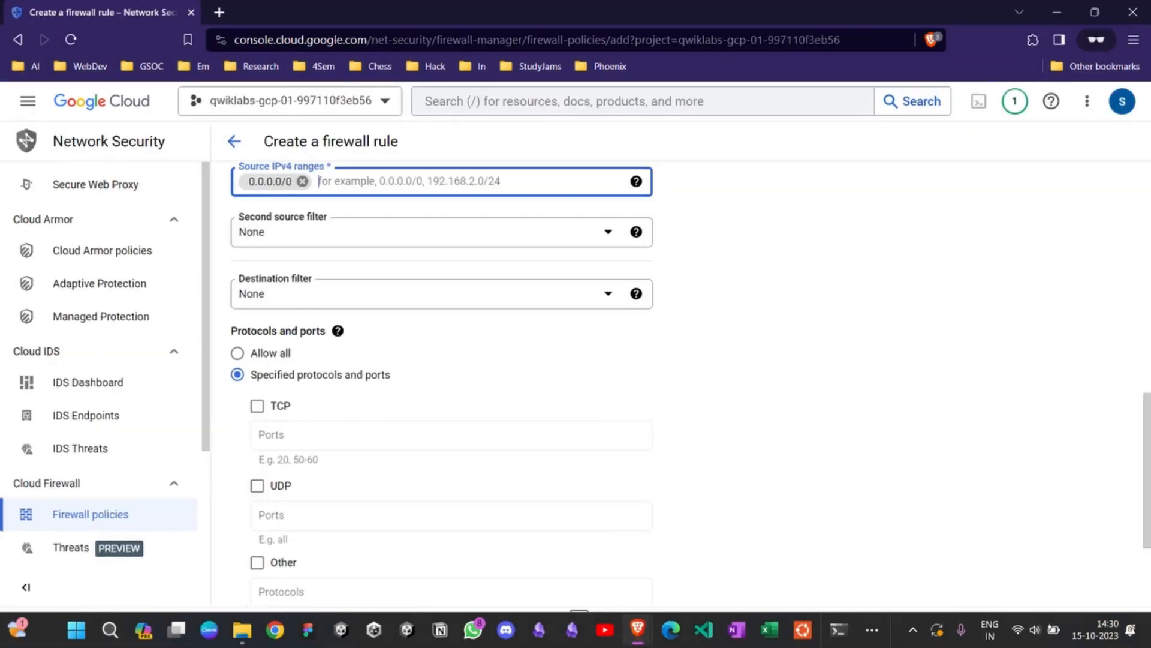
{"action": "scroll", "coordinate": [336, 389], "scroll_direction": "down", "scroll_amount": 1}
{"action": "left_click", "coordinate": [256, 350]}
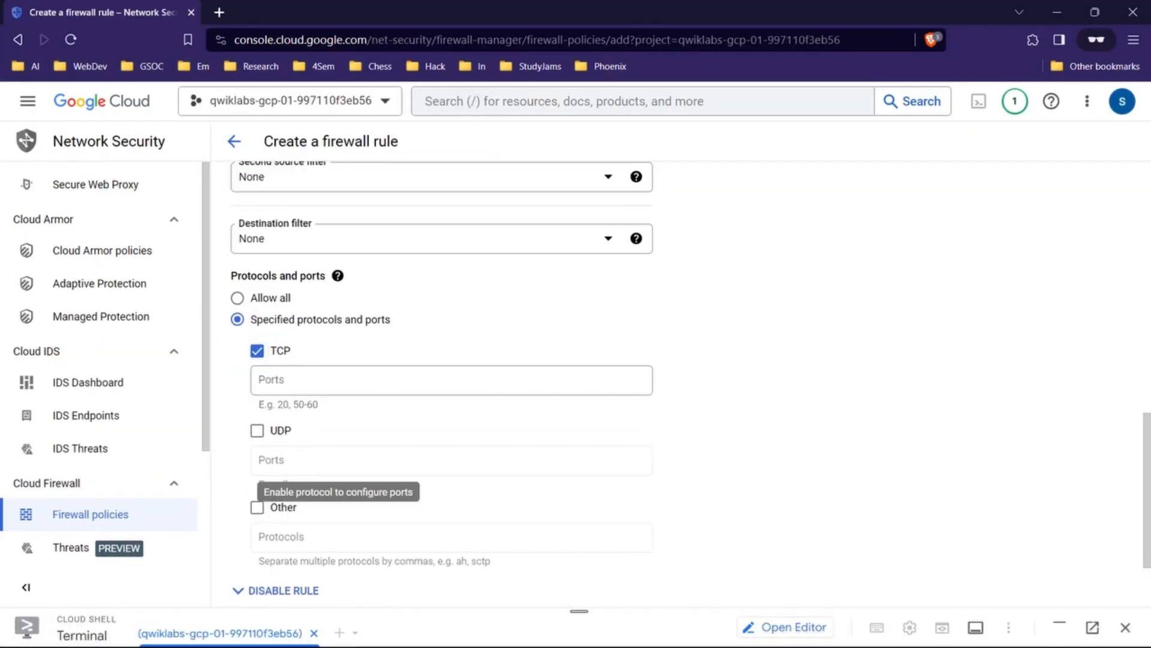
{"action": "left_click", "coordinate": [257, 506]}
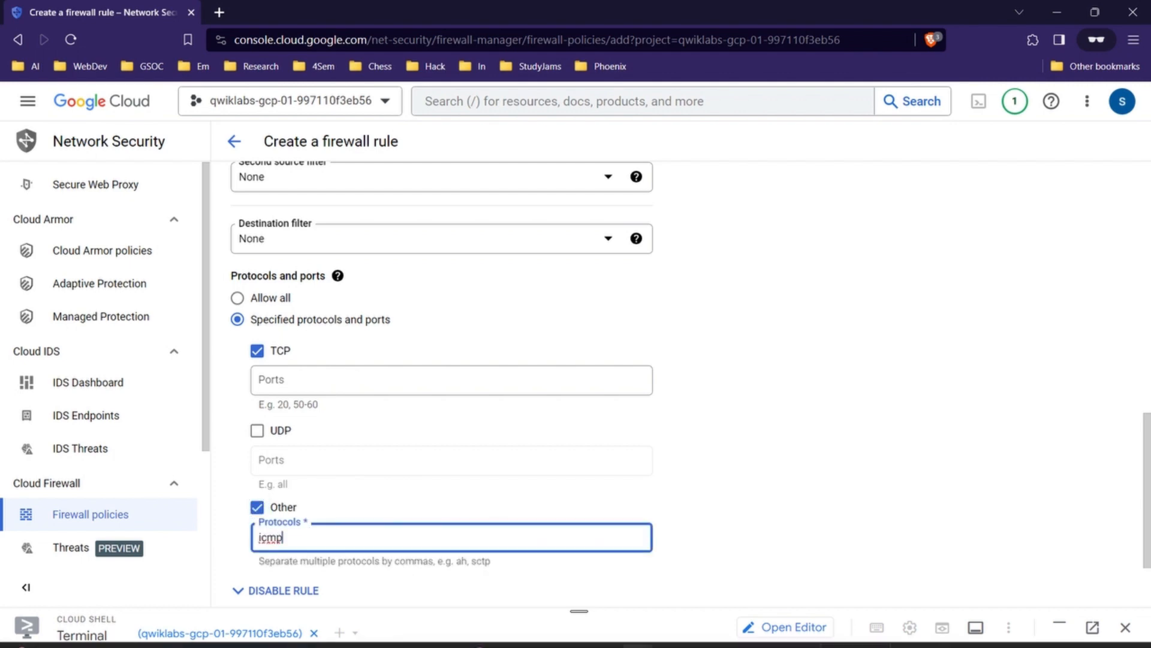
Copy the port values from the lab's property table and set the rule's TCP ports to 22, 3389
{"action": "mouse_move", "coordinate": [637, 630]}
{"action": "left_click", "coordinate": [559, 543]}
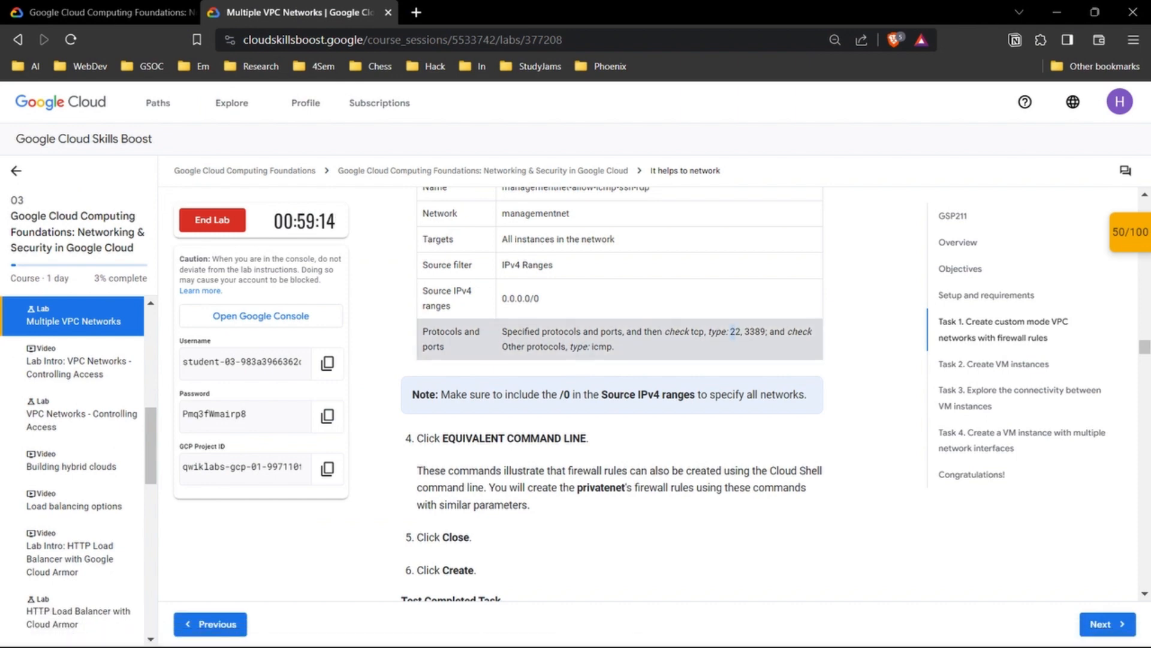
{"action": "left_click_drag", "start_coordinate": [734, 332], "coordinate": [755, 332]}
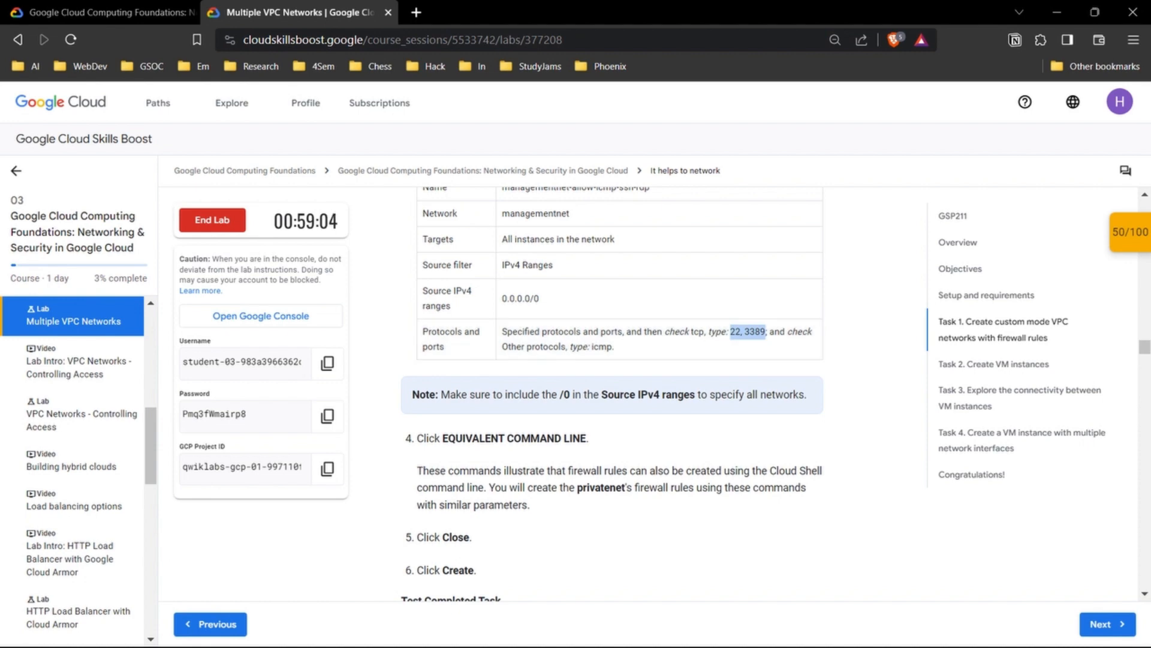
{"action": "mouse_move", "coordinate": [637, 639]}
{"action": "left_click", "coordinate": [707, 557]}
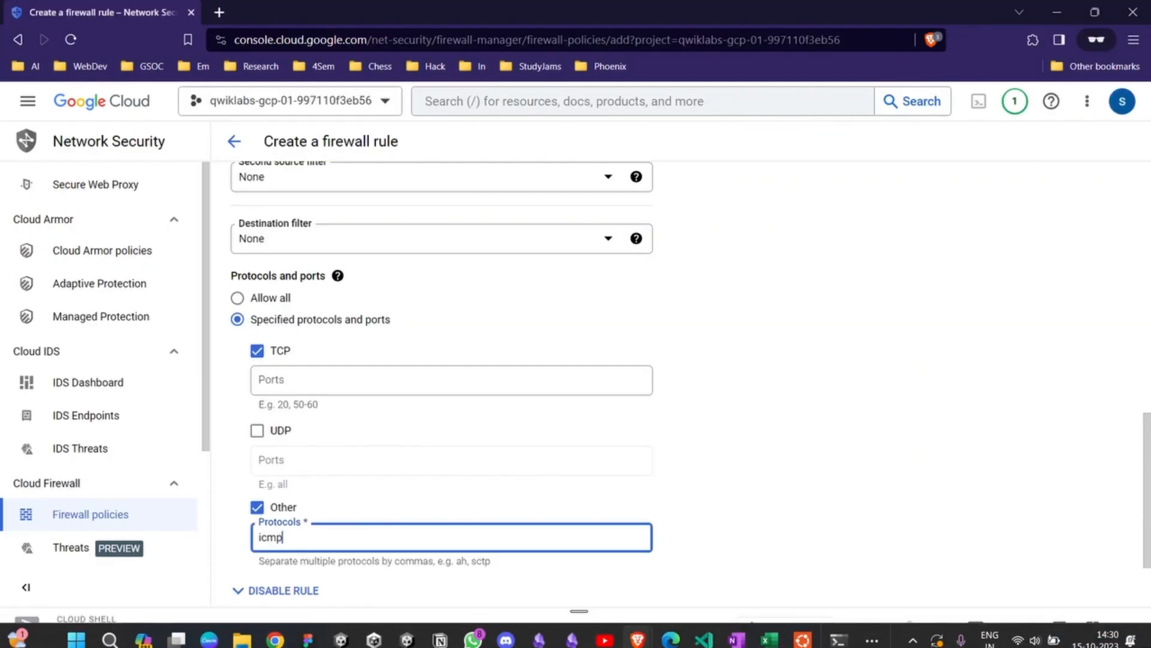
{"action": "left_click", "coordinate": [452, 379]}
{"action": "type", "text": "22, 3389"}
Check the lab's remaining instructions, create the managementnet firewall rule, and review it in the VPC firewall rules list
{"action": "left_click", "coordinate": [1057, 12]}
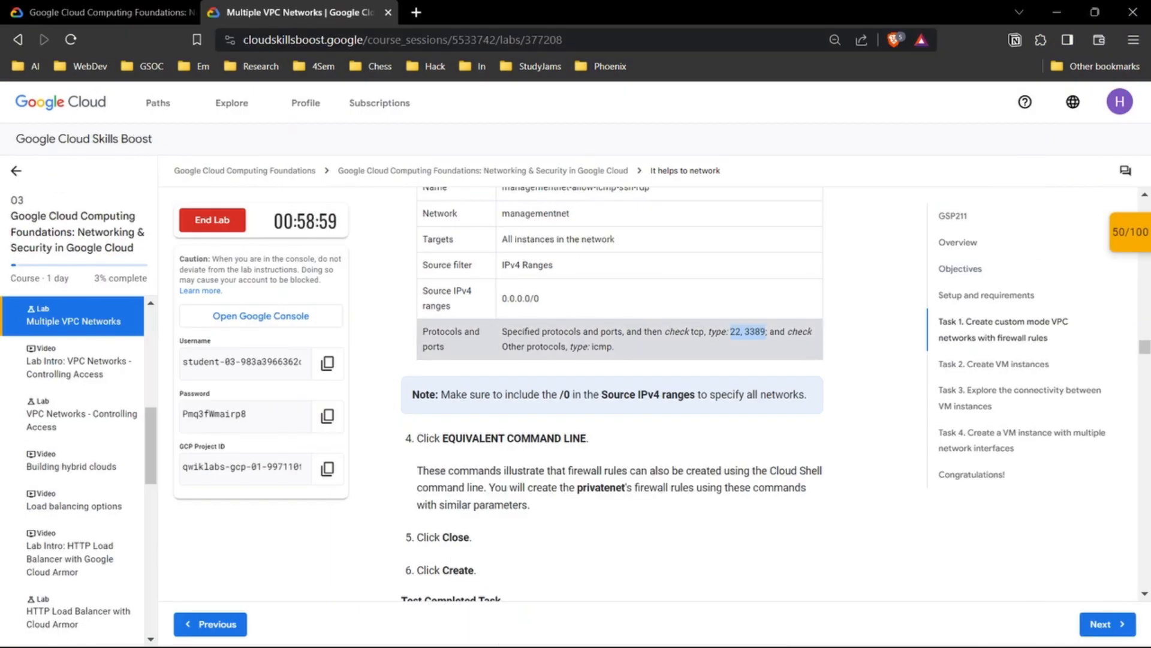
{"action": "scroll", "coordinate": [612, 389], "scroll_direction": "down", "scroll_amount": 3}
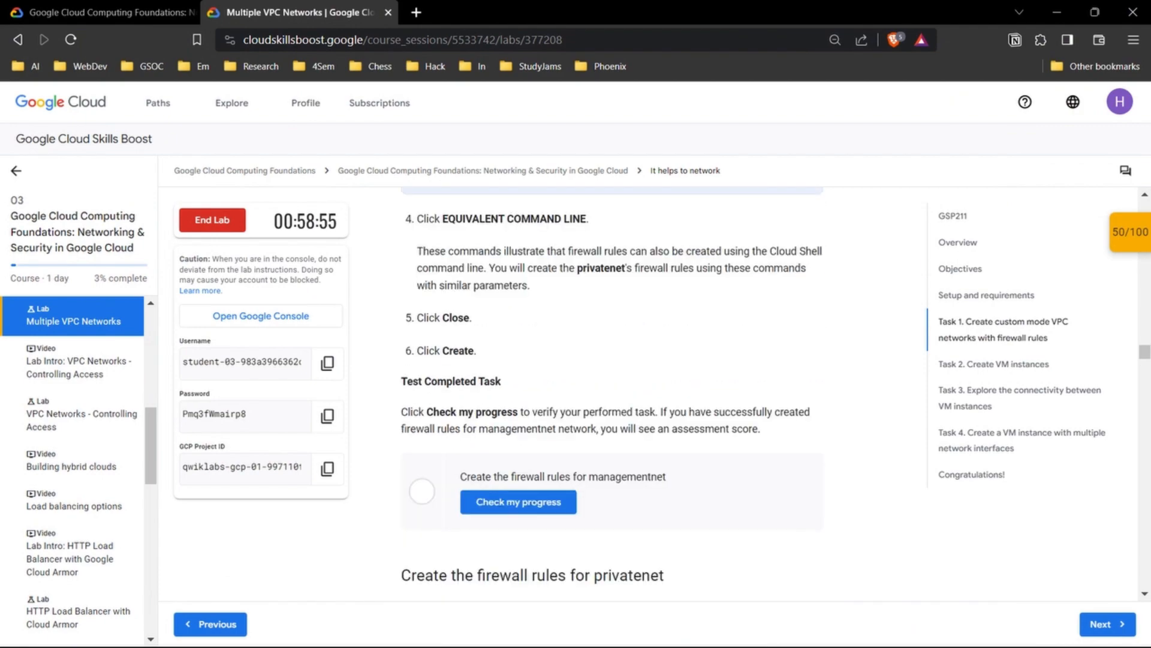
{"action": "mouse_move", "coordinate": [637, 629]}
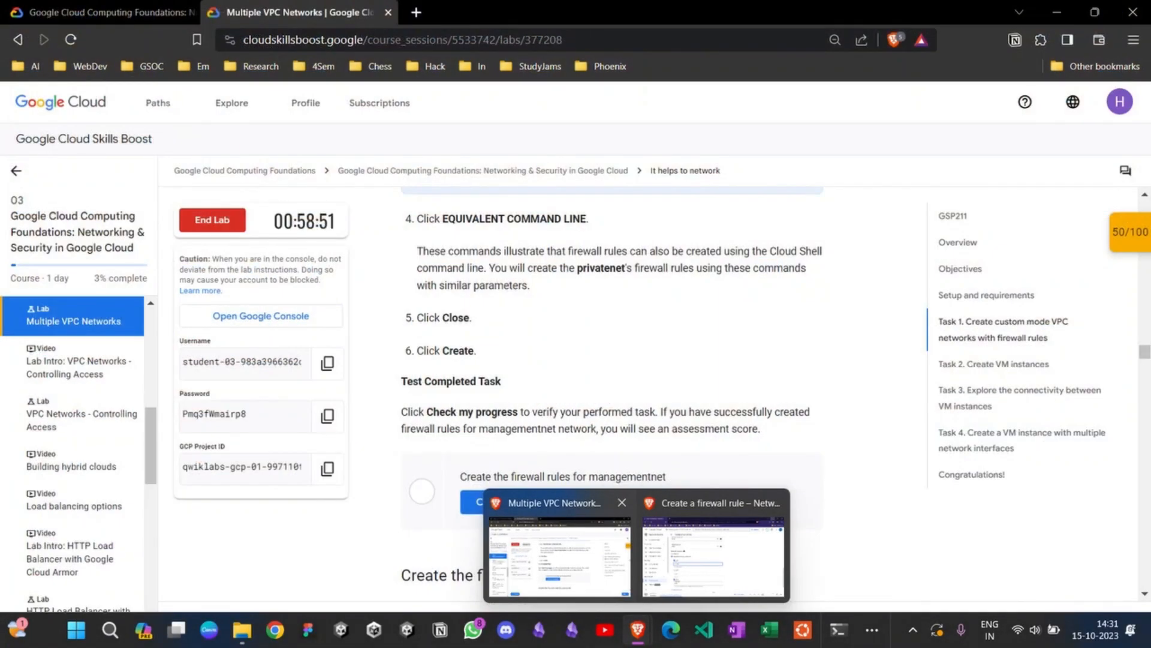
{"action": "left_click", "coordinate": [706, 558]}
{"action": "scroll", "coordinate": [678, 384], "scroll_direction": "down", "scroll_amount": 2}
{"action": "left_click", "coordinate": [261, 515]}
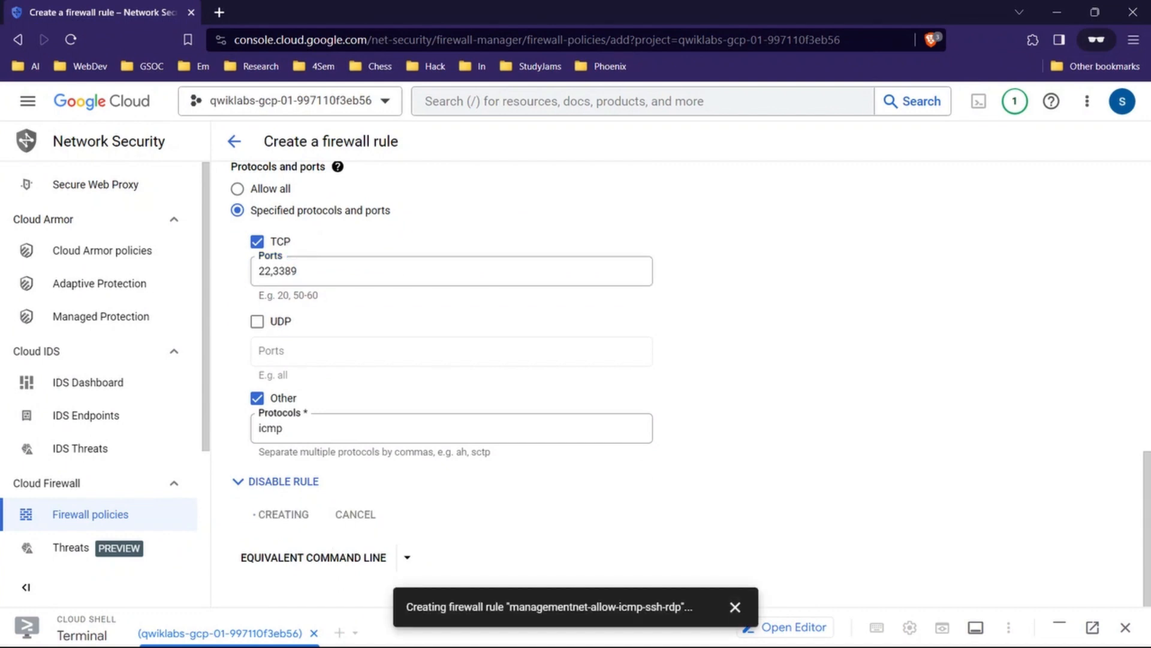
{"action": "left_click", "coordinate": [734, 606]}
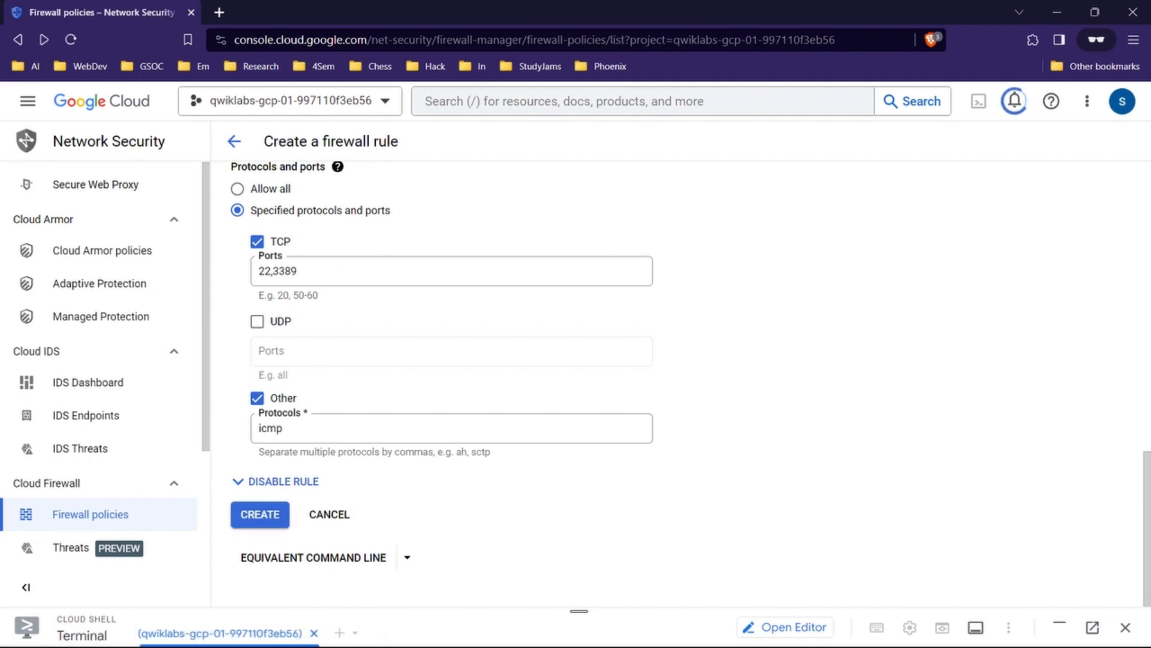
{"action": "scroll", "coordinate": [691, 351], "scroll_direction": "down", "scroll_amount": 6}
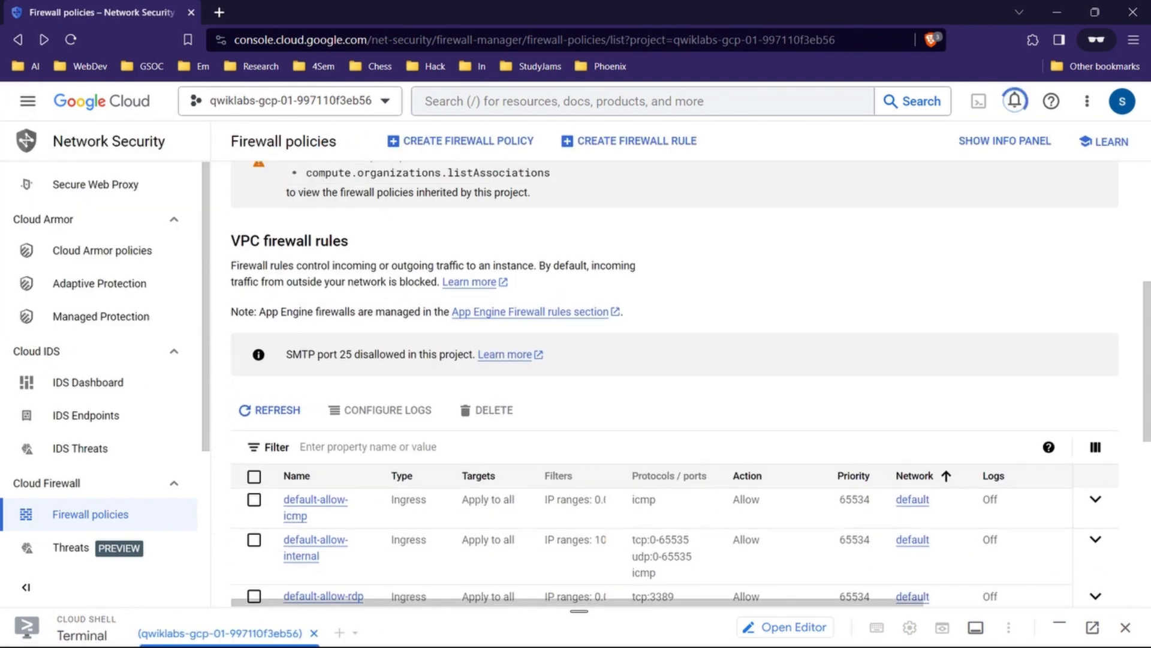
{"action": "scroll", "coordinate": [674, 383], "scroll_direction": "down", "scroll_amount": 2}
{"action": "scroll", "coordinate": [312, 516], "scroll_direction": "down", "scroll_amount": 1}
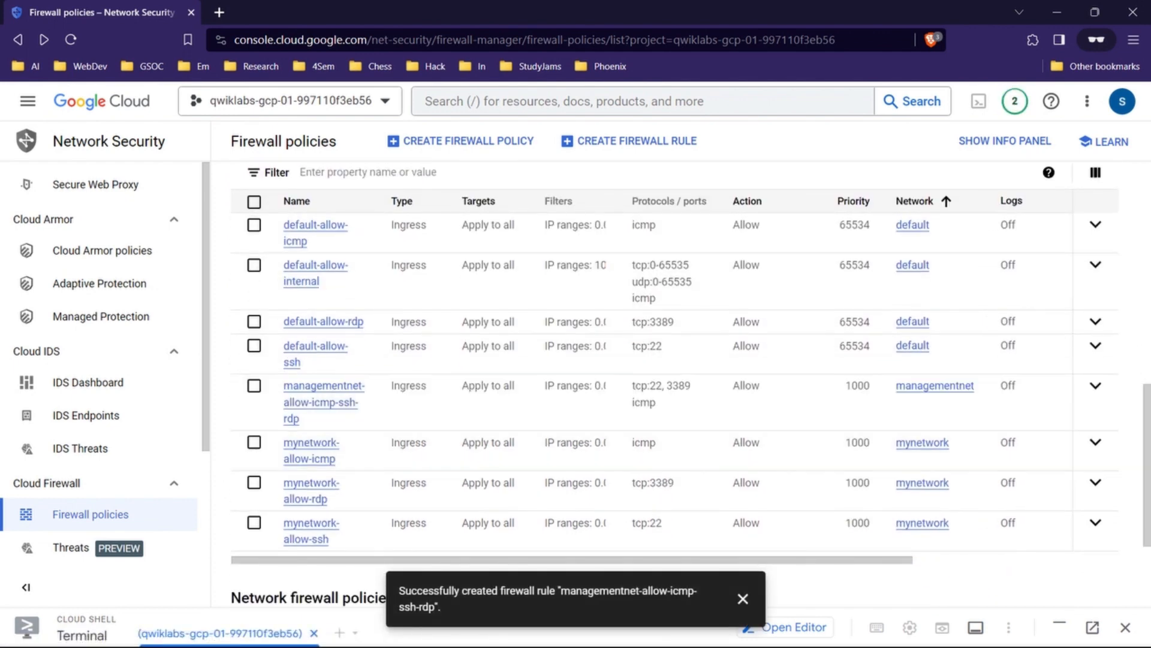
Check the lab progress for the task Create the firewall rules for managementnet
{"action": "left_click", "coordinate": [1056, 12]}
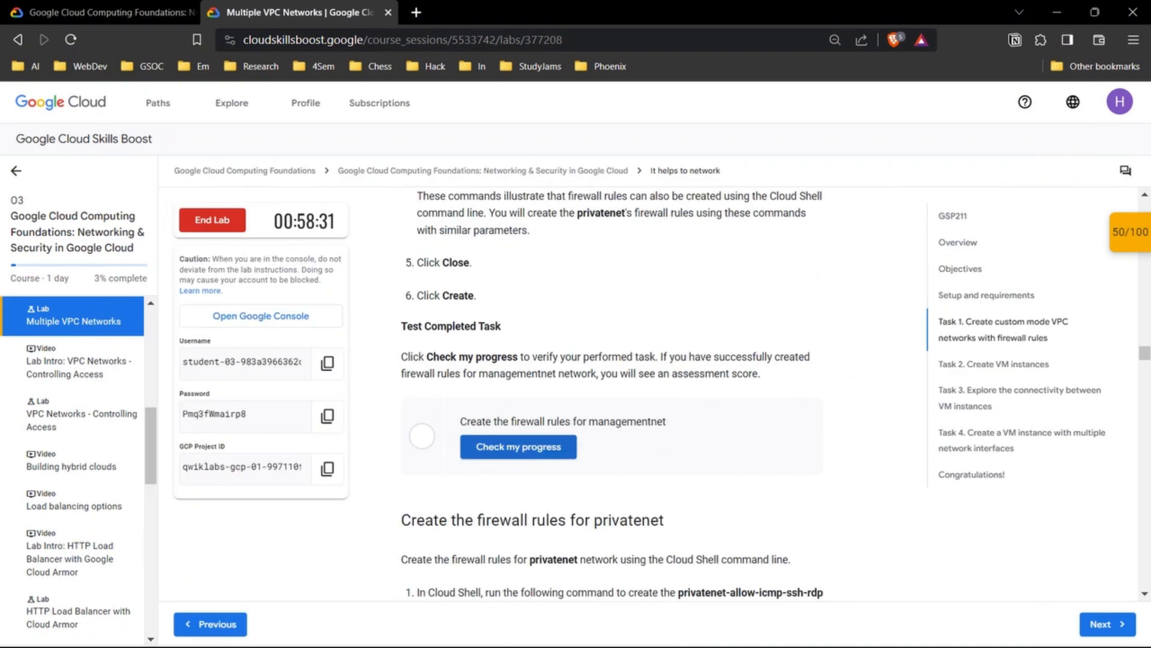
{"action": "left_click", "coordinate": [518, 446]}
{"action": "scroll", "coordinate": [519, 447], "scroll_direction": "down", "scroll_amount": 2}
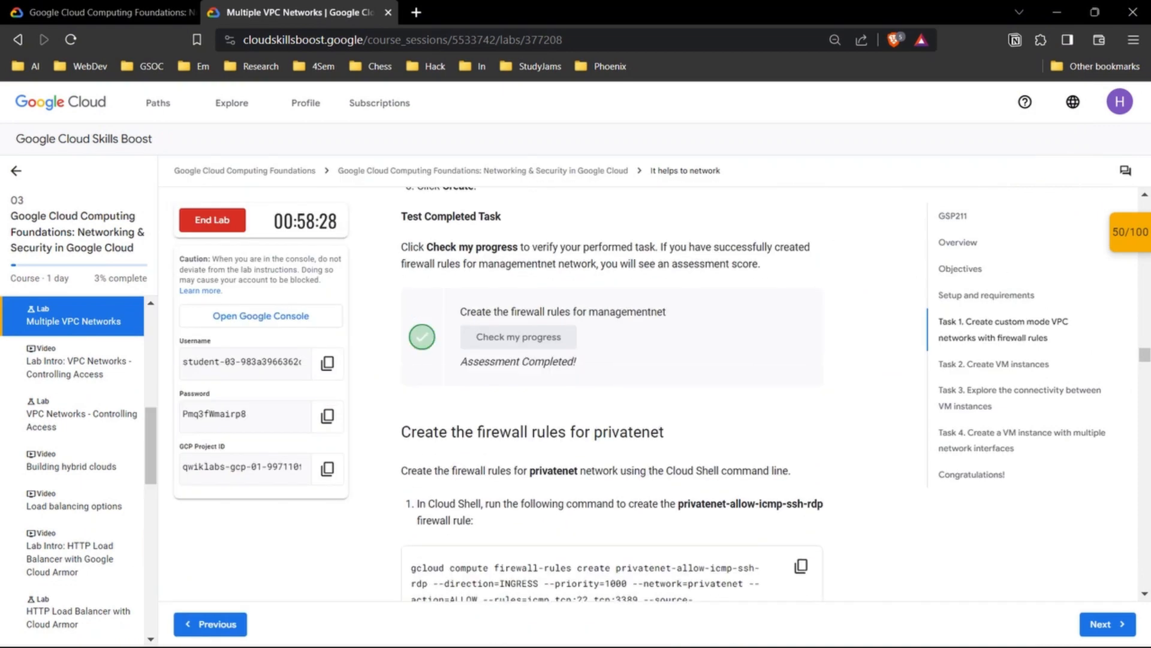
Run the lab's gcloud command in Cloud Shell to create privatenet-allow-icmp-ssh-rdp on privatenet, allowing ingress icmp, tcp:22 and tcp:3389 from 0.0.0.0/0 at priority 1000
{"action": "scroll", "coordinate": [611, 396], "scroll_direction": "down", "scroll_amount": 3}
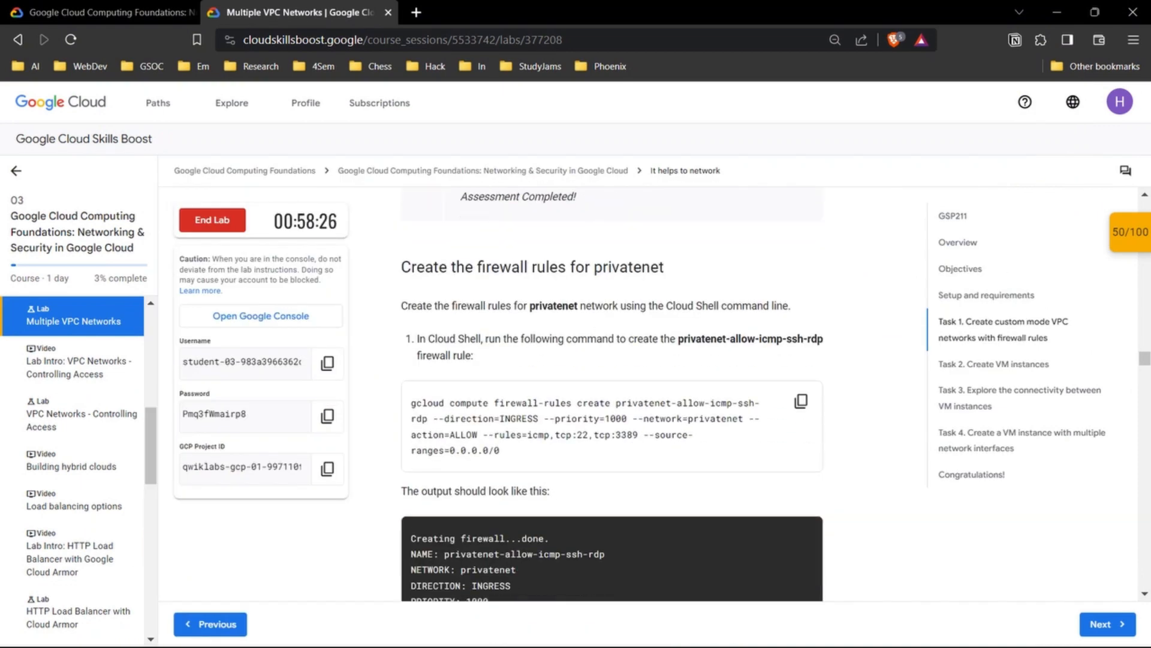
{"action": "scroll", "coordinate": [611, 396], "scroll_direction": "up", "scroll_amount": 1}
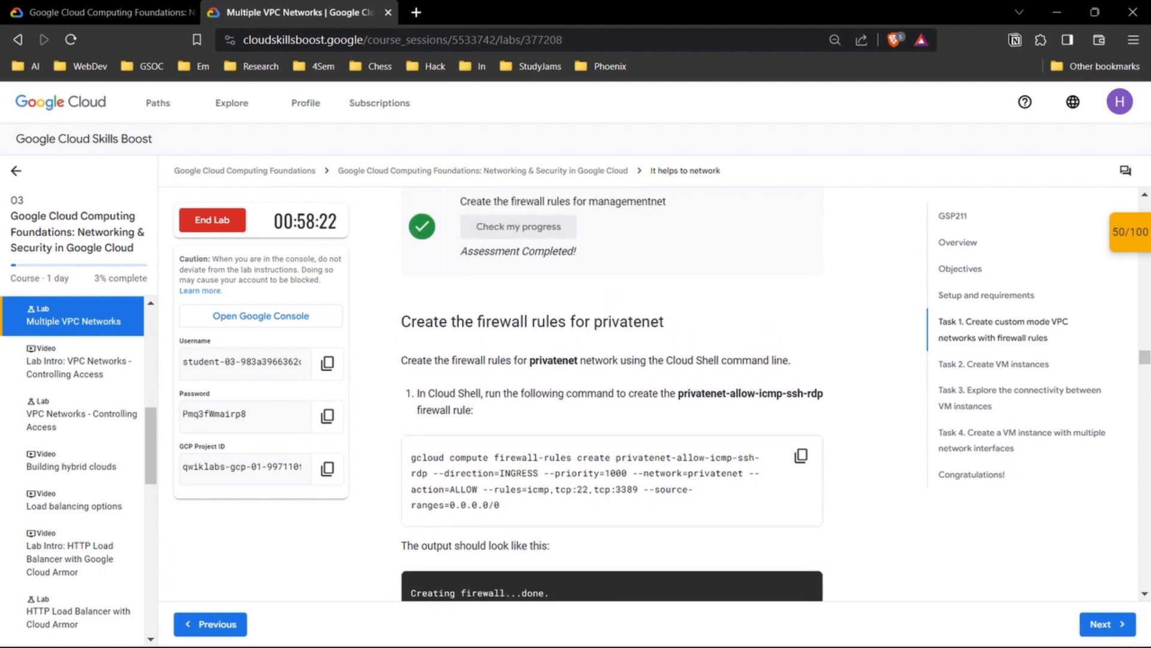
{"action": "scroll", "coordinate": [779, 420], "scroll_direction": "down", "scroll_amount": 1}
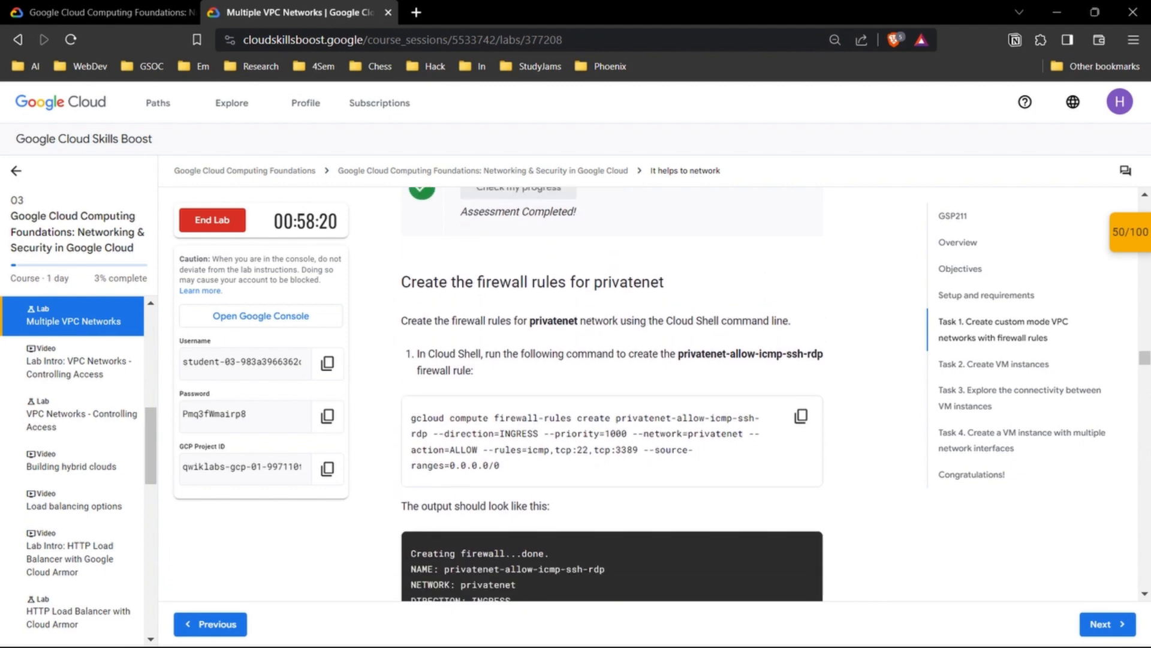
{"action": "left_click", "coordinate": [802, 401]}
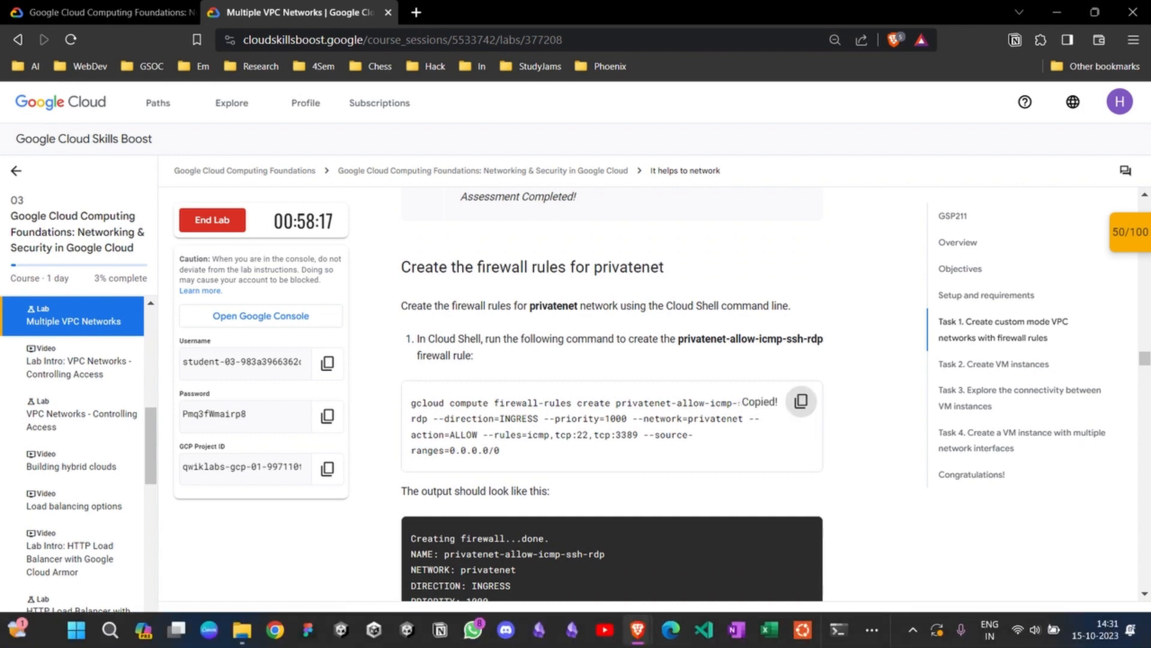
{"action": "mouse_move", "coordinate": [637, 633]}
{"action": "left_click", "coordinate": [719, 552]}
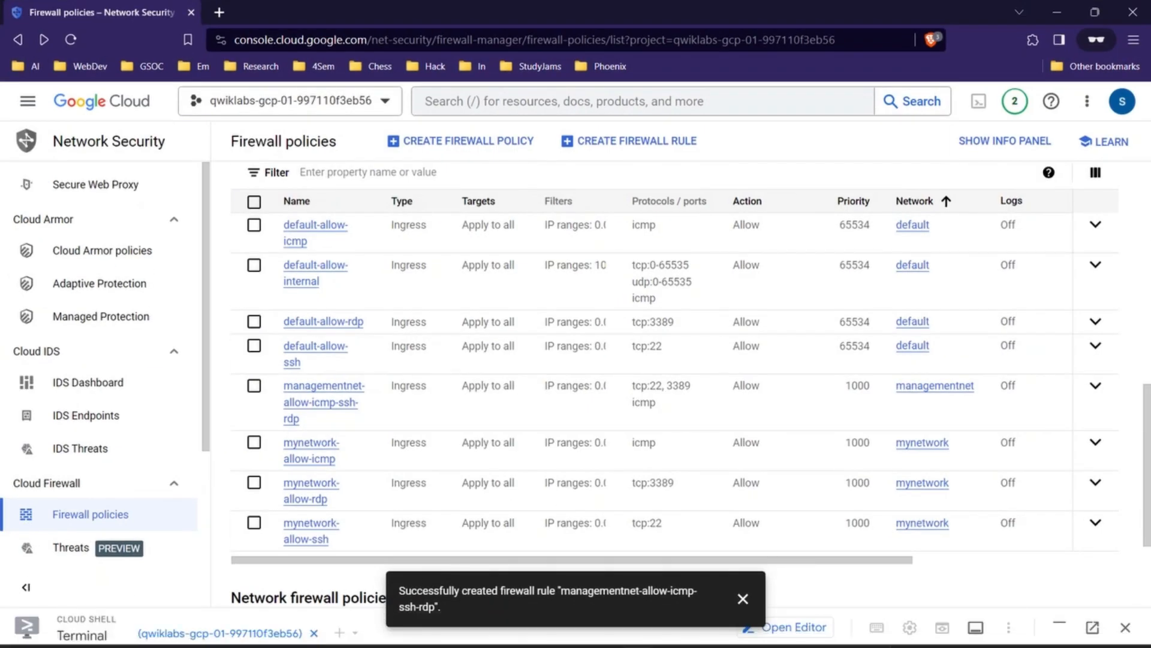
{"action": "left_click", "coordinate": [743, 599]}
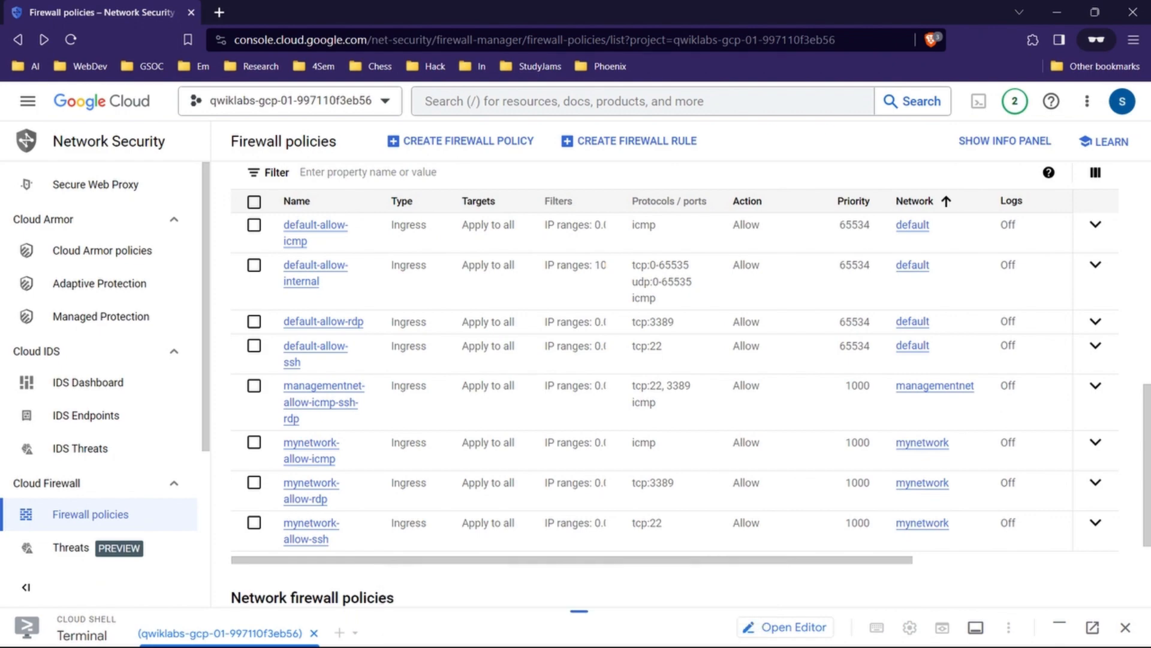
{"action": "key", "text": "ctrl+v"}
{"action": "key", "text": "Return"}
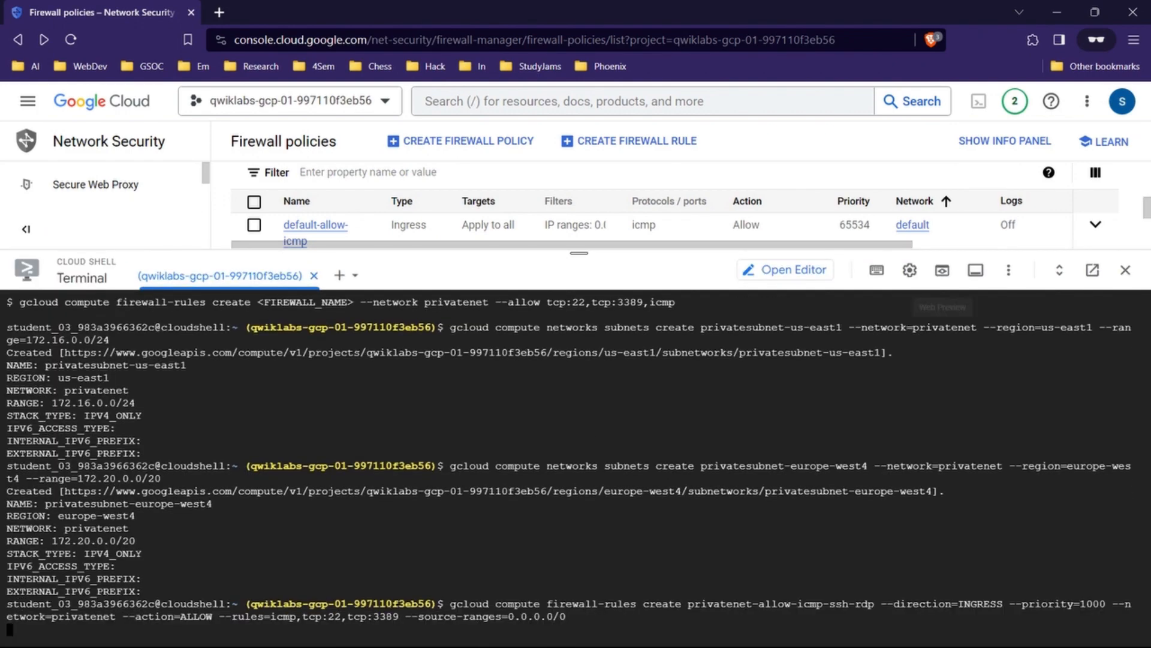
Return to the lab page and check the progress for the task Create the firewall rules for privatenet
{"action": "left_click", "coordinate": [1057, 12]}
{"action": "scroll", "coordinate": [612, 396], "scroll_direction": "down", "scroll_amount": 6}
{"action": "scroll", "coordinate": [611, 396], "scroll_direction": "down", "scroll_amount": 1}
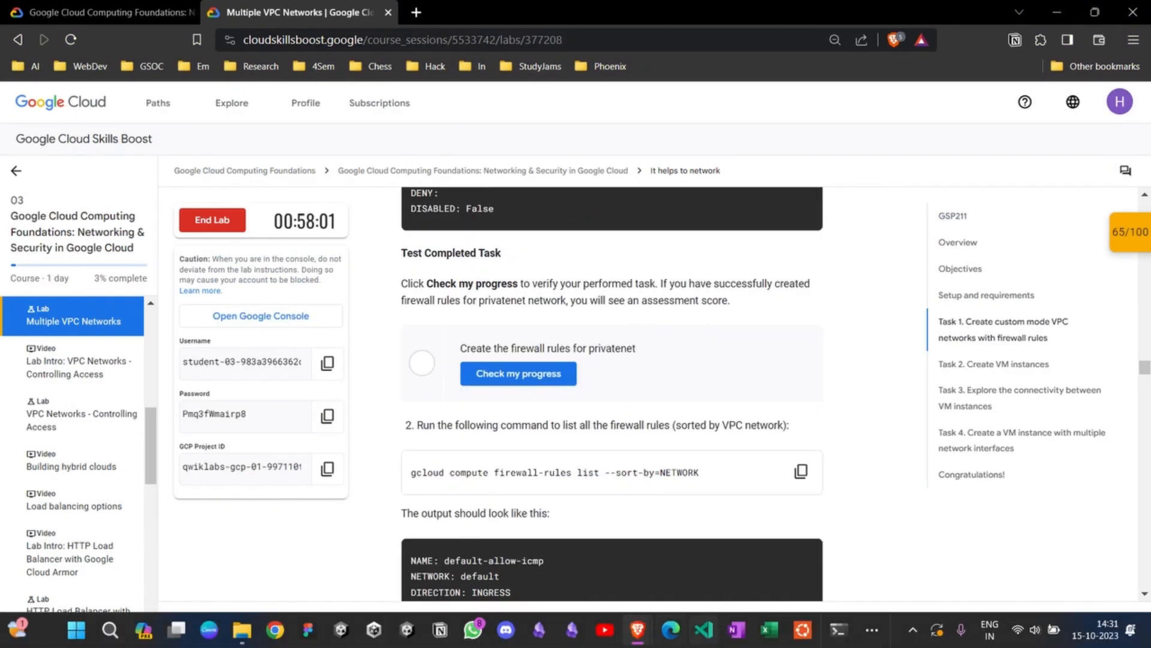
{"action": "left_click", "coordinate": [709, 628]}
{"action": "left_click", "coordinate": [1058, 12]}
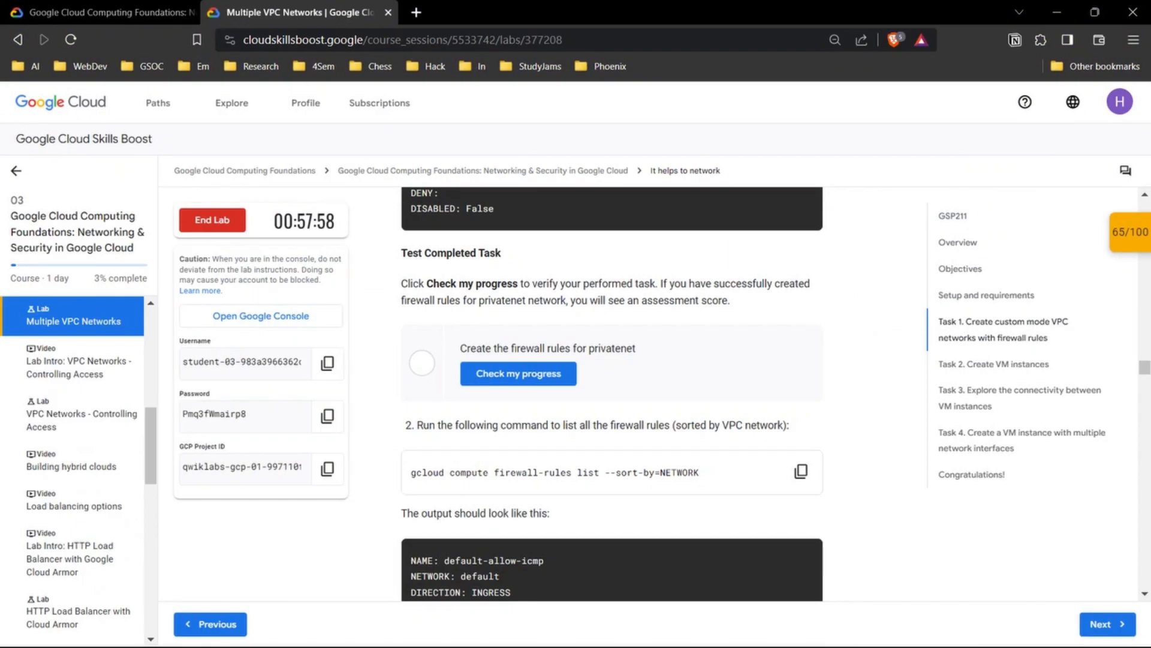
{"action": "left_click", "coordinate": [519, 372]}
Read the lab's command for listing all firewall rules sorted by VPC network, along with its expected output
{"action": "scroll", "coordinate": [518, 373], "scroll_direction": "down", "scroll_amount": 1}
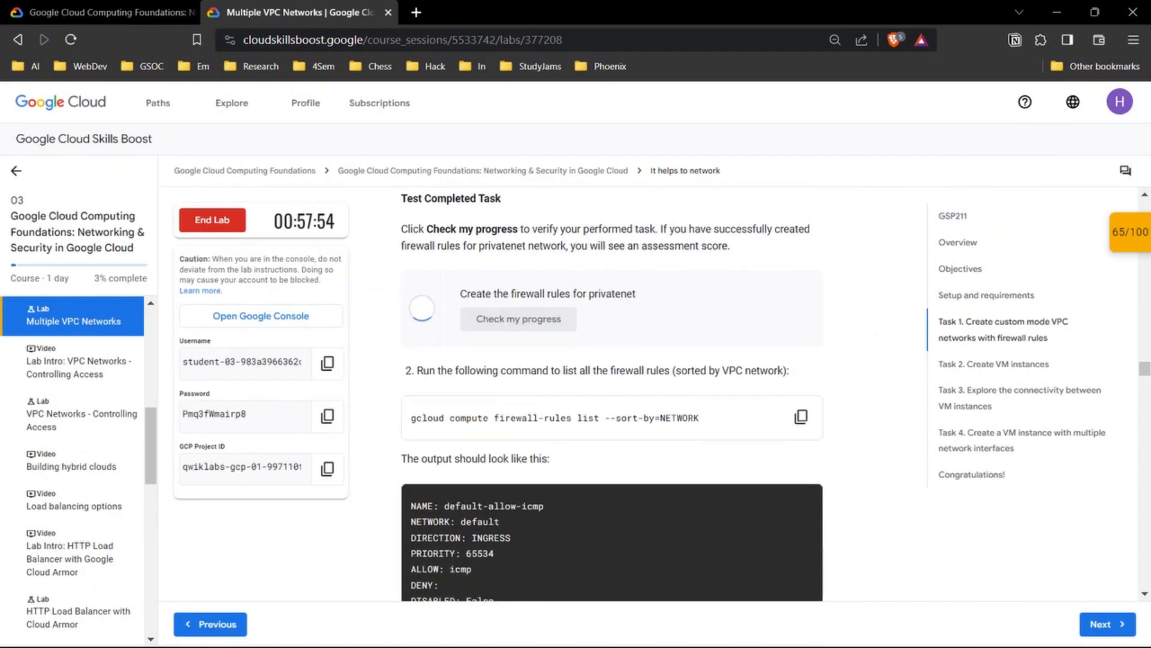
{"action": "scroll", "coordinate": [611, 396], "scroll_direction": "down", "scroll_amount": 2}
{"action": "left_click_drag", "start_coordinate": [412, 328], "coordinate": [700, 329]}
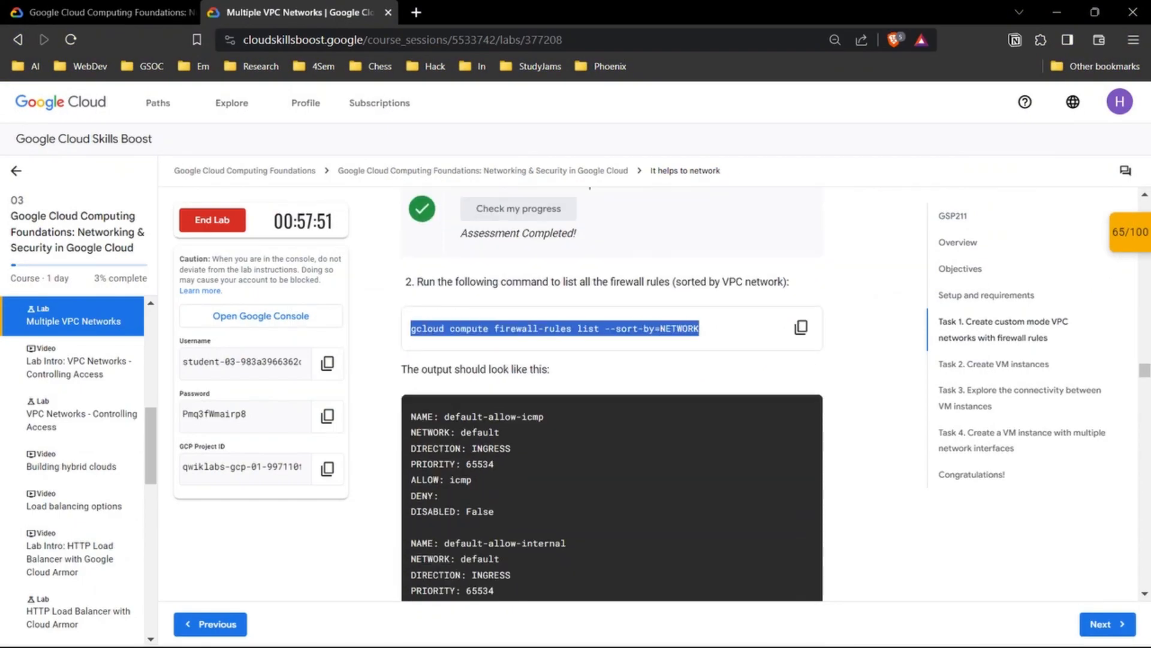
{"action": "left_click", "coordinate": [700, 329]}
{"action": "scroll", "coordinate": [700, 329], "scroll_direction": "down", "scroll_amount": 1}
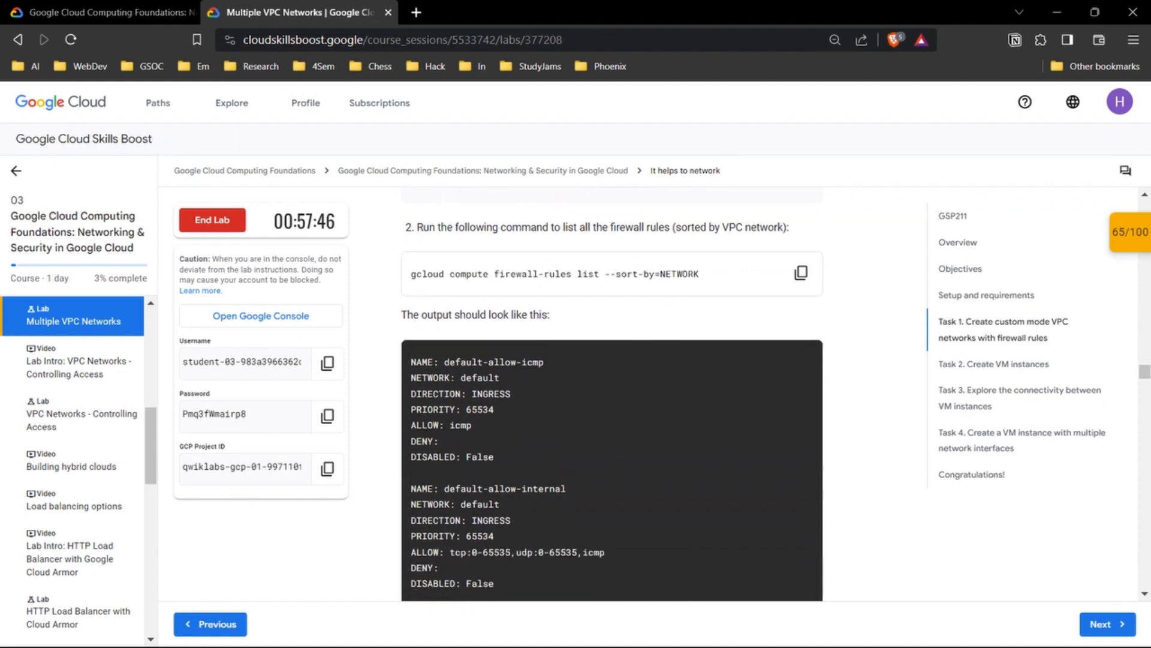
{"action": "scroll", "coordinate": [612, 274], "scroll_direction": "down", "scroll_amount": 1}
{"action": "scroll", "coordinate": [612, 273], "scroll_direction": "up", "scroll_amount": 2}
{"action": "scroll", "coordinate": [575, 395], "scroll_direction": "up", "scroll_amount": 1}
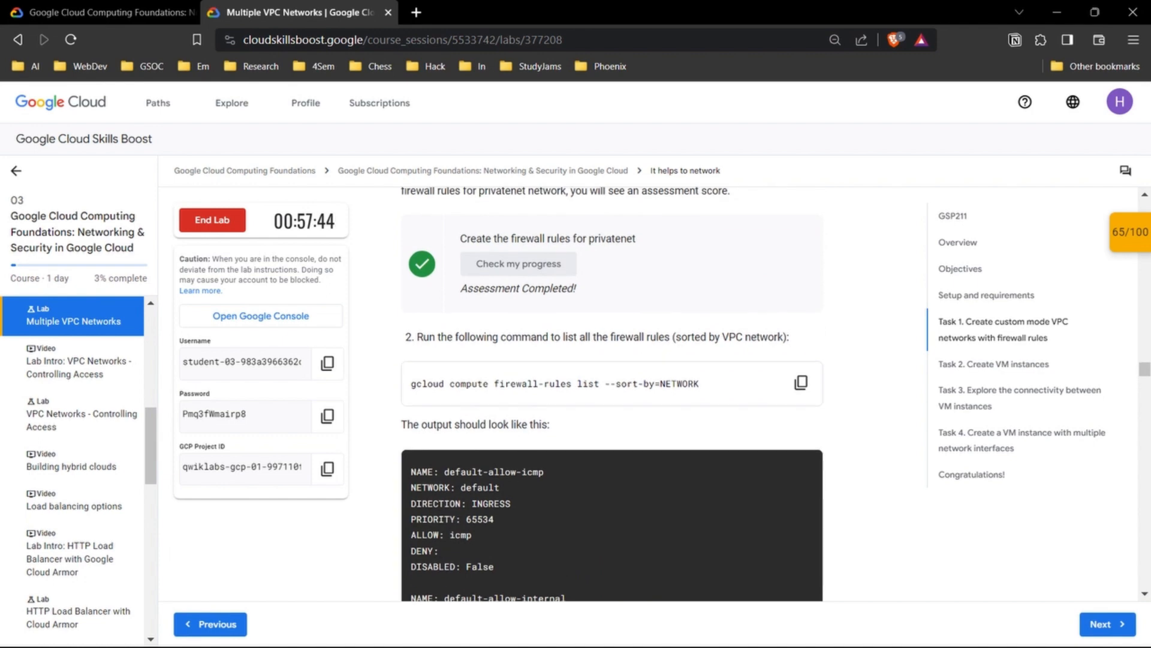
Read the lab instructions from the firewall rules listing through Task 2 on creating the managementnet-us-east1-vm instance
{"action": "left_click_drag", "start_coordinate": [411, 383], "coordinate": [561, 383]}
{"action": "scroll", "coordinate": [612, 394], "scroll_direction": "down", "scroll_amount": 5}
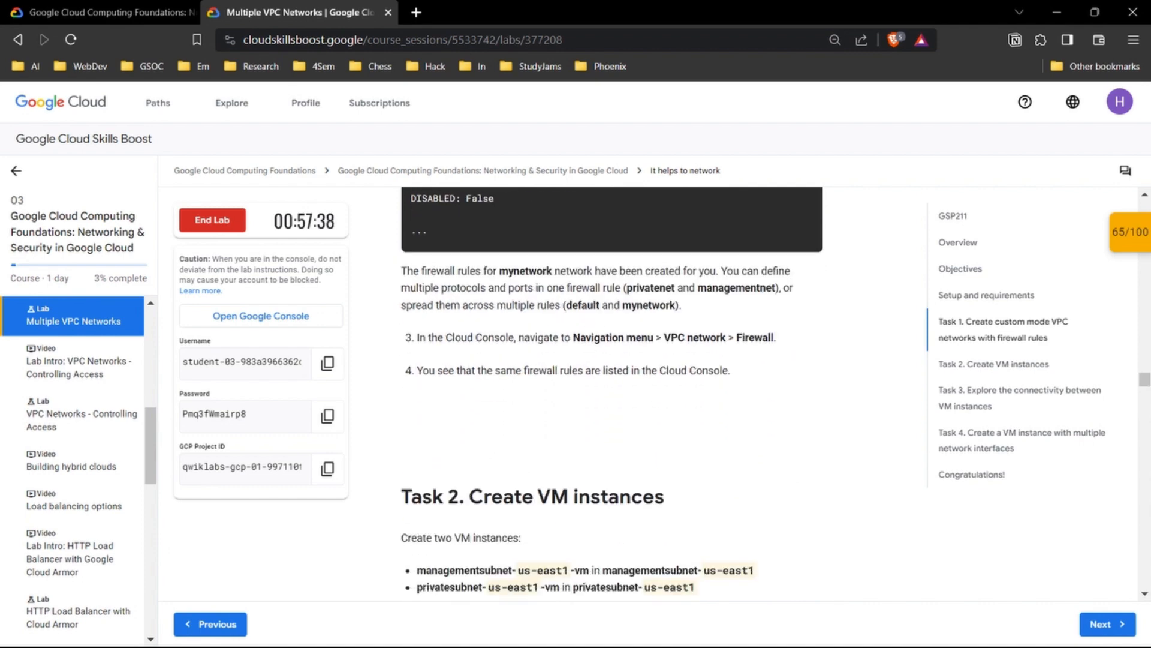
{"action": "scroll", "coordinate": [613, 394], "scroll_direction": "down", "scroll_amount": 2}
{"action": "left_click_drag", "start_coordinate": [466, 331], "coordinate": [665, 332]}
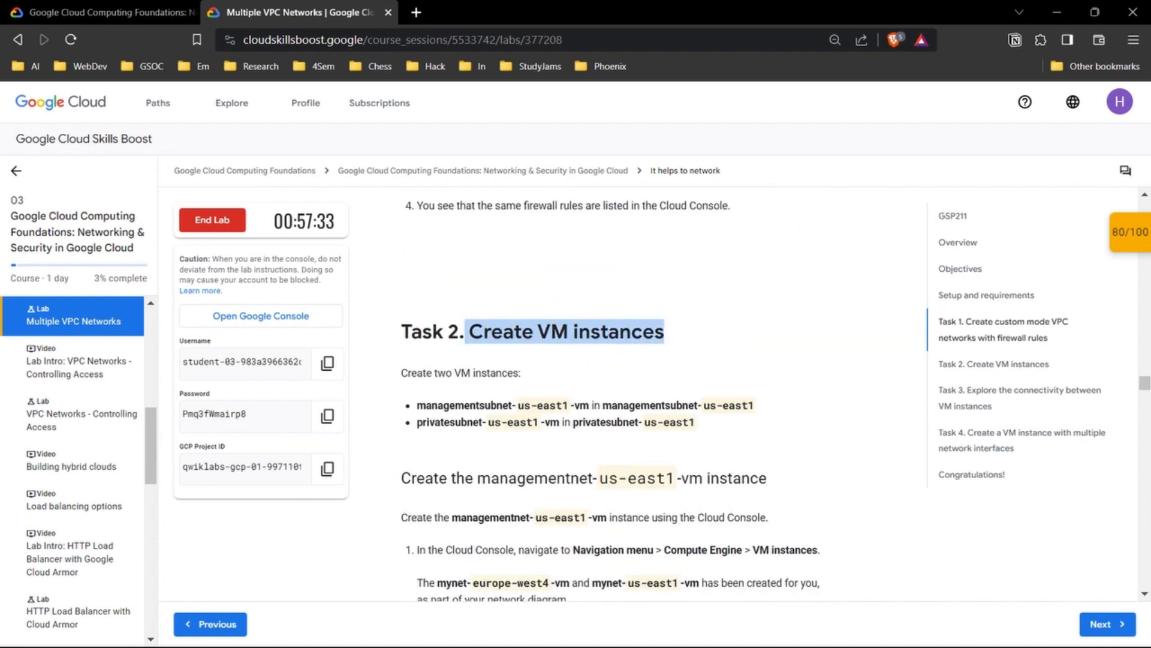
{"action": "left_click", "coordinate": [664, 332]}
{"action": "scroll", "coordinate": [664, 332], "scroll_direction": "down", "scroll_amount": 1}
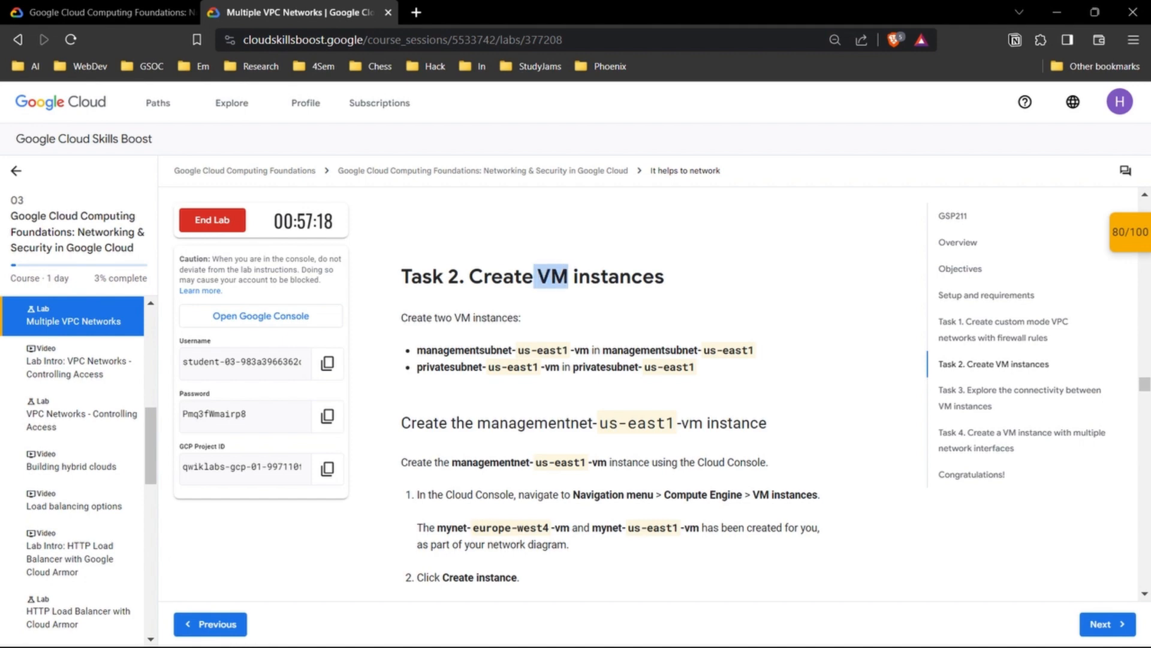
{"action": "scroll", "coordinate": [654, 389], "scroll_direction": "down", "scroll_amount": 1}
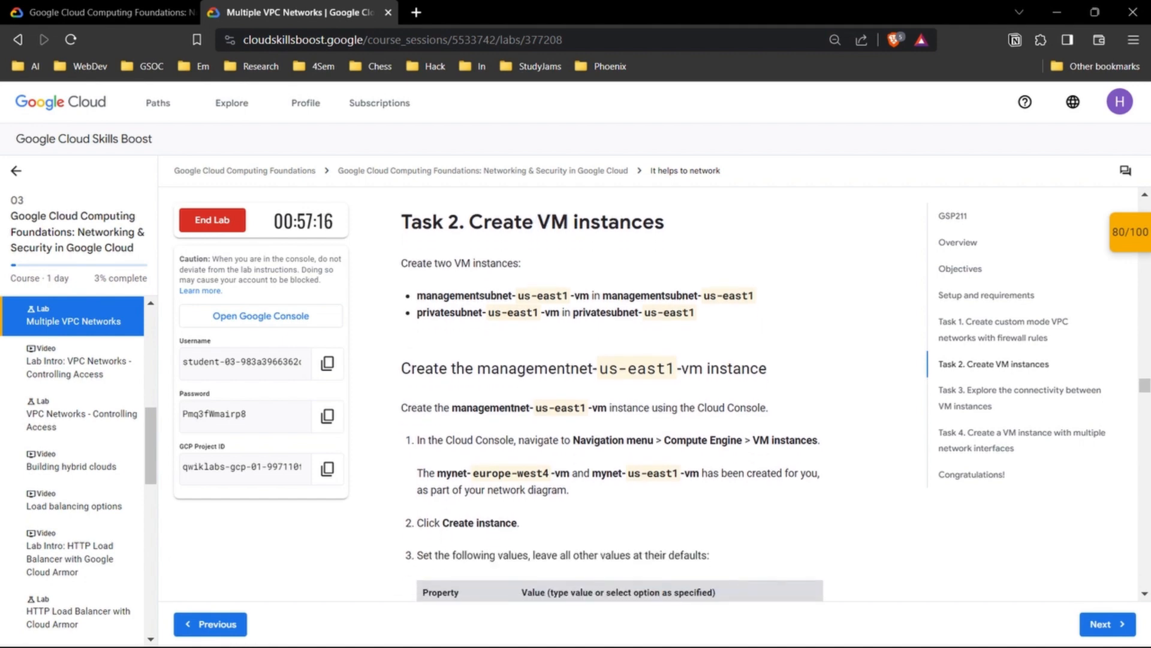
{"action": "left_click_drag", "start_coordinate": [401, 263], "coordinate": [523, 263]}
{"action": "left_click", "coordinate": [523, 264]}
{"action": "scroll", "coordinate": [612, 395], "scroll_direction": "down", "scroll_amount": 4}
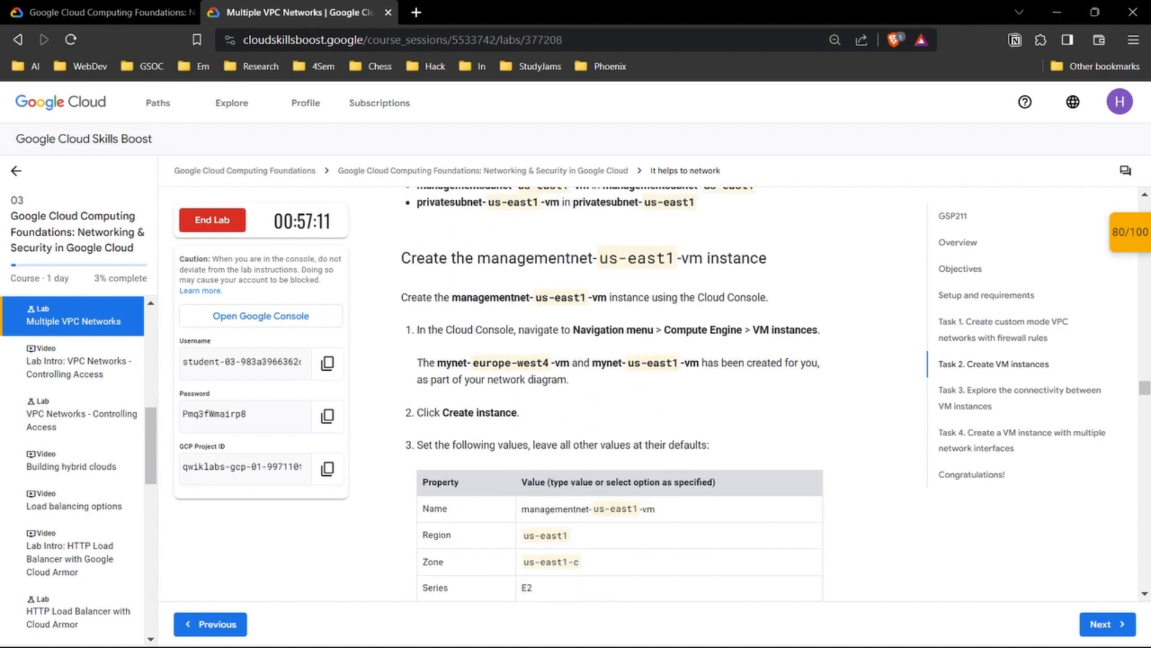
{"action": "scroll", "coordinate": [612, 395], "scroll_direction": "up", "scroll_amount": 4}
{"action": "scroll", "coordinate": [611, 396], "scroll_direction": "down", "scroll_amount": 2}
{"action": "scroll", "coordinate": [612, 395], "scroll_direction": "up", "scroll_amount": 1}
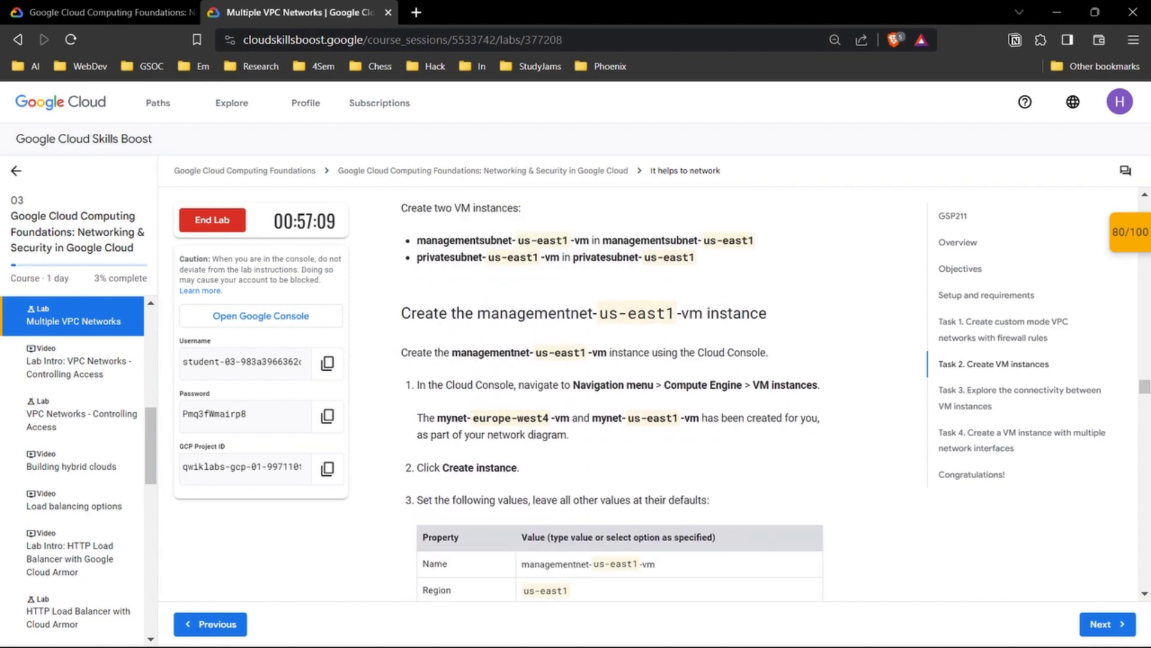
{"action": "scroll", "coordinate": [611, 395], "scroll_direction": "up", "scroll_amount": 1}
{"action": "scroll", "coordinate": [612, 396], "scroll_direction": "down", "scroll_amount": 2}
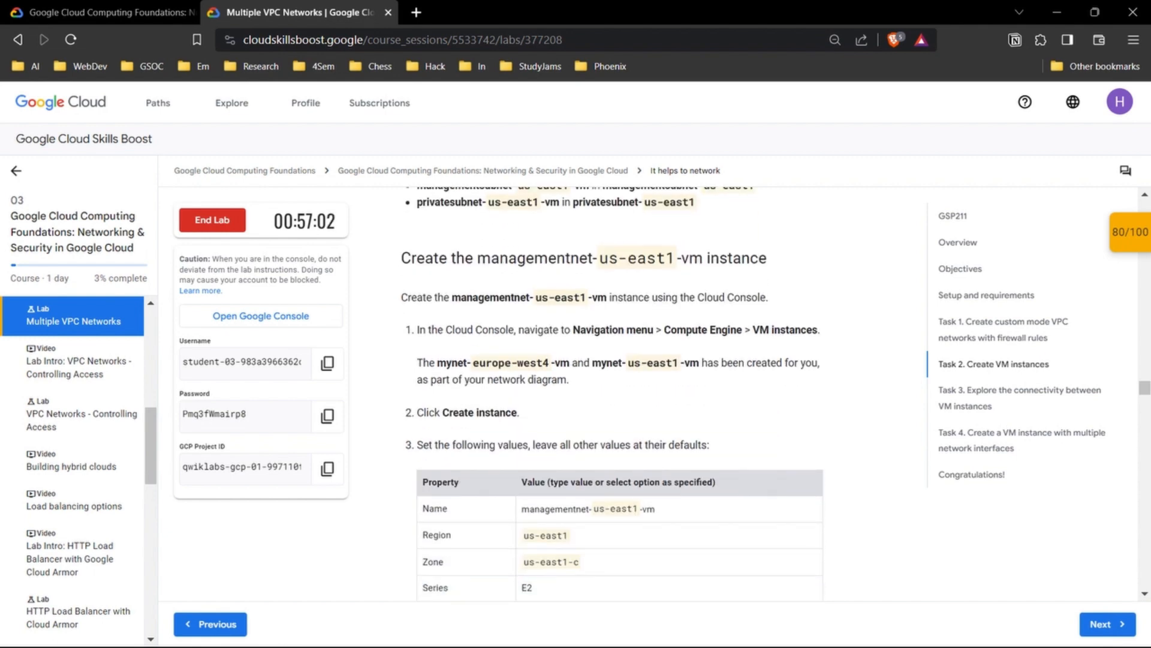
Switch to the Google Cloud console, collapse the Cloud Shell pane, and open the Compute Engine VM instances page without the tutorial pane
{"action": "mouse_move", "coordinate": [604, 636]}
{"action": "left_click", "coordinate": [713, 545]}
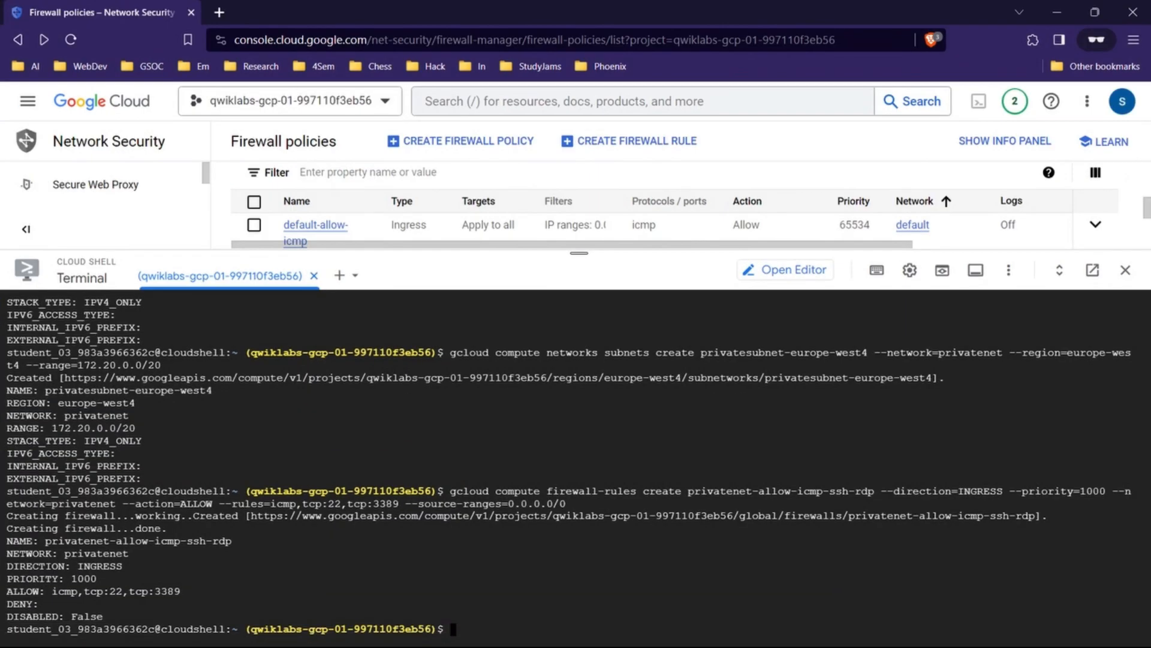
{"action": "left_click_drag", "start_coordinate": [579, 253], "coordinate": [579, 611]}
{"action": "left_click", "coordinate": [27, 102]}
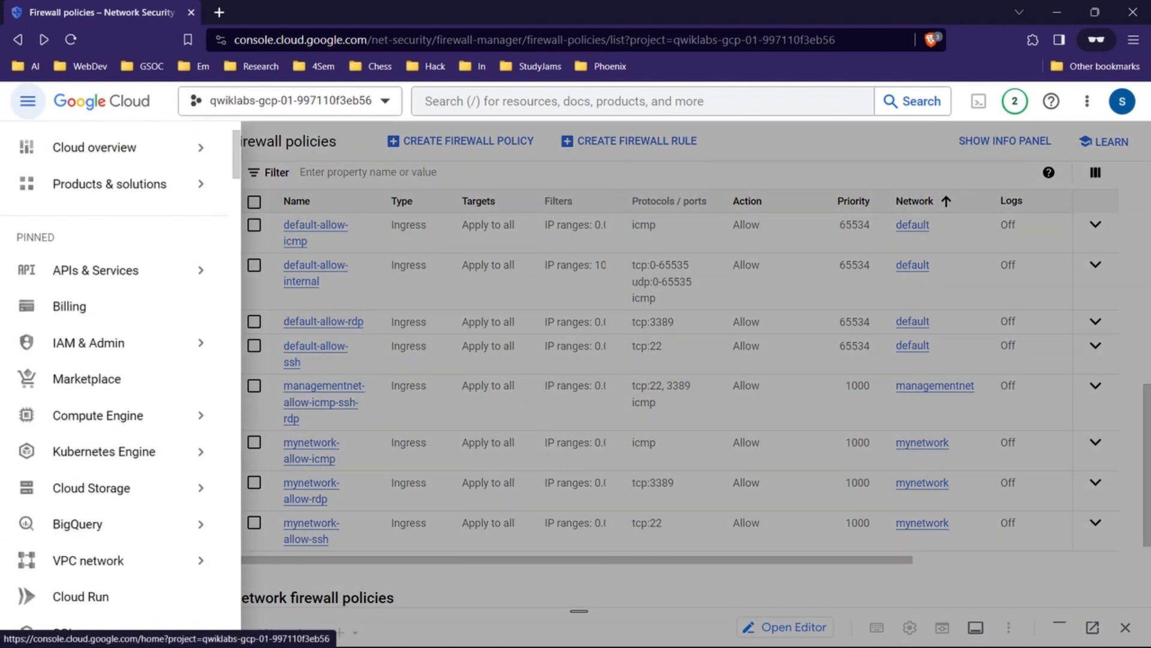
{"action": "mouse_move", "coordinate": [171, 416]}
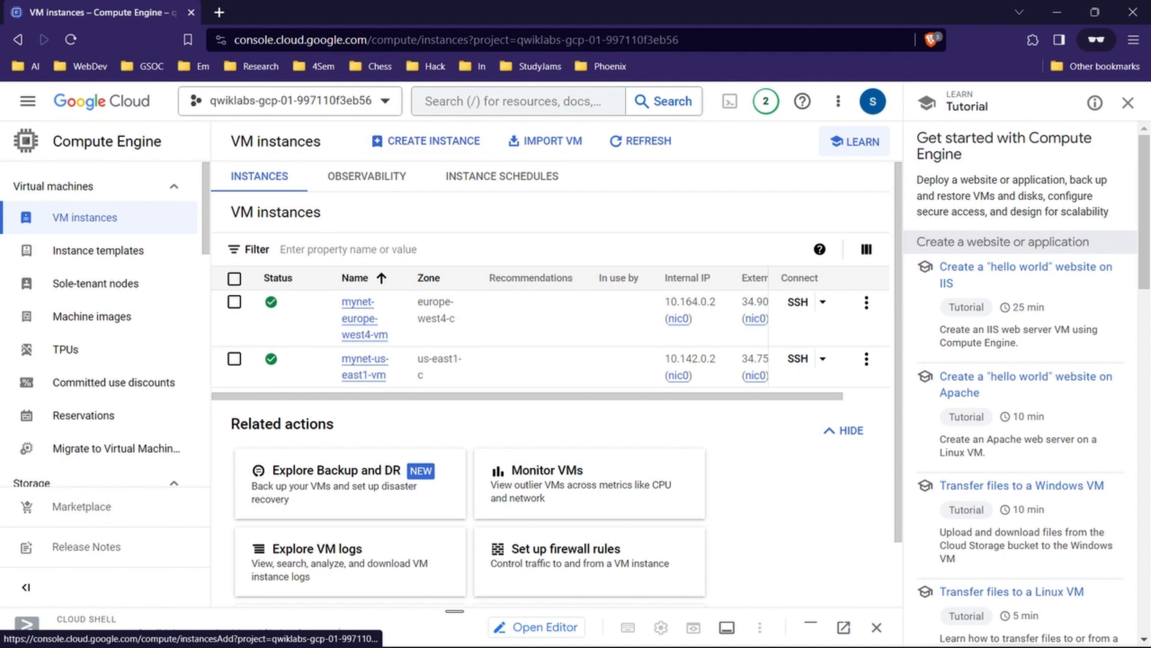
{"action": "left_click", "coordinate": [1128, 102]}
Copy the instance name from the lab page and name the new VM instance managementnet-us-east1-vm
{"action": "key", "text": "alt+Tab"}
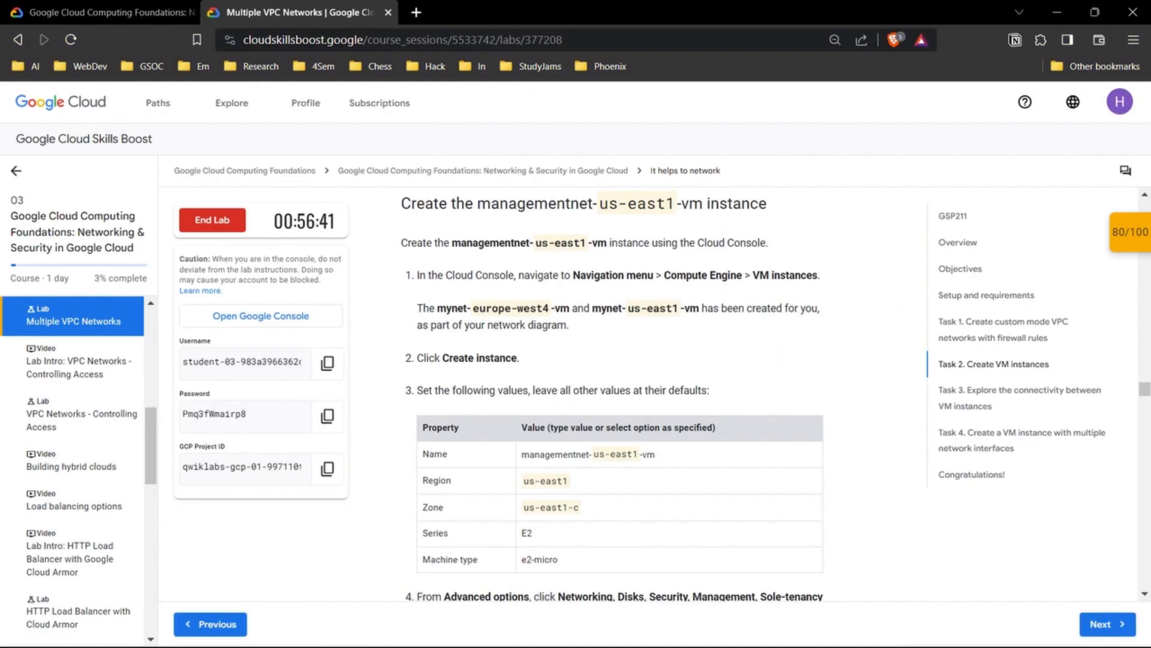
{"action": "scroll", "coordinate": [665, 414], "scroll_direction": "down", "scroll_amount": 1}
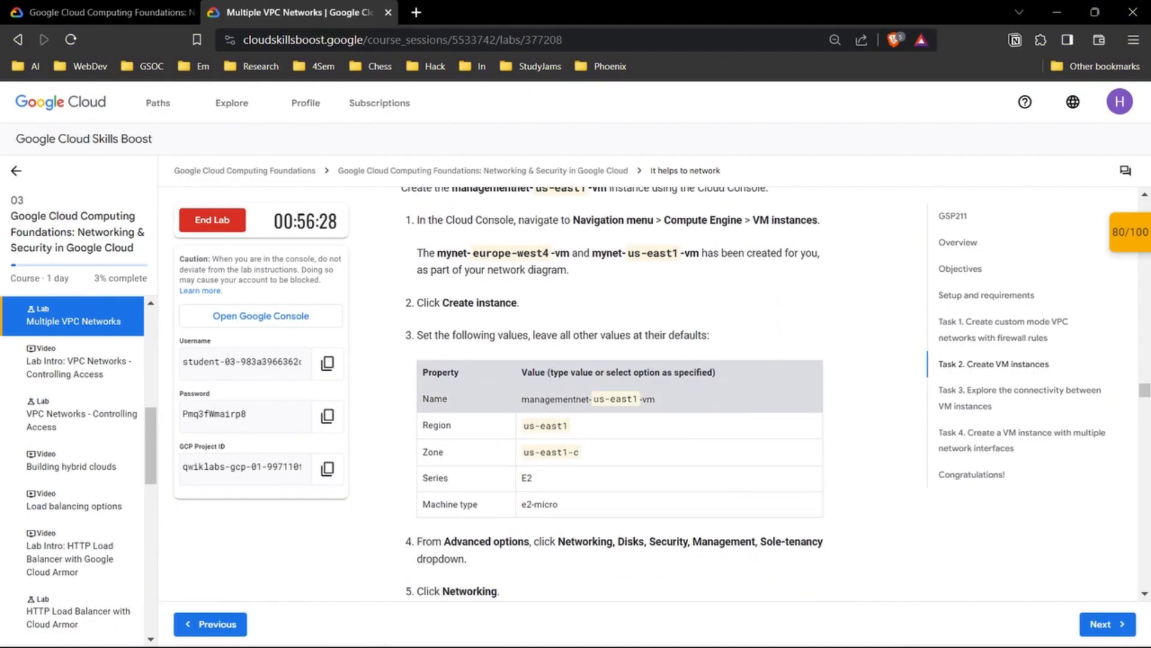
{"action": "left_click_drag", "start_coordinate": [656, 400], "coordinate": [522, 400]}
{"action": "key", "text": "ctrl+c"}
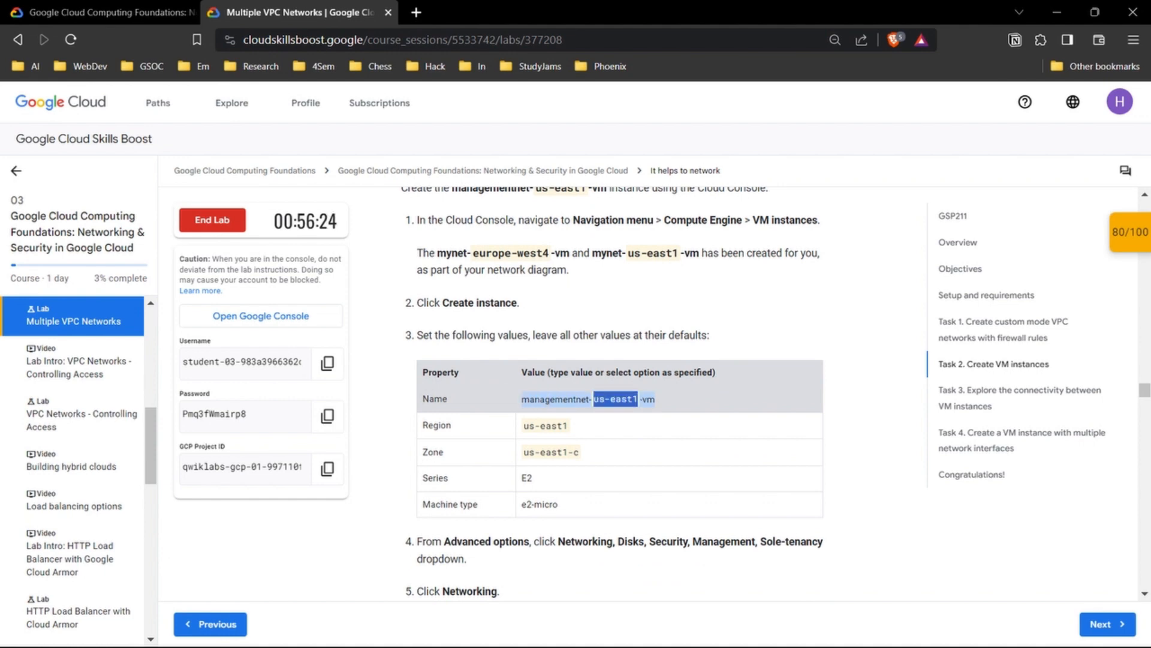
{"action": "mouse_move", "coordinate": [605, 644]}
{"action": "mouse_move", "coordinate": [638, 630]}
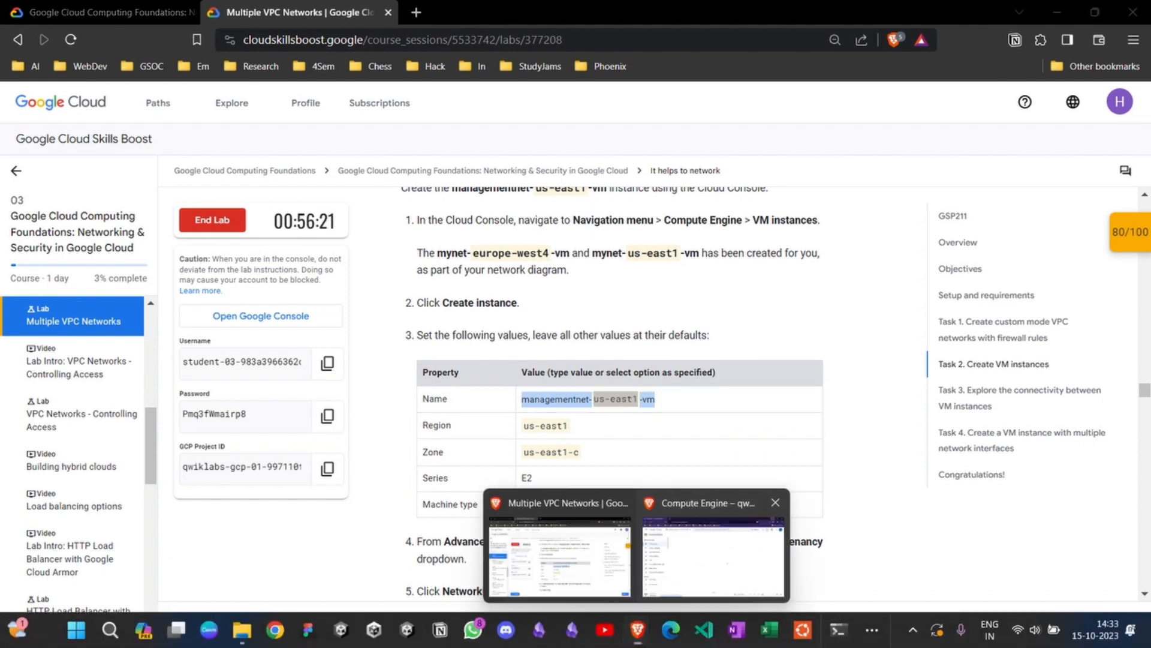
{"action": "left_click", "coordinate": [711, 558]}
{"action": "key", "text": "ctrl+v"}
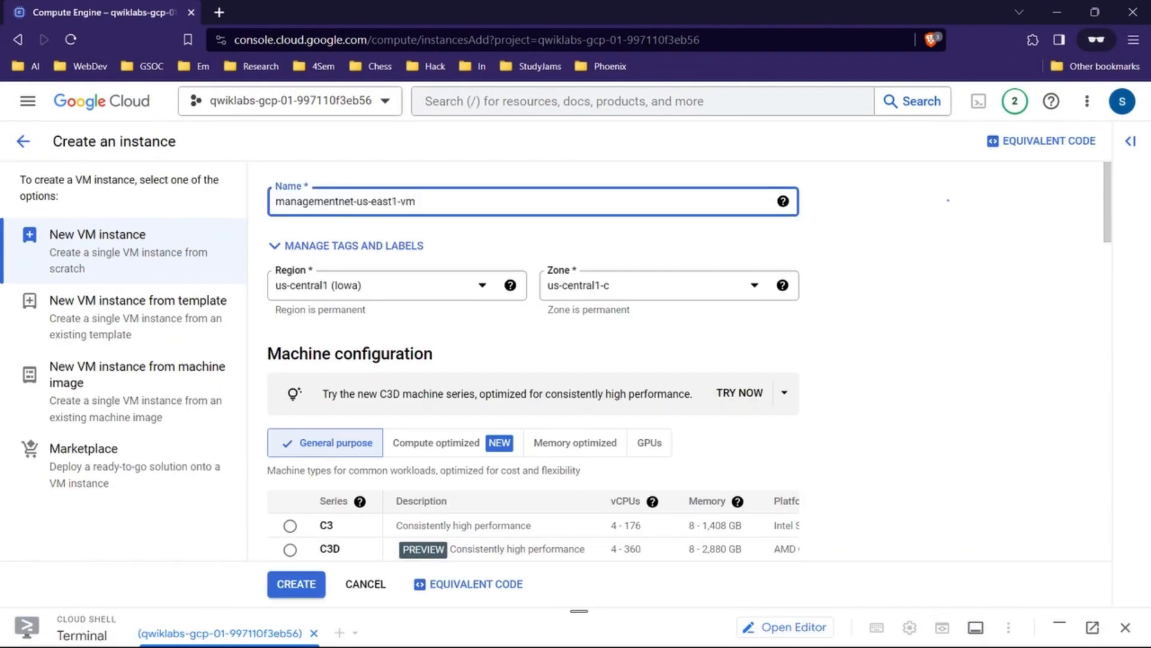
Set the instance's region to us-east1 (South Carolina) and its zone to us-east1-c
{"action": "left_click", "coordinate": [395, 286]}
{"action": "left_click", "coordinate": [384, 375]}
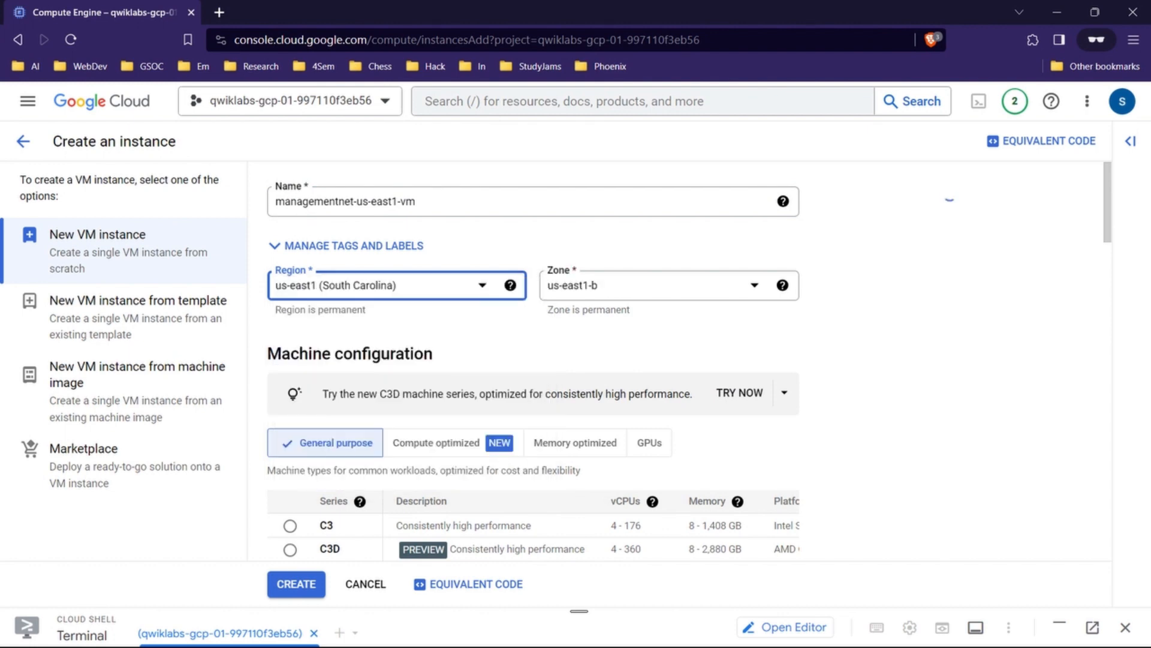
{"action": "key", "text": "Tab"}
{"action": "key", "text": "space"}
{"action": "key", "text": "Down"}
{"action": "key", "text": "Return"}
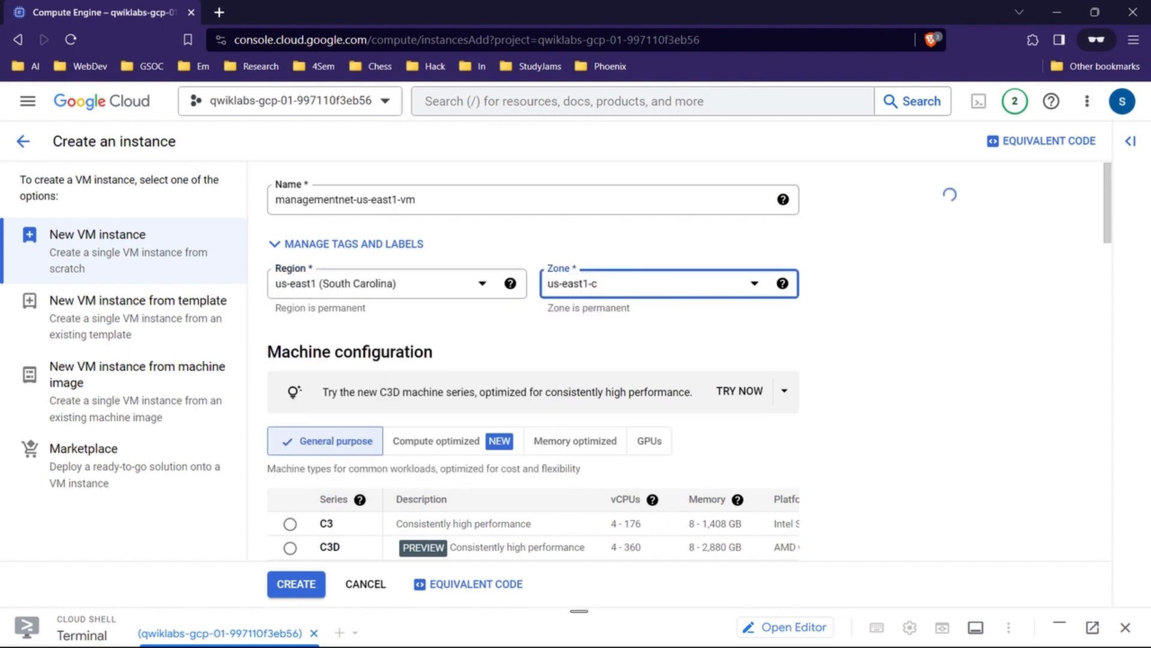
Check the instance form's machine settings against the lab's machine type, and read its network and subnetwork values
{"action": "scroll", "coordinate": [533, 360], "scroll_direction": "down", "scroll_amount": 5}
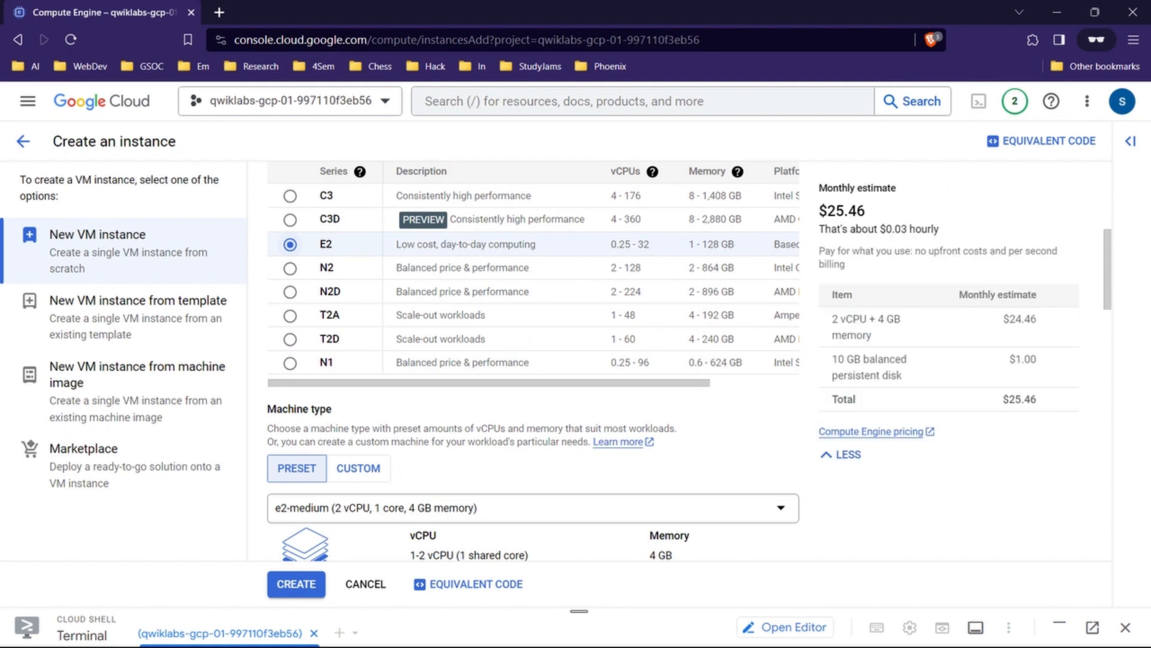
{"action": "scroll", "coordinate": [533, 360], "scroll_direction": "down", "scroll_amount": 2}
{"action": "scroll", "coordinate": [533, 360], "scroll_direction": "down", "scroll_amount": 2}
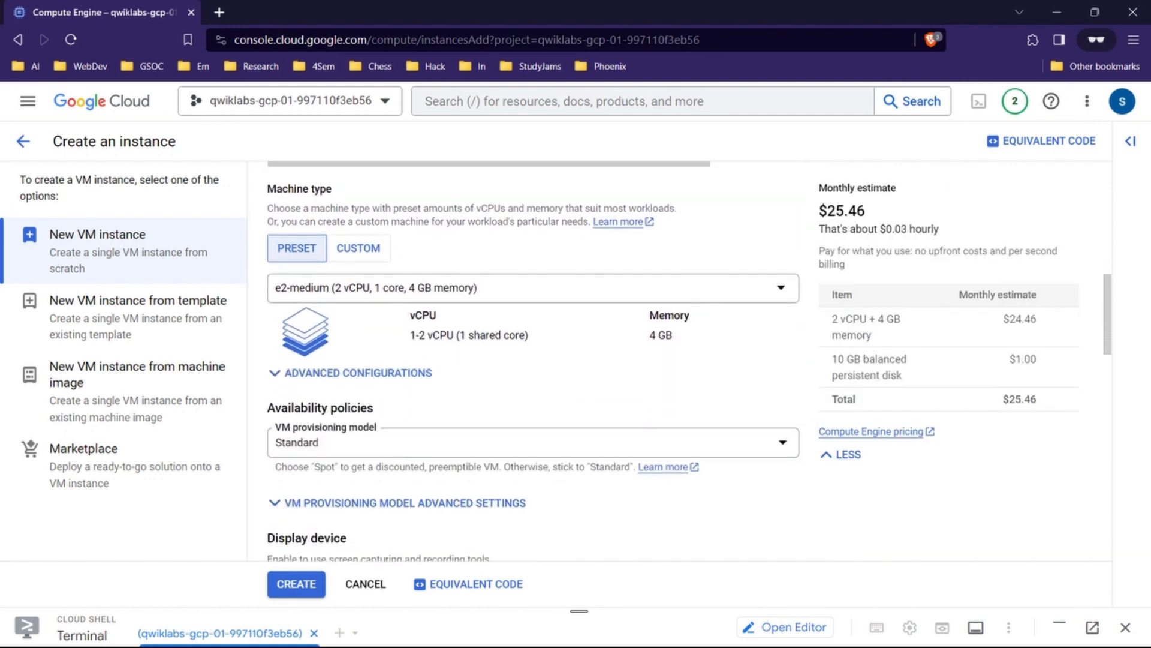
{"action": "key", "text": "alt+Tab"}
{"action": "scroll", "coordinate": [620, 390], "scroll_direction": "down", "scroll_amount": 2}
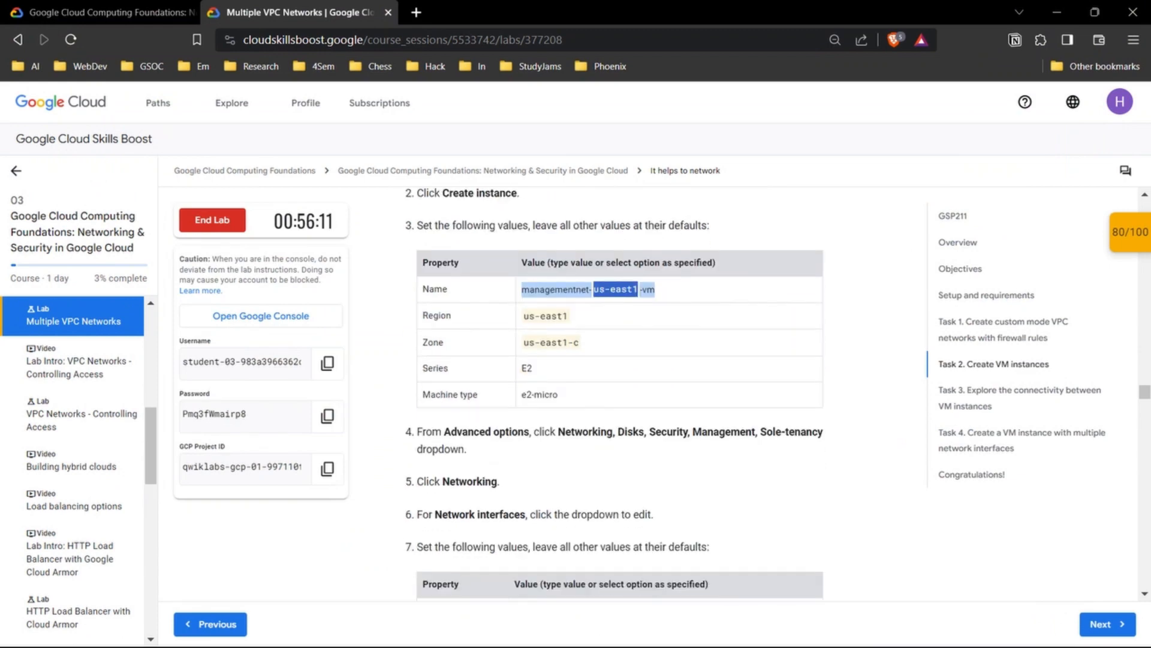
{"action": "double_click", "coordinate": [539, 395]}
{"action": "left_click", "coordinate": [575, 420]}
{"action": "scroll", "coordinate": [576, 419], "scroll_direction": "down", "scroll_amount": 1}
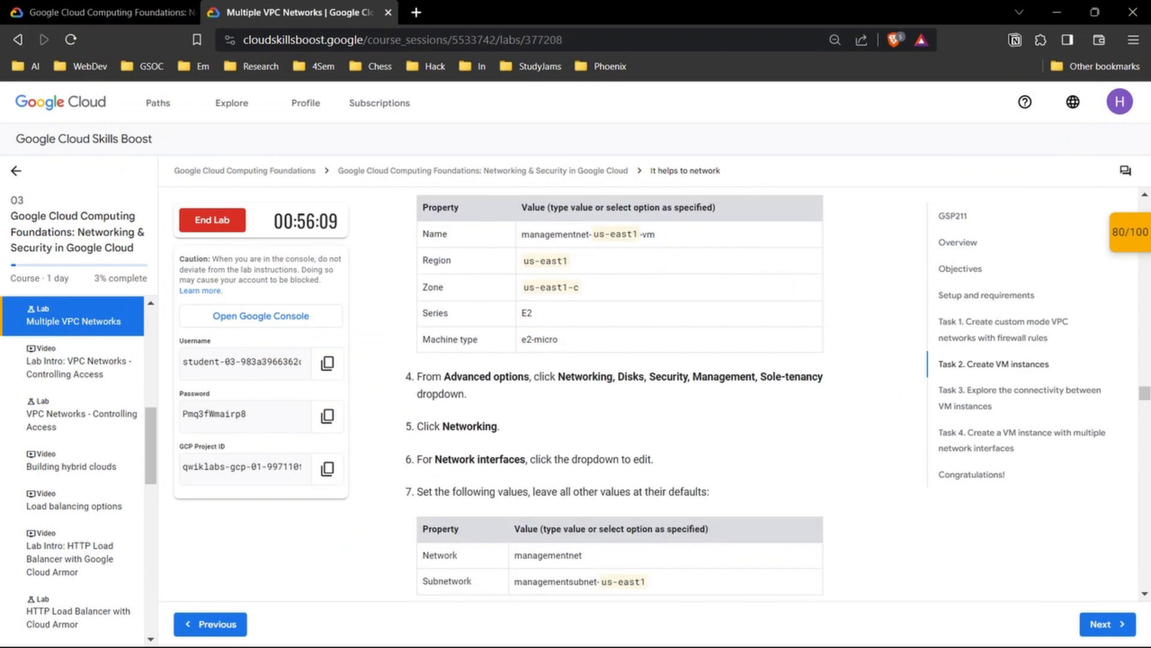
{"action": "scroll", "coordinate": [620, 419], "scroll_direction": "down", "scroll_amount": 2}
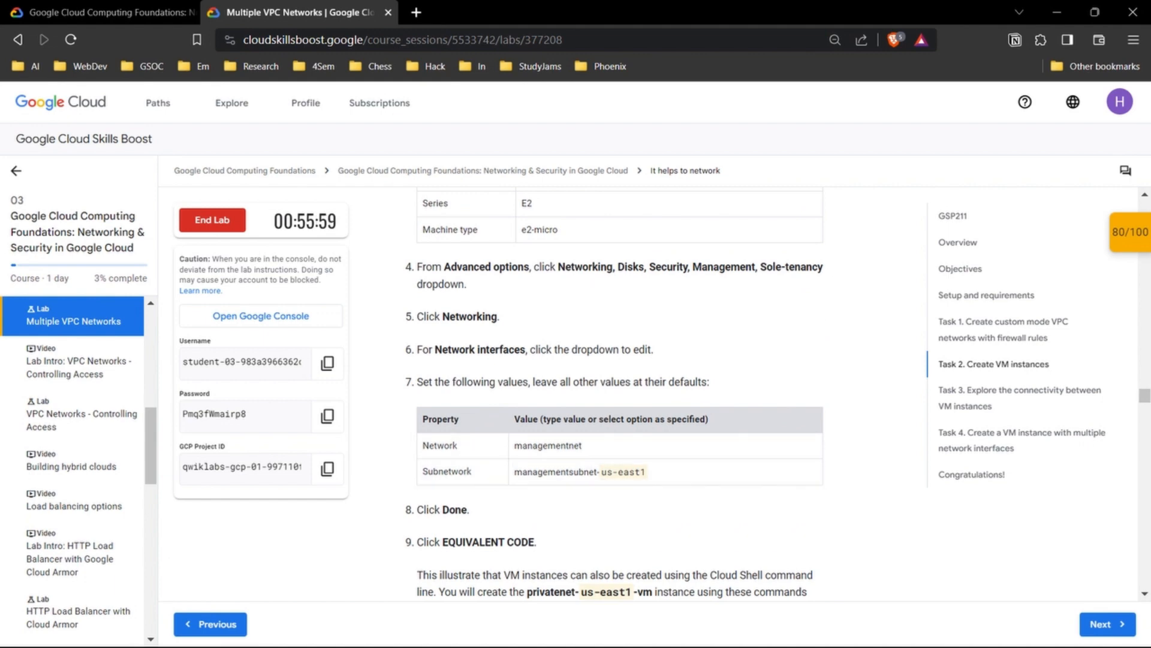
Return to the instance creation form and set the machine type to e2-micro
{"action": "mouse_move", "coordinate": [637, 637]}
{"action": "left_click", "coordinate": [714, 548]}
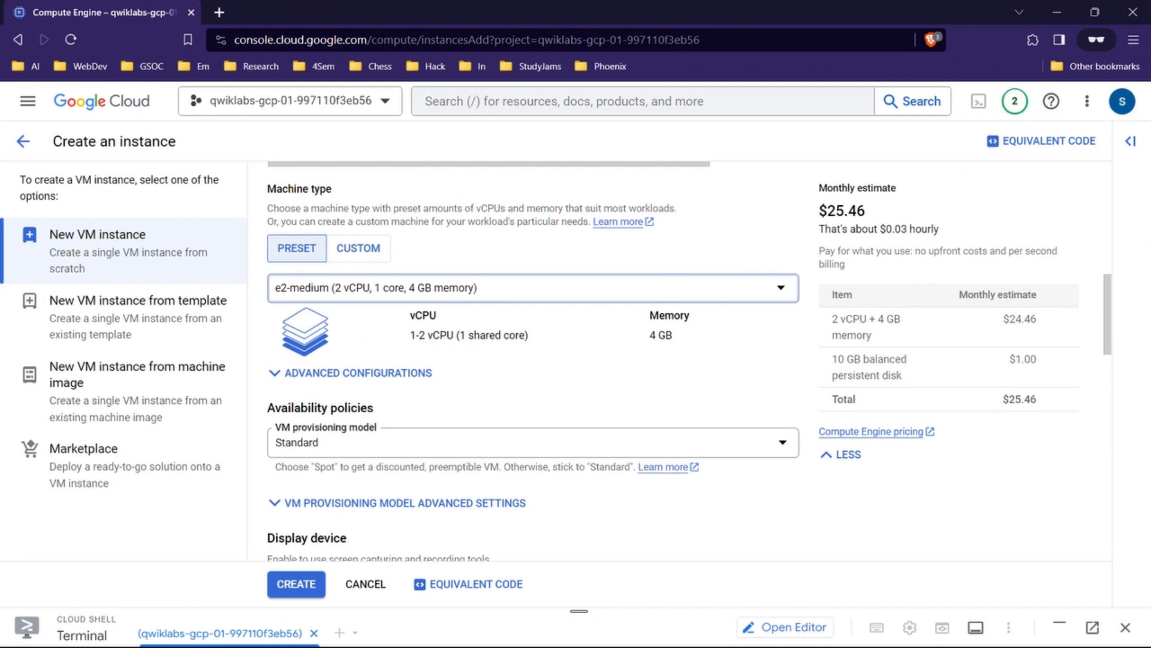
{"action": "left_click", "coordinate": [443, 288]}
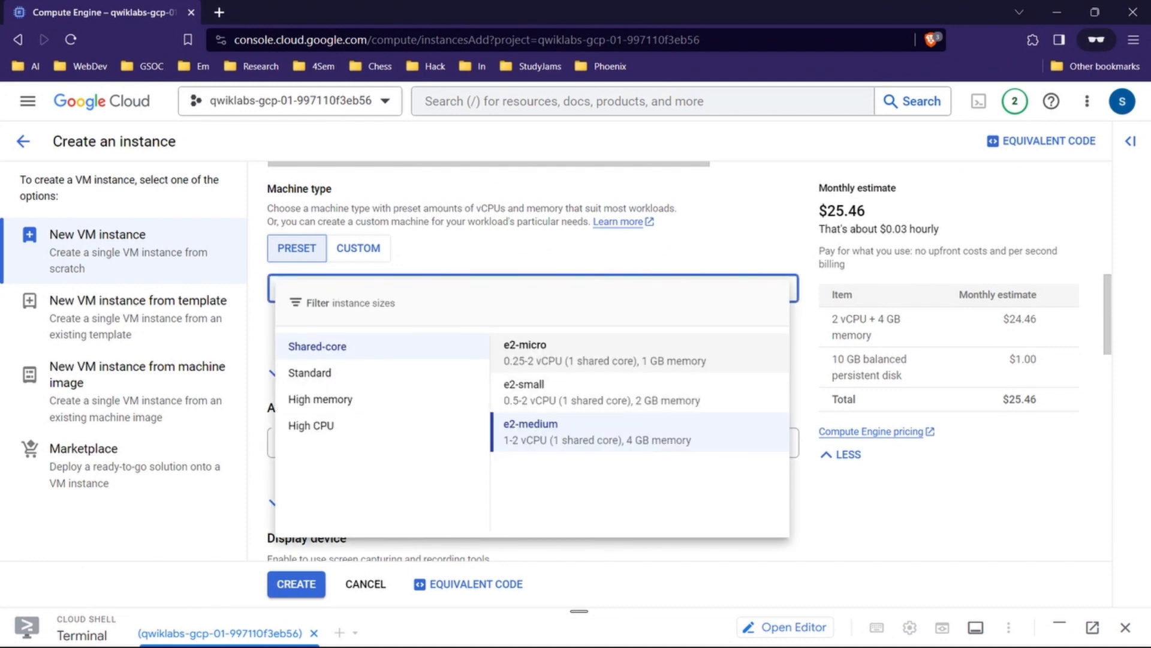
{"action": "left_click", "coordinate": [599, 353]}
Expand the Advanced options and their Networking section to reach the instance's network interfaces
{"action": "scroll", "coordinate": [599, 359], "scroll_direction": "down", "scroll_amount": 3}
{"action": "scroll", "coordinate": [947, 192], "scroll_direction": "down", "scroll_amount": 1}
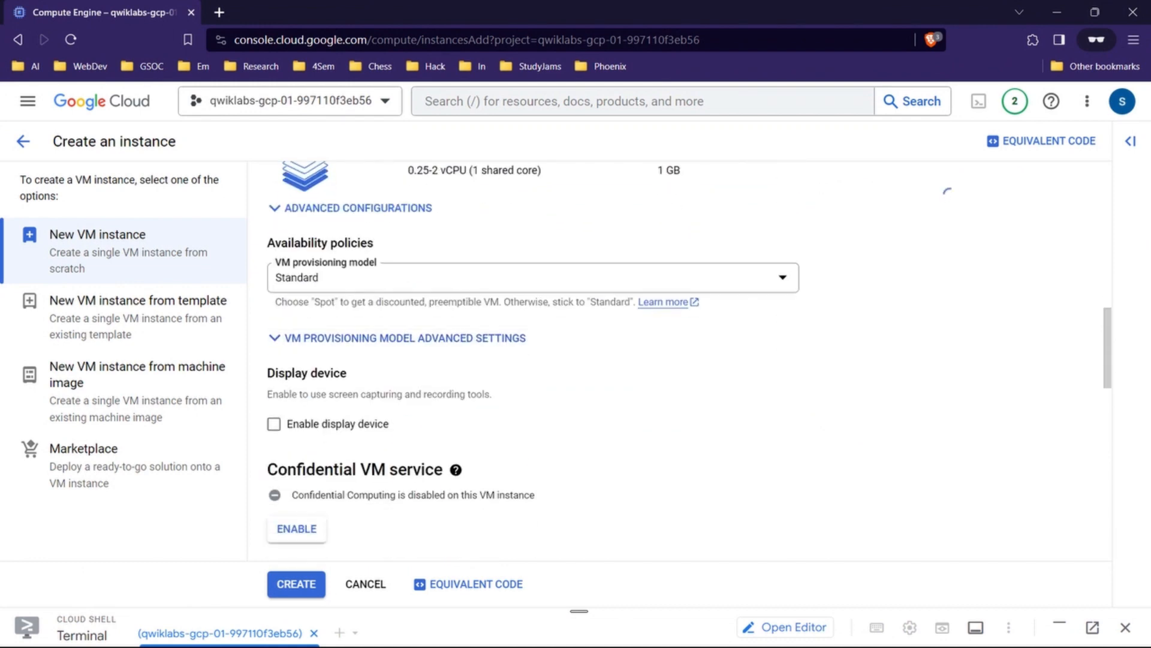
{"action": "scroll", "coordinate": [949, 194], "scroll_direction": "down", "scroll_amount": 12}
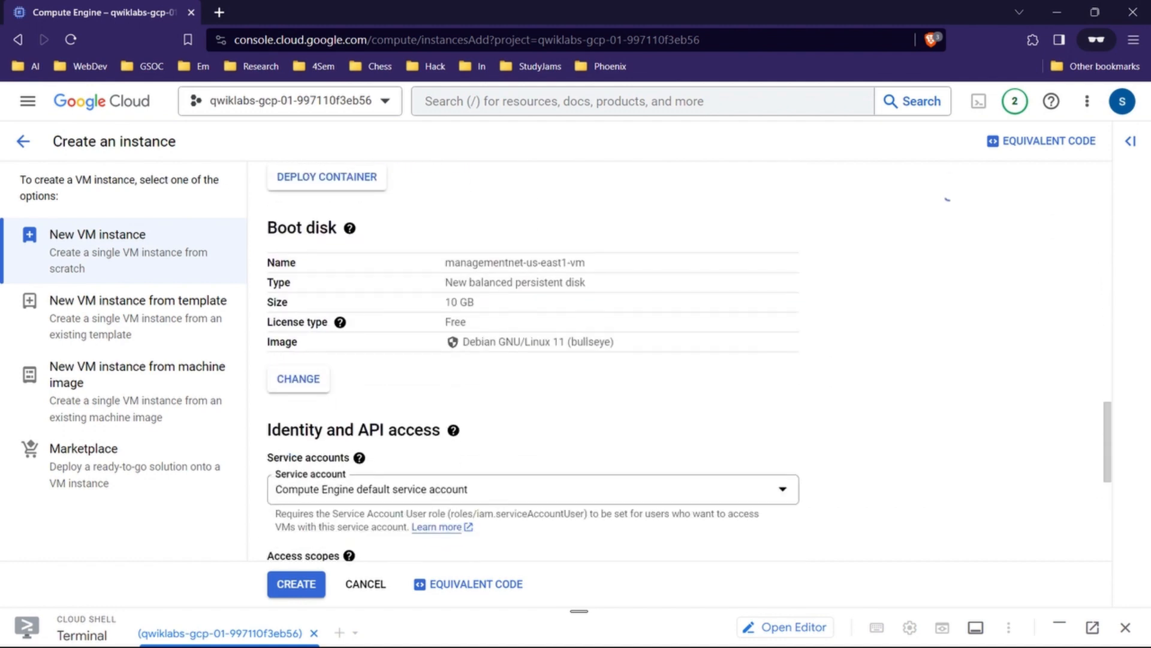
{"action": "scroll", "coordinate": [471, 408], "scroll_direction": "up", "scroll_amount": 2}
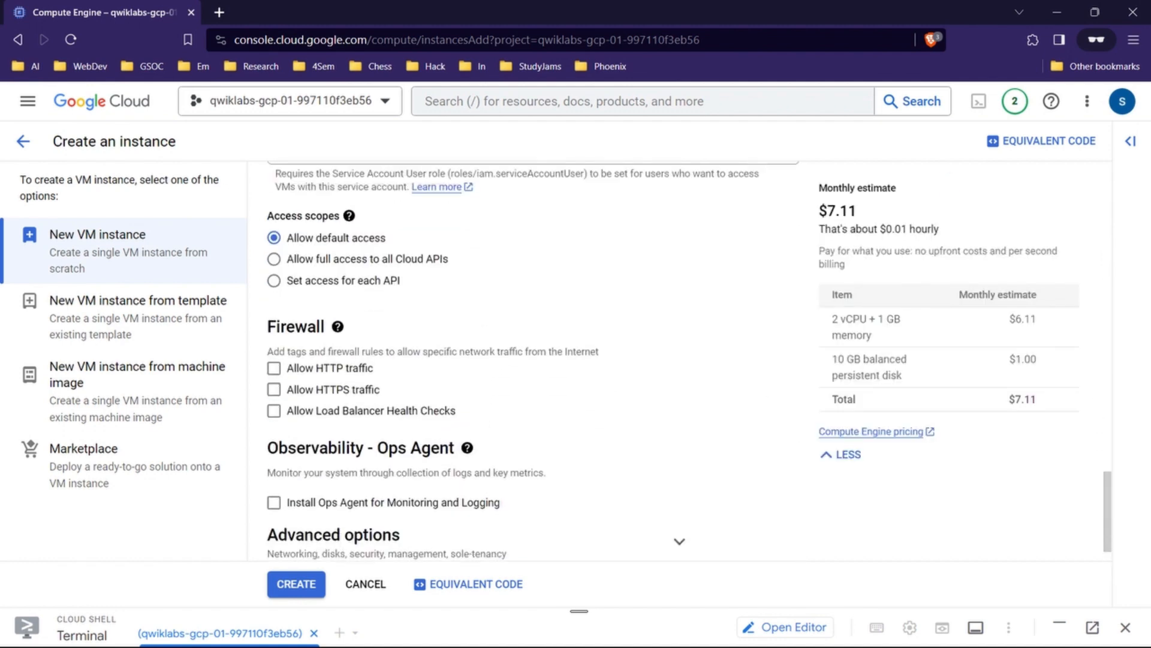
{"action": "scroll", "coordinate": [470, 408], "scroll_direction": "up", "scroll_amount": 2}
{"action": "scroll", "coordinate": [471, 408], "scroll_direction": "down", "scroll_amount": 5}
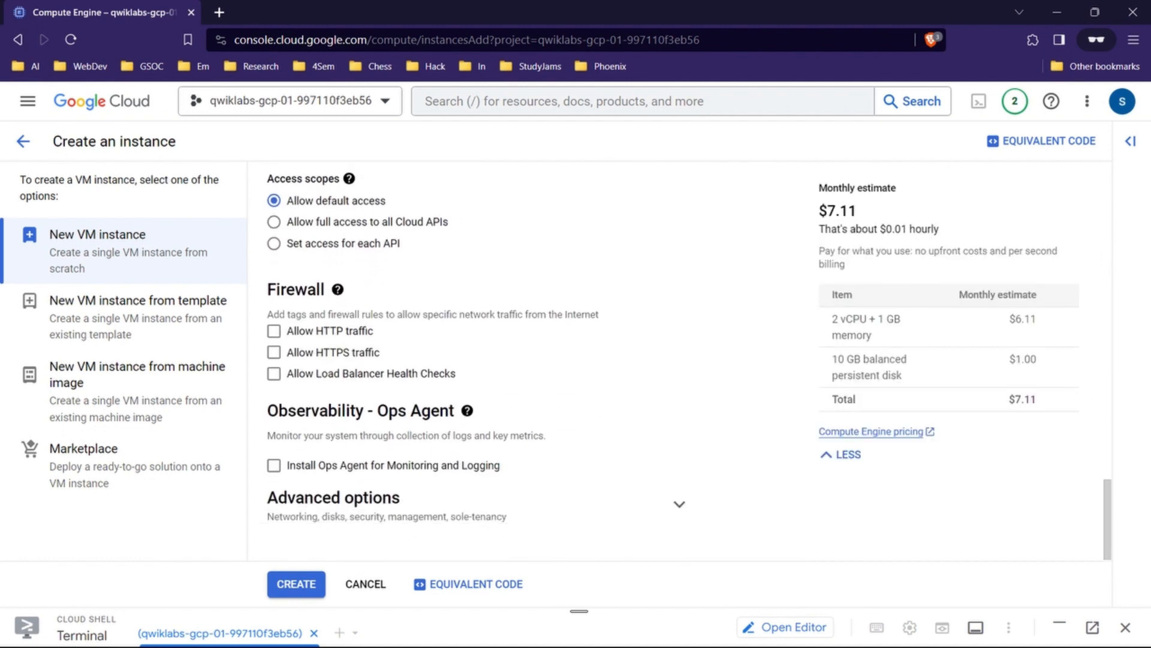
{"action": "left_click", "coordinate": [680, 504]}
{"action": "scroll", "coordinate": [679, 261], "scroll_direction": "down", "scroll_amount": 5}
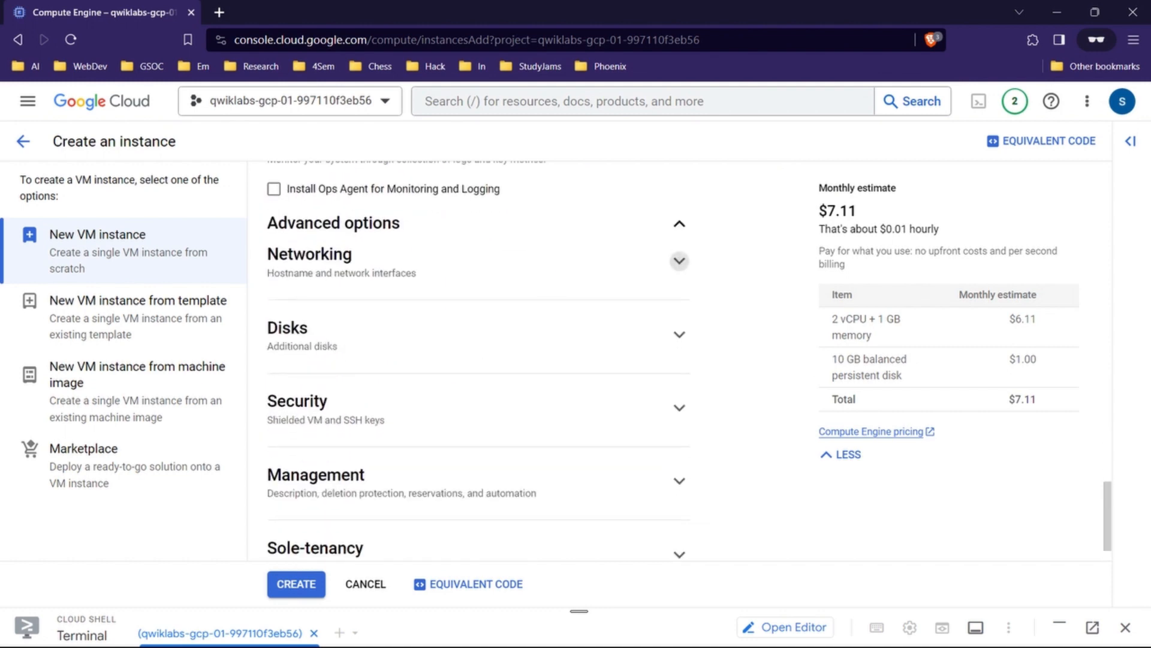
{"action": "left_click", "coordinate": [680, 261]}
{"action": "scroll", "coordinate": [679, 260], "scroll_direction": "down", "scroll_amount": 5}
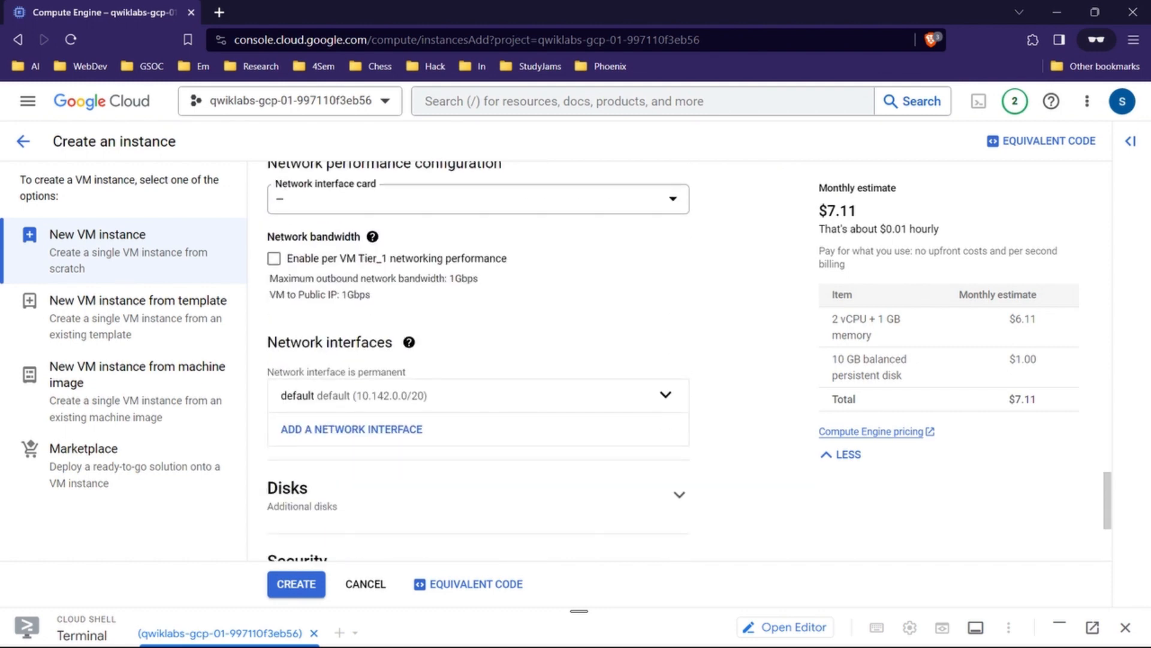
Examine the Network interfaces section and its help note on how many interfaces a VM instance can have
{"action": "left_click_drag", "start_coordinate": [267, 320], "coordinate": [409, 320]}
{"action": "left_click", "coordinate": [409, 320]}
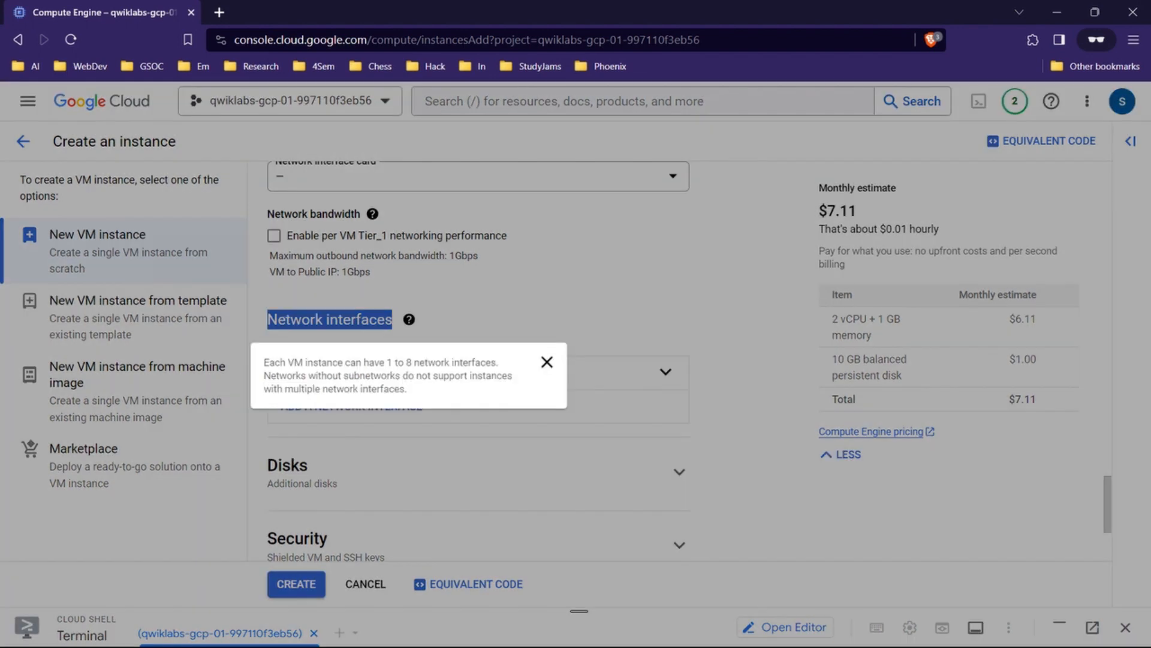
{"action": "left_click", "coordinate": [547, 361]}
{"action": "scroll", "coordinate": [547, 362], "scroll_direction": "down", "scroll_amount": 1}
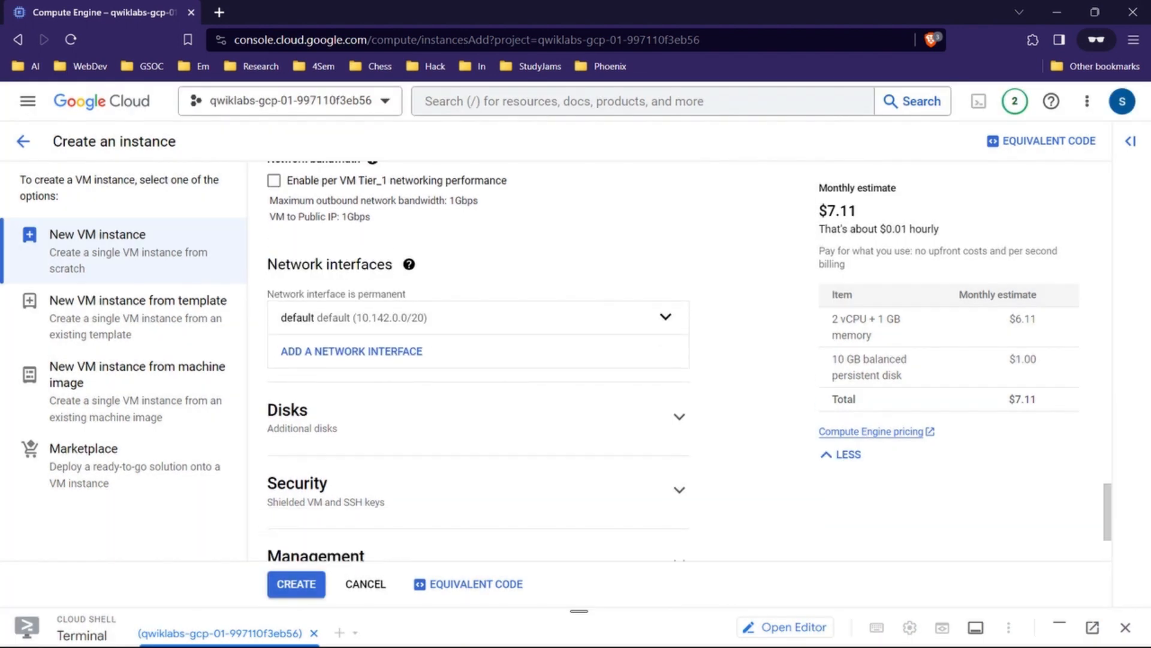
{"action": "left_click_drag", "start_coordinate": [267, 264], "coordinate": [380, 263]}
{"action": "left_click", "coordinate": [268, 264]}
{"action": "left_click", "coordinate": [267, 264]}
{"action": "left_click_drag", "start_coordinate": [267, 264], "coordinate": [369, 263]}
{"action": "left_click", "coordinate": [369, 264]}
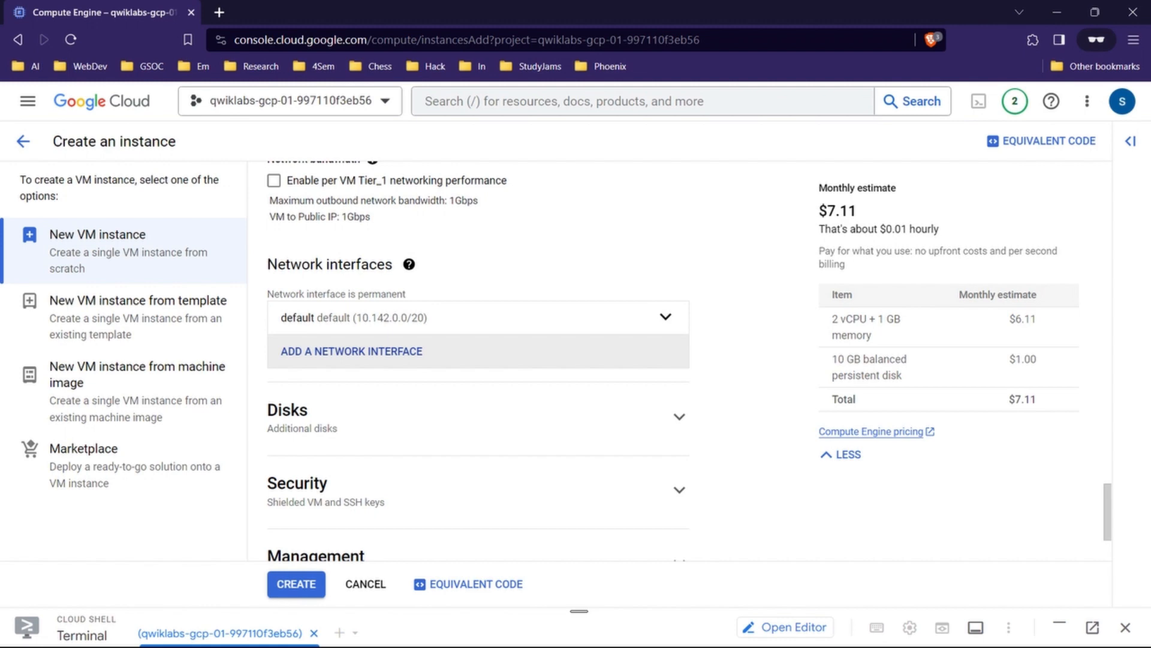
Add a second network interface to the instance on managementnet with the managementsubnet-us-east1 subnetwork
{"action": "left_click", "coordinate": [664, 354]}
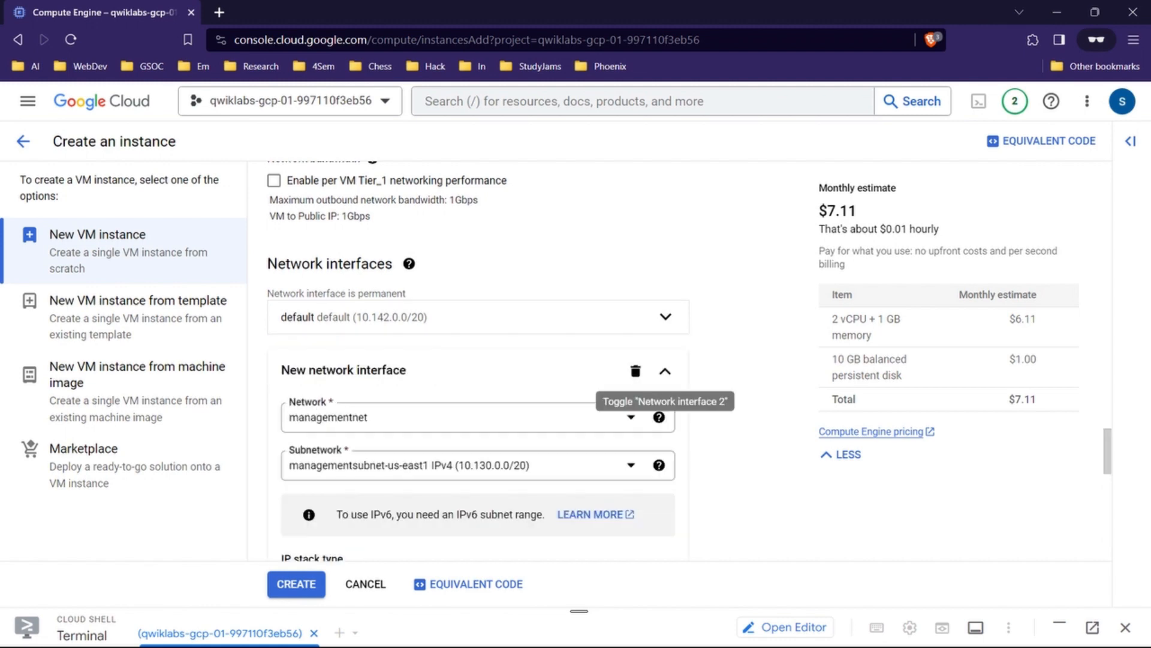
{"action": "scroll", "coordinate": [664, 360], "scroll_direction": "down", "scroll_amount": 3}
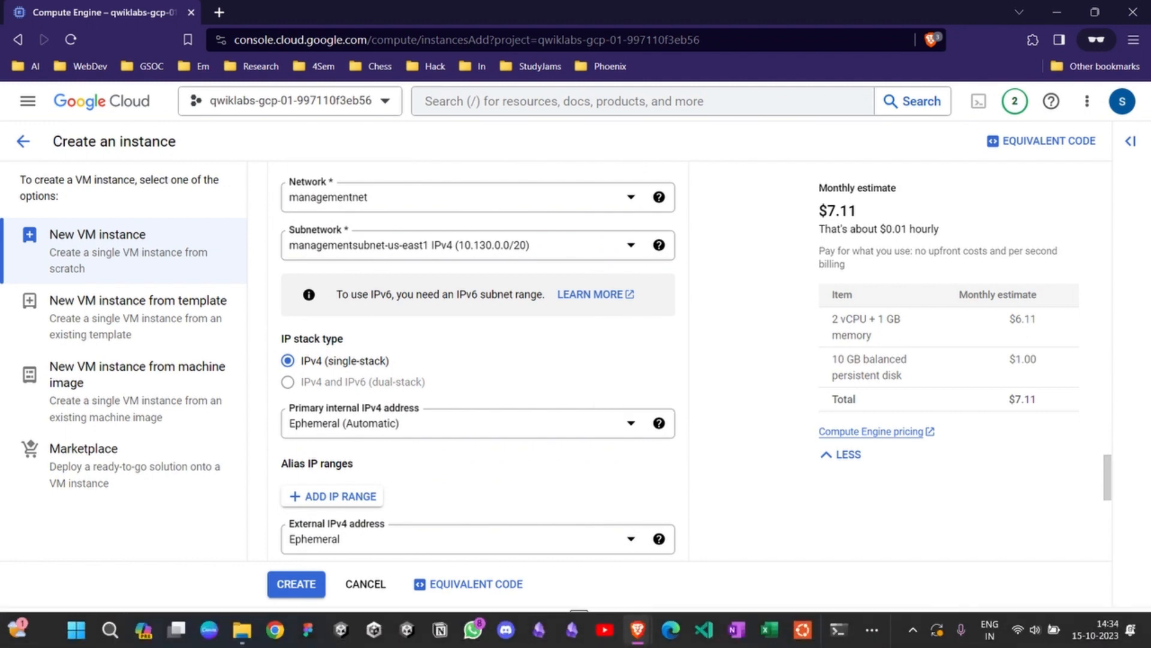
Compare the new interface's network and subnetwork with the values given in the lab instructions
{"action": "mouse_move", "coordinate": [637, 630]}
{"action": "left_click", "coordinate": [555, 542]}
{"action": "scroll", "coordinate": [611, 390], "scroll_direction": "down", "scroll_amount": 3}
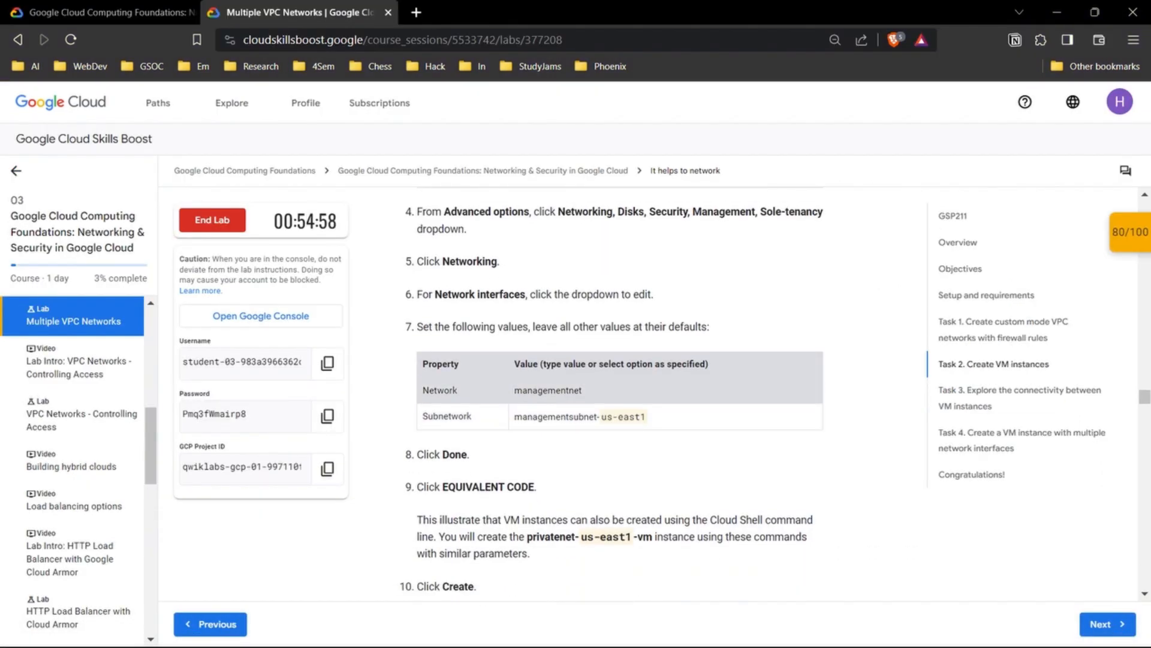
{"action": "left_click_drag", "start_coordinate": [582, 390], "coordinate": [514, 391]}
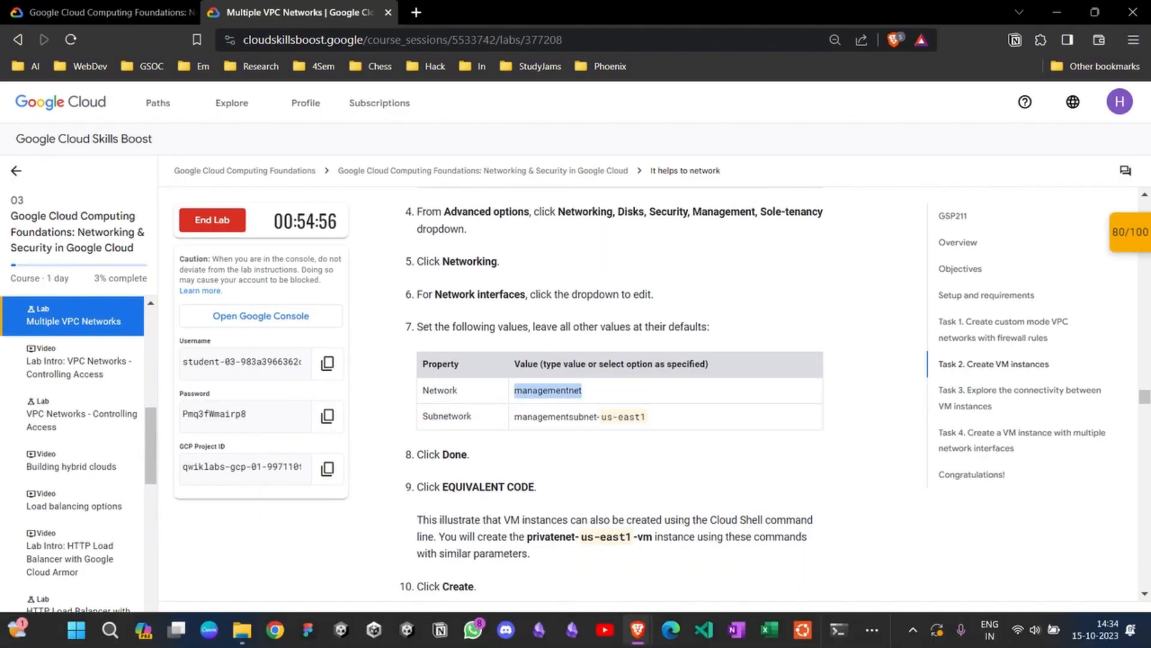
{"action": "mouse_move", "coordinate": [637, 630]}
{"action": "left_click", "coordinate": [714, 543]}
{"action": "scroll", "coordinate": [478, 359], "scroll_direction": "up", "scroll_amount": 1}
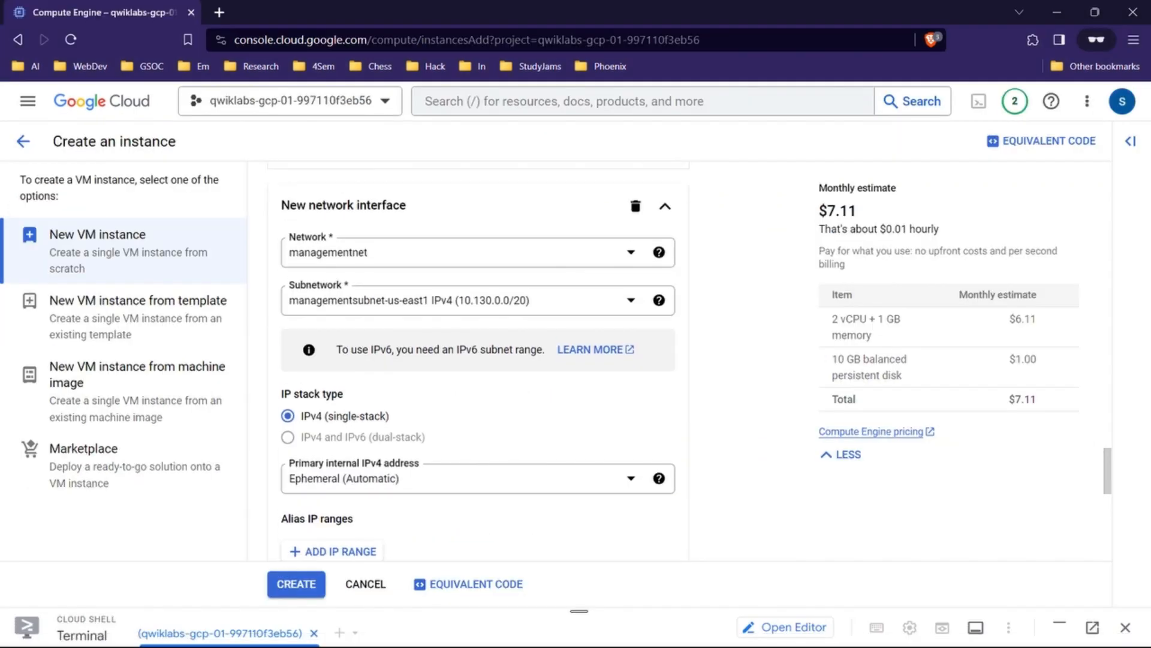
{"action": "mouse_move", "coordinate": [670, 629]}
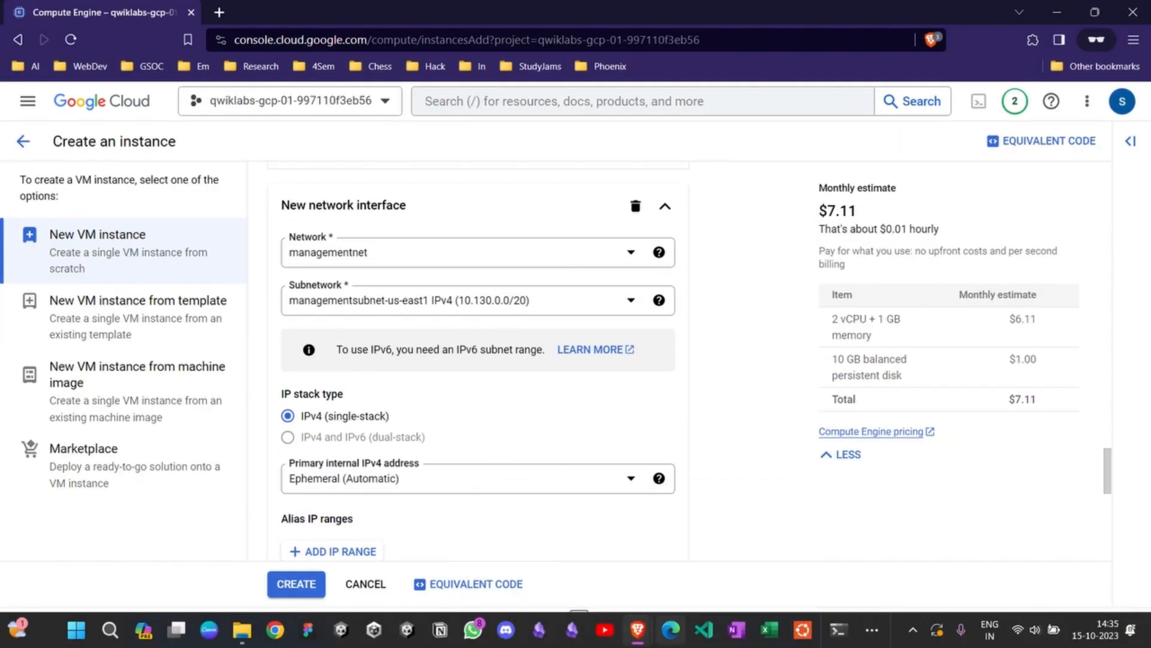
{"action": "left_click", "coordinate": [713, 555]}
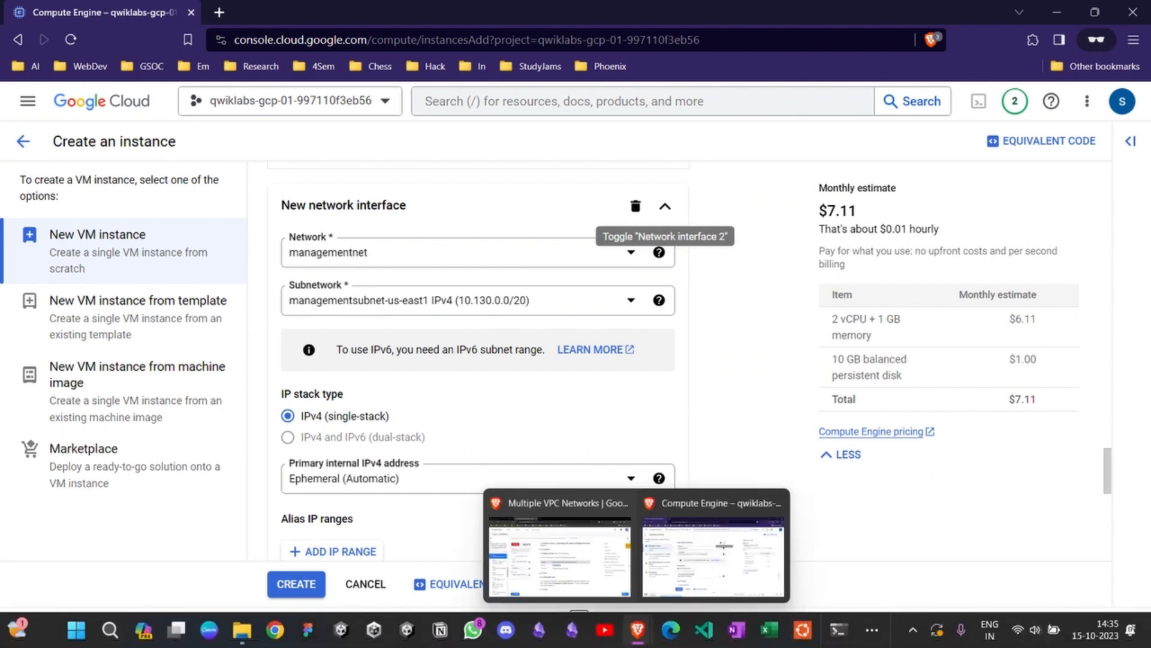
{"action": "left_click", "coordinate": [560, 554]}
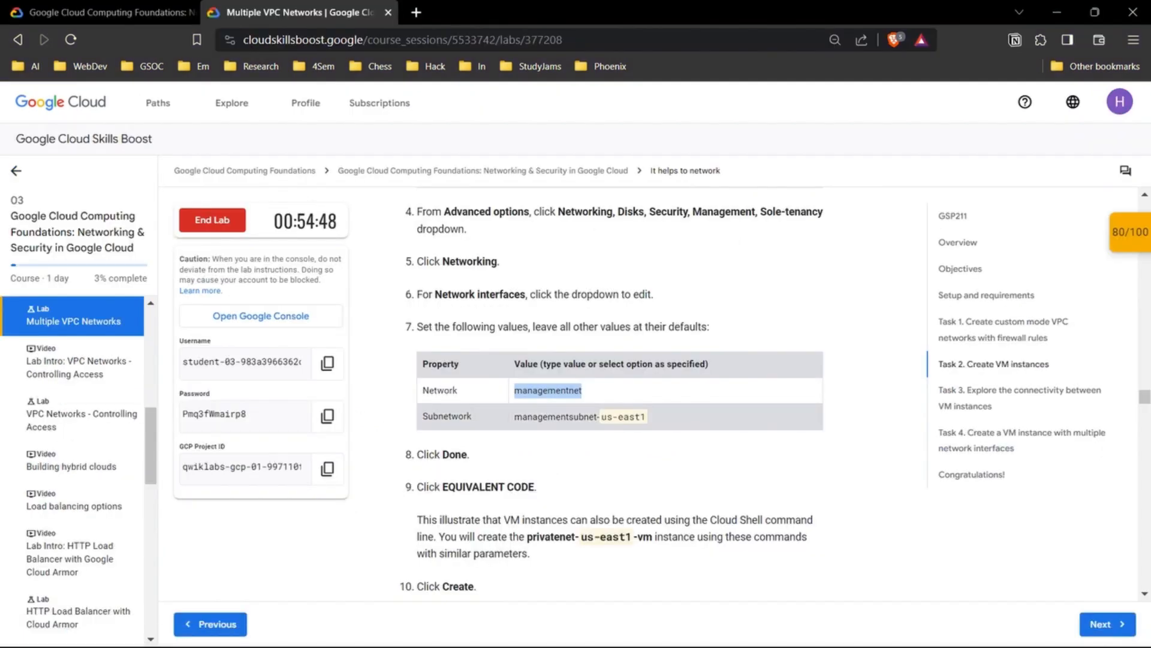
{"action": "mouse_move", "coordinate": [638, 629]}
{"action": "left_click", "coordinate": [717, 553]}
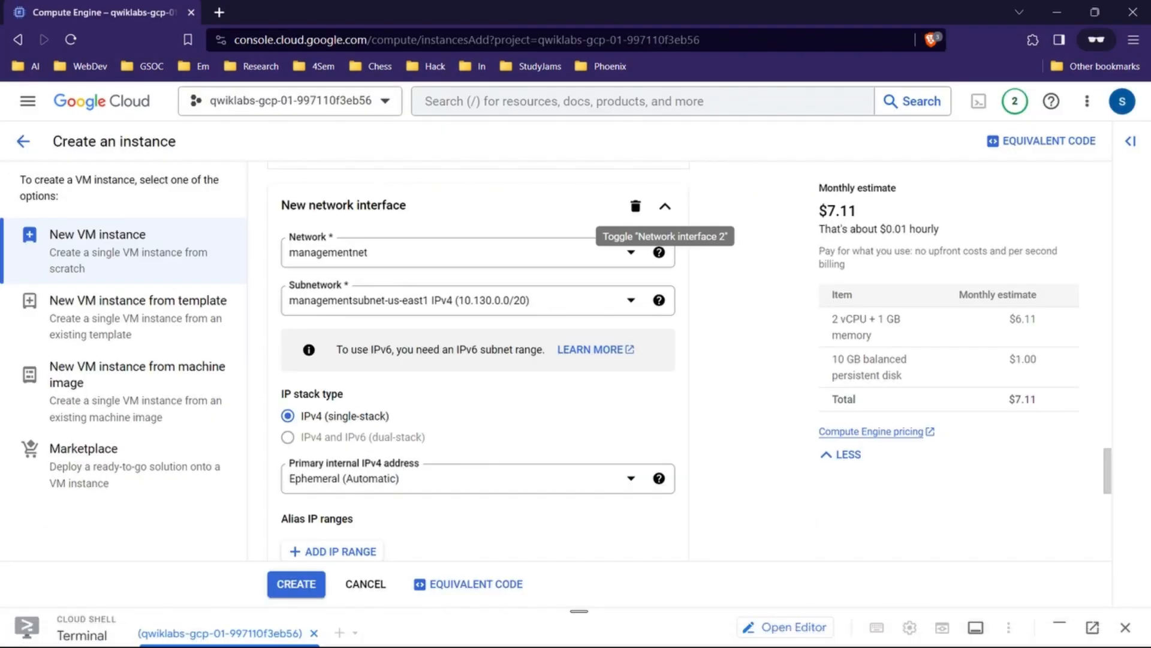
Check the lab's instruction following the interface values, and confirm the new managementnet network interface in the instance form
{"action": "scroll", "coordinate": [478, 361], "scroll_direction": "down", "scroll_amount": 4}
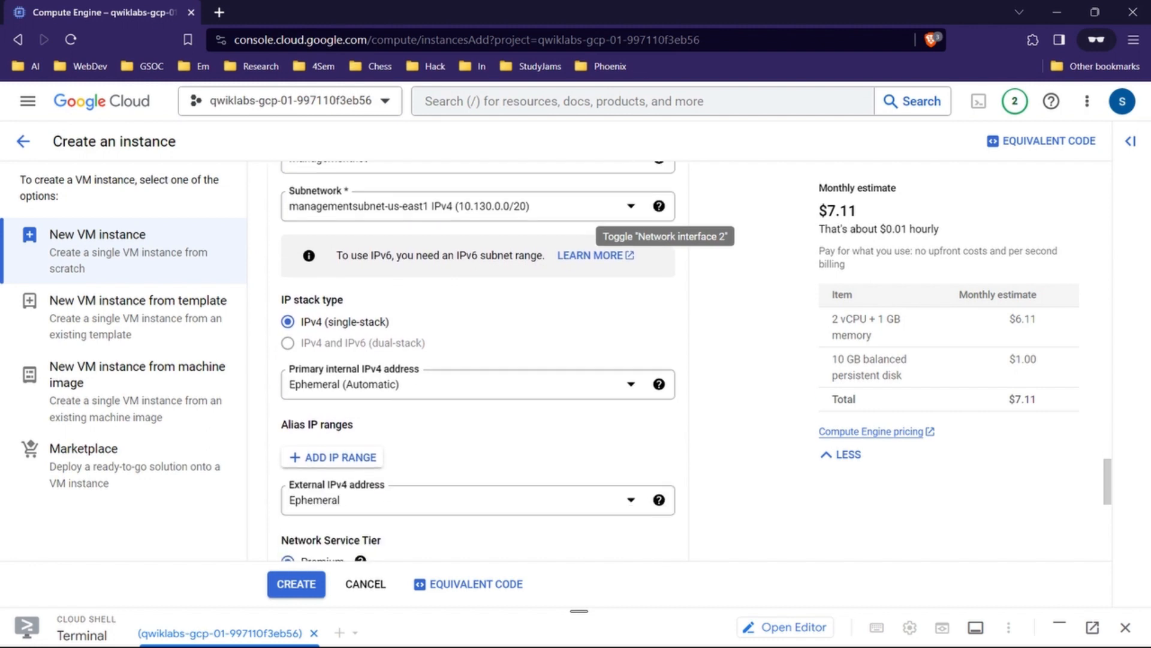
{"action": "scroll", "coordinate": [478, 362], "scroll_direction": "down", "scroll_amount": 2}
{"action": "mouse_move", "coordinate": [638, 630]}
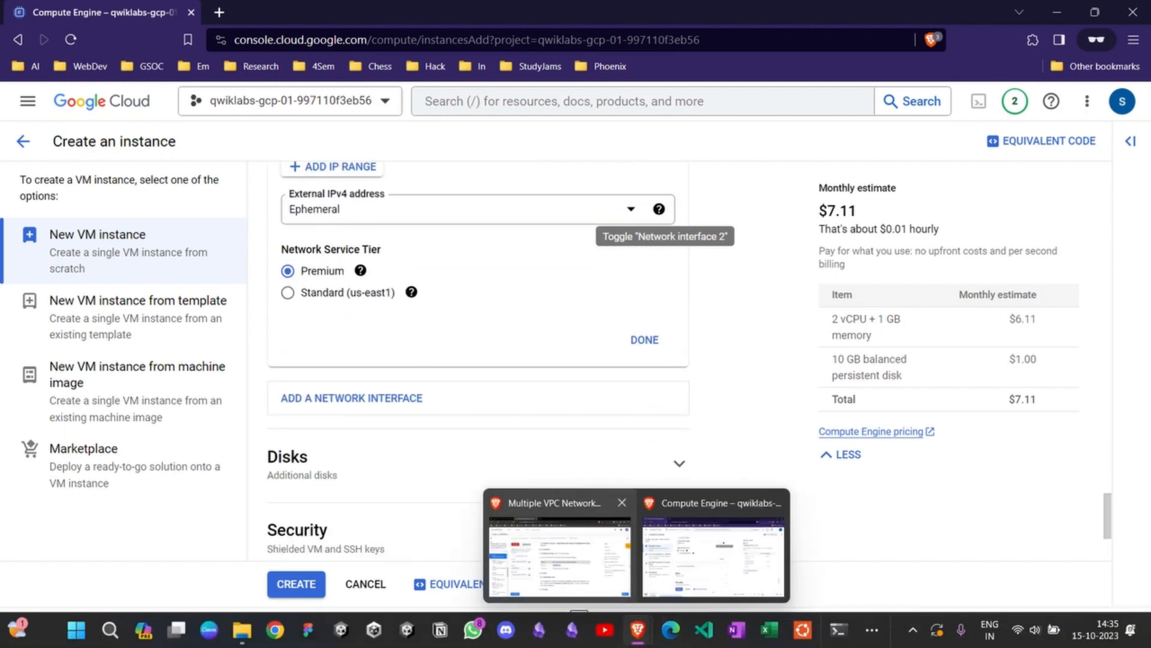
{"action": "left_click", "coordinate": [561, 555]}
{"action": "scroll", "coordinate": [611, 390], "scroll_direction": "down", "scroll_amount": 1}
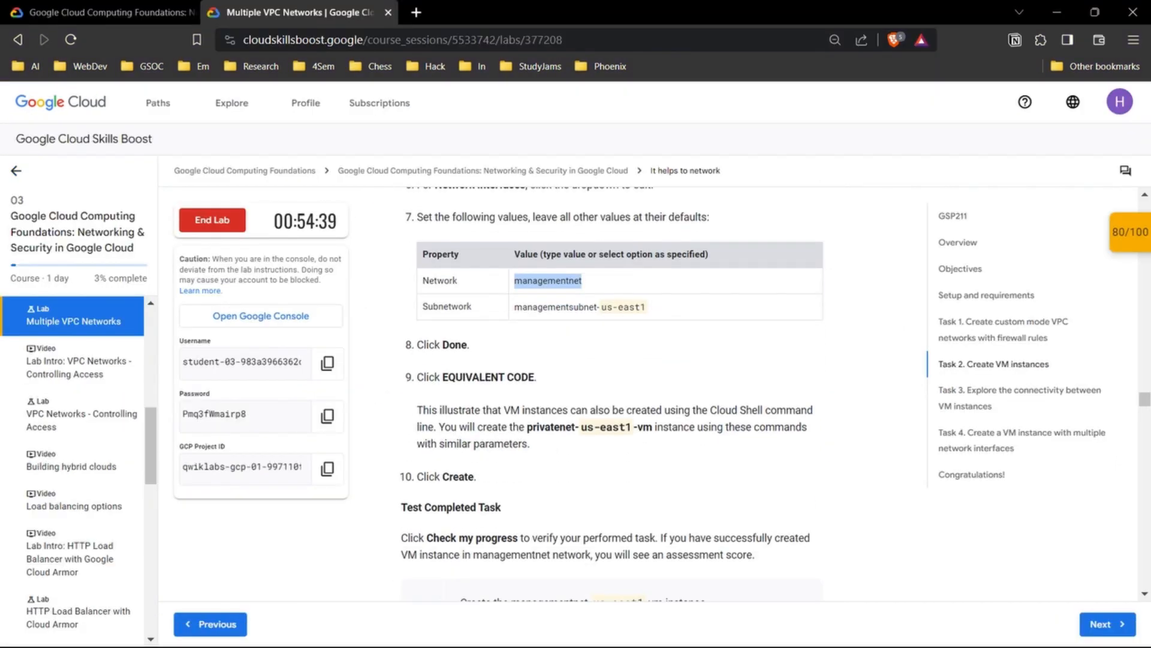
{"action": "scroll", "coordinate": [611, 390], "scroll_direction": "down", "scroll_amount": 2}
{"action": "mouse_move", "coordinate": [637, 629]}
{"action": "left_click", "coordinate": [720, 551]}
{"action": "left_click", "coordinate": [637, 341]}
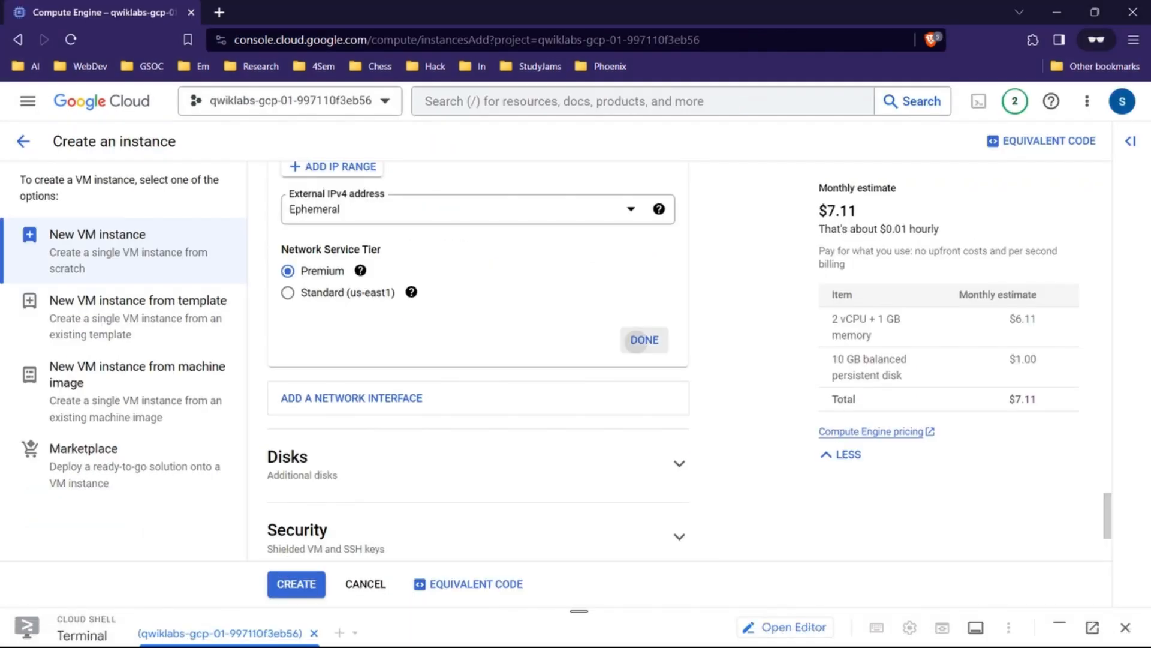
{"action": "scroll", "coordinate": [637, 341], "scroll_direction": "up", "scroll_amount": 2}
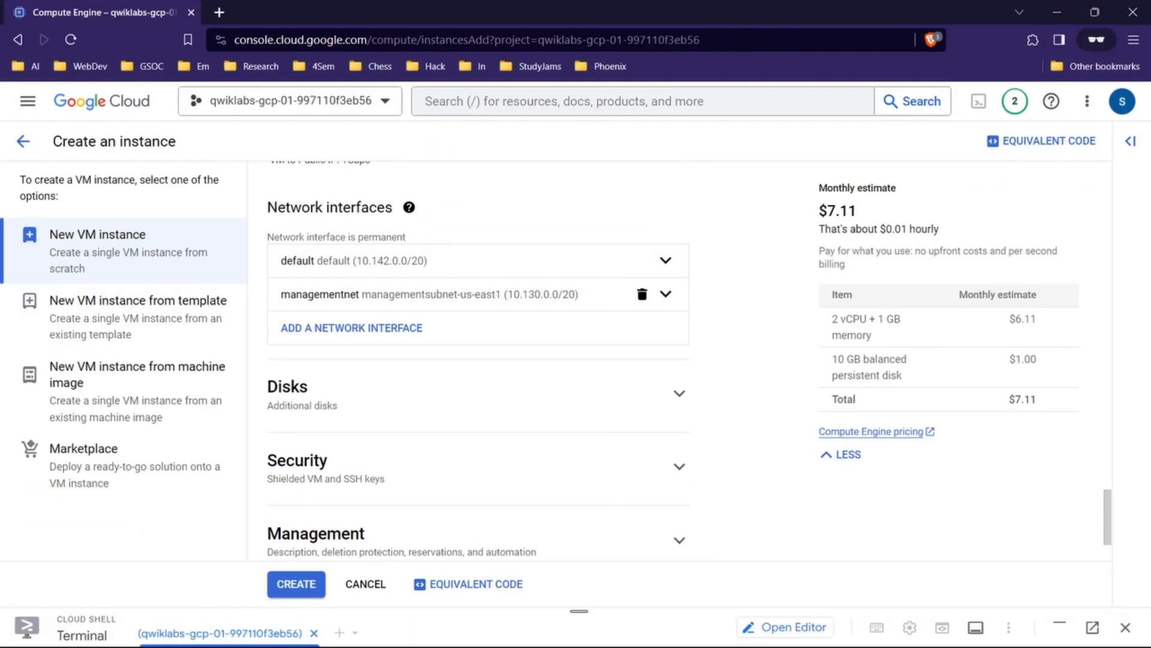
Create the managementnet-us-east1-vm instance and check its status in the VM instances list
{"action": "left_click", "coordinate": [296, 583]}
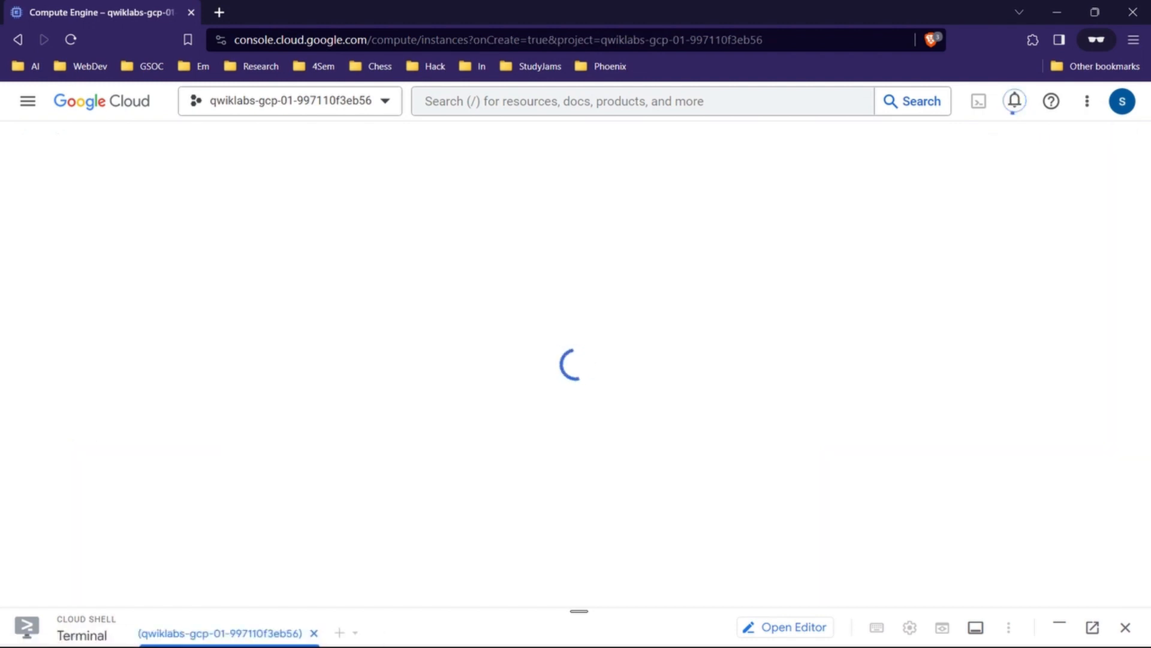
{"action": "mouse_move", "coordinate": [637, 630]}
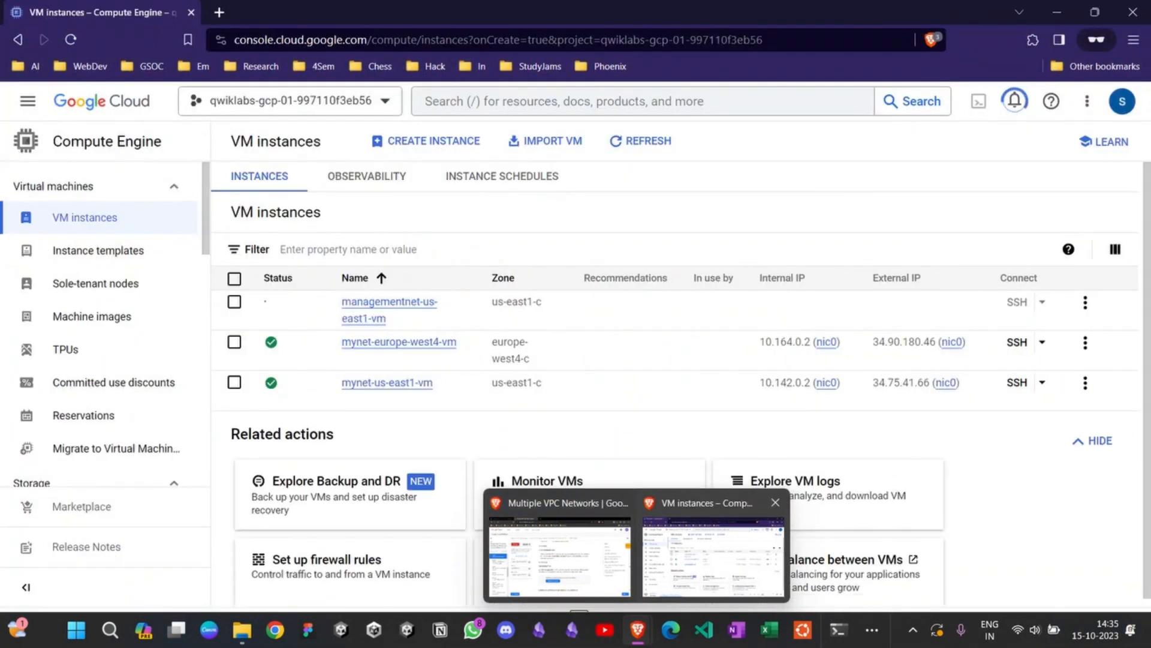
{"action": "left_click", "coordinate": [690, 553]}
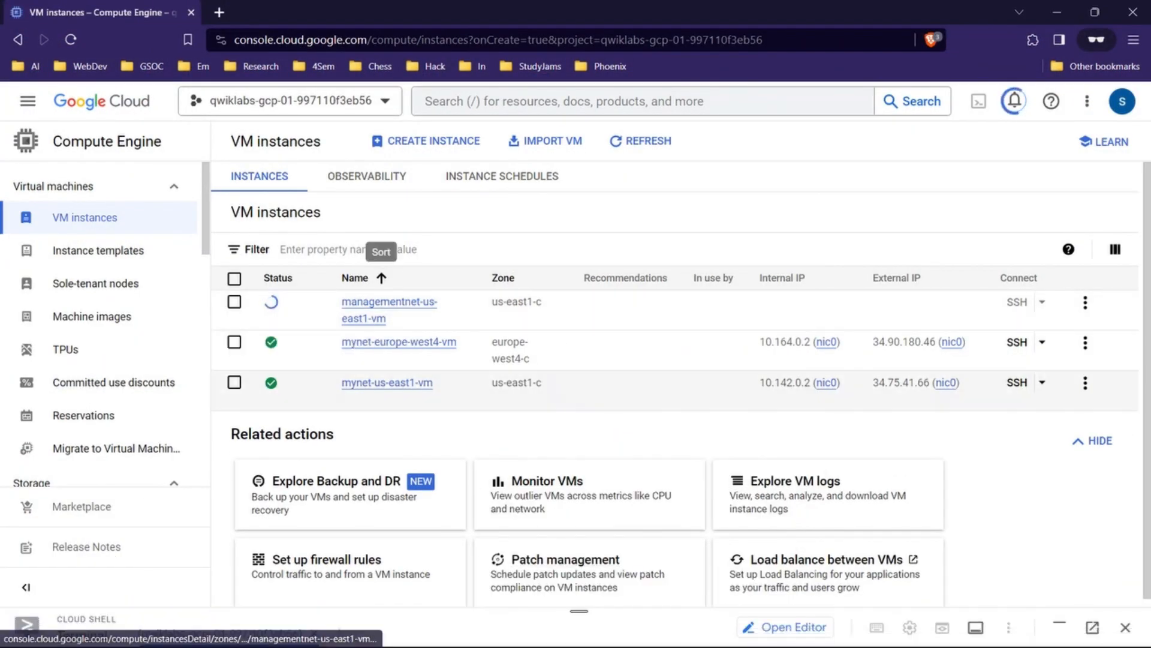
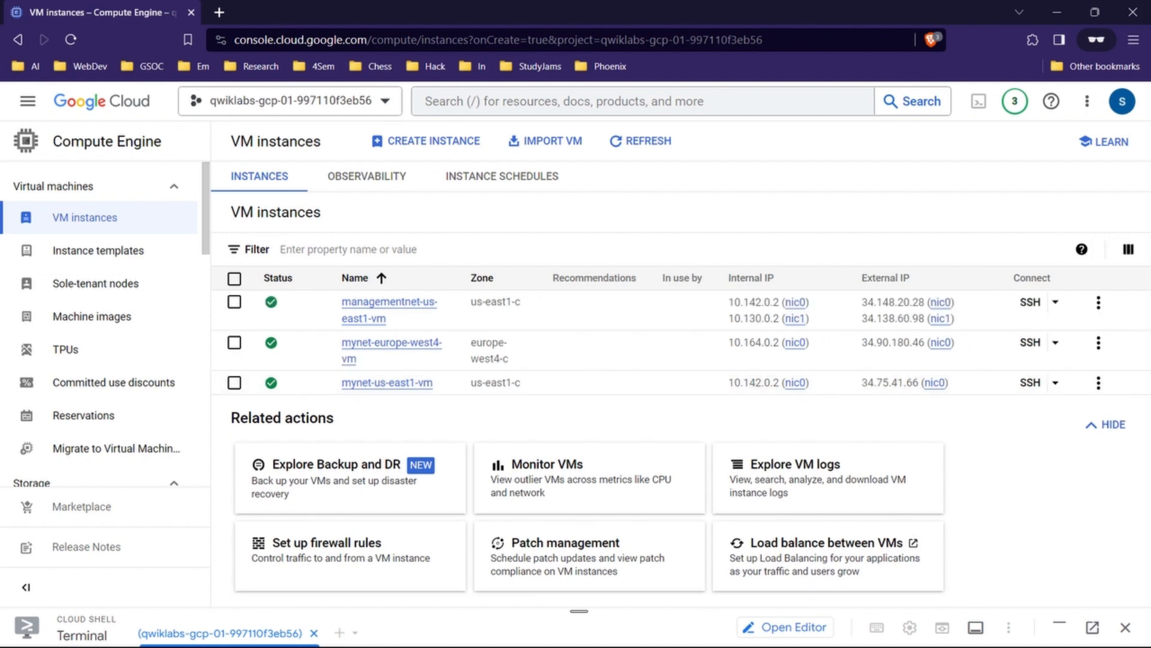
Return to the lab page and check the progress for creating the managementnet-us-east1-vm instance
{"action": "left_click", "coordinate": [1057, 12]}
{"action": "left_click", "coordinate": [518, 518]}
{"action": "scroll", "coordinate": [518, 517], "scroll_direction": "down", "scroll_amount": 3}
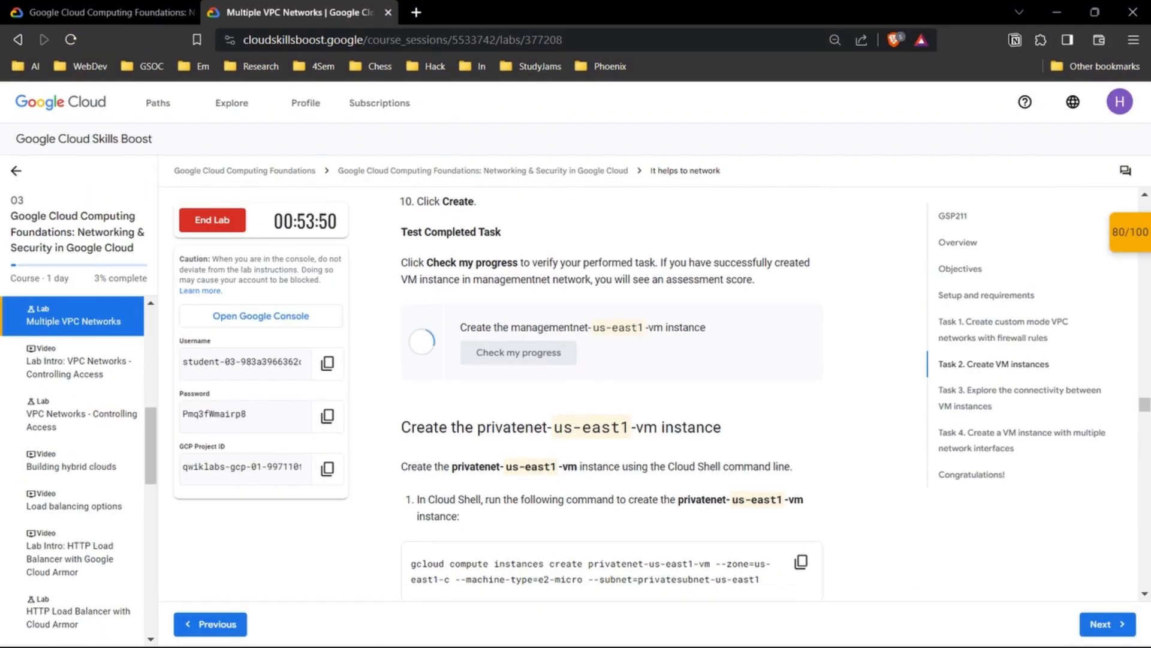
{"action": "scroll", "coordinate": [519, 353], "scroll_direction": "down", "scroll_amount": 2}
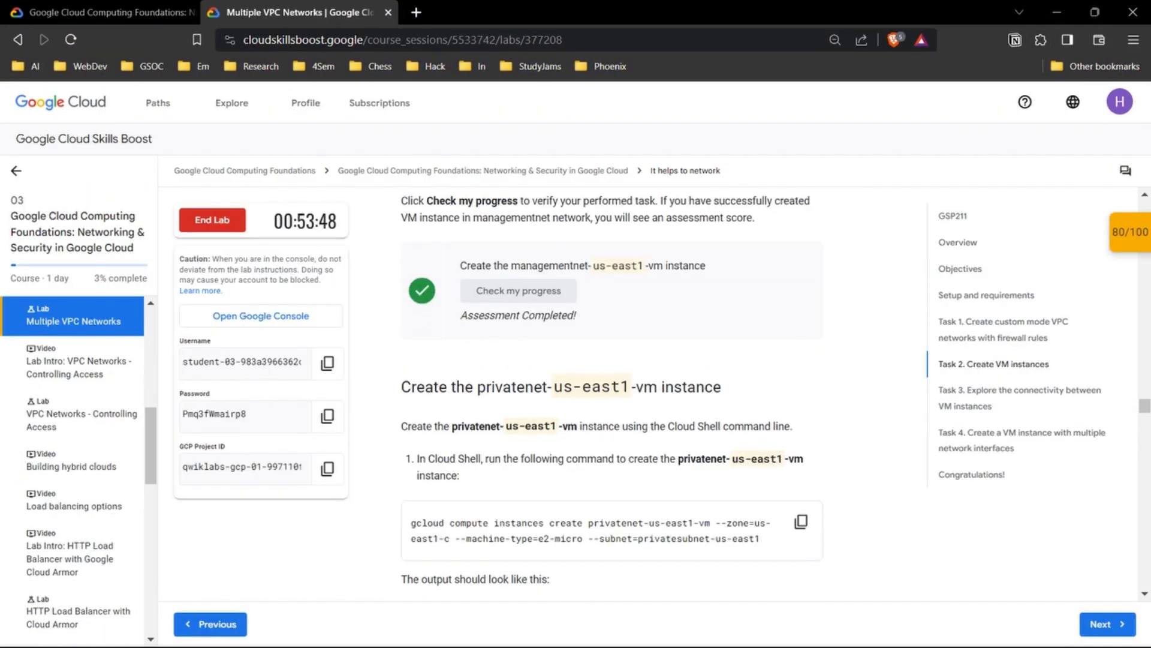
{"action": "left_click_drag", "start_coordinate": [460, 267], "coordinate": [576, 267]}
Copy the lab's gcloud command for creating the privatenet-us-east1-vm instance and look over its expected output
{"action": "scroll", "coordinate": [611, 393], "scroll_direction": "down", "scroll_amount": 1}
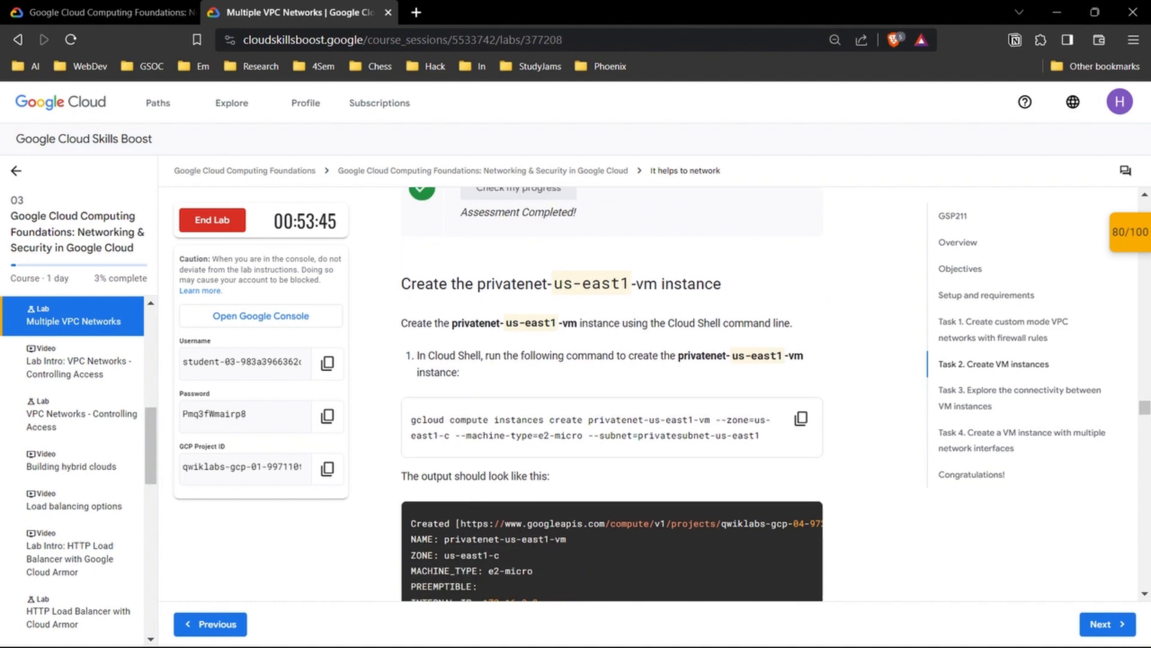
{"action": "scroll", "coordinate": [612, 394], "scroll_direction": "up", "scroll_amount": 2}
{"action": "scroll", "coordinate": [612, 394], "scroll_direction": "down", "scroll_amount": 2}
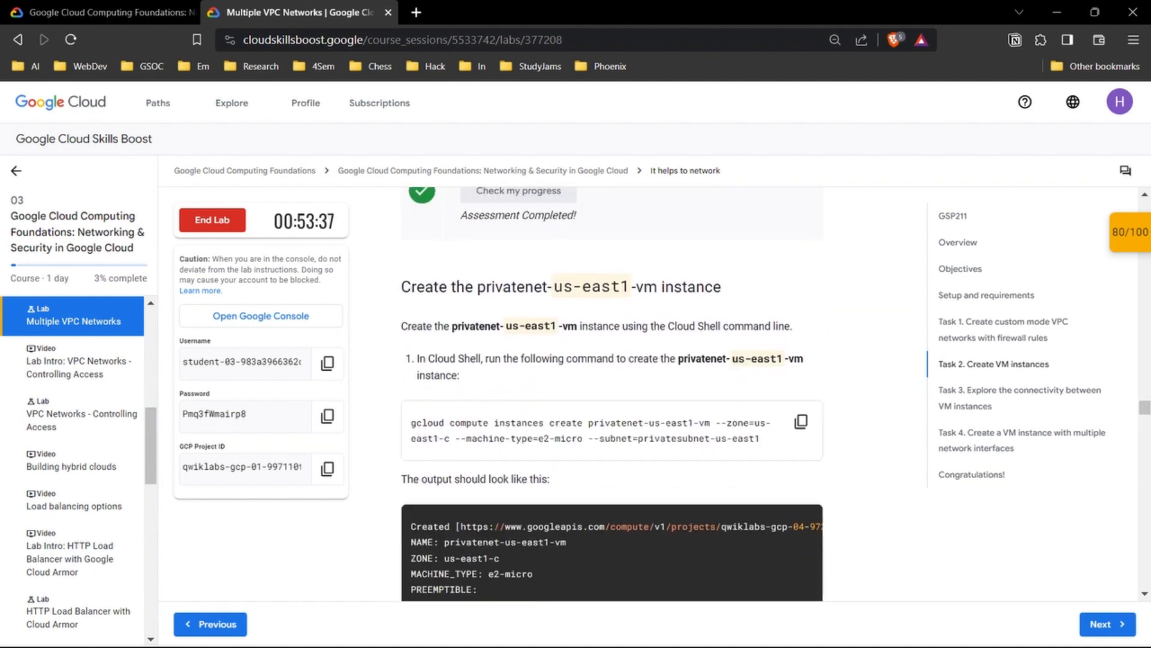
{"action": "left_click", "coordinate": [801, 421]}
{"action": "scroll", "coordinate": [801, 421], "scroll_direction": "down", "scroll_amount": 4}
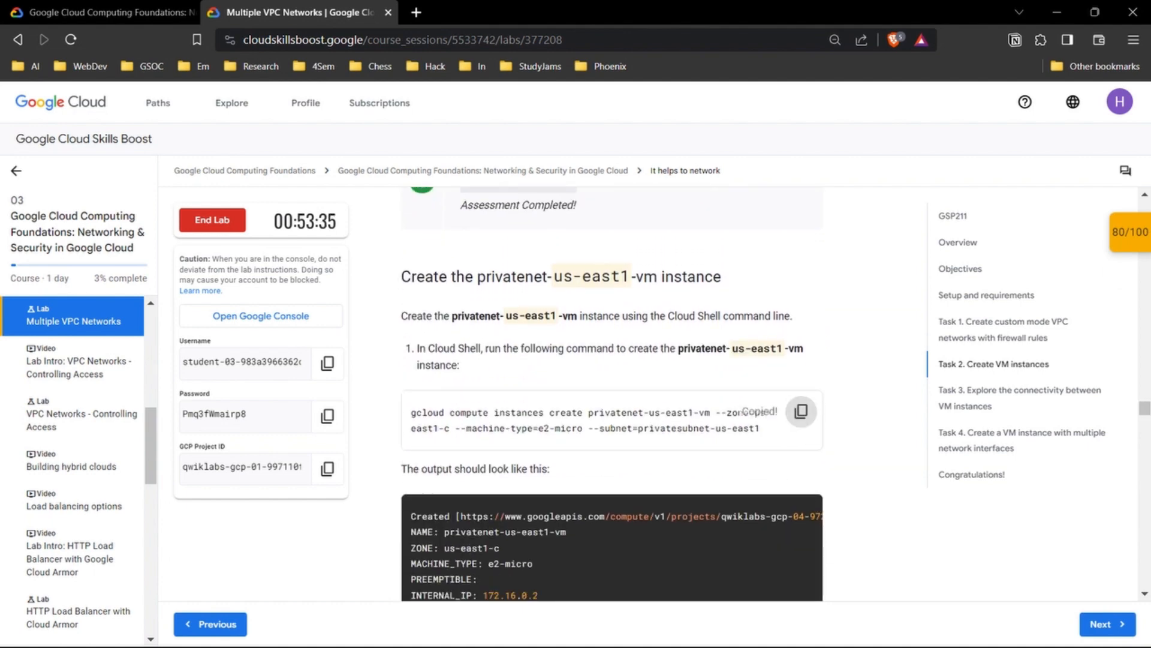
Enlarge Cloud Shell in the console and run the copied command to create privatenet-us-east1-vm in us-east1-c as e2-micro on privatesubnet-us-east1
{"action": "mouse_move", "coordinate": [606, 638]}
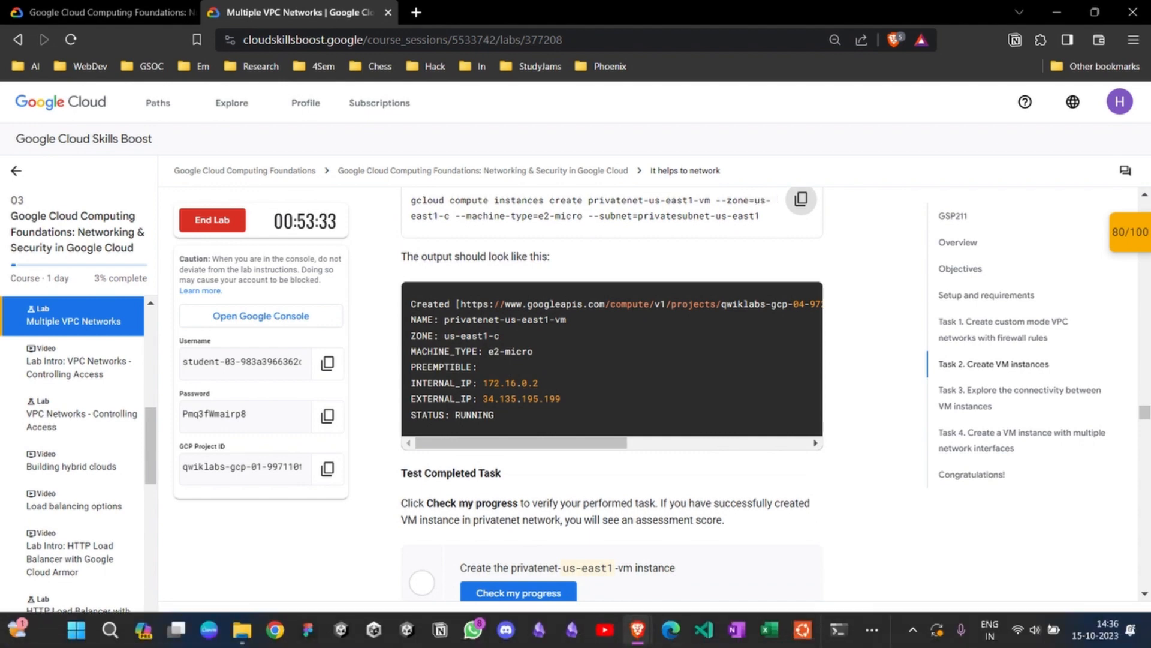
{"action": "mouse_move", "coordinate": [638, 629]}
{"action": "left_click", "coordinate": [668, 552]}
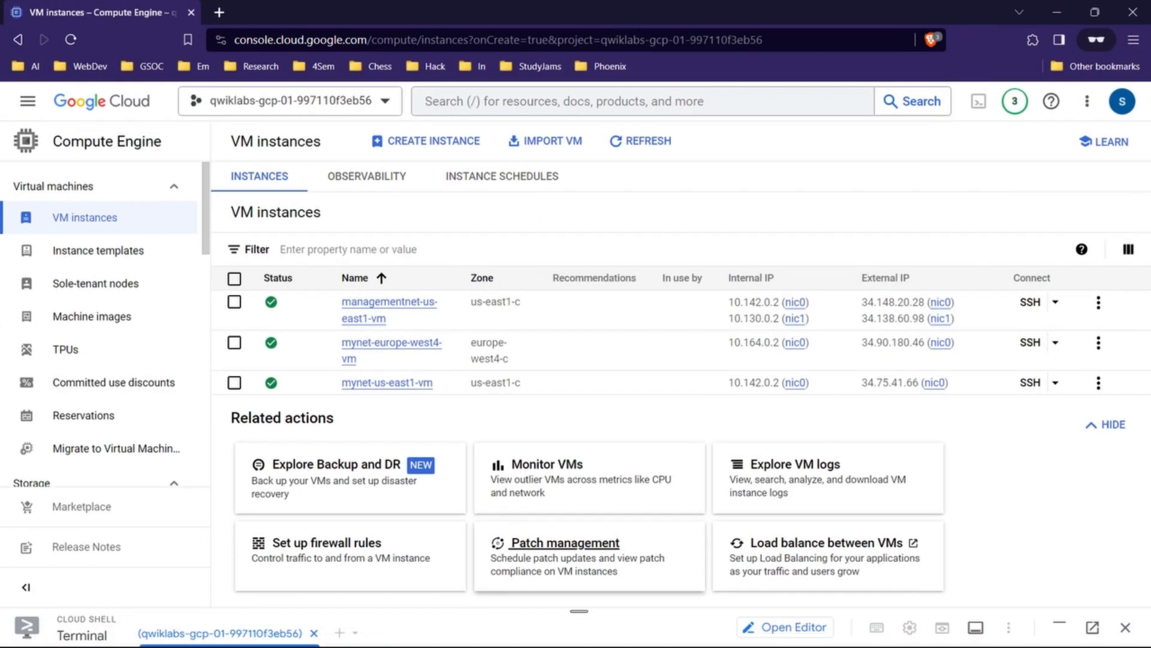
{"action": "left_click_drag", "start_coordinate": [579, 610], "coordinate": [579, 202]}
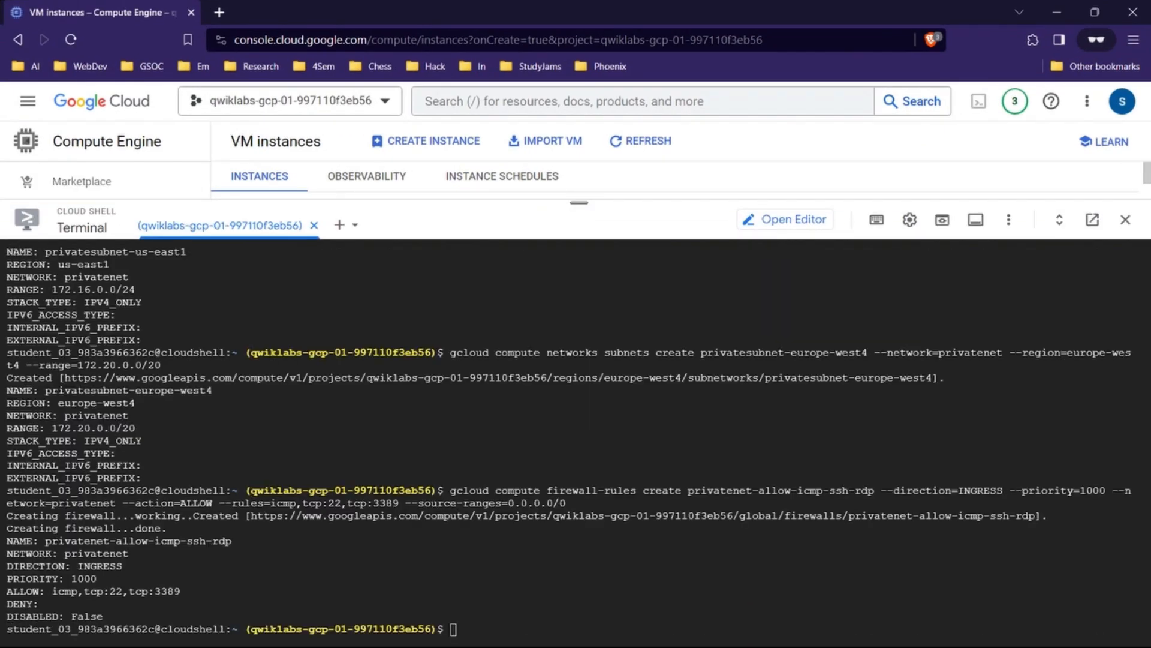
{"action": "key", "text": "ctrl+v"}
{"action": "key", "text": "Return"}
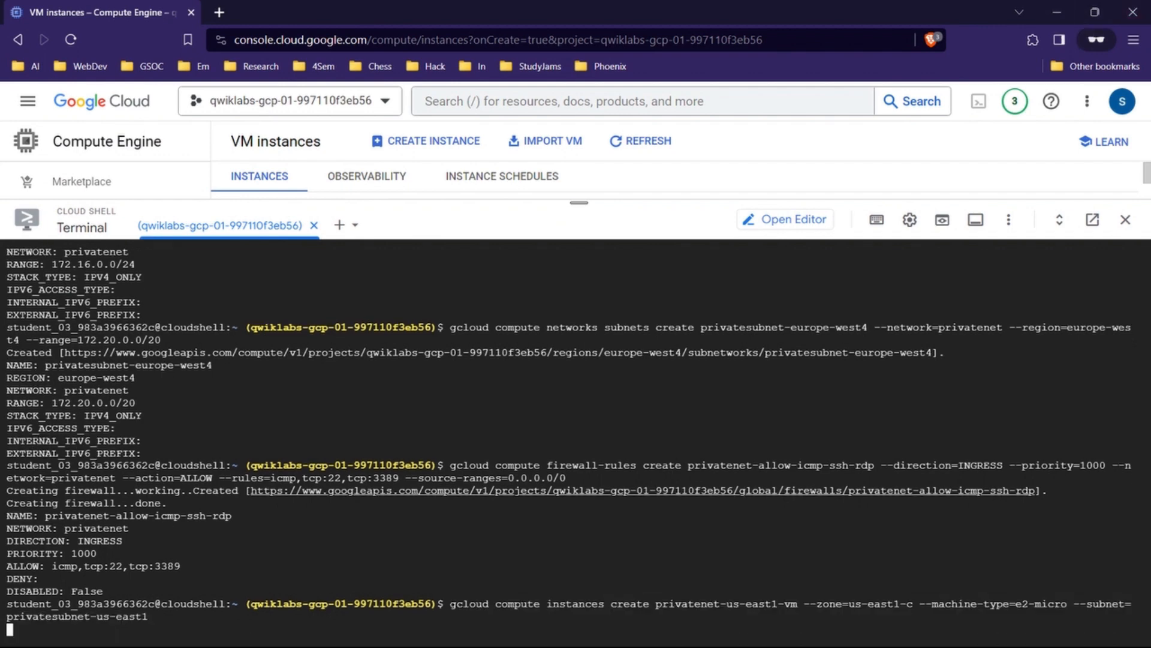
Expand the Cloud Shell terminal further and review the output of the instance creation command
{"action": "left_click_drag", "start_coordinate": [579, 202], "coordinate": [579, 145]}
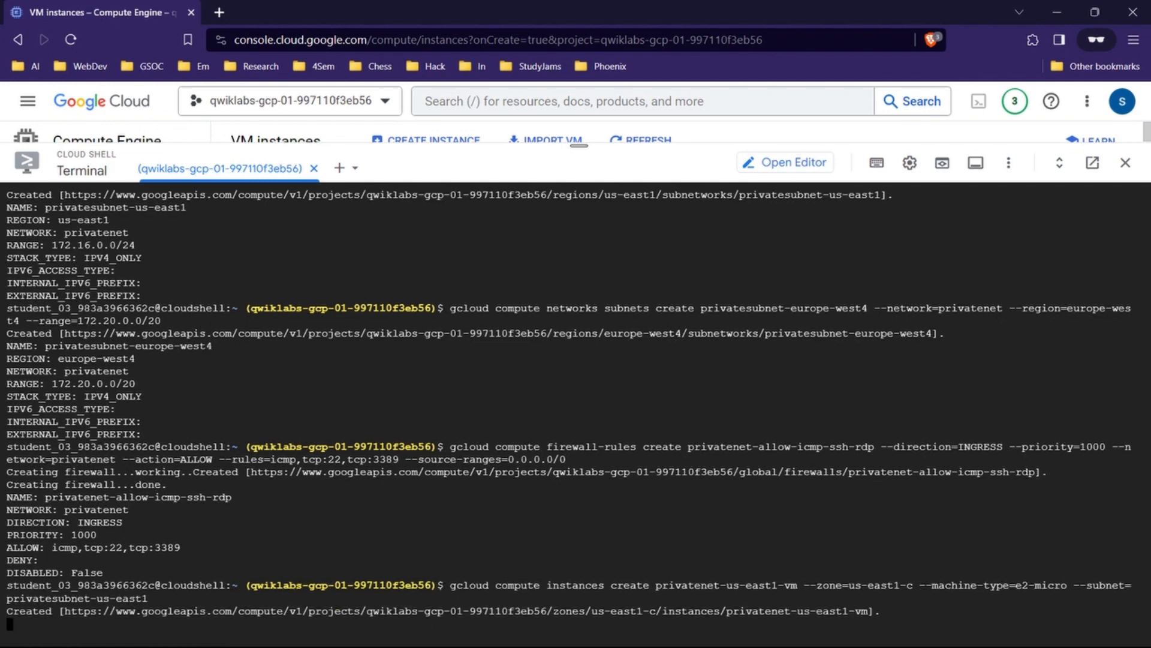
{"action": "left_click_drag", "start_coordinate": [579, 145], "coordinate": [579, 134]}
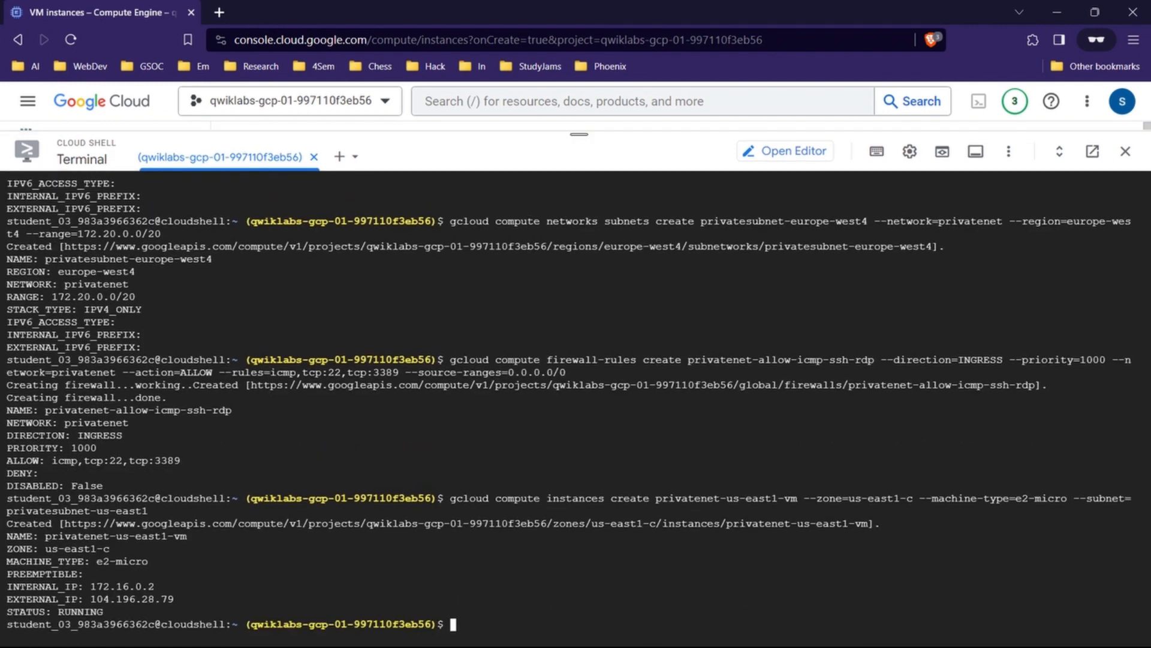
{"action": "left_click_drag", "start_coordinate": [200, 523], "coordinate": [483, 611]}
{"action": "left_click", "coordinate": [483, 612]}
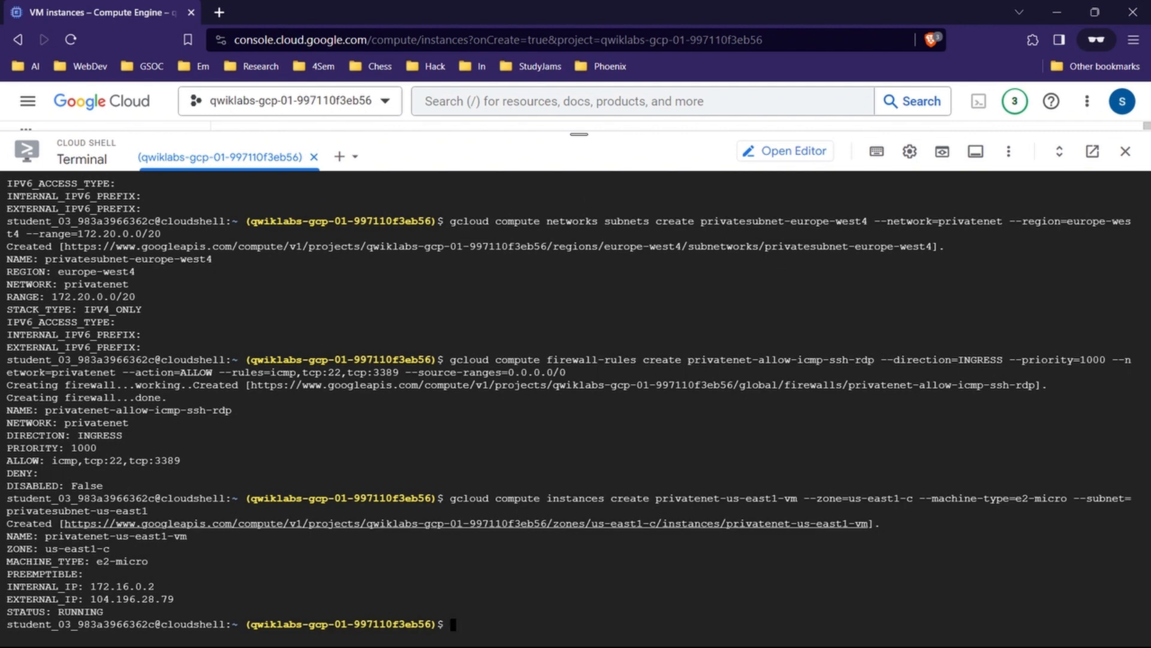
Return to the lab page and check the progress for creating the privatenet-us-east1-vm instance
{"action": "left_click", "coordinate": [1057, 12]}
{"action": "scroll", "coordinate": [519, 482], "scroll_direction": "down", "scroll_amount": 2}
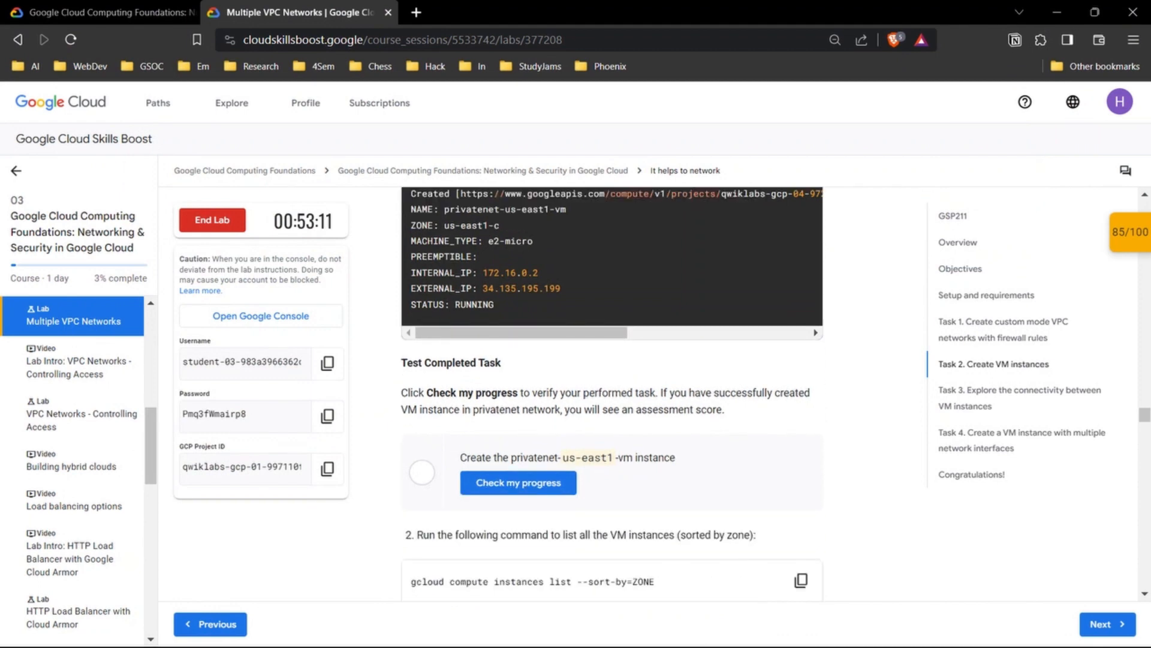
{"action": "left_click", "coordinate": [519, 482]}
{"action": "scroll", "coordinate": [519, 483], "scroll_direction": "down", "scroll_amount": 2}
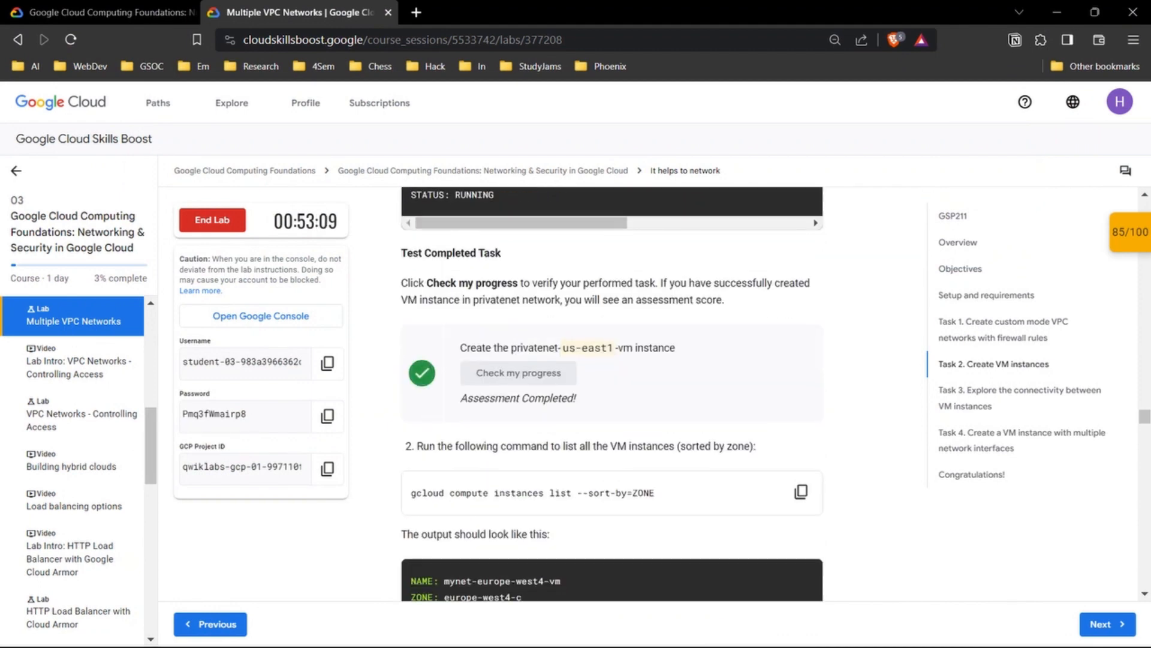
Read the lab's command for listing instances by zone and continue to Task 3 on connectivity between VM instances
{"action": "scroll", "coordinate": [612, 393], "scroll_direction": "down", "scroll_amount": 2}
{"action": "scroll", "coordinate": [612, 394], "scroll_direction": "down", "scroll_amount": 1}
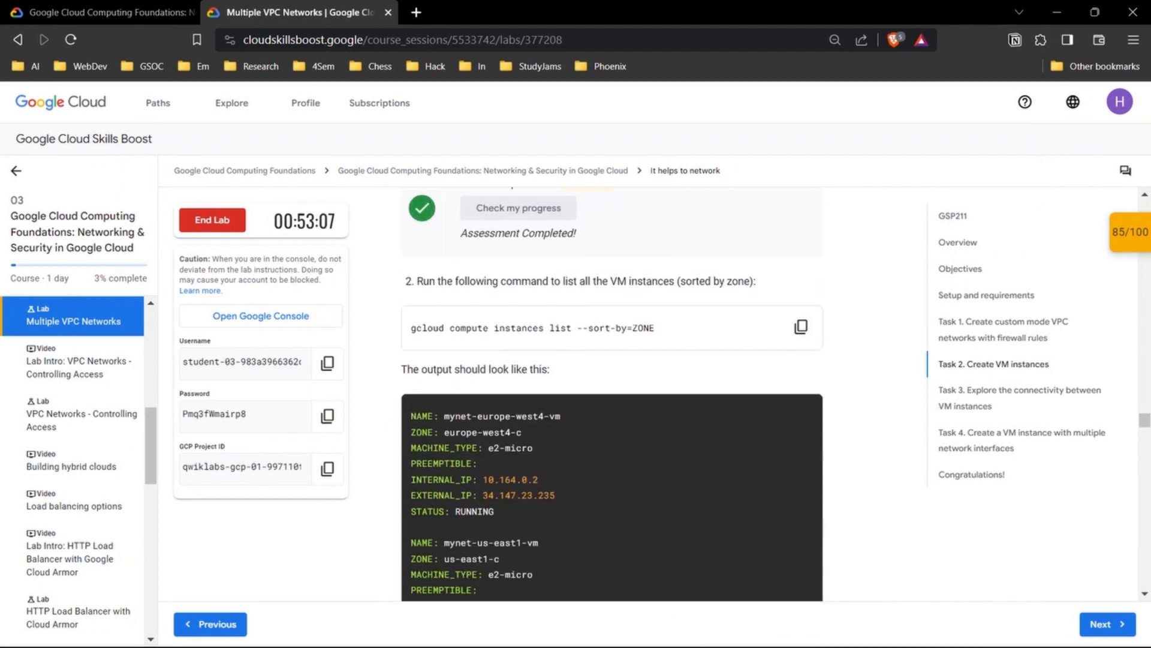
{"action": "left_click_drag", "start_coordinate": [411, 327], "coordinate": [655, 328]}
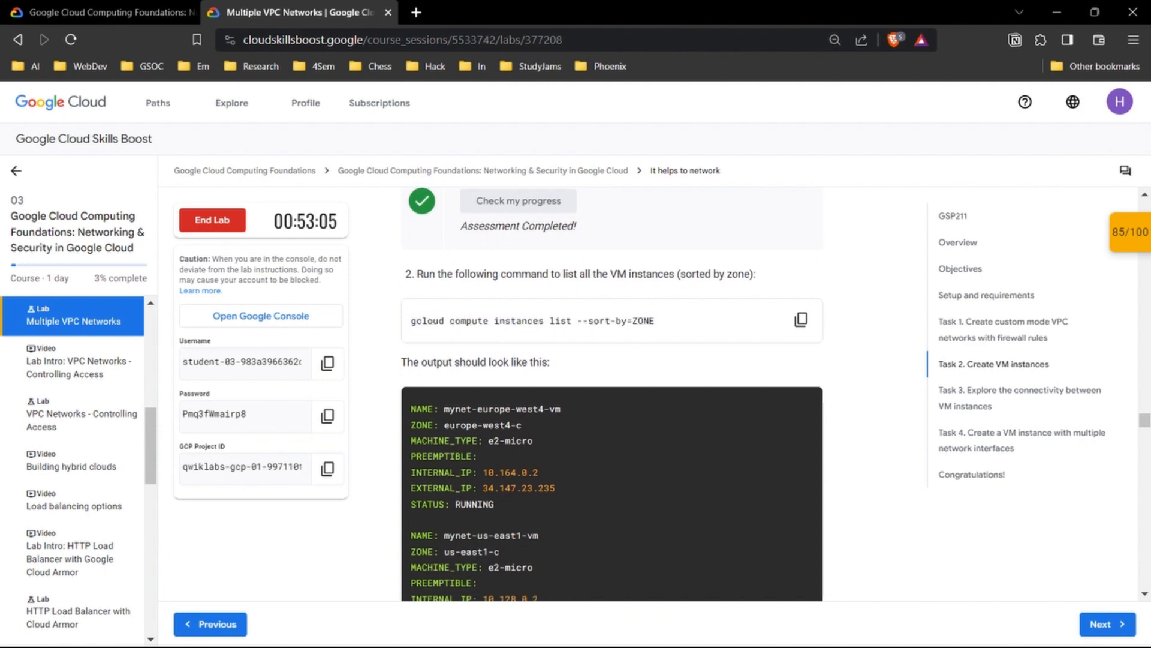
{"action": "scroll", "coordinate": [611, 393], "scroll_direction": "down", "scroll_amount": 8}
{"action": "scroll", "coordinate": [612, 394], "scroll_direction": "down", "scroll_amount": 3}
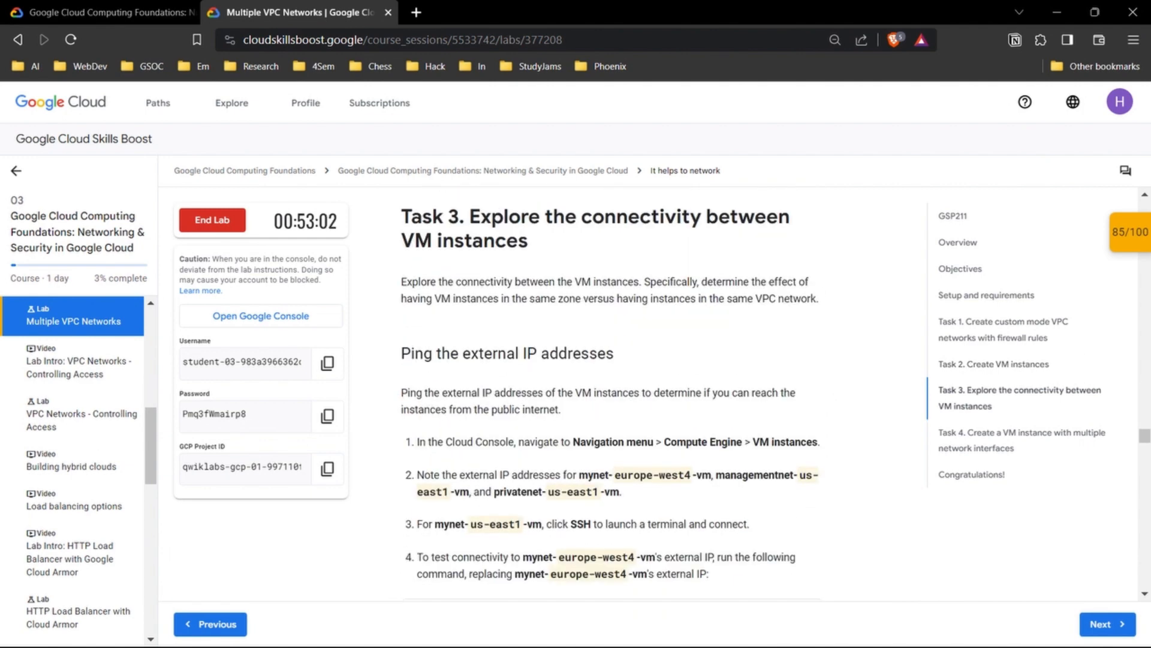
Read through Task 3 of the lab on pinging the VM instances' external and internal IP addresses
{"action": "scroll", "coordinate": [611, 394], "scroll_direction": "up", "scroll_amount": 2}
{"action": "scroll", "coordinate": [611, 394], "scroll_direction": "down", "scroll_amount": 1}
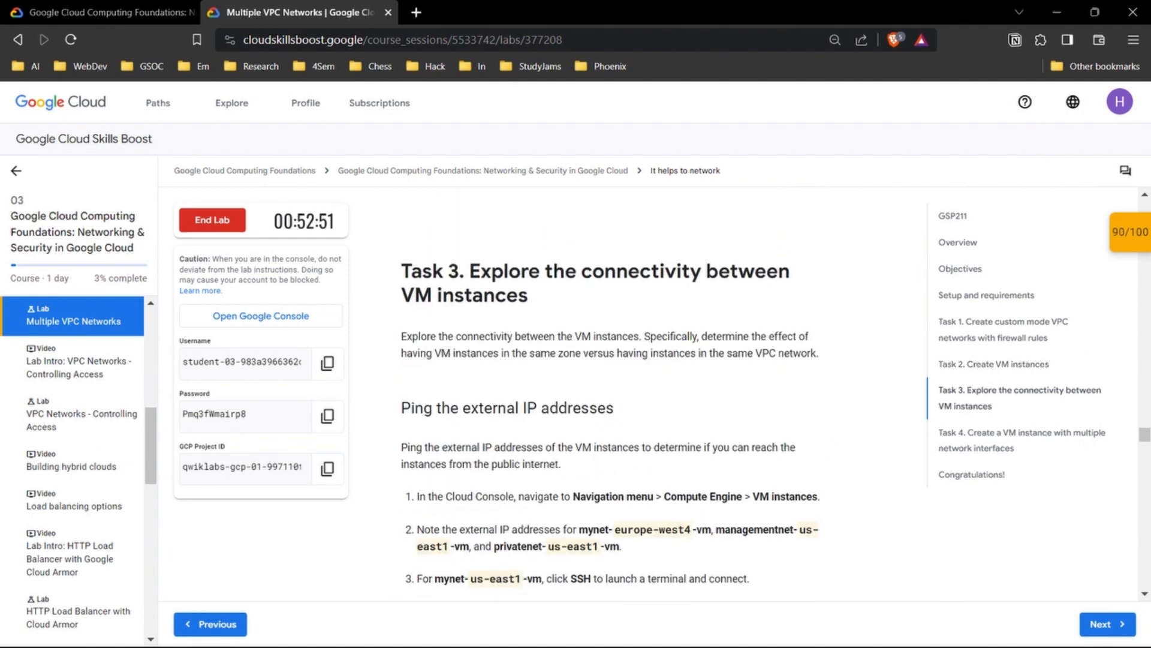
{"action": "left_click_drag", "start_coordinate": [529, 296], "coordinate": [402, 272]}
{"action": "left_click", "coordinate": [402, 271]}
{"action": "scroll", "coordinate": [611, 393], "scroll_direction": "down", "scroll_amount": 1}
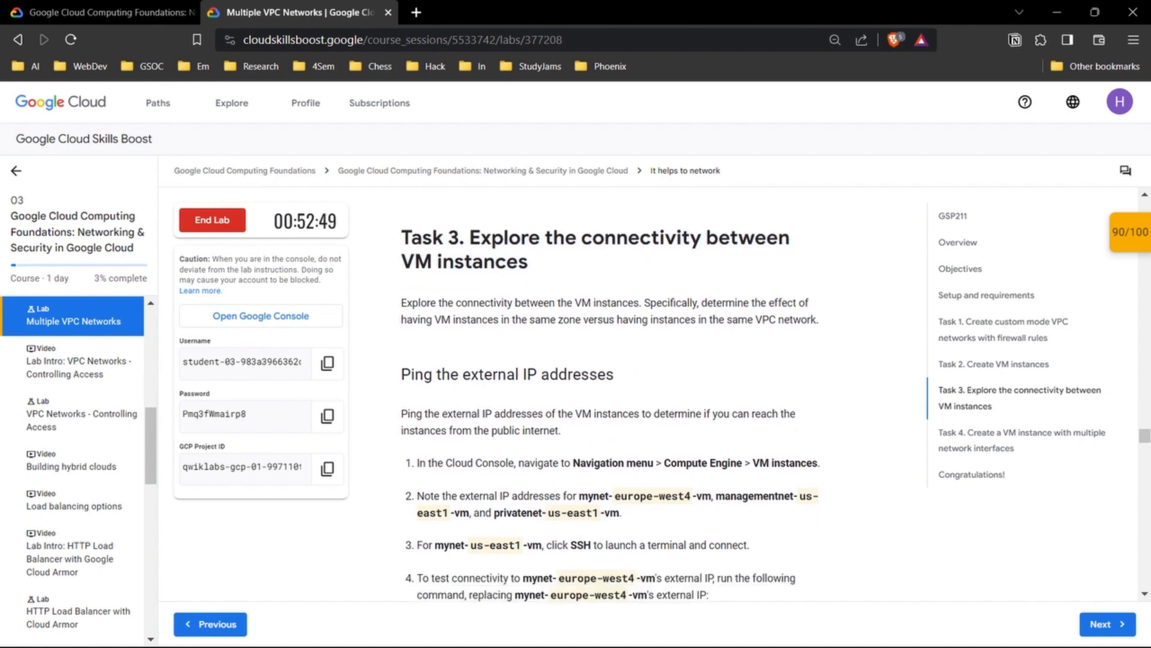
{"action": "scroll", "coordinate": [612, 393], "scroll_direction": "up", "scroll_amount": 2}
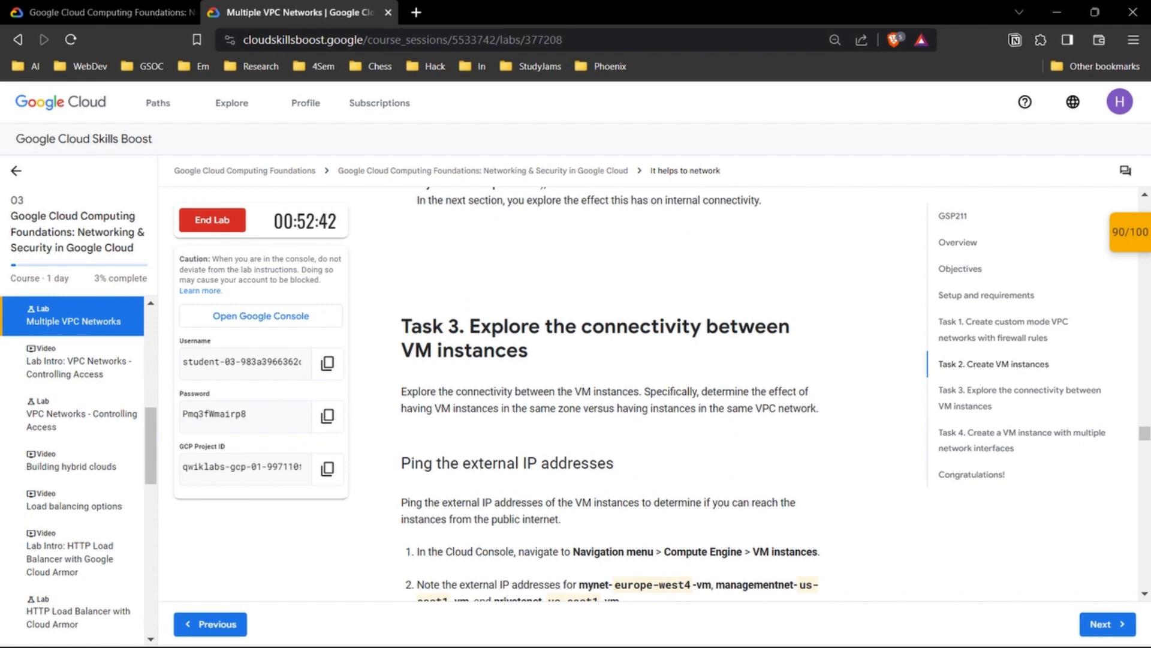
{"action": "scroll", "coordinate": [612, 394], "scroll_direction": "down", "scroll_amount": 8}
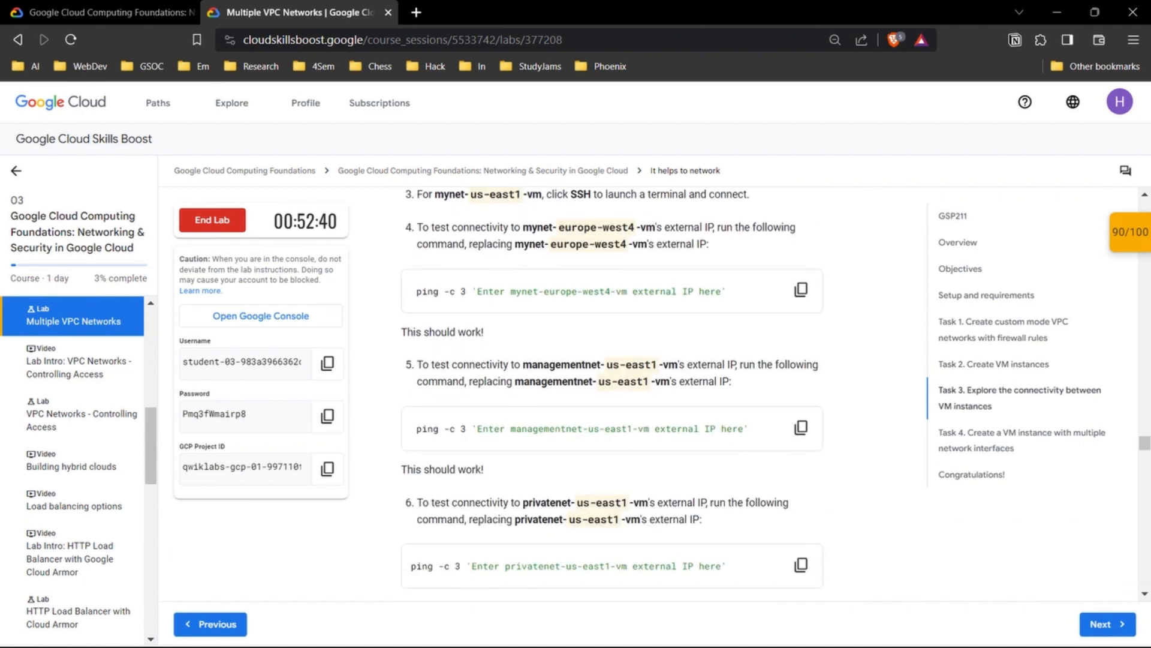
{"action": "scroll", "coordinate": [612, 393], "scroll_direction": "down", "scroll_amount": 2}
{"action": "scroll", "coordinate": [612, 393], "scroll_direction": "up", "scroll_amount": 2}
{"action": "left_click_drag", "start_coordinate": [415, 290], "coordinate": [727, 290]}
{"action": "scroll", "coordinate": [611, 394], "scroll_direction": "up", "scroll_amount": 2}
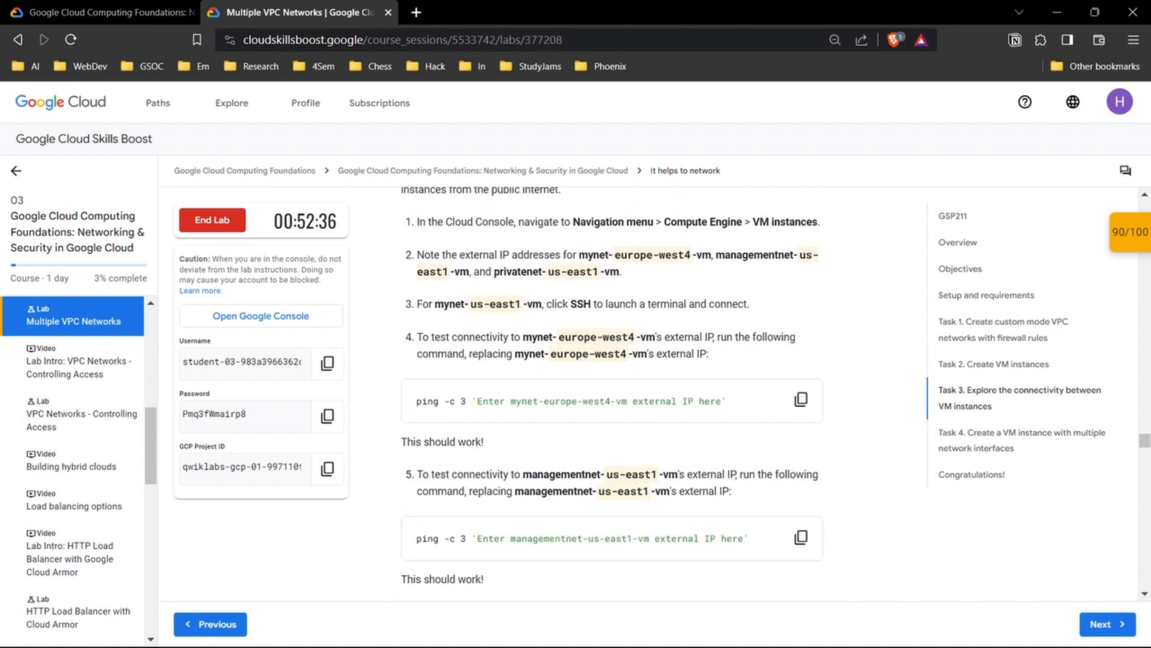
{"action": "left_click_drag", "start_coordinate": [477, 400], "coordinate": [717, 400]}
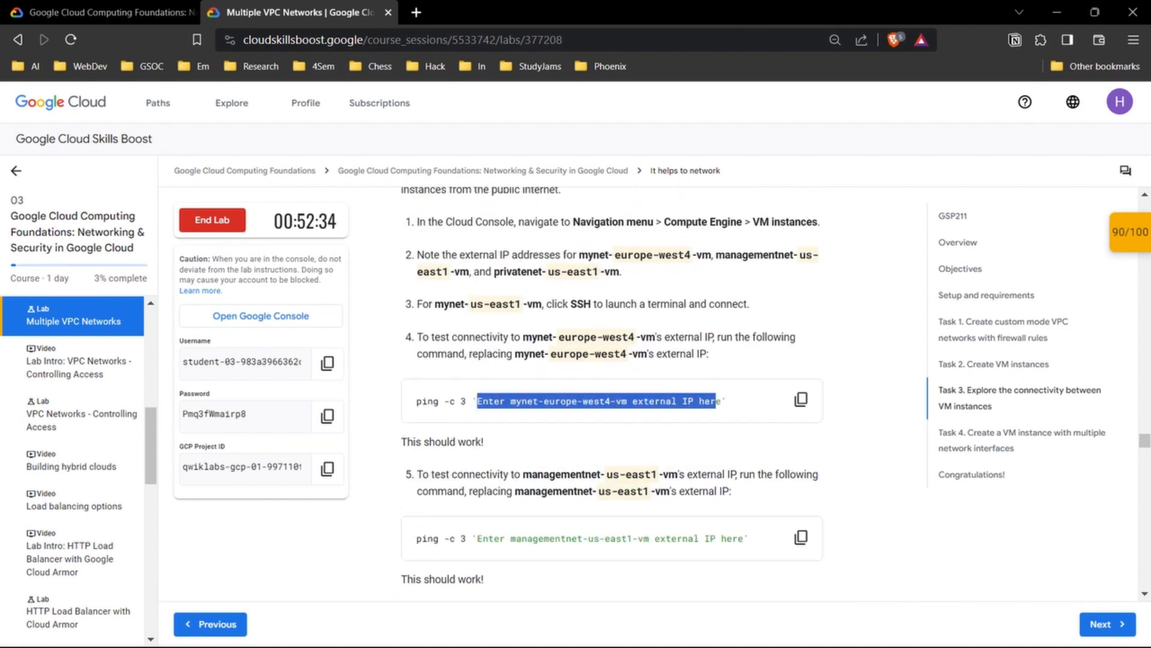
{"action": "scroll", "coordinate": [611, 393], "scroll_direction": "down", "scroll_amount": 10}
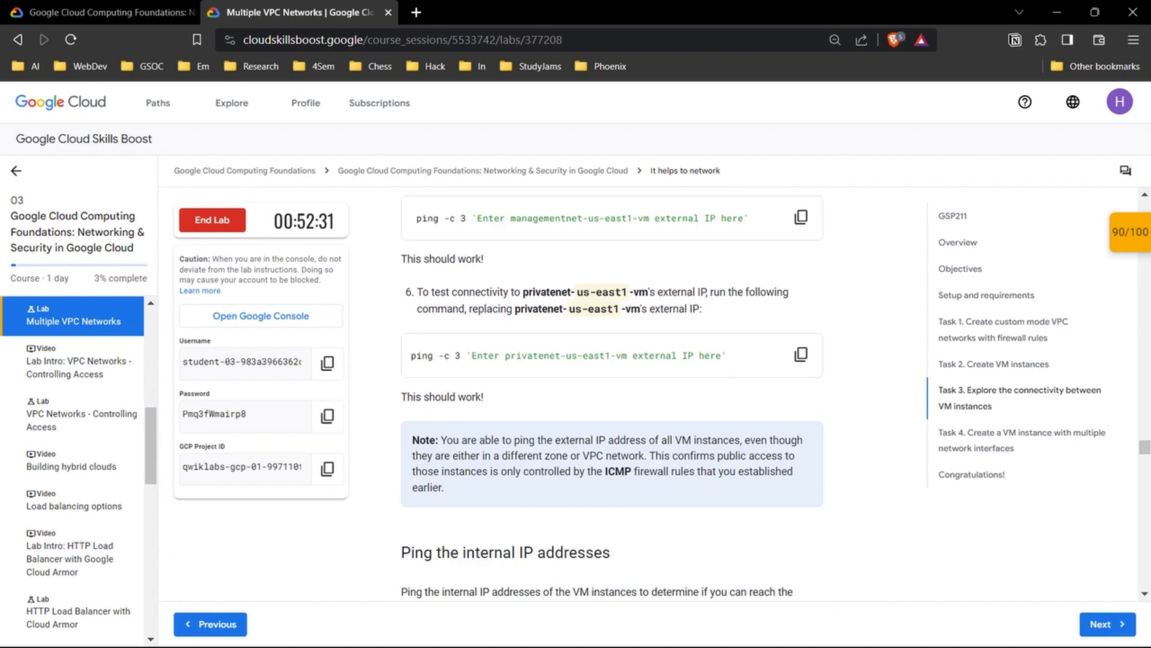
{"action": "scroll", "coordinate": [611, 394], "scroll_direction": "down", "scroll_amount": 8}
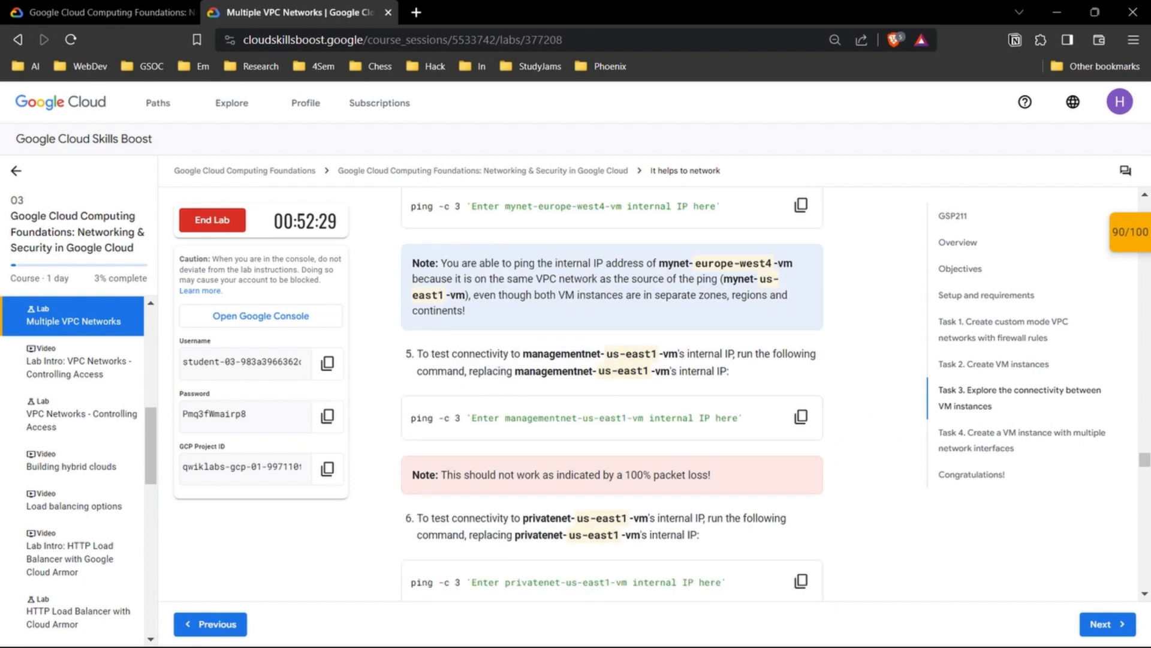
{"action": "scroll", "coordinate": [612, 393], "scroll_direction": "down", "scroll_amount": 3}
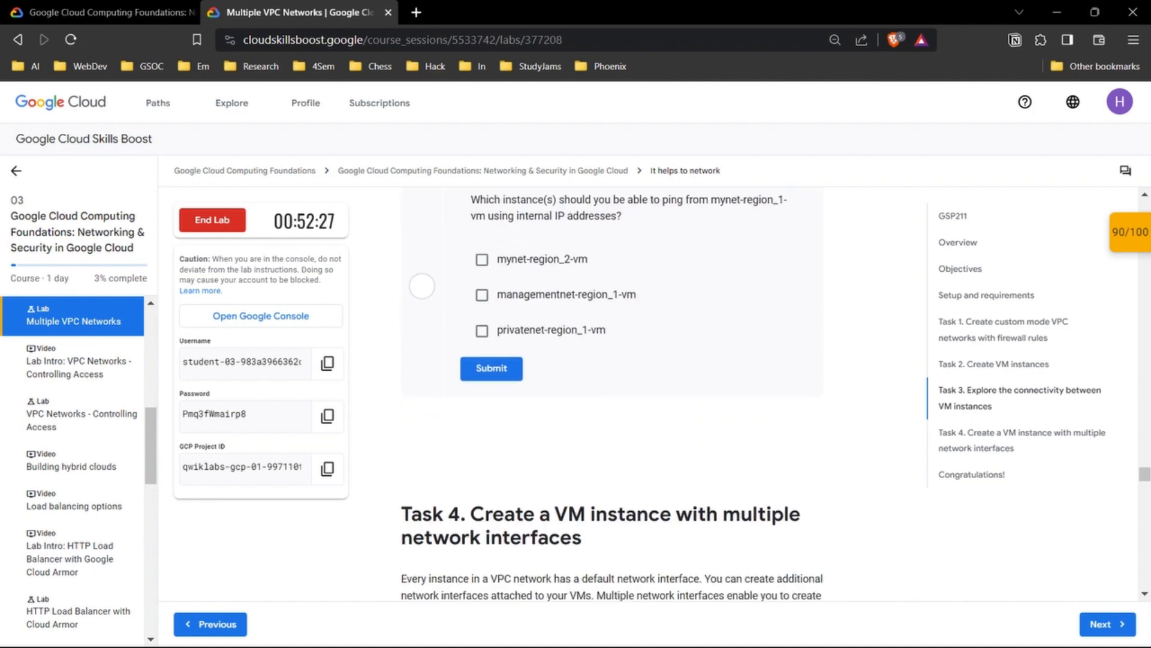
Review the Task 4 instructions for creating the vm-appliance instance with multiple network interfaces
{"action": "scroll", "coordinate": [612, 393], "scroll_direction": "up", "scroll_amount": 4}
{"action": "scroll", "coordinate": [612, 393], "scroll_direction": "down", "scroll_amount": 3}
{"action": "scroll", "coordinate": [611, 393], "scroll_direction": "down", "scroll_amount": 5}
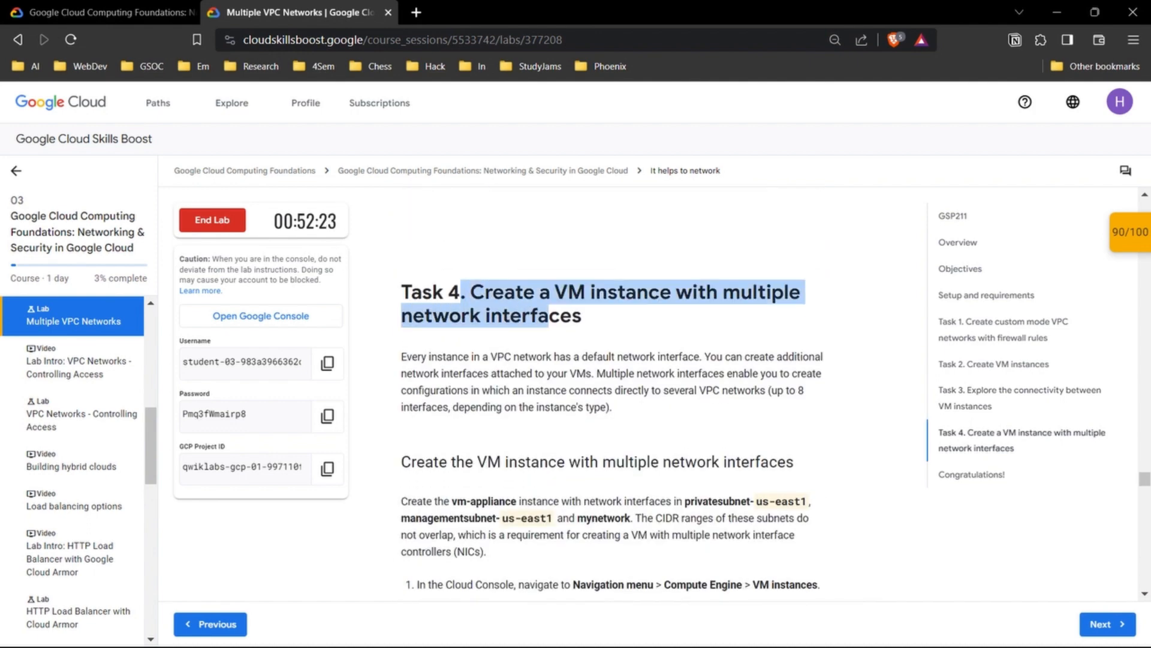
{"action": "left_click_drag", "start_coordinate": [471, 292], "coordinate": [582, 316]}
{"action": "left_click", "coordinate": [588, 324]}
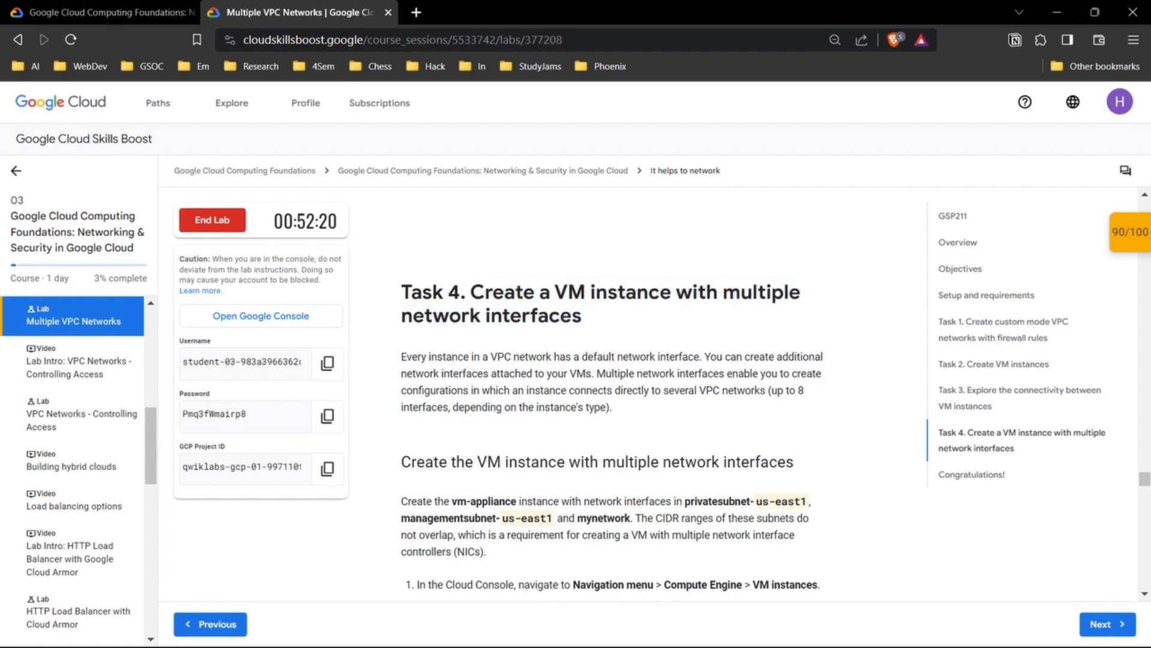
{"action": "scroll", "coordinate": [612, 392], "scroll_direction": "down", "scroll_amount": 3}
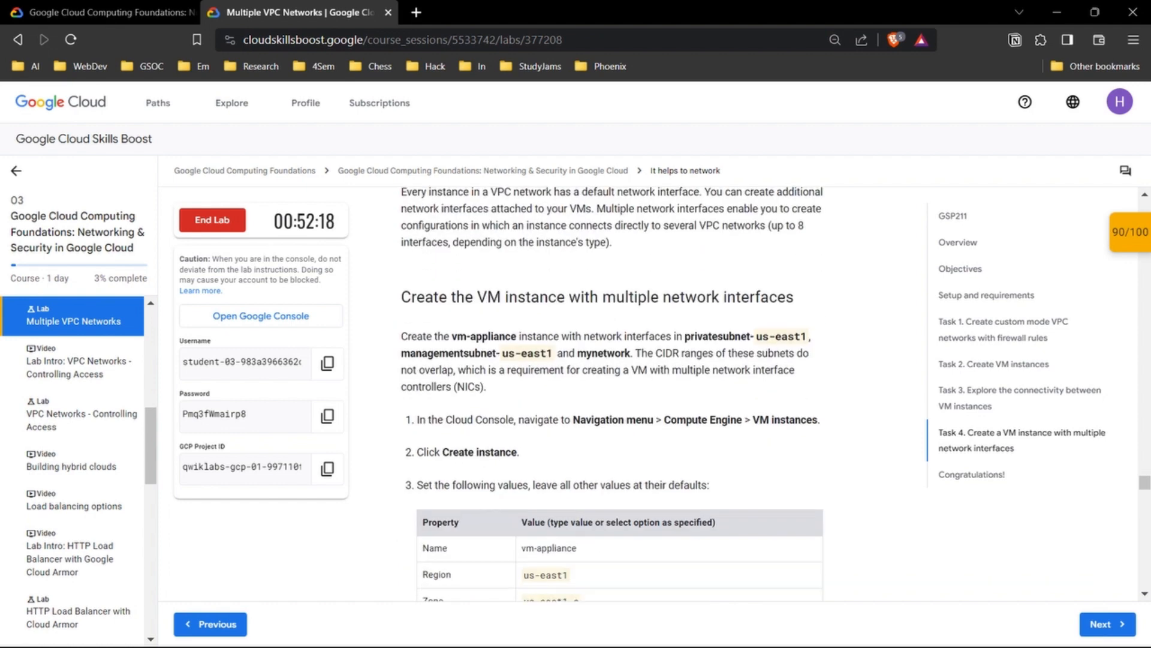
{"action": "scroll", "coordinate": [611, 393], "scroll_direction": "up", "scroll_amount": 3}
{"action": "left_click_drag", "start_coordinate": [471, 292], "coordinate": [560, 316]}
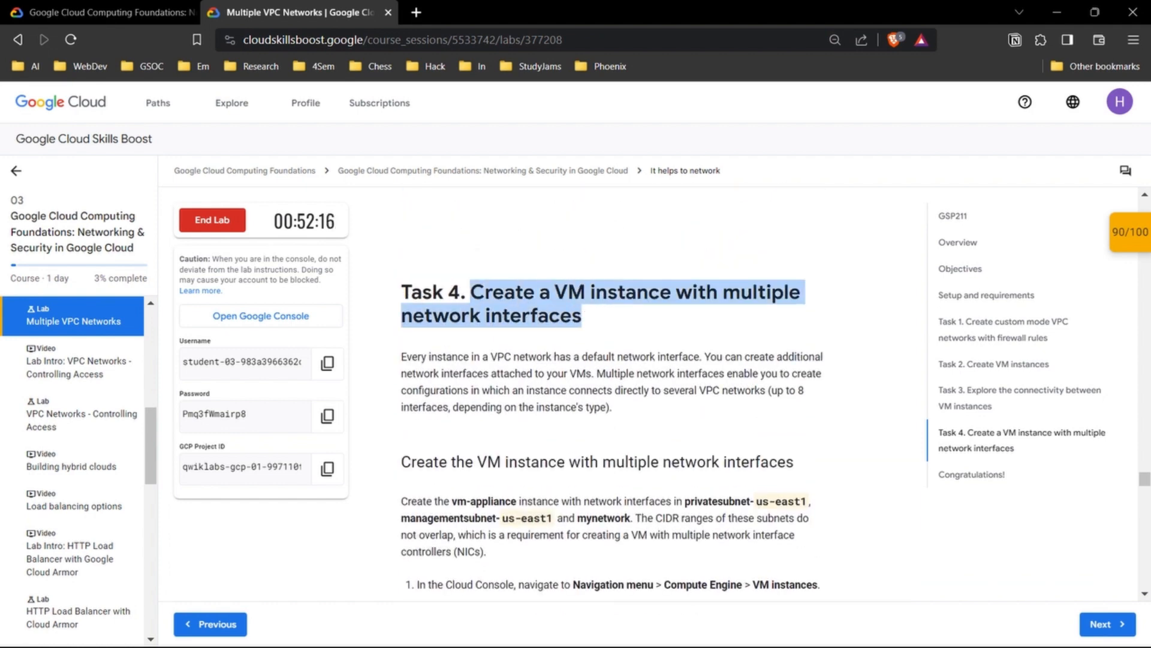
{"action": "left_click", "coordinate": [588, 324]}
{"action": "scroll", "coordinate": [611, 393], "scroll_direction": "down", "scroll_amount": 9}
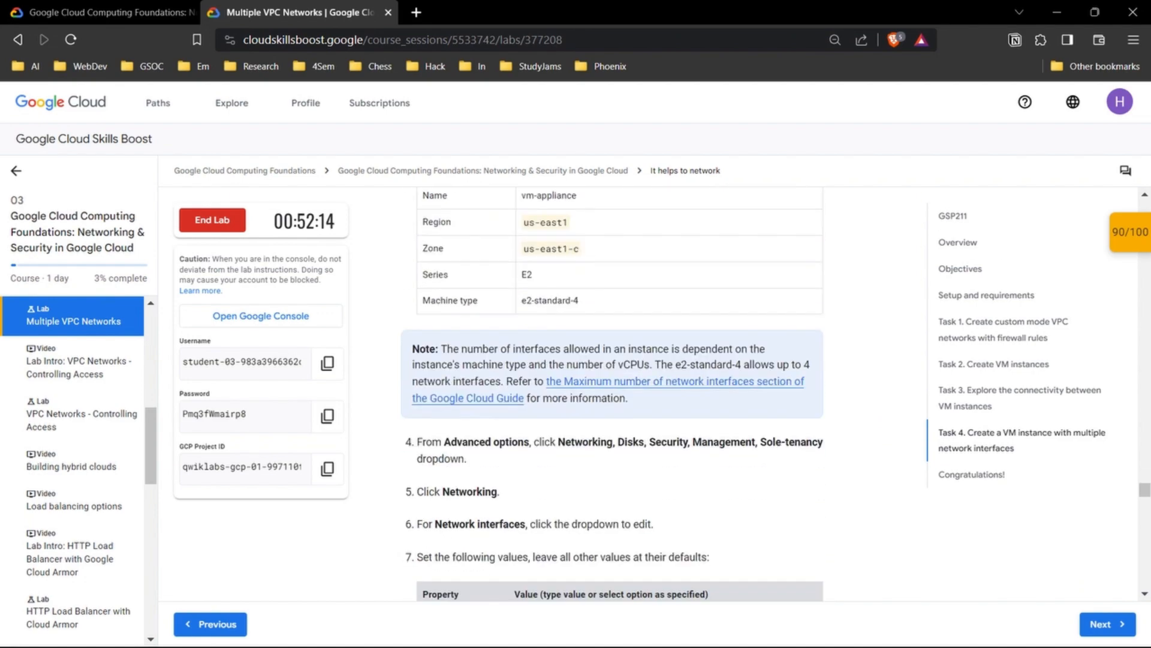
{"action": "scroll", "coordinate": [612, 393], "scroll_direction": "down", "scroll_amount": 15}
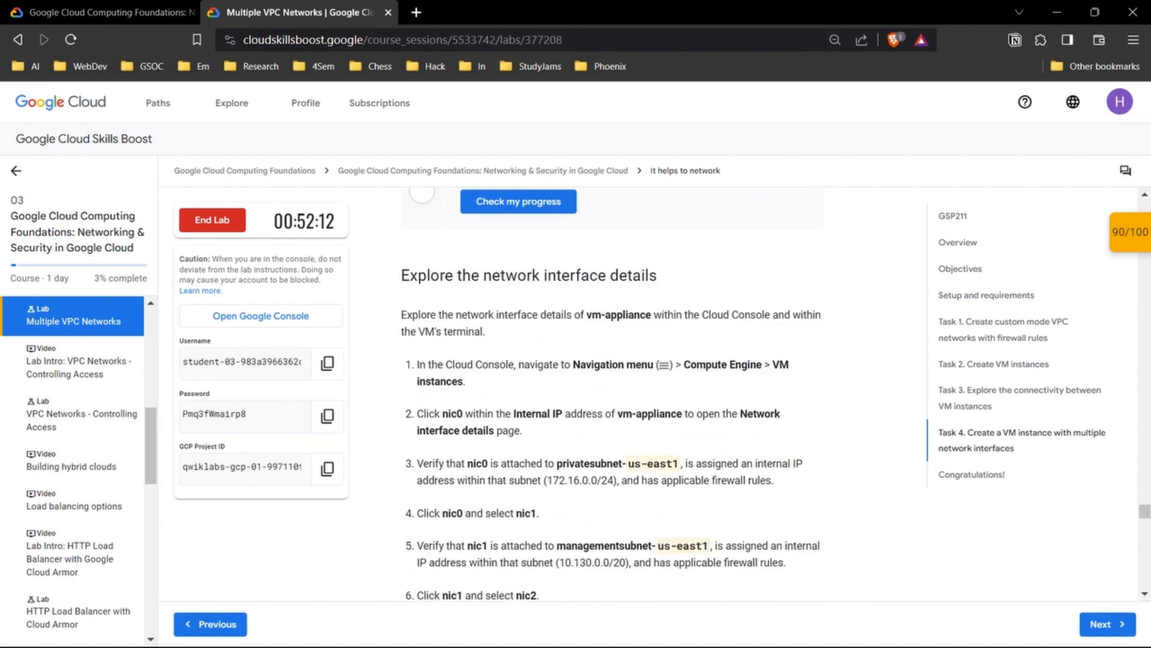
{"action": "scroll", "coordinate": [611, 393], "scroll_direction": "down", "scroll_amount": 7}
{"action": "scroll", "coordinate": [612, 393], "scroll_direction": "up", "scroll_amount": 20}
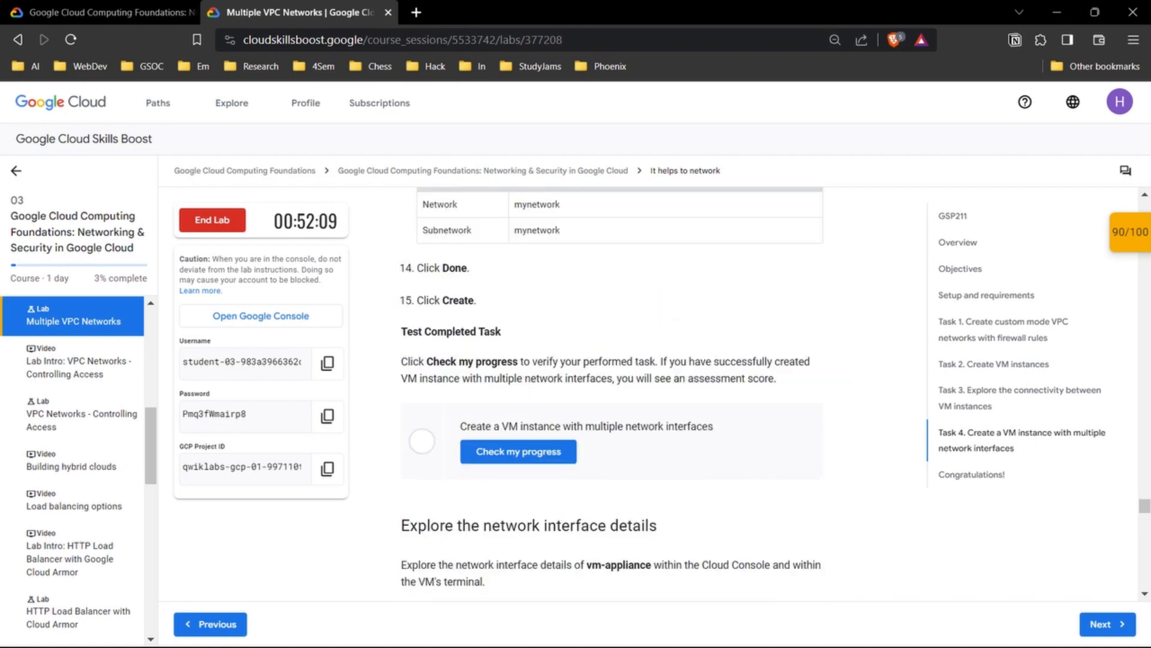
{"action": "scroll", "coordinate": [612, 393], "scroll_direction": "up", "scroll_amount": 10}
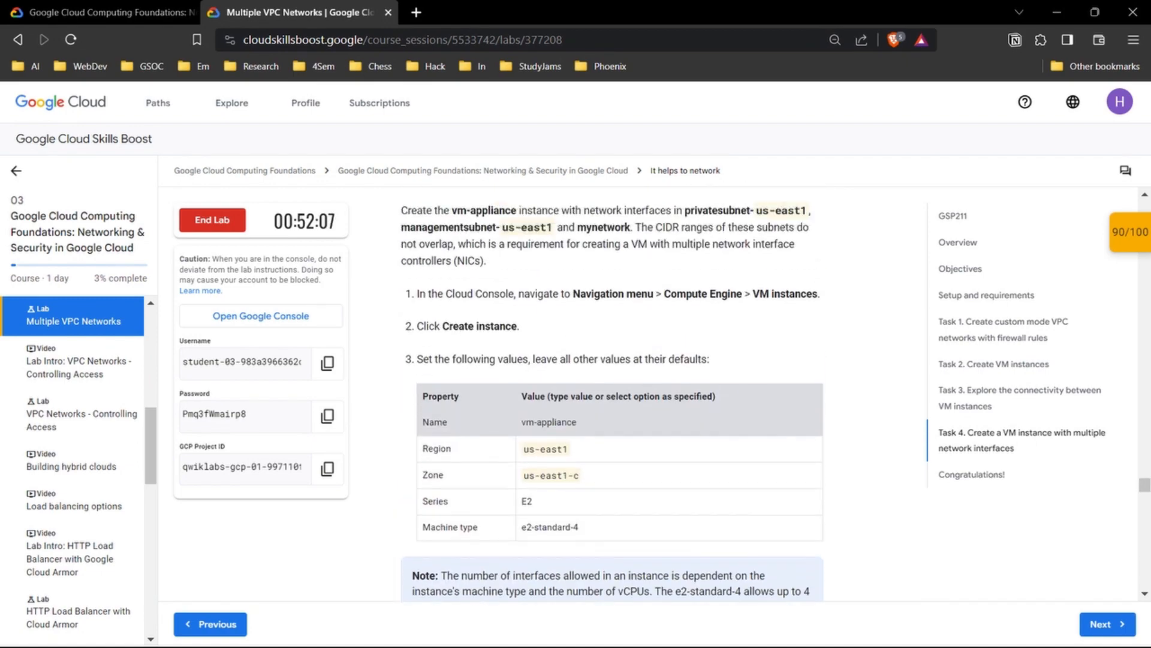
{"action": "left_click_drag", "start_coordinate": [470, 402], "coordinate": [583, 427]}
{"action": "left_click", "coordinate": [588, 428]}
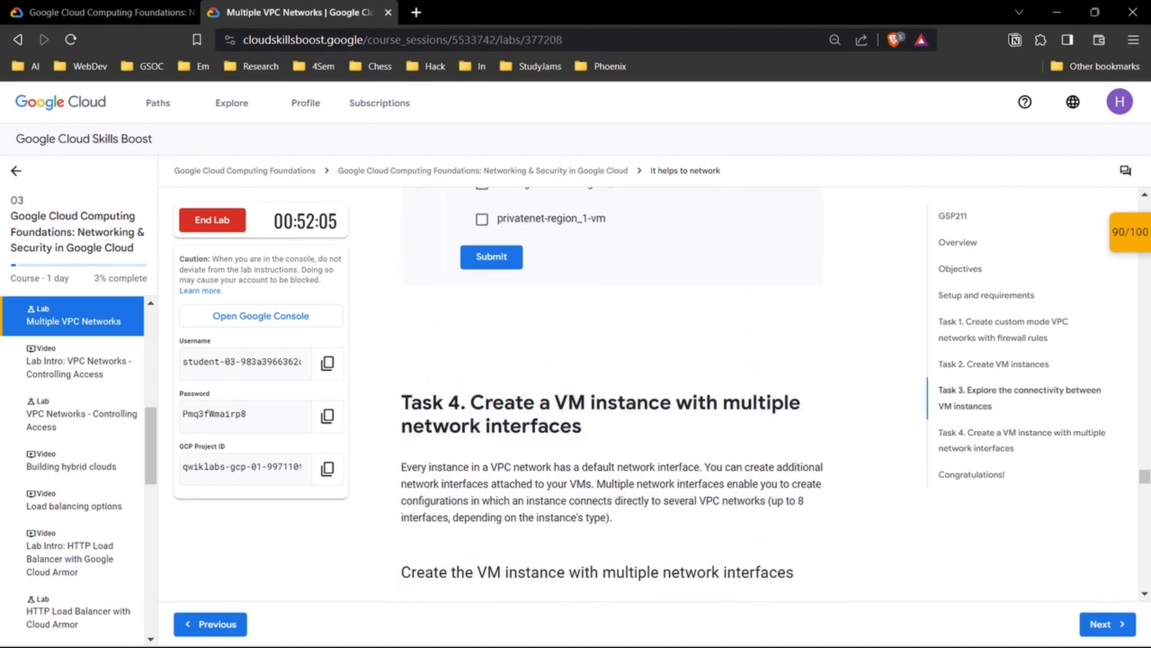
Switch to the Google Cloud console, shrink Cloud Shell and start creating a new VM instance
{"action": "mouse_move", "coordinate": [639, 633]}
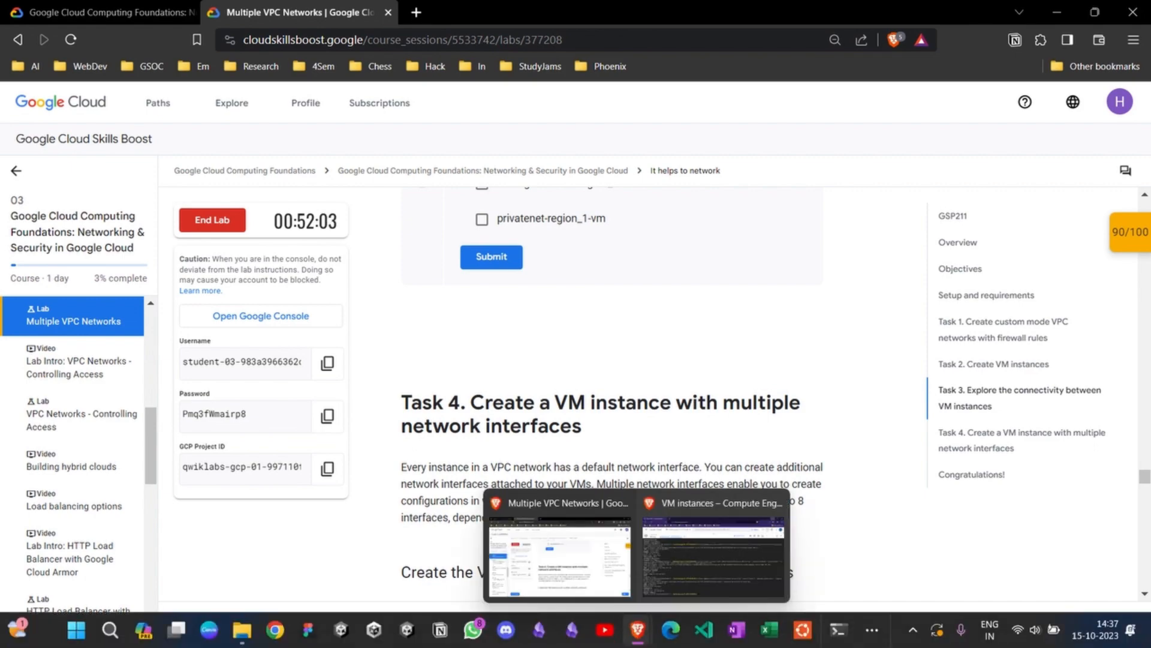
{"action": "left_click", "coordinate": [713, 546]}
{"action": "left_click_drag", "start_coordinate": [579, 135], "coordinate": [579, 612]}
{"action": "left_click", "coordinate": [427, 141]}
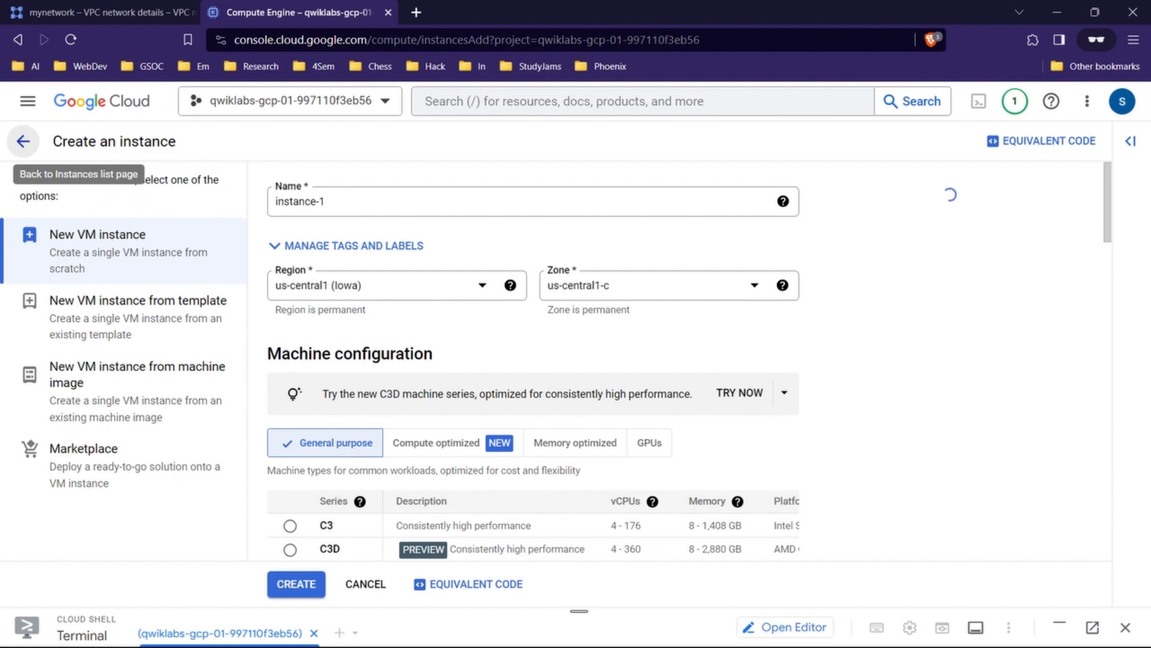
Set the new instance's region to us-east4 (Northern Virginia) and its zone to us-east4-c
{"action": "left_click", "coordinate": [384, 286]}
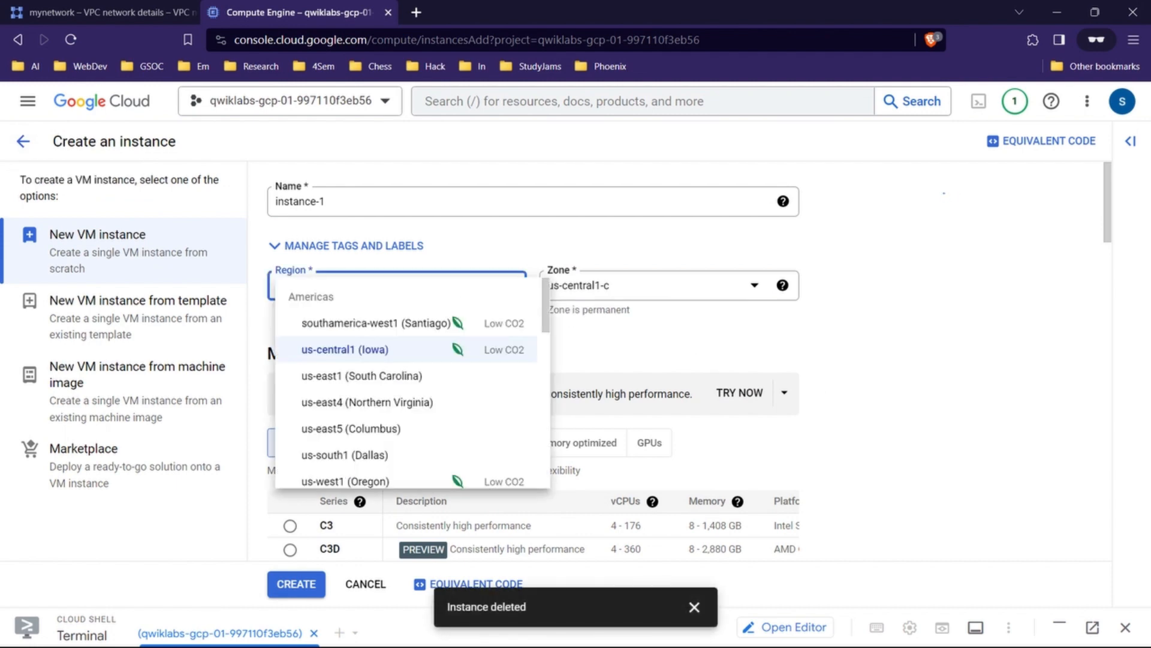
{"action": "left_click", "coordinate": [403, 401]}
{"action": "left_click", "coordinate": [648, 285]}
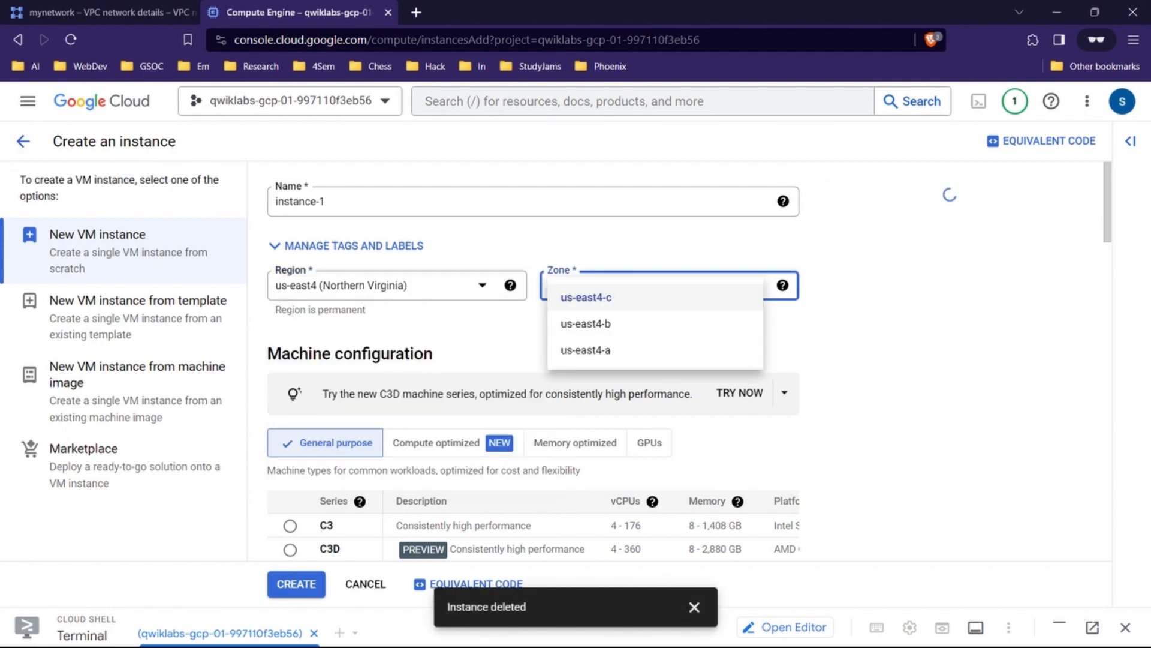
{"action": "left_click", "coordinate": [624, 297]}
Keep the Standard provisioning model and set the instance's machine type to e2-standard-4
{"action": "scroll", "coordinate": [534, 360], "scroll_direction": "down", "scroll_amount": 10}
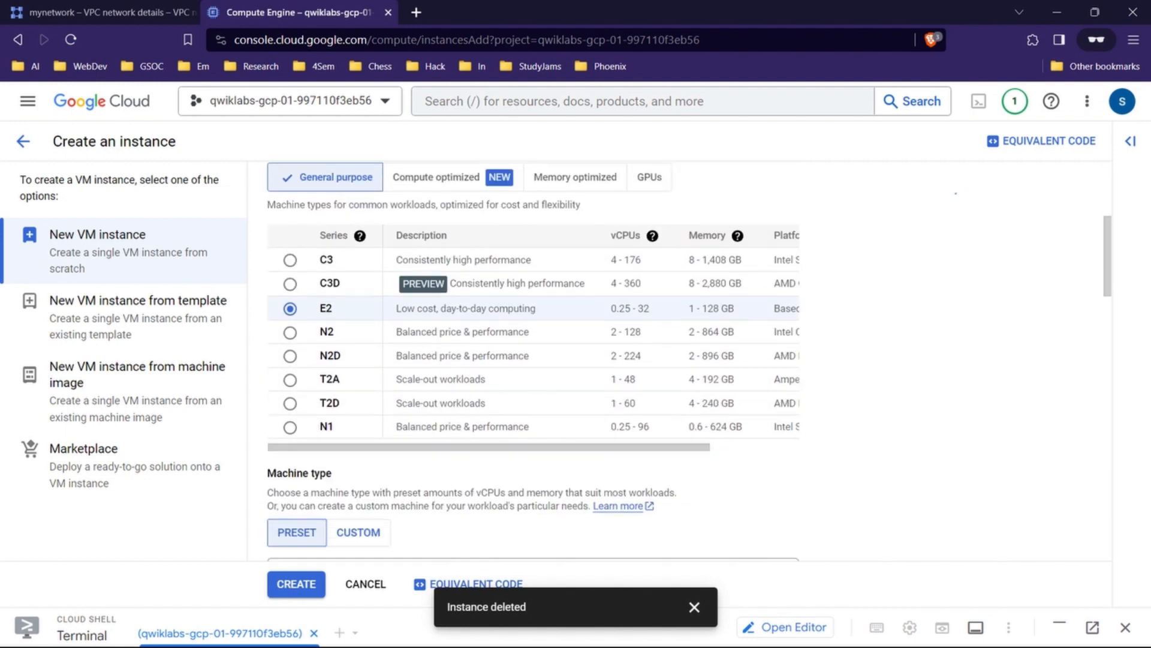
{"action": "scroll", "coordinate": [480, 399], "scroll_direction": "down", "scroll_amount": 1}
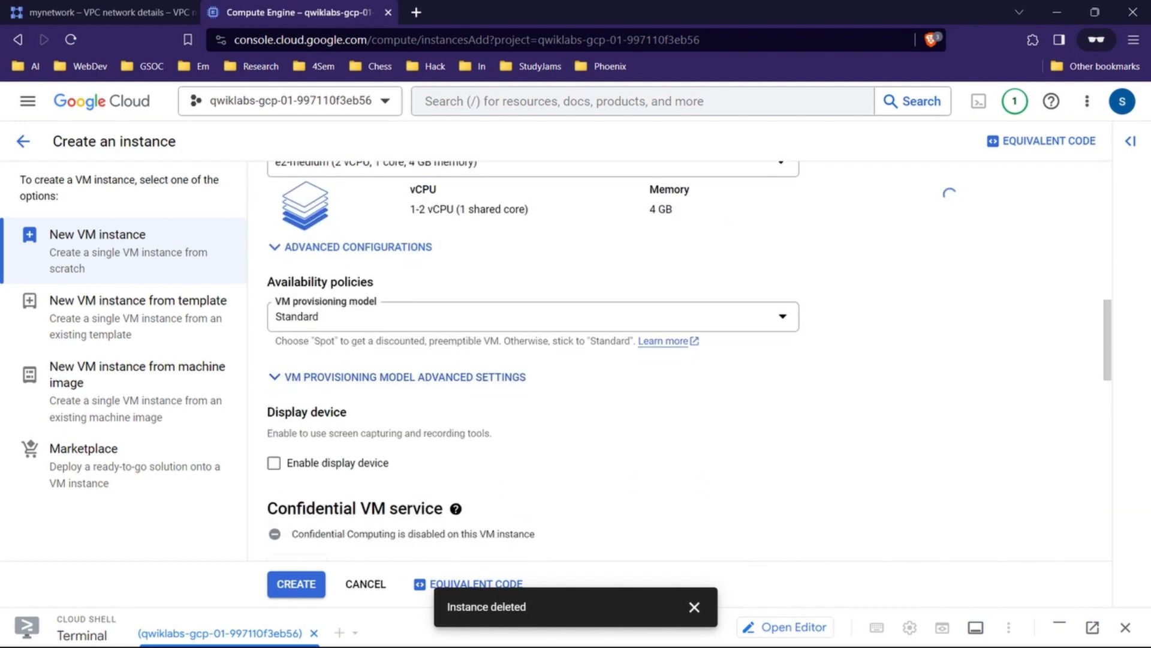
{"action": "scroll", "coordinate": [479, 399], "scroll_direction": "up", "scroll_amount": 1}
{"action": "left_click", "coordinate": [479, 336]}
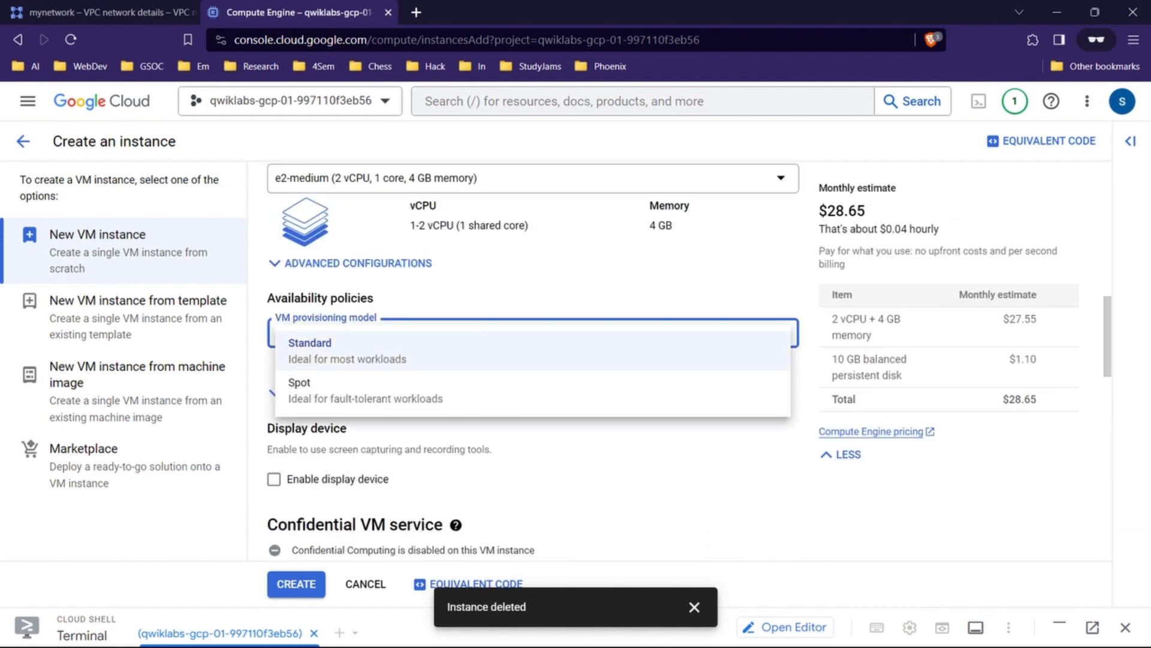
{"action": "left_click", "coordinate": [480, 350]}
{"action": "scroll", "coordinate": [480, 350], "scroll_direction": "up", "scroll_amount": 3}
{"action": "left_click", "coordinate": [480, 343]}
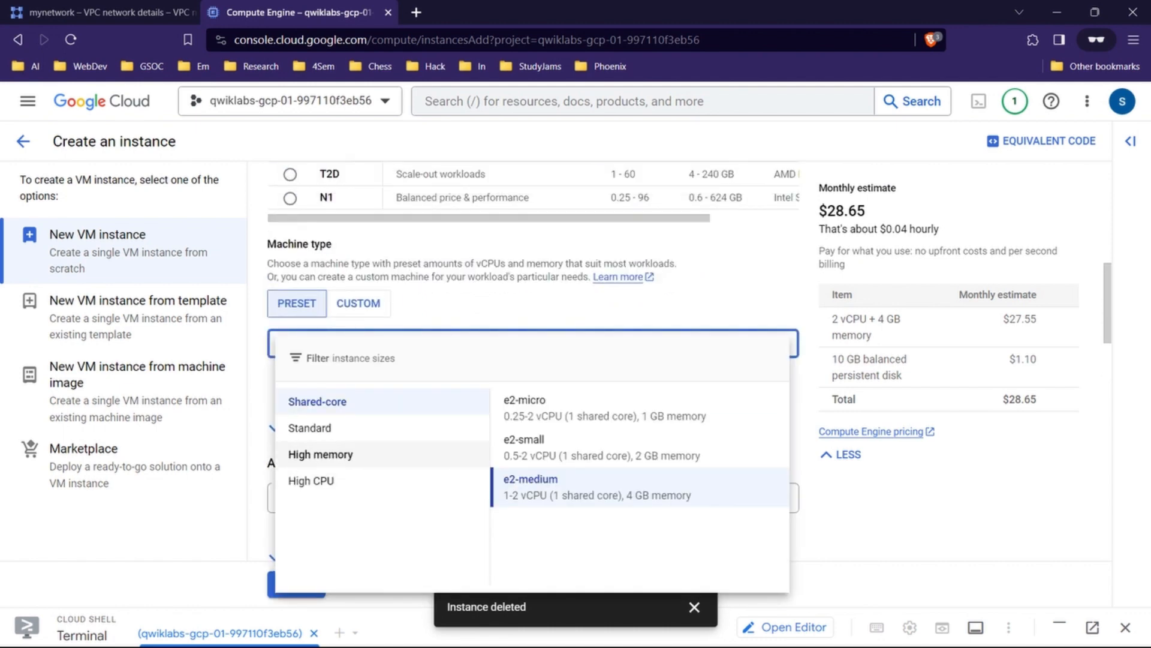
{"action": "left_click", "coordinate": [383, 427]}
{"action": "left_click", "coordinate": [579, 447]}
{"action": "scroll", "coordinate": [579, 447], "scroll_direction": "down", "scroll_amount": 10}
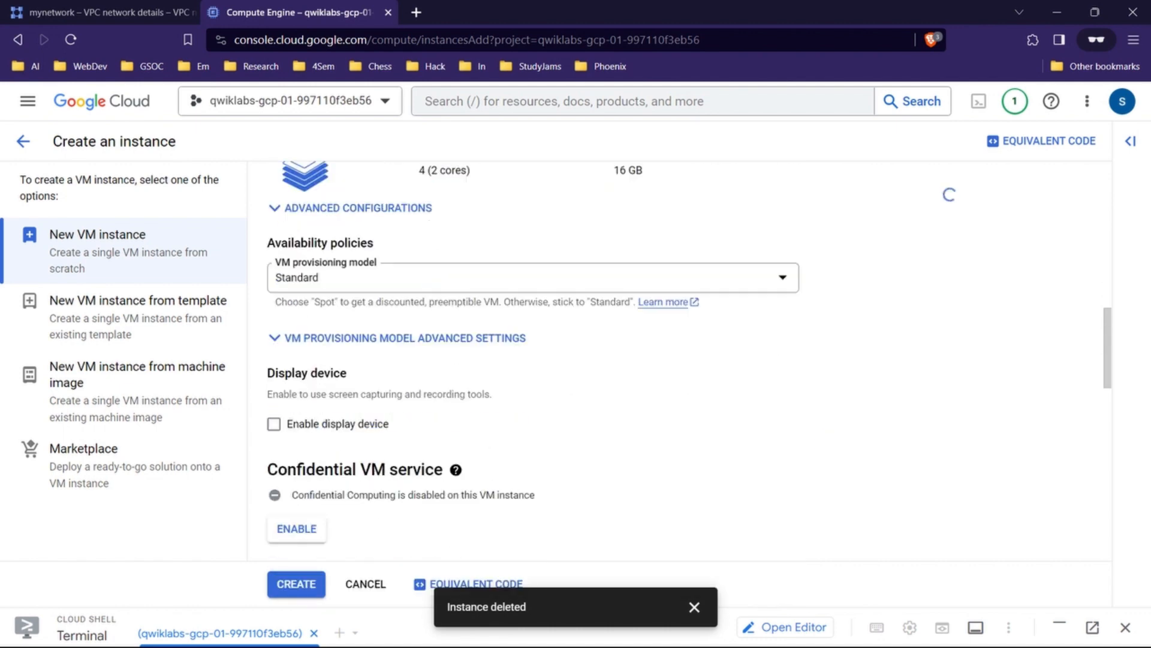
Expand the instance's advanced options and reveal its Networking settings
{"action": "scroll", "coordinate": [689, 357], "scroll_direction": "down", "scroll_amount": 6}
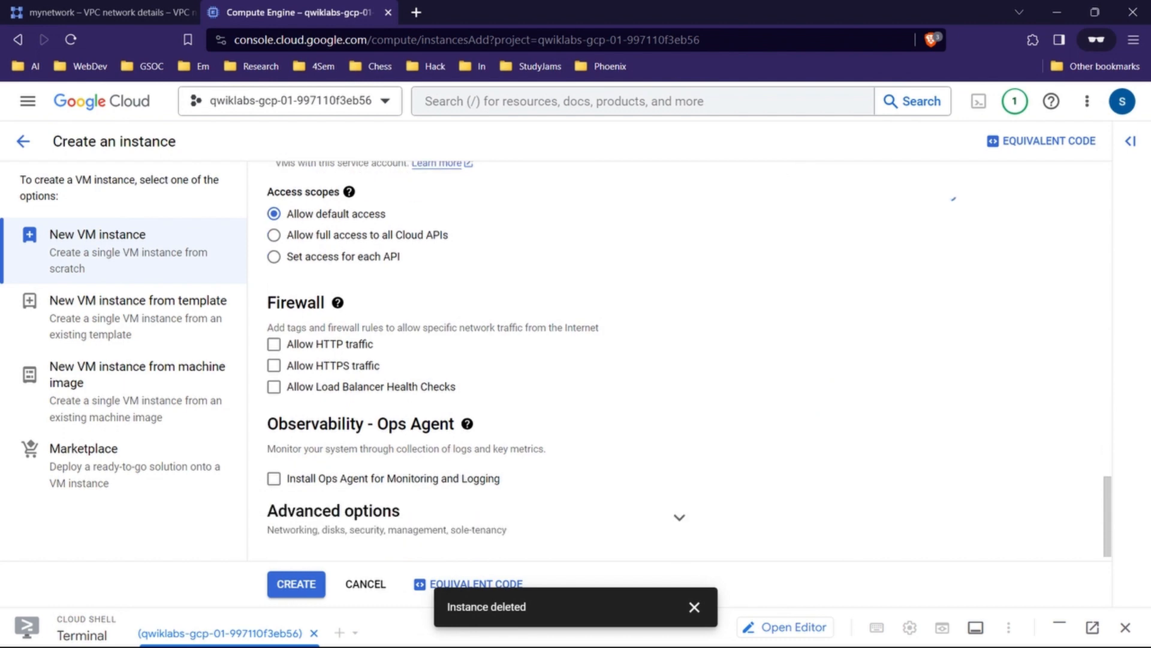
{"action": "left_click", "coordinate": [680, 502]}
{"action": "scroll", "coordinate": [679, 502], "scroll_direction": "down", "scroll_amount": 5}
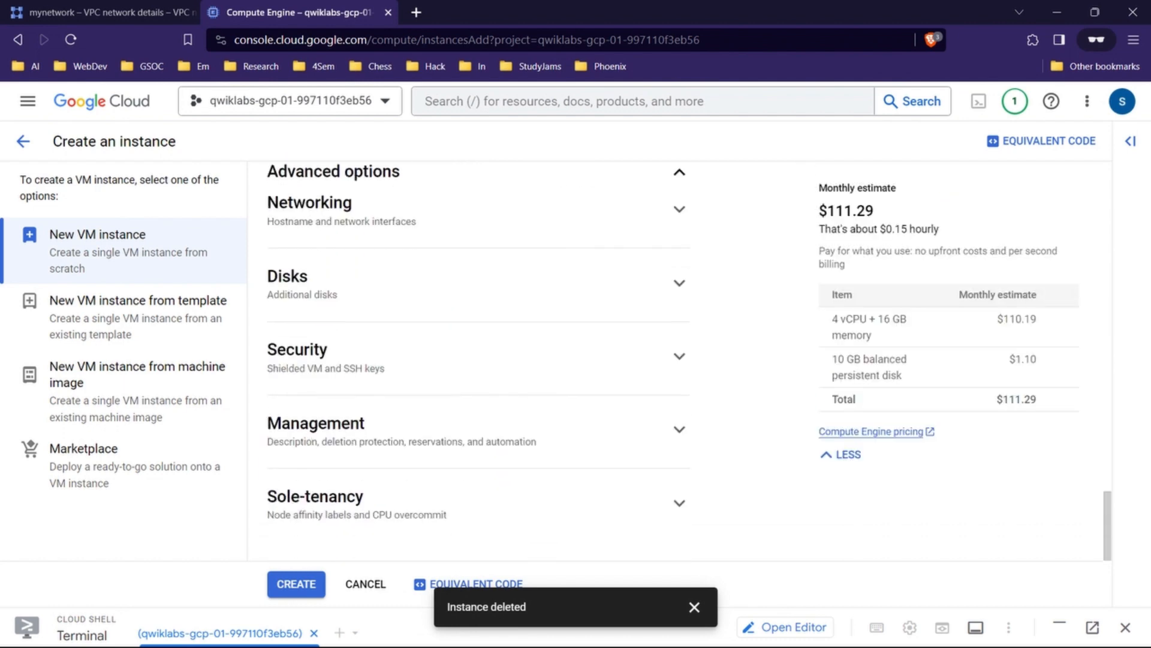
{"action": "scroll", "coordinate": [679, 503], "scroll_direction": "up", "scroll_amount": 2}
{"action": "left_click", "coordinate": [679, 319]}
{"action": "scroll", "coordinate": [679, 319], "scroll_direction": "down", "scroll_amount": 1}
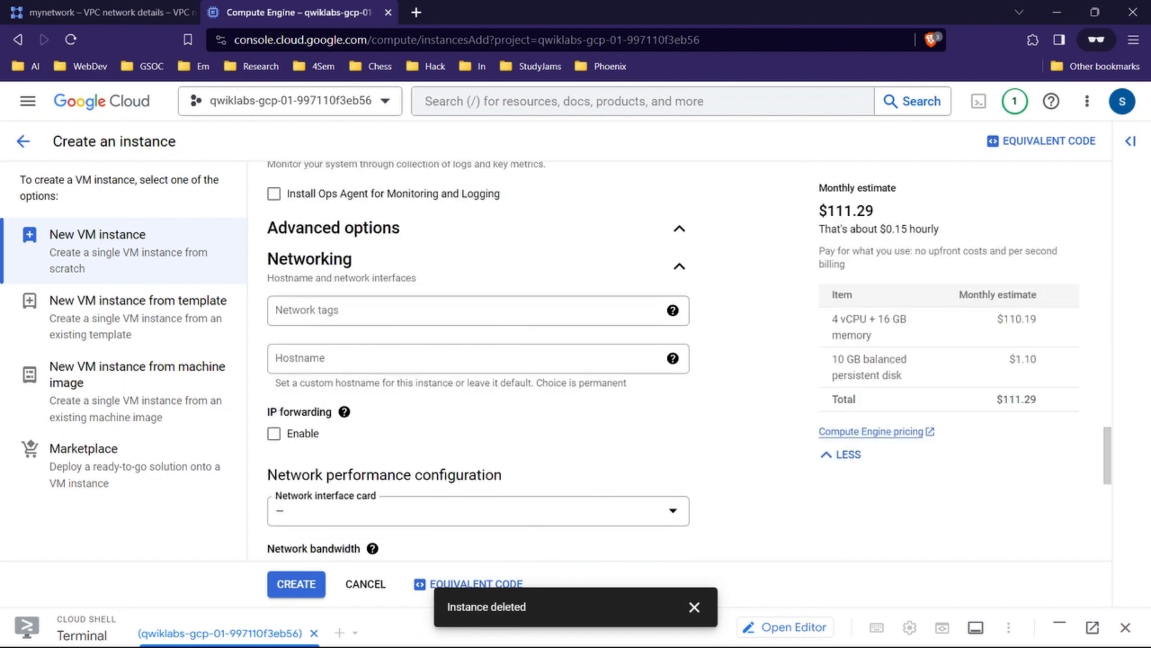
Add a network interface on managementnet to the instance and delete the default network interface
{"action": "scroll", "coordinate": [478, 360], "scroll_direction": "down", "scroll_amount": 8}
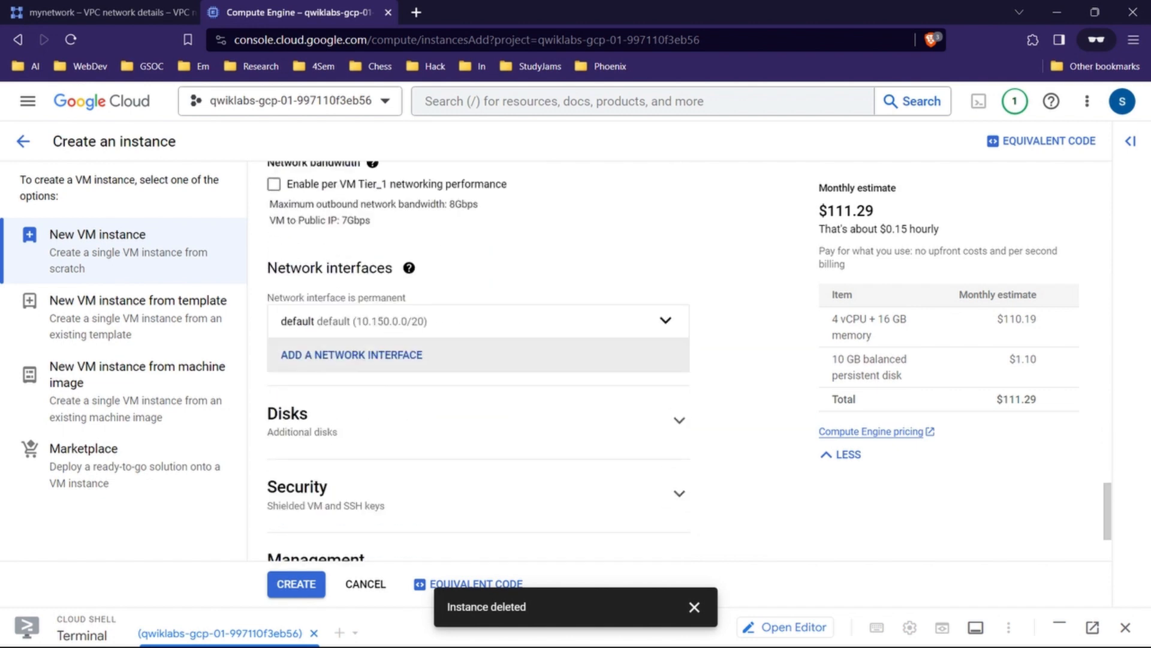
{"action": "scroll", "coordinate": [479, 360], "scroll_direction": "up", "scroll_amount": 2}
{"action": "left_click", "coordinate": [360, 355]}
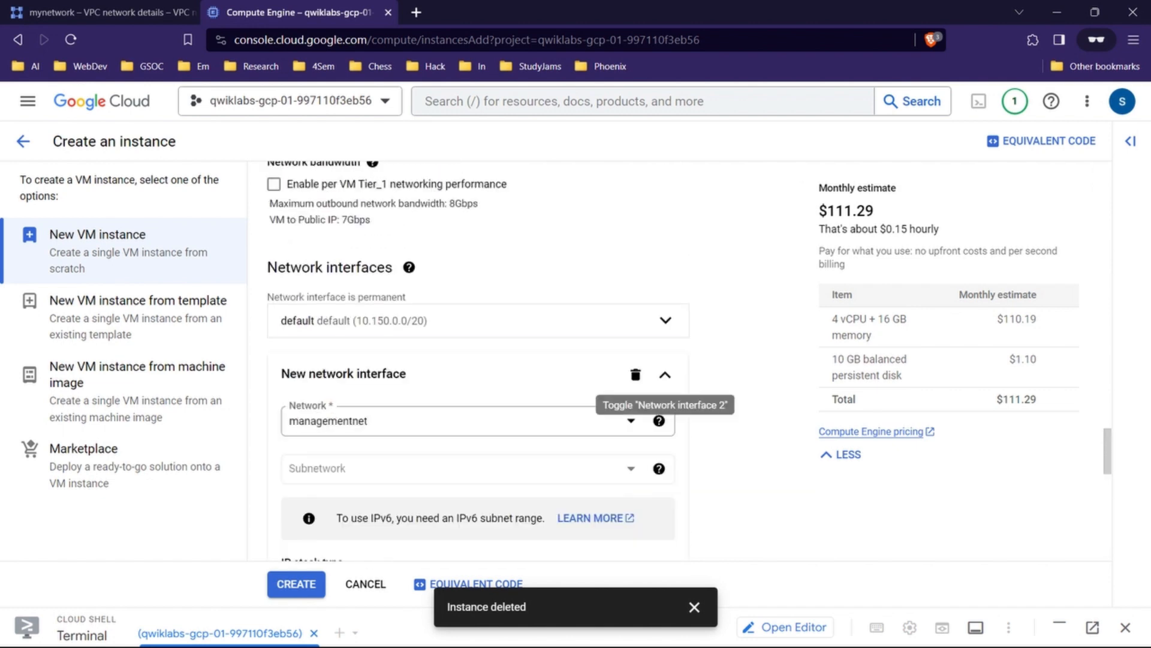
{"action": "scroll", "coordinate": [360, 355], "scroll_direction": "down", "scroll_amount": 1}
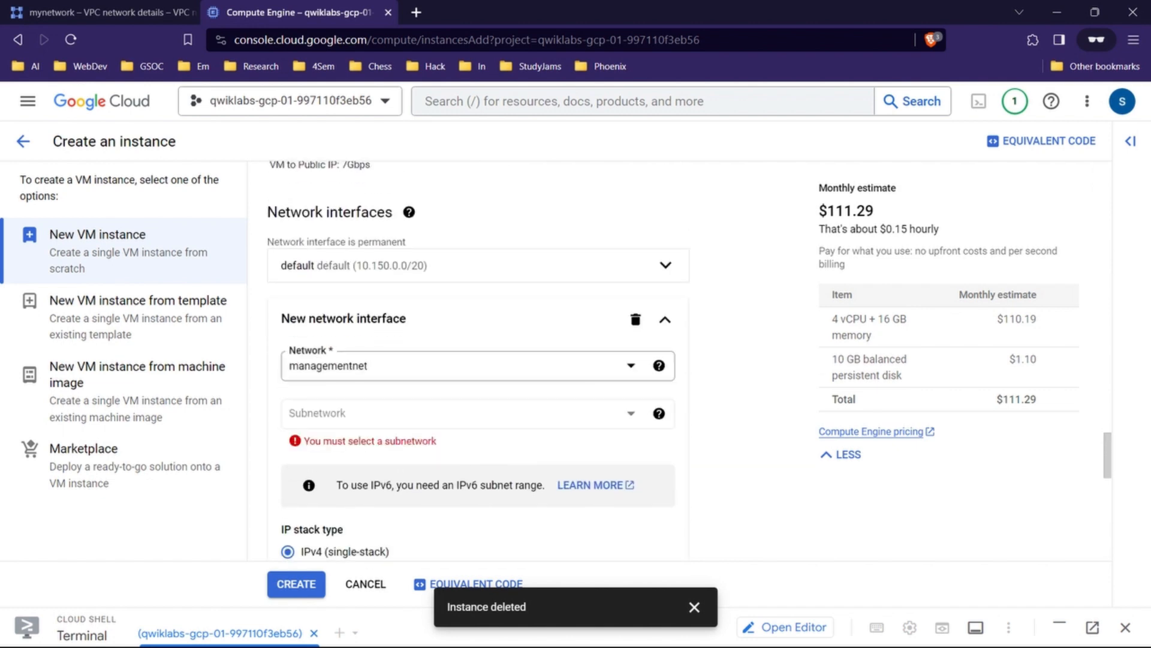
{"action": "mouse_move", "coordinate": [478, 414]}
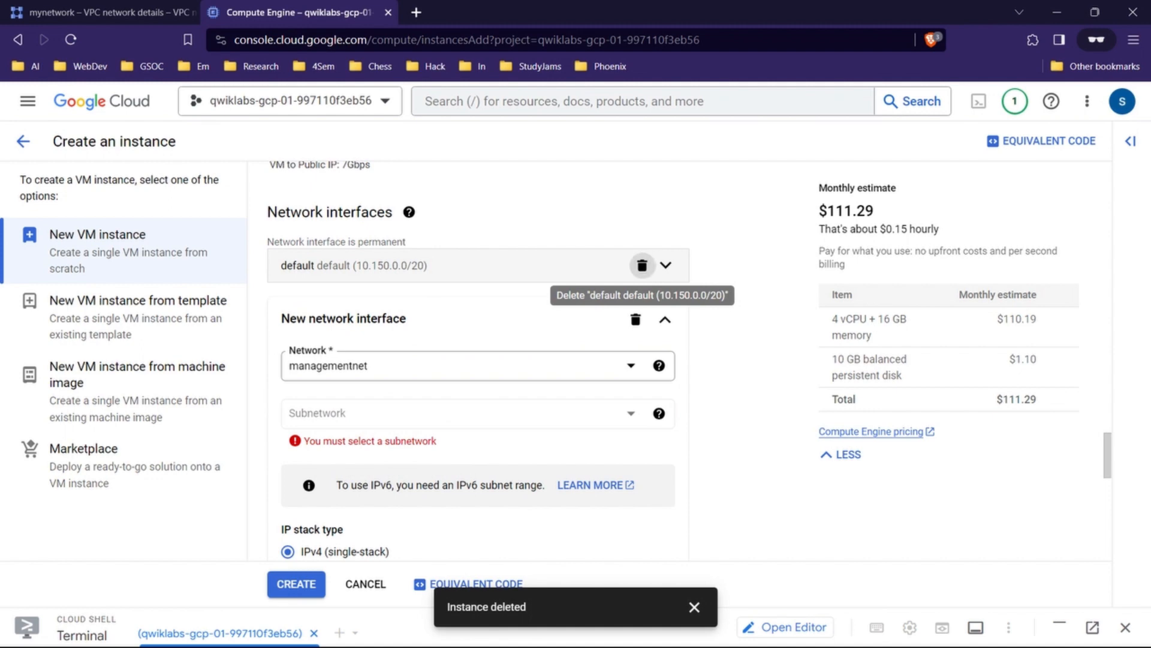
{"action": "left_click", "coordinate": [642, 265]}
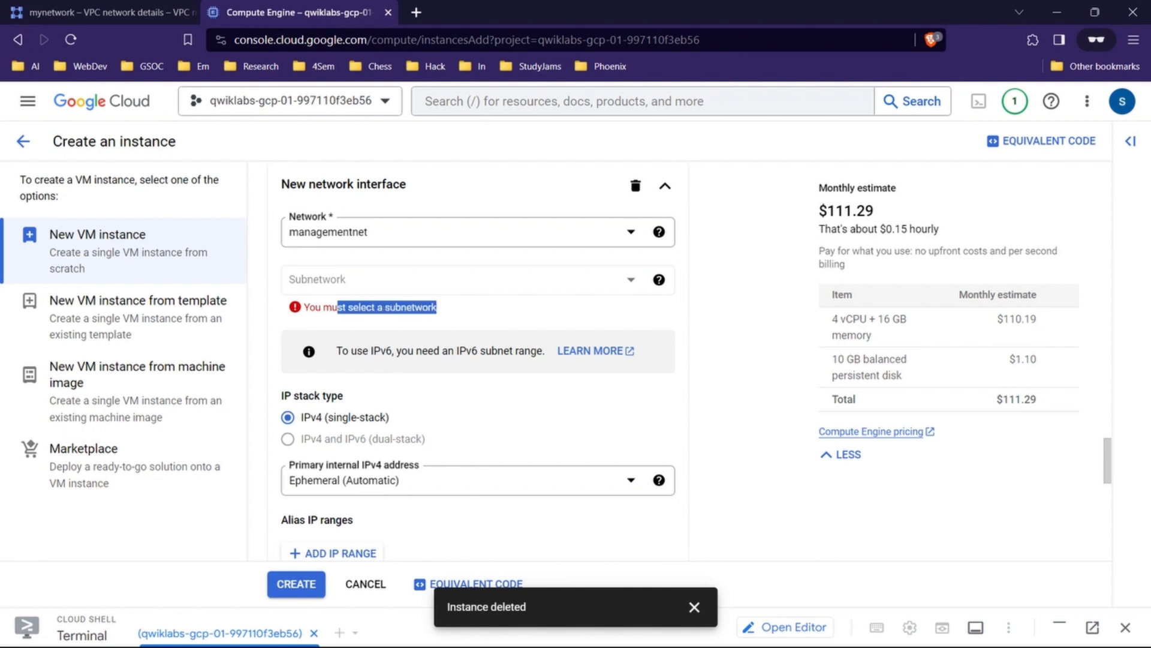
Cancel the current instance creation form and dismiss the notification about the deleted instance
{"action": "mouse_move", "coordinate": [420, 280]}
{"action": "scroll", "coordinate": [478, 360], "scroll_direction": "down", "scroll_amount": 5}
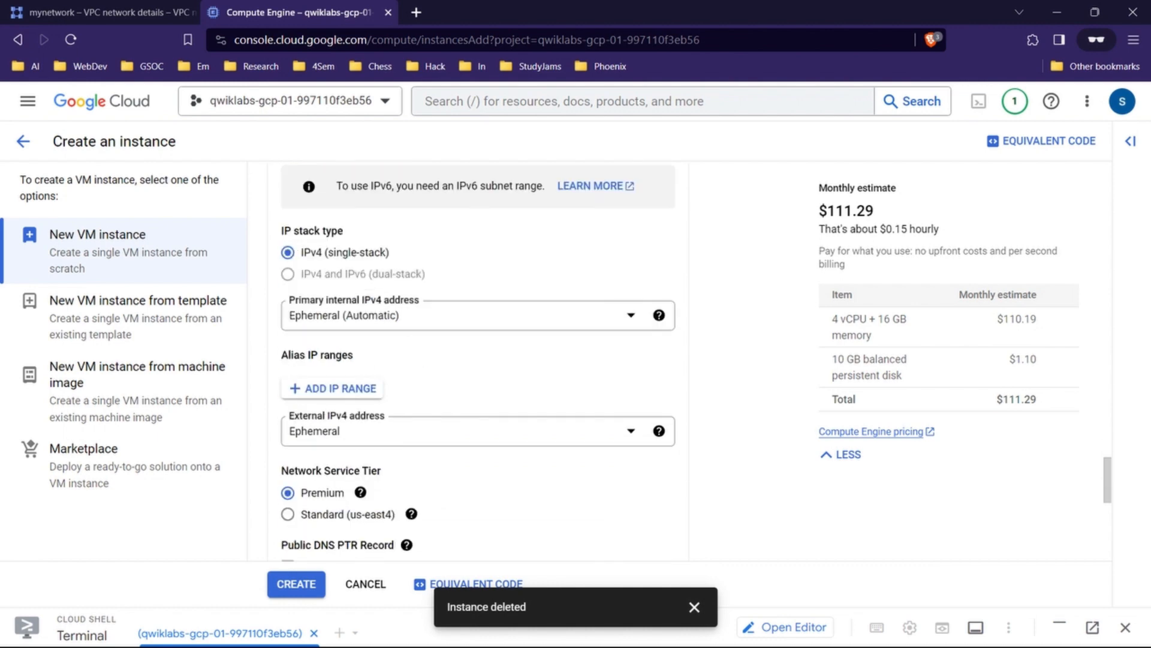
{"action": "left_click", "coordinate": [366, 584]}
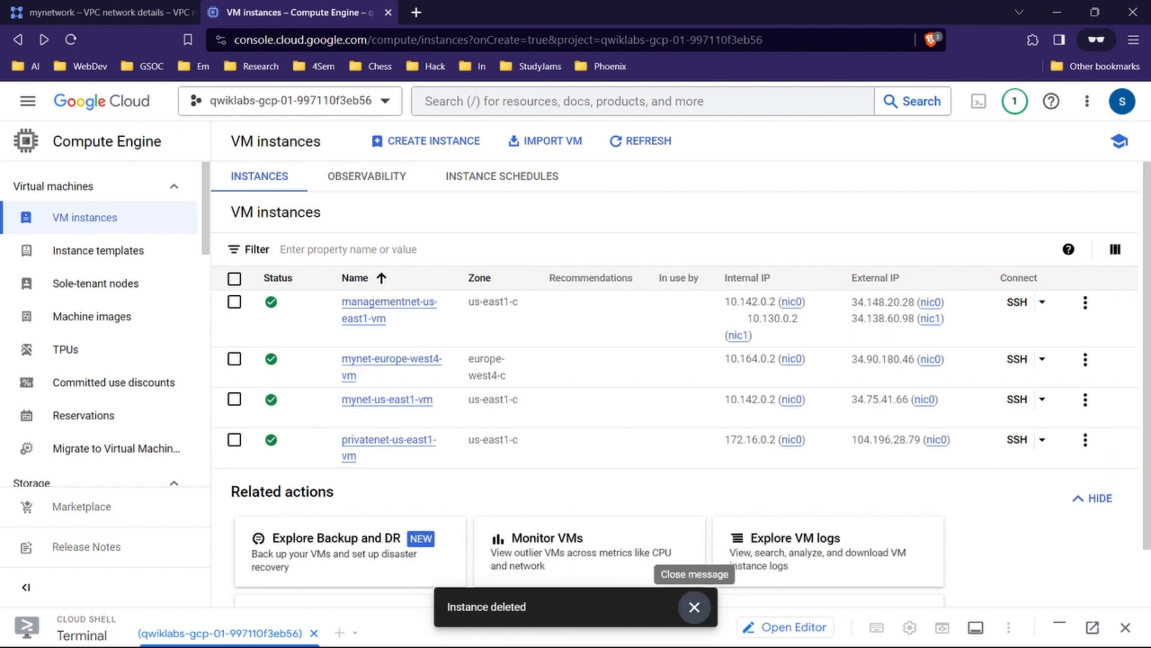
{"action": "left_click", "coordinate": [694, 607]}
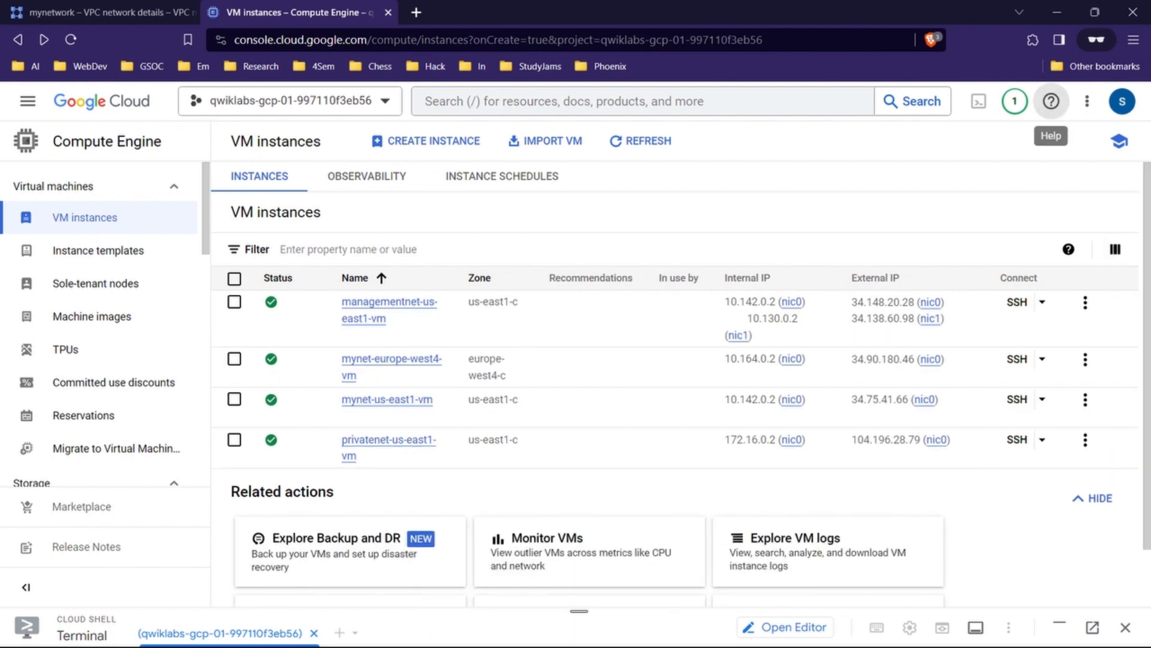
Review the recent activity notifications and refresh the VM instances list
{"action": "left_click", "coordinate": [1014, 100]}
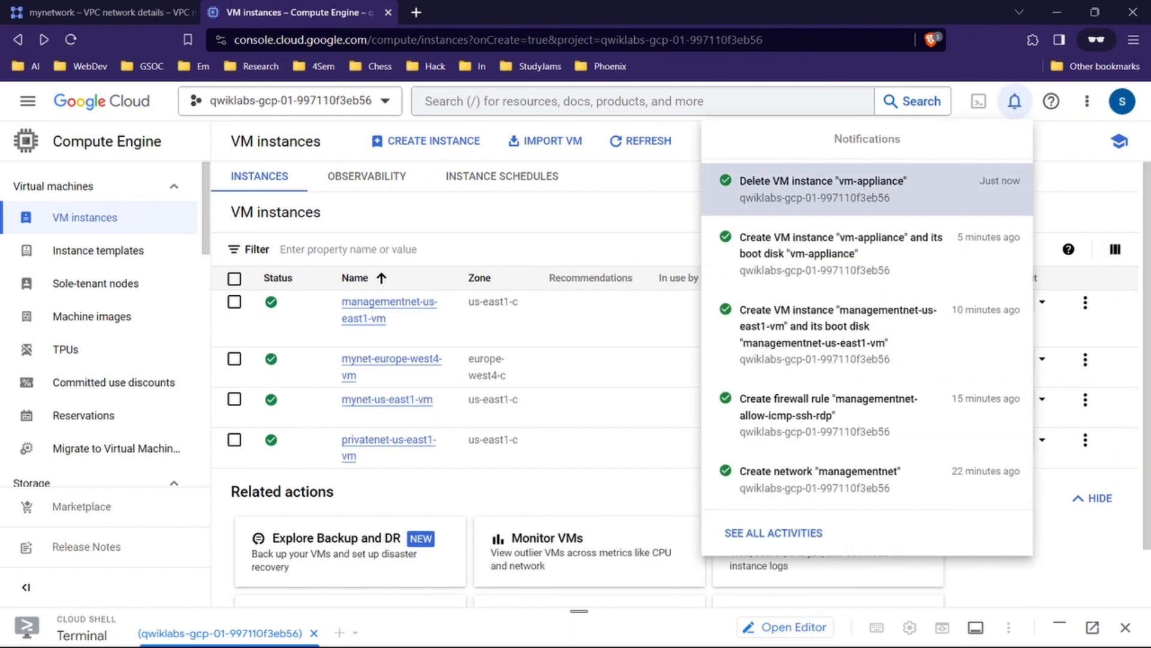
{"action": "left_click", "coordinate": [1014, 101]}
{"action": "left_click", "coordinate": [641, 141]}
{"action": "left_click_drag", "start_coordinate": [747, 540], "coordinate": [751, 556]}
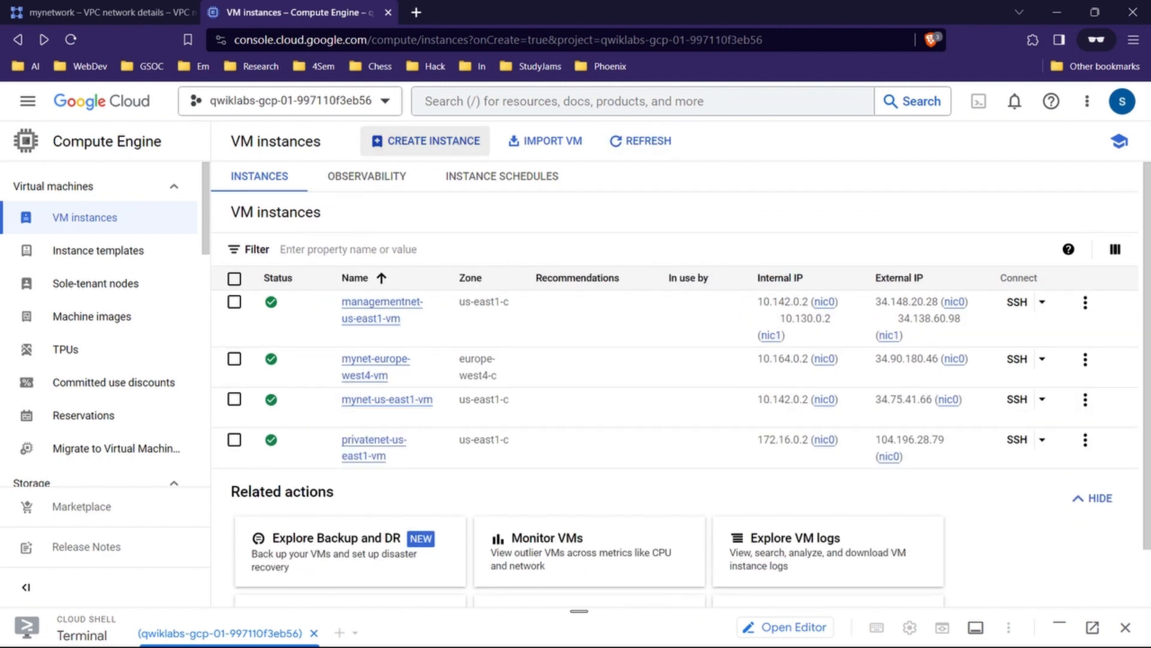
Start creating a new VM instance and set its region to us-east4 (Northern Virginia)
{"action": "left_click", "coordinate": [426, 141]}
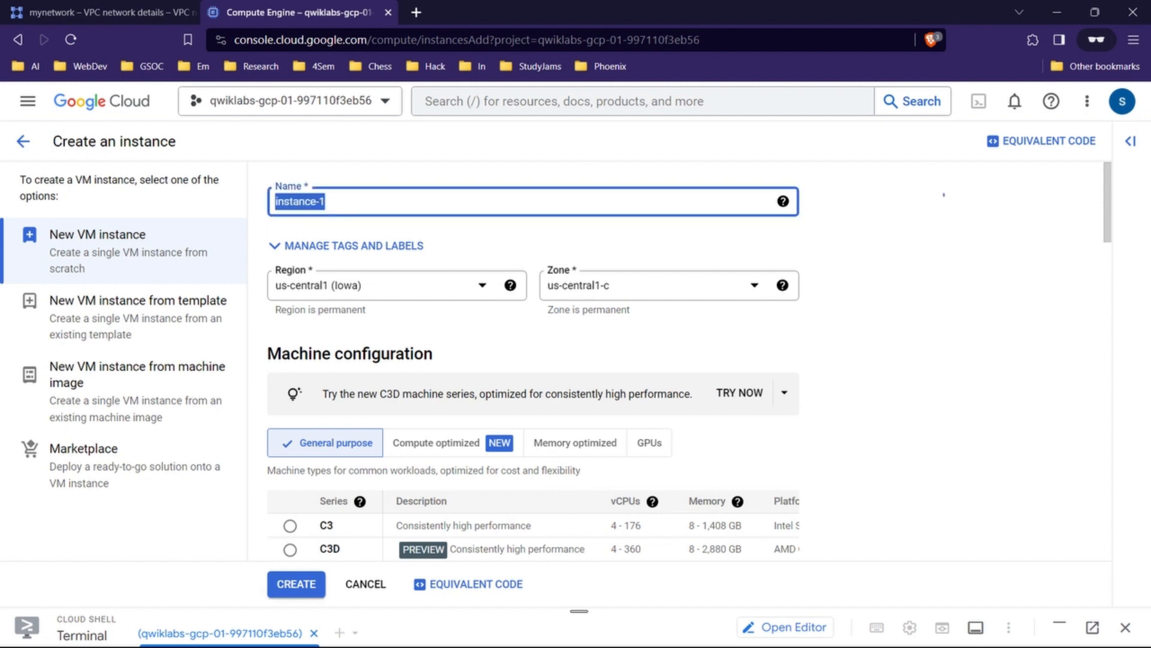
{"action": "scroll", "coordinate": [652, 384], "scroll_direction": "down", "scroll_amount": 3}
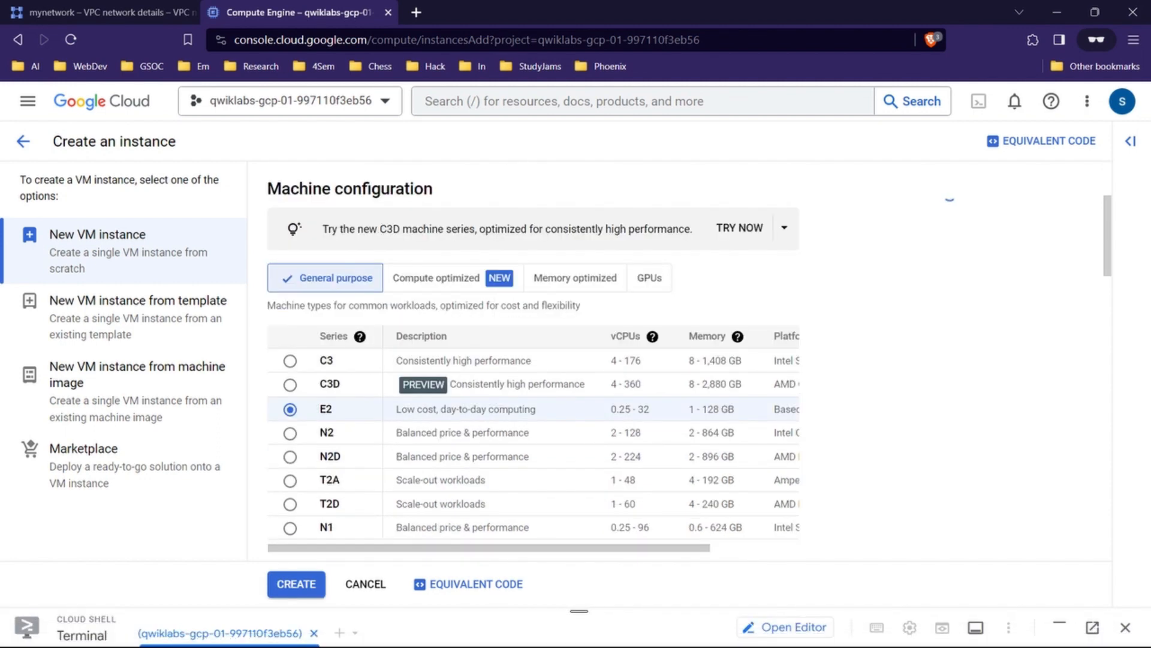
{"action": "scroll", "coordinate": [653, 384], "scroll_direction": "up", "scroll_amount": 3}
{"action": "left_click", "coordinate": [372, 285]}
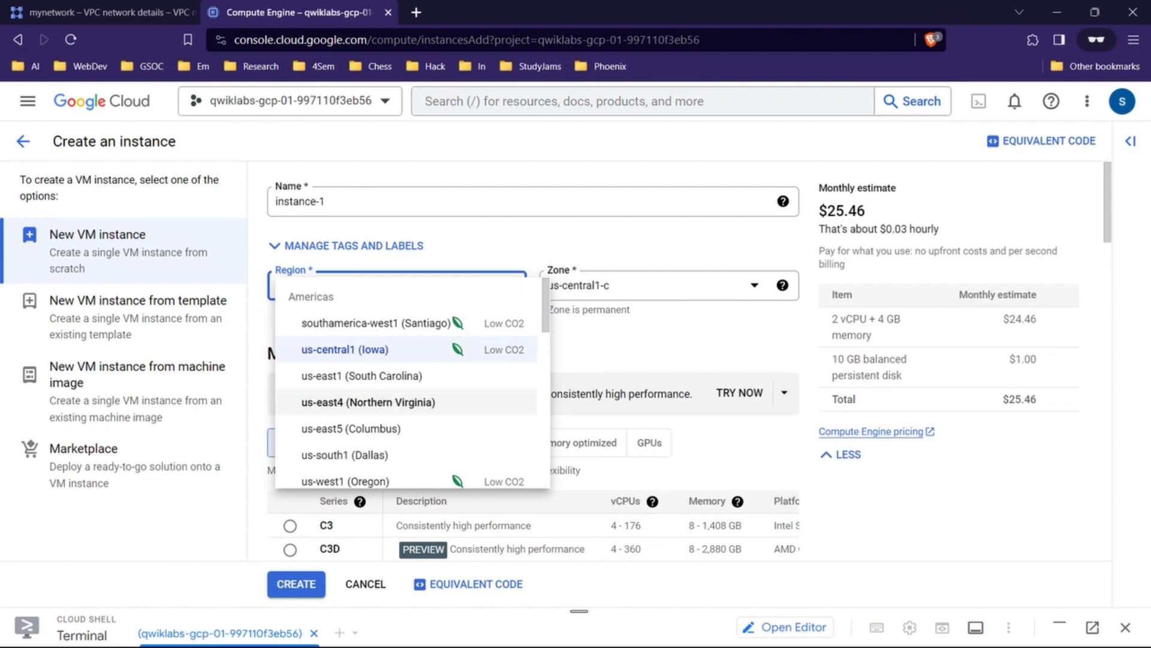
{"action": "left_click", "coordinate": [360, 401]}
Switch to the Multiple VPC Networks lab page and review the Task 4 property values for vm-appliance
{"action": "mouse_move", "coordinate": [637, 639]}
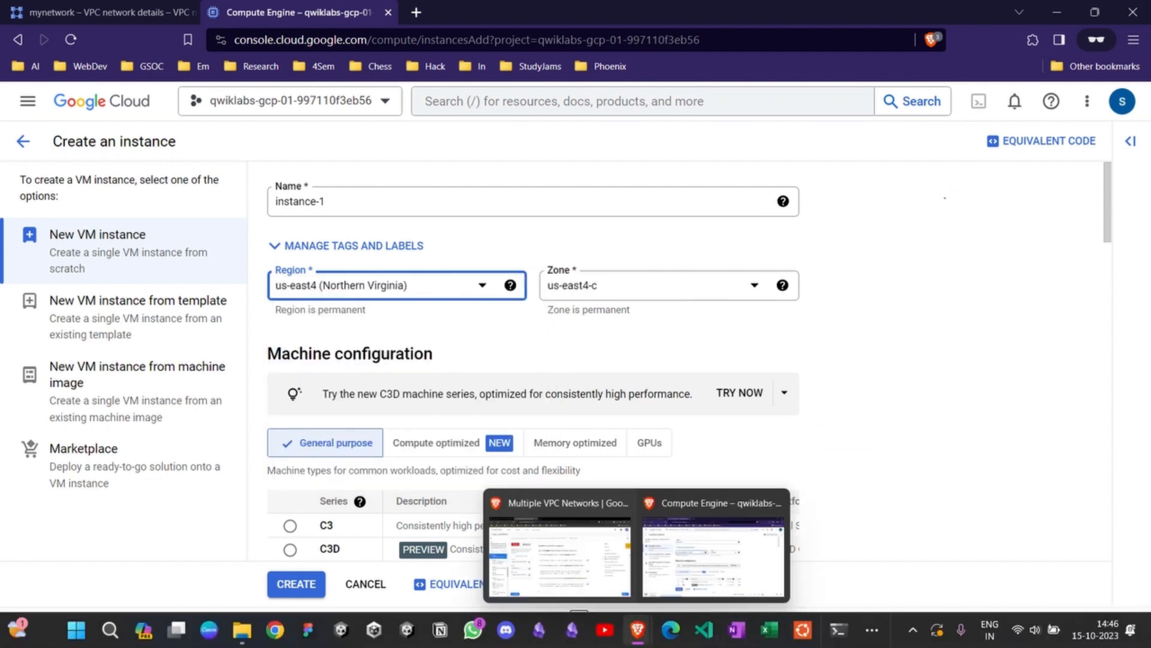
{"action": "left_click", "coordinate": [557, 546]}
{"action": "scroll", "coordinate": [611, 396], "scroll_direction": "down", "scroll_amount": 6}
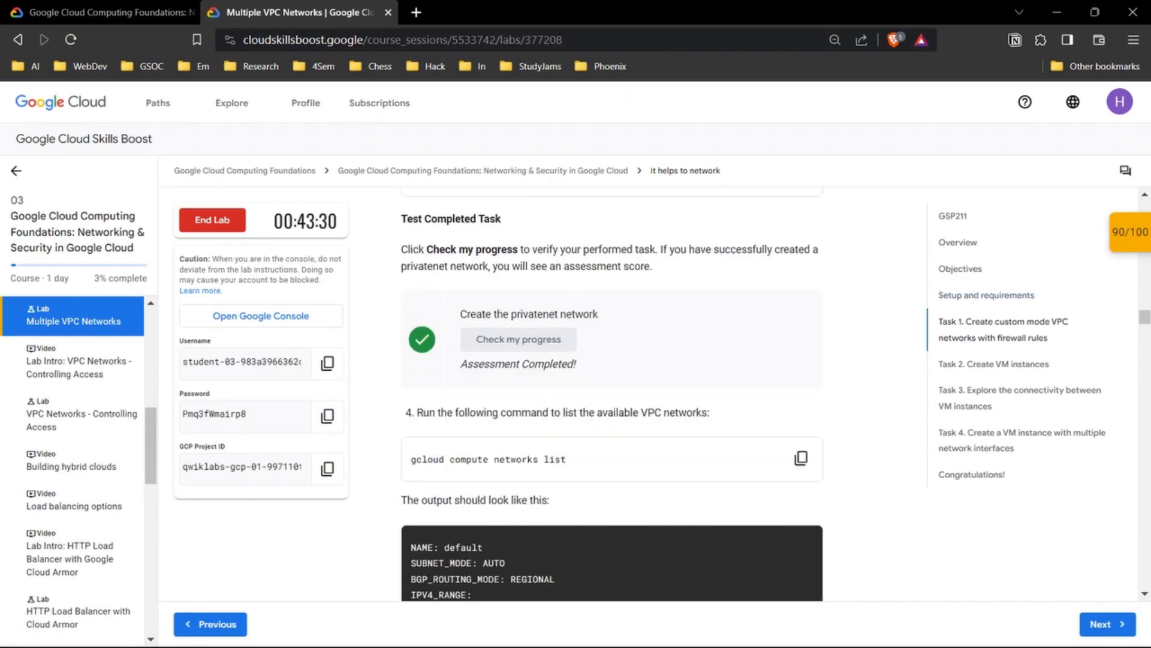
{"action": "scroll", "coordinate": [611, 395], "scroll_direction": "down", "scroll_amount": 15}
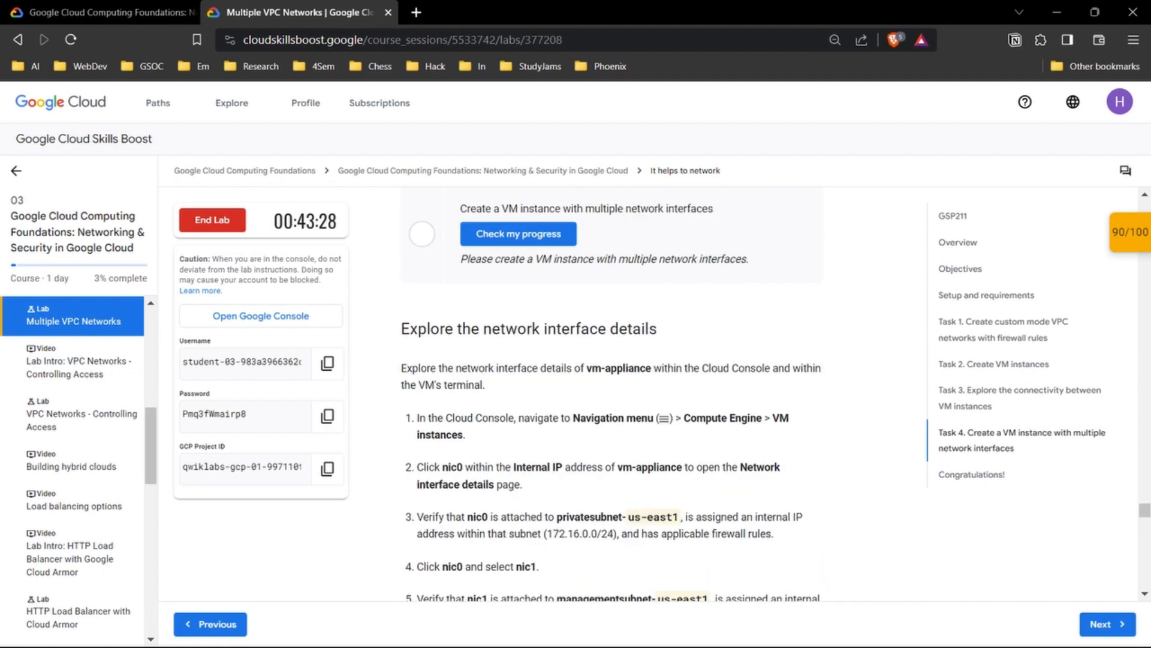
{"action": "scroll", "coordinate": [612, 396], "scroll_direction": "up", "scroll_amount": 15}
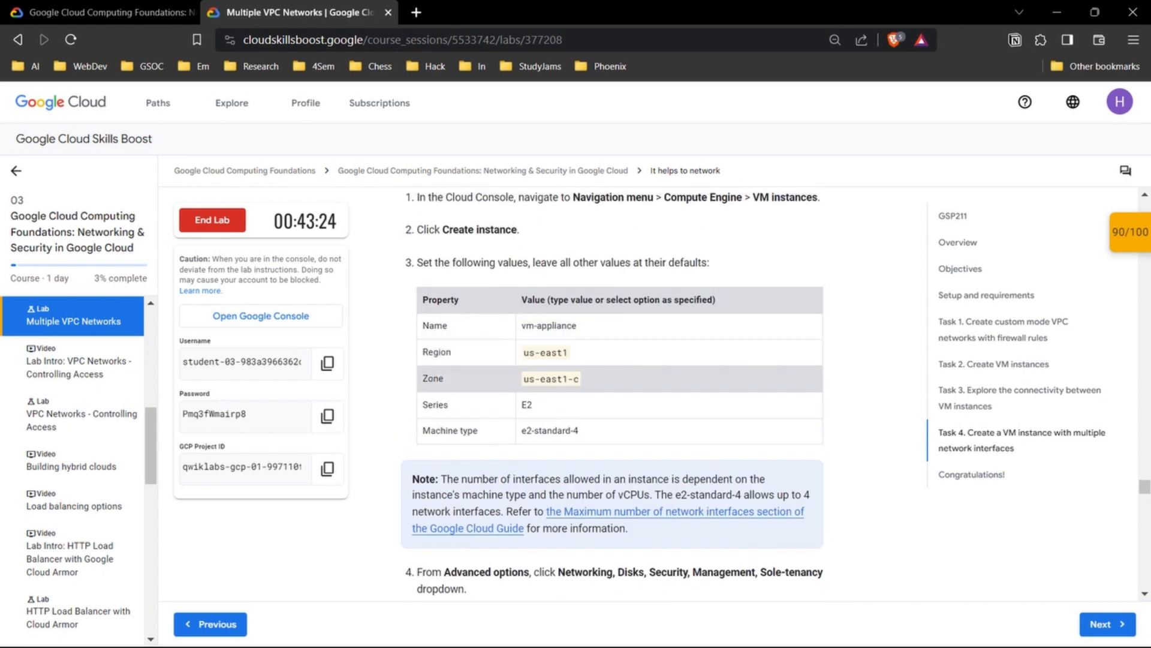
Return to the Google Cloud console and set the new instance's region to us-east1 (South Carolina) and zone to us-east1-c
{"action": "mouse_move", "coordinate": [638, 630]}
{"action": "left_click", "coordinate": [713, 558]}
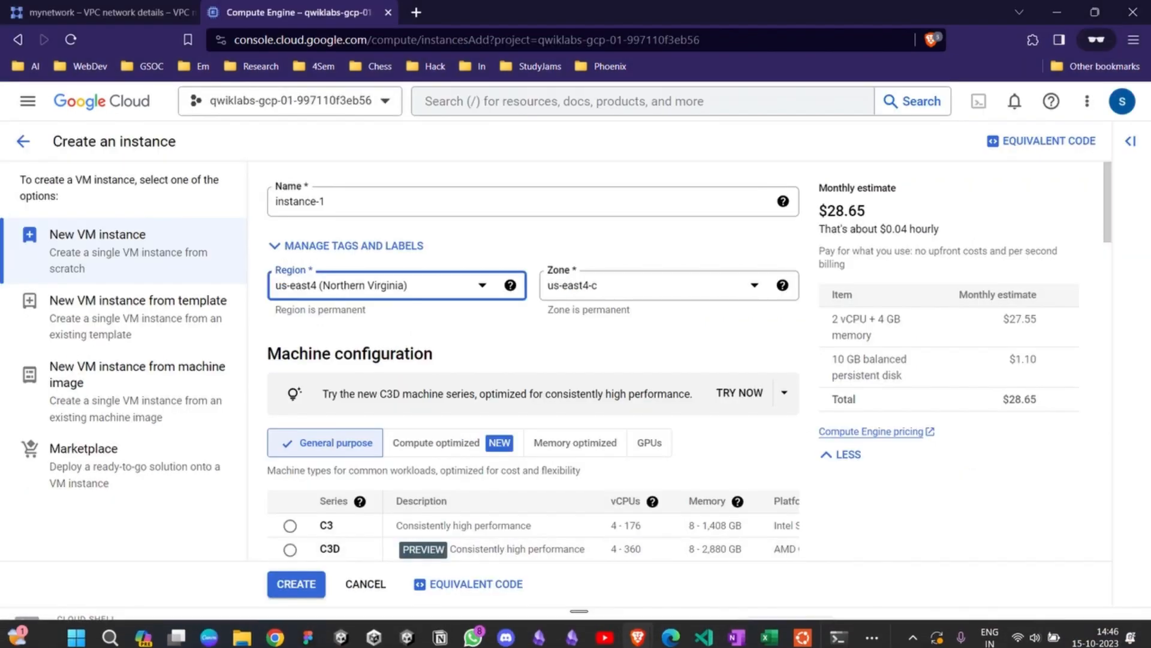
{"action": "left_click", "coordinate": [396, 285]}
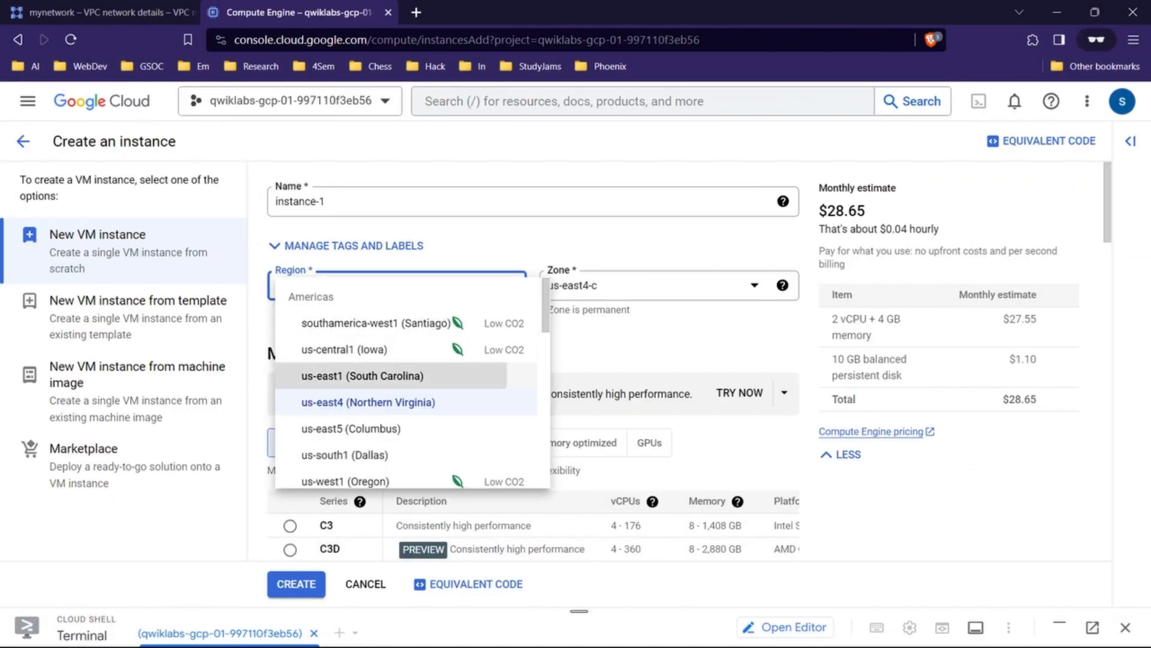
{"action": "left_click", "coordinate": [372, 376]}
{"action": "left_click", "coordinate": [612, 285]}
{"action": "left_click", "coordinate": [590, 324]}
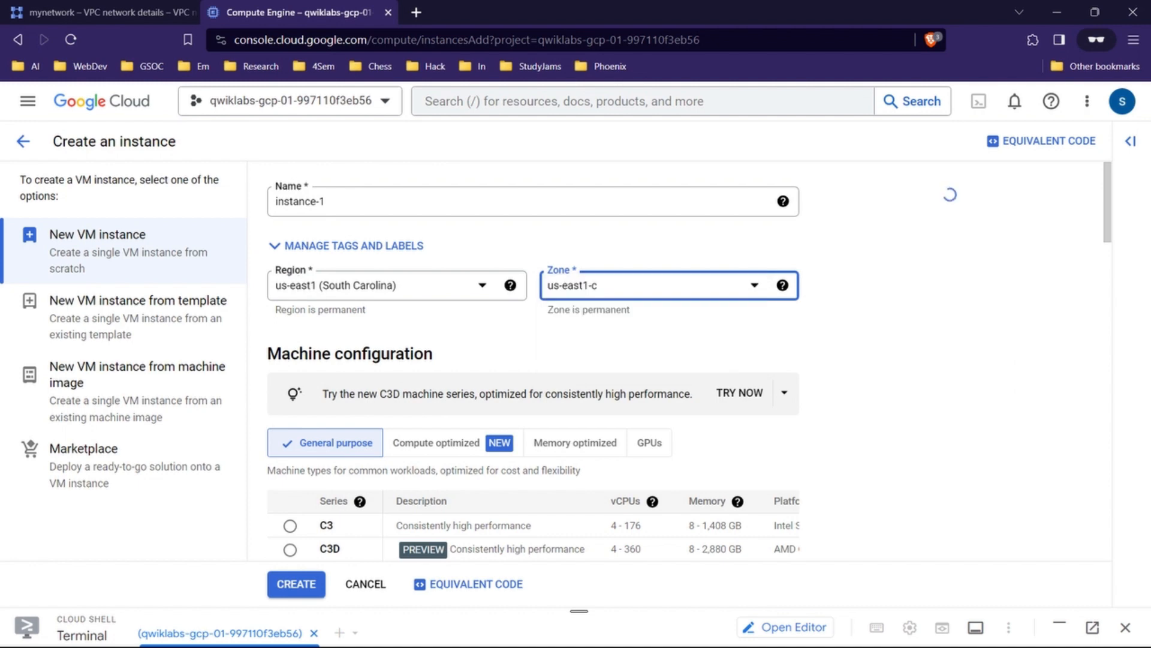
Set the new instance's machine type to the standard preset e2-standard-4
{"action": "left_click_drag", "start_coordinate": [336, 202], "coordinate": [306, 202]}
{"action": "scroll", "coordinate": [689, 362], "scroll_direction": "down", "scroll_amount": 8}
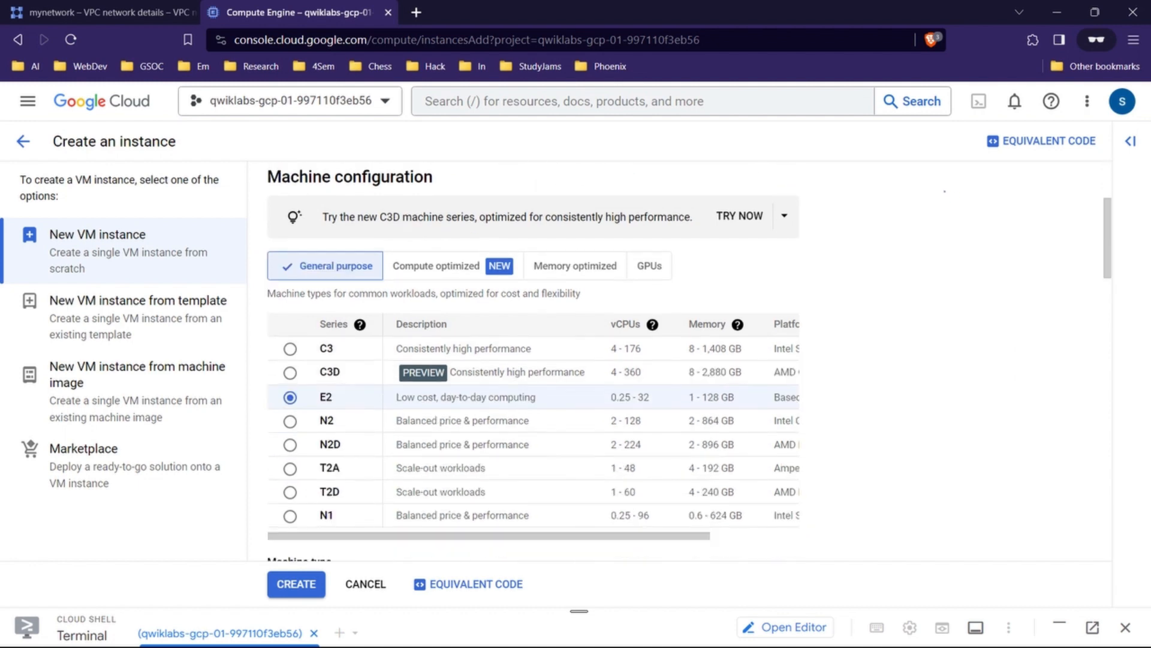
{"action": "scroll", "coordinate": [689, 362], "scroll_direction": "down", "scroll_amount": 4}
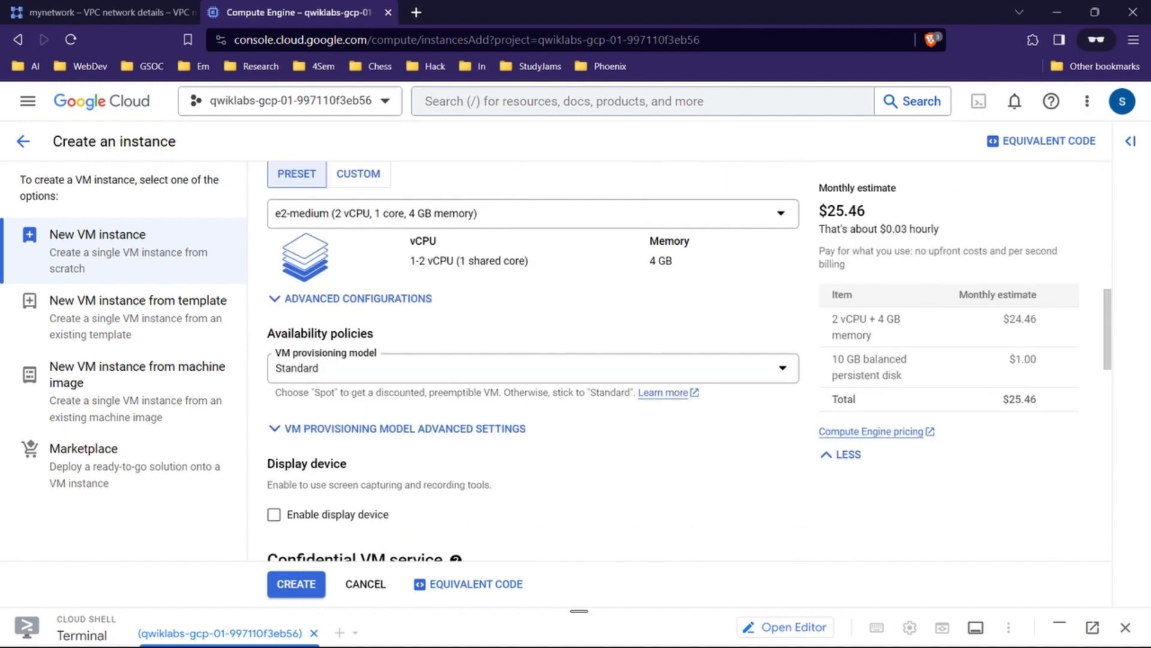
{"action": "scroll", "coordinate": [689, 361], "scroll_direction": "down", "scroll_amount": 10}
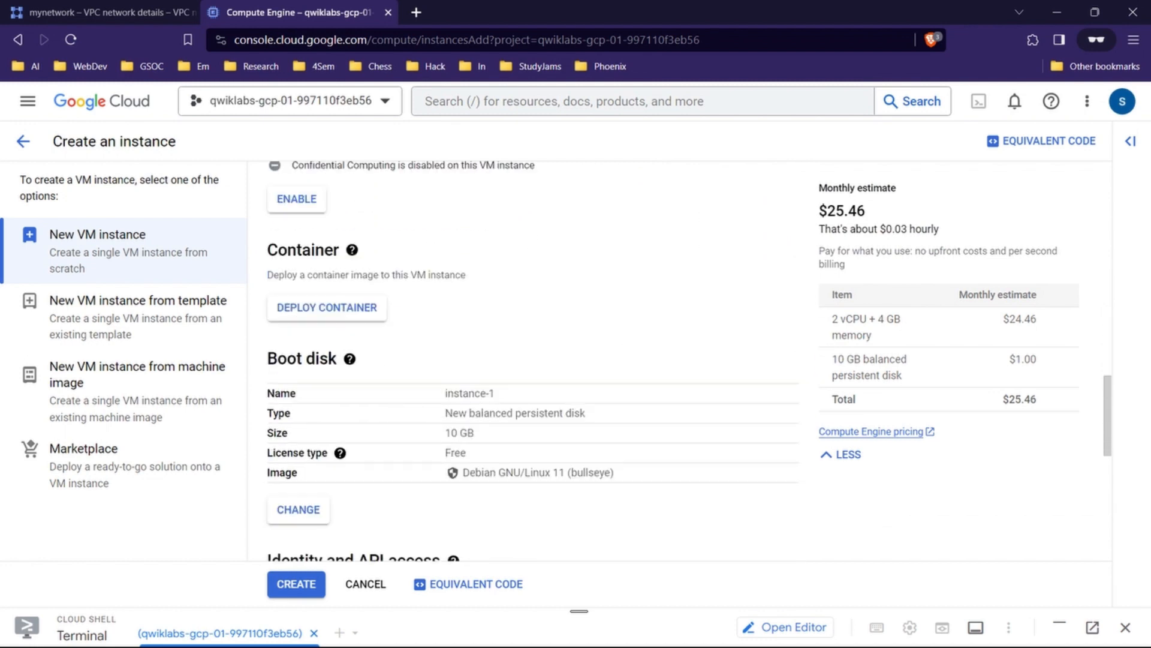
{"action": "scroll", "coordinate": [689, 361], "scroll_direction": "down", "scroll_amount": 3}
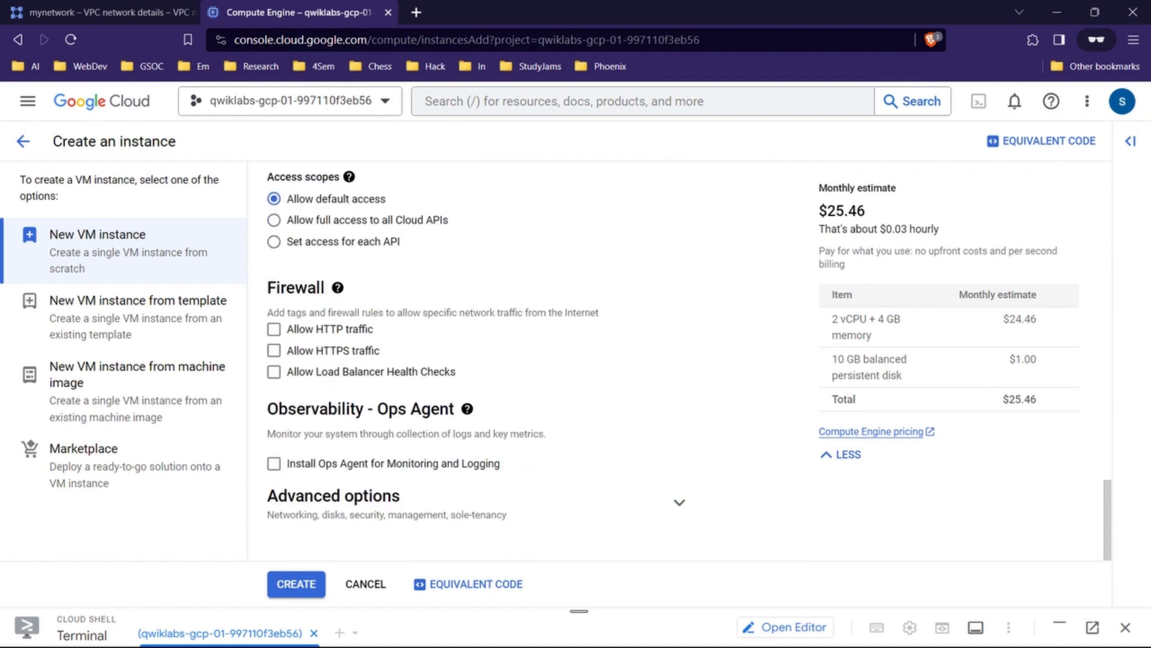
{"action": "scroll", "coordinate": [533, 361], "scroll_direction": "up", "scroll_amount": 15}
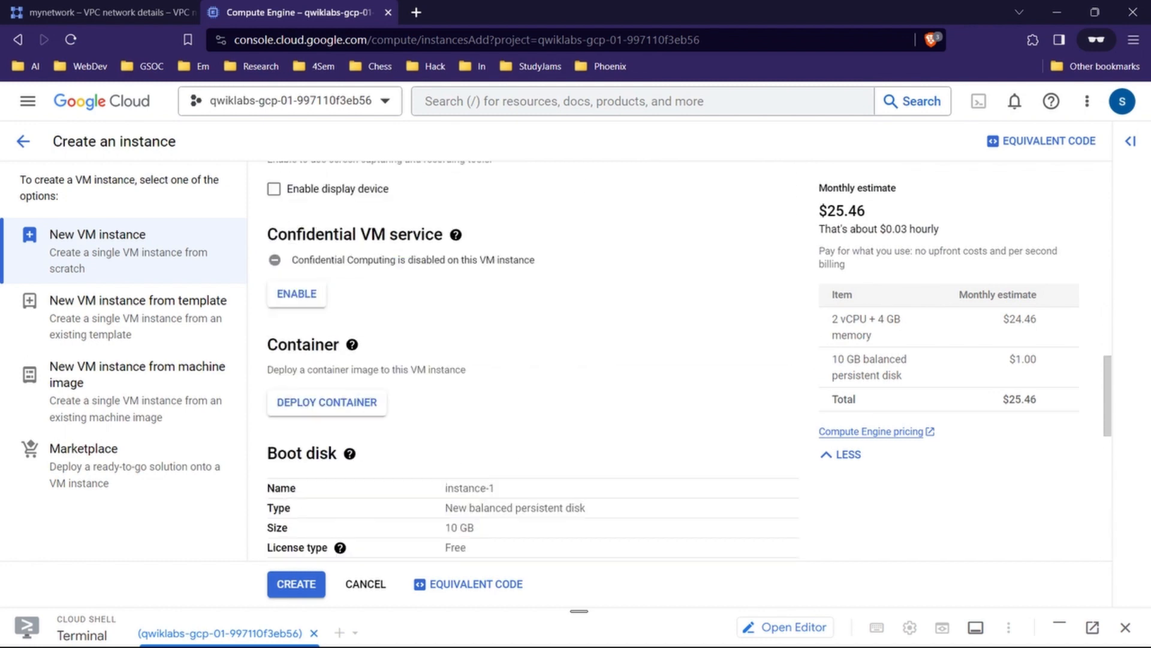
{"action": "scroll", "coordinate": [533, 361], "scroll_direction": "up", "scroll_amount": 3}
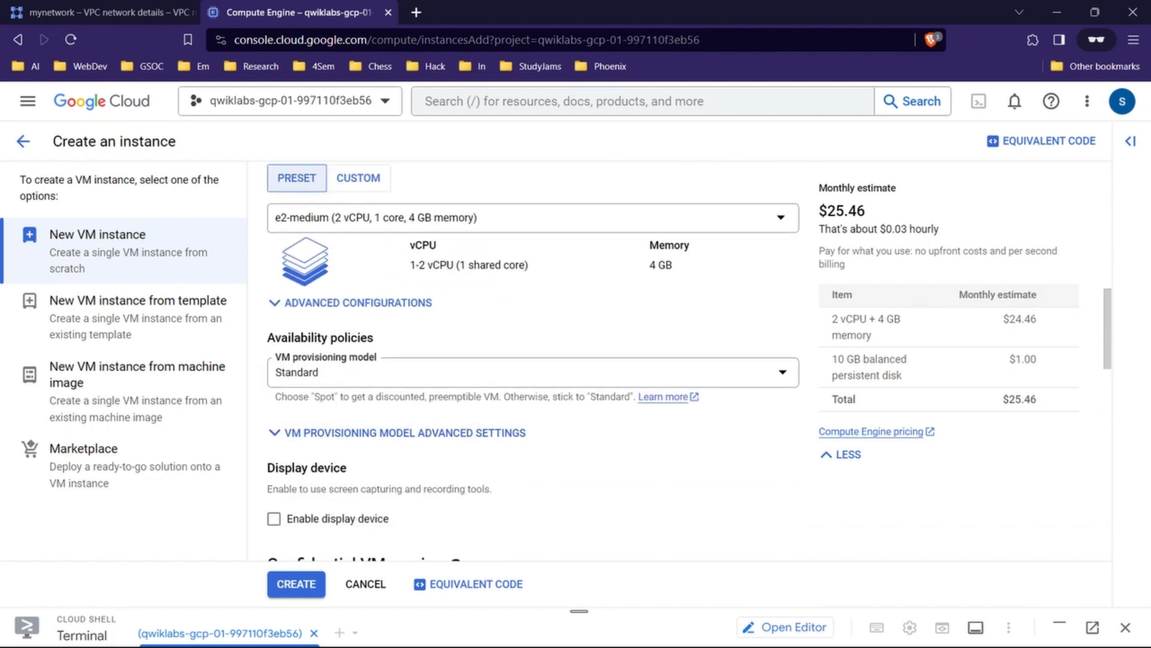
{"action": "scroll", "coordinate": [408, 336], "scroll_direction": "up", "scroll_amount": 3}
{"action": "scroll", "coordinate": [407, 335], "scroll_direction": "down", "scroll_amount": 3}
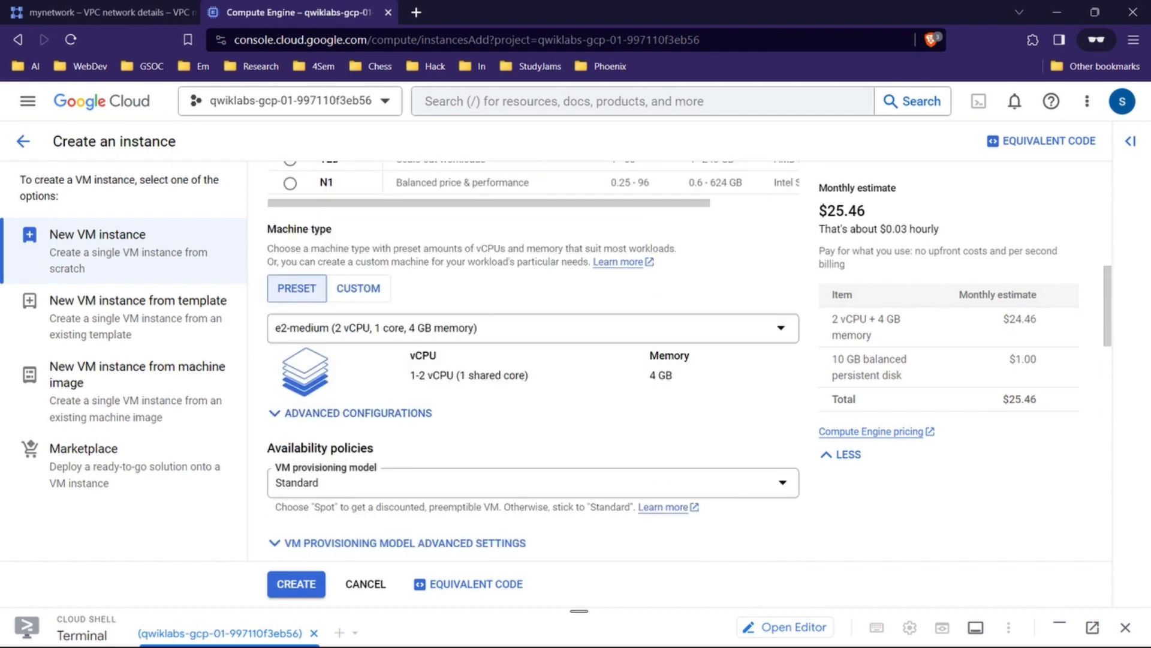
{"action": "left_click", "coordinate": [408, 328]}
{"action": "left_click", "coordinate": [310, 413]}
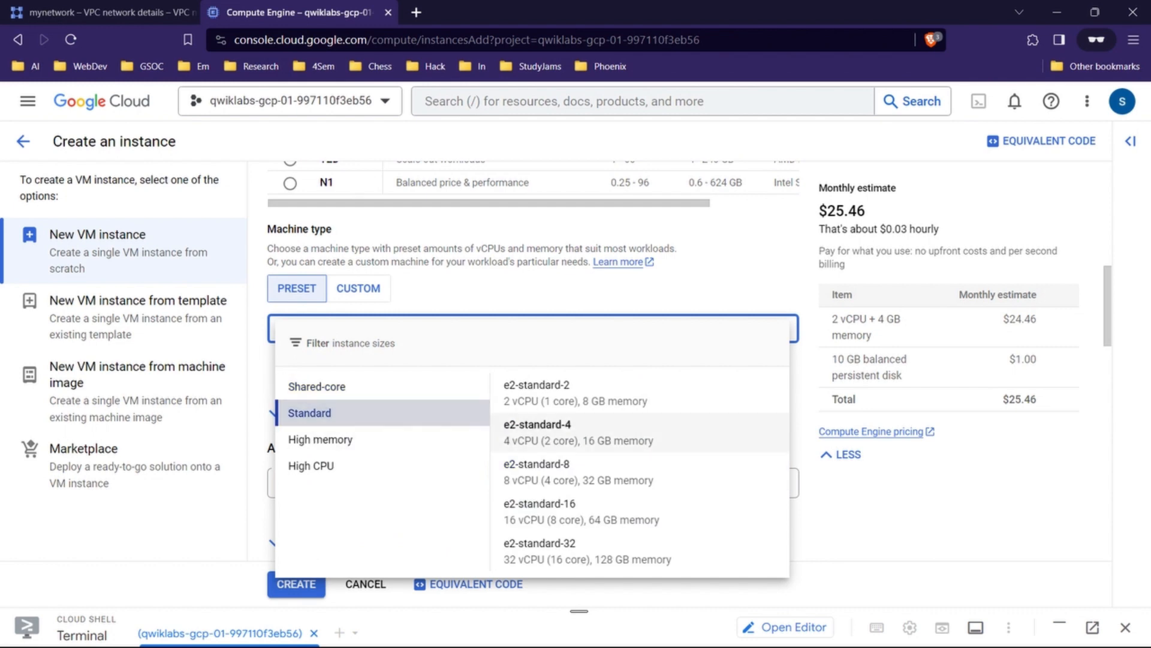
{"action": "left_click", "coordinate": [540, 433]}
Expand the new instance's advanced options and its Networking settings
{"action": "scroll", "coordinate": [539, 433], "scroll_direction": "down", "scroll_amount": 3}
{"action": "scroll", "coordinate": [951, 194], "scroll_direction": "down", "scroll_amount": 3}
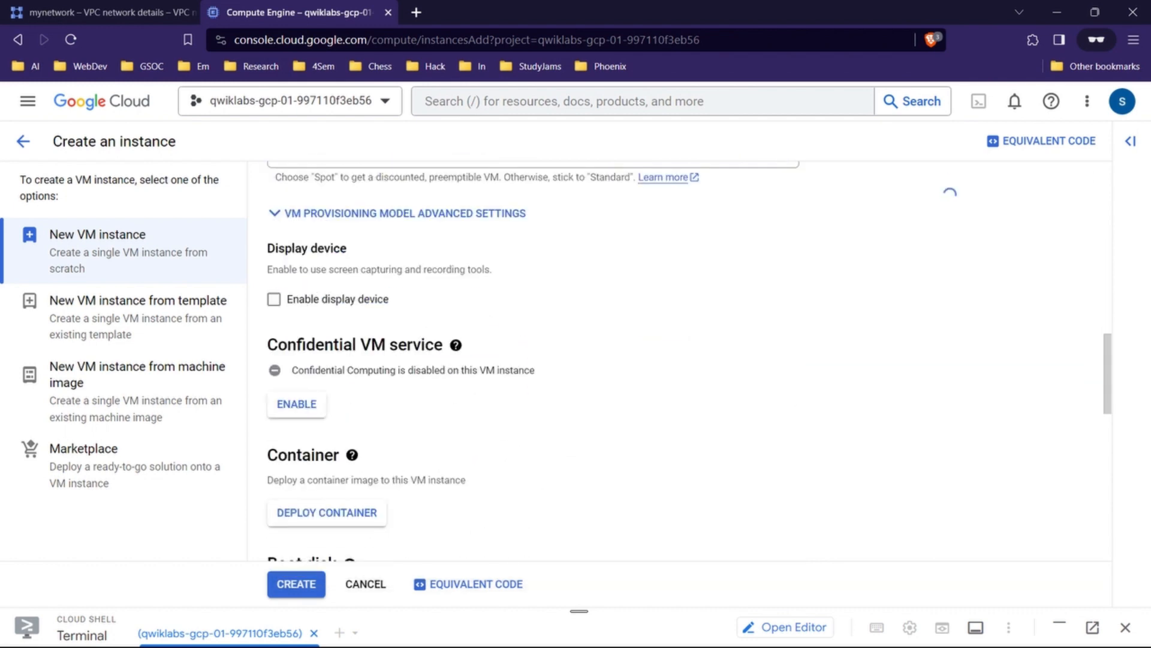
{"action": "scroll", "coordinate": [948, 195], "scroll_direction": "down", "scroll_amount": 2}
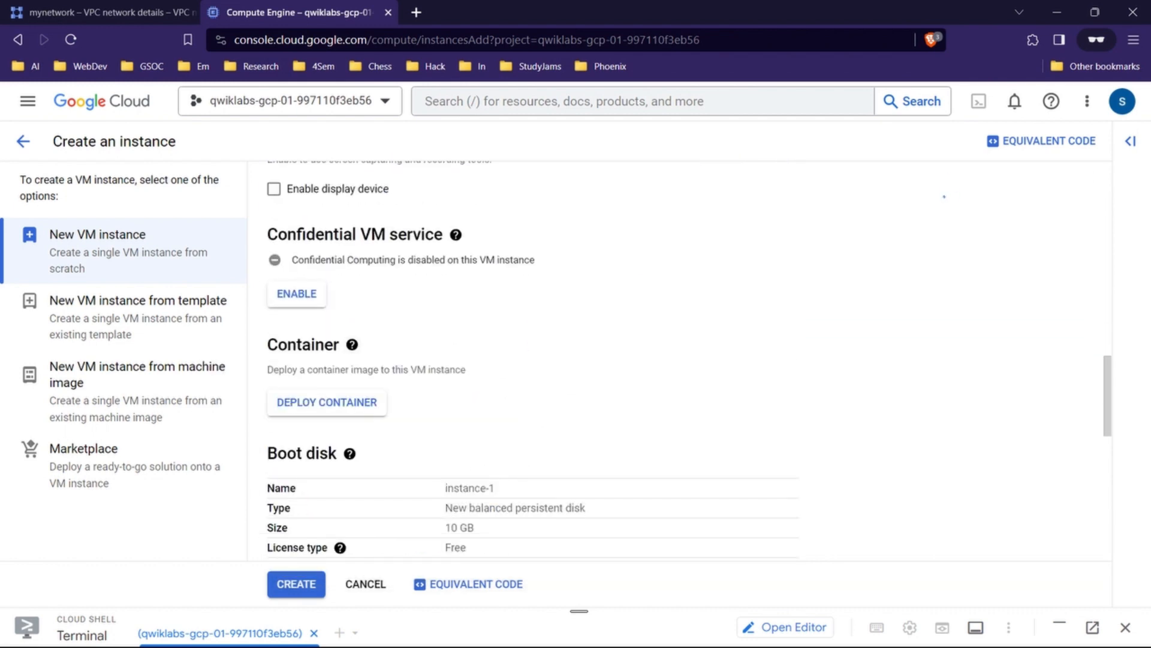
{"action": "scroll", "coordinate": [948, 195], "scroll_direction": "down", "scroll_amount": 3}
{"action": "scroll", "coordinate": [947, 195], "scroll_direction": "down", "scroll_amount": 8}
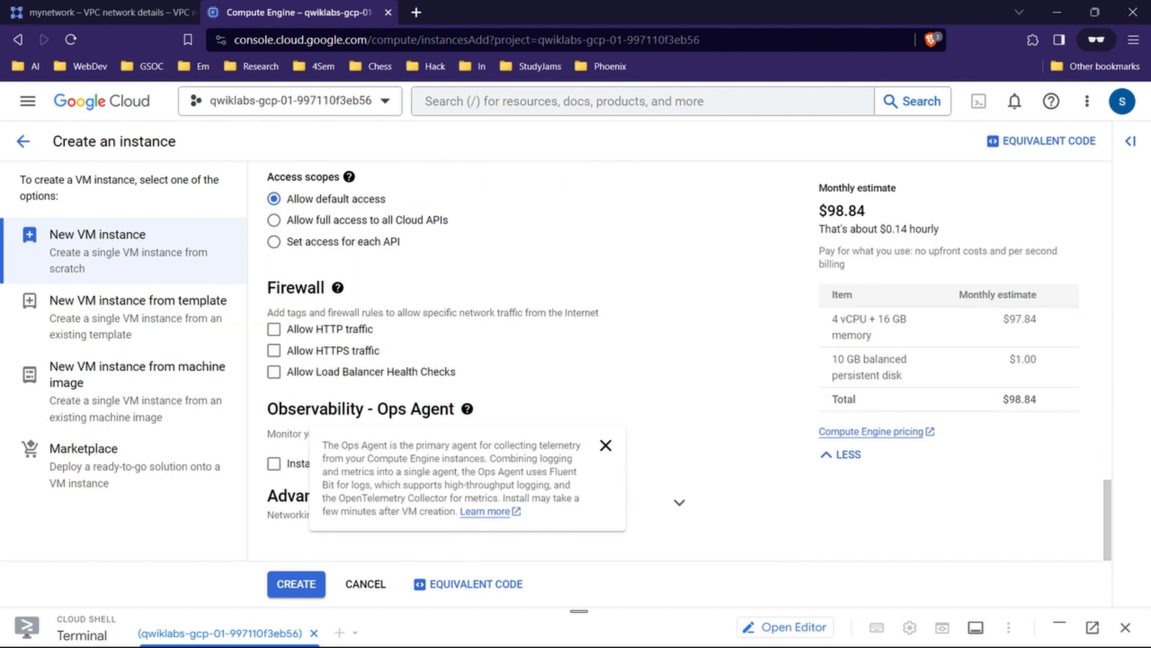
{"action": "scroll", "coordinate": [689, 358], "scroll_direction": "up", "scroll_amount": 5}
{"action": "scroll", "coordinate": [533, 360], "scroll_direction": "up", "scroll_amount": 5}
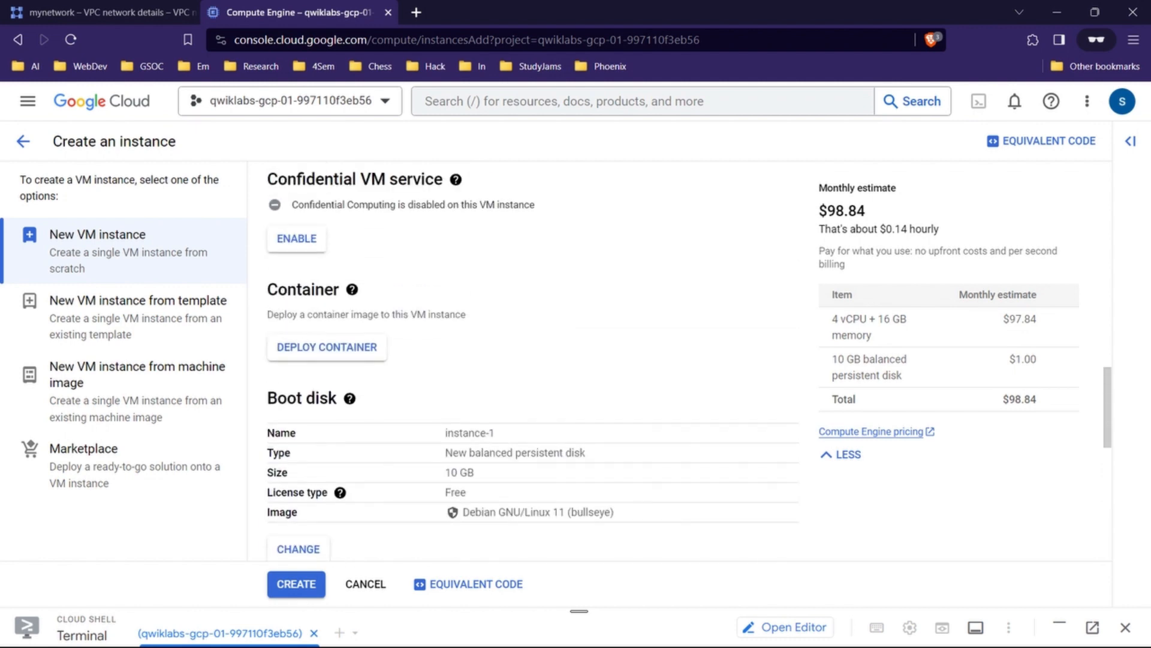
{"action": "scroll", "coordinate": [532, 360], "scroll_direction": "down", "scroll_amount": 10}
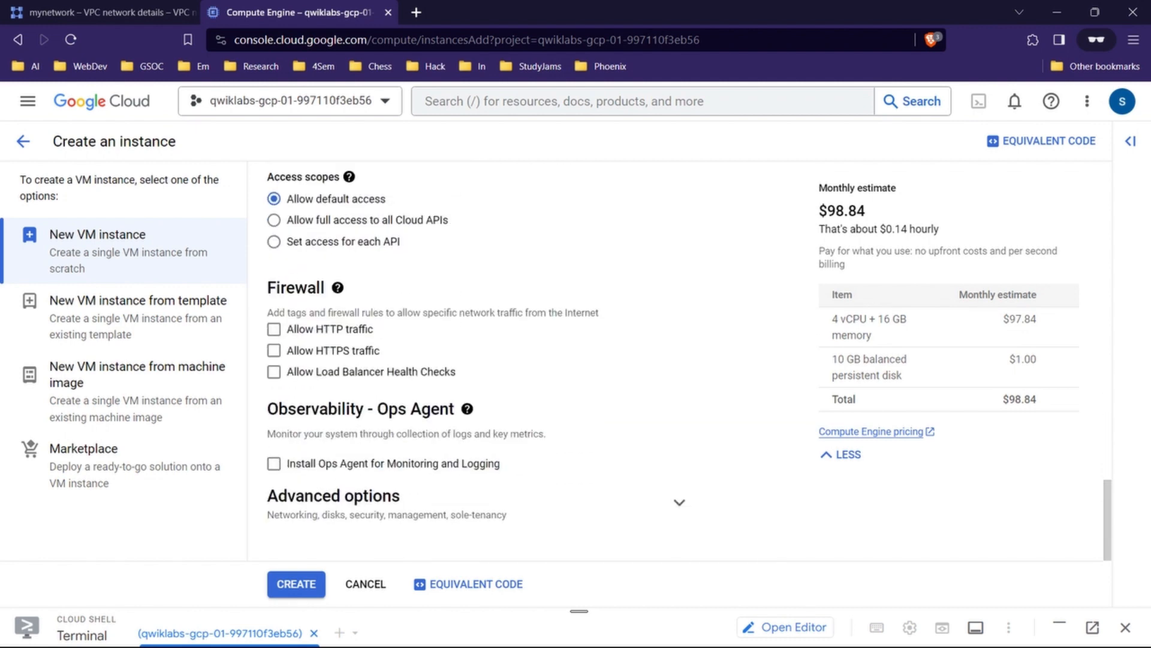
{"action": "left_click", "coordinate": [680, 502]}
{"action": "scroll", "coordinate": [679, 419], "scroll_direction": "down", "scroll_amount": 5}
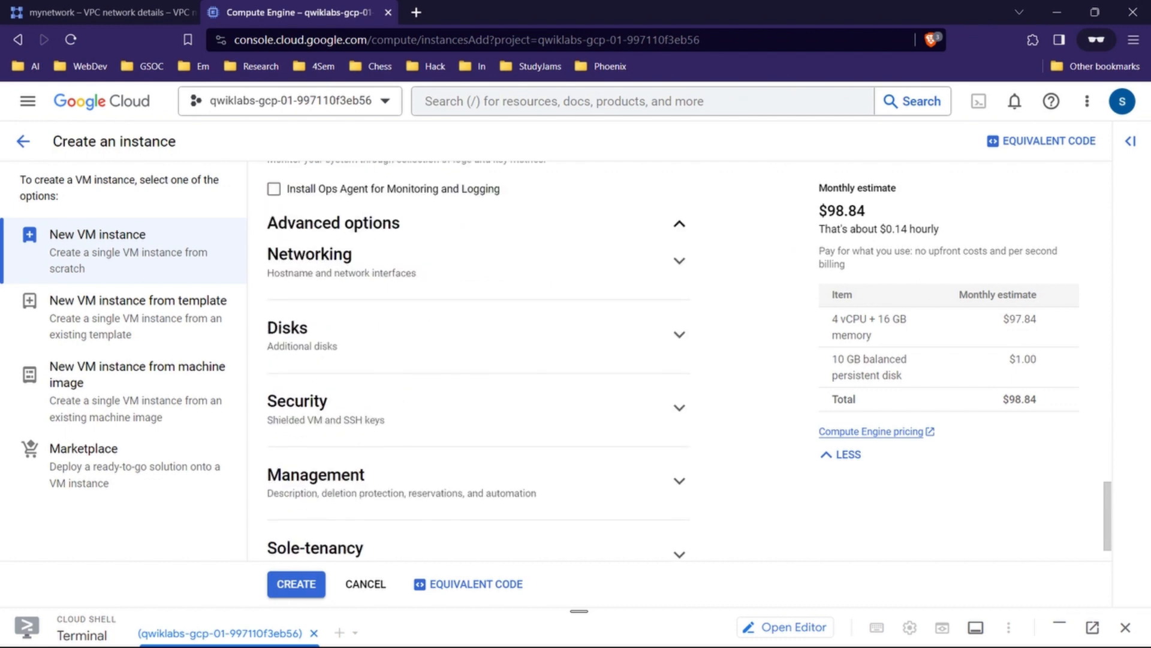
{"action": "scroll", "coordinate": [679, 261], "scroll_direction": "down", "scroll_amount": 6}
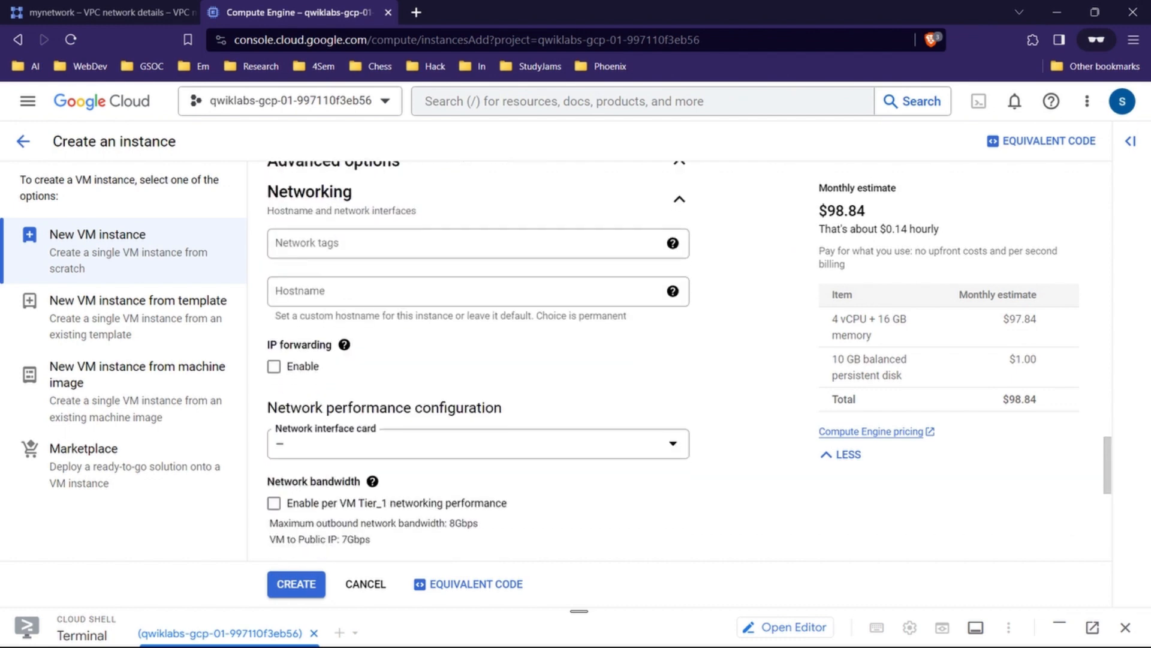
Add a network interface on managementnet with subnetwork managementsubnet-us-east1 and collapse its settings
{"action": "left_click", "coordinate": [352, 351]}
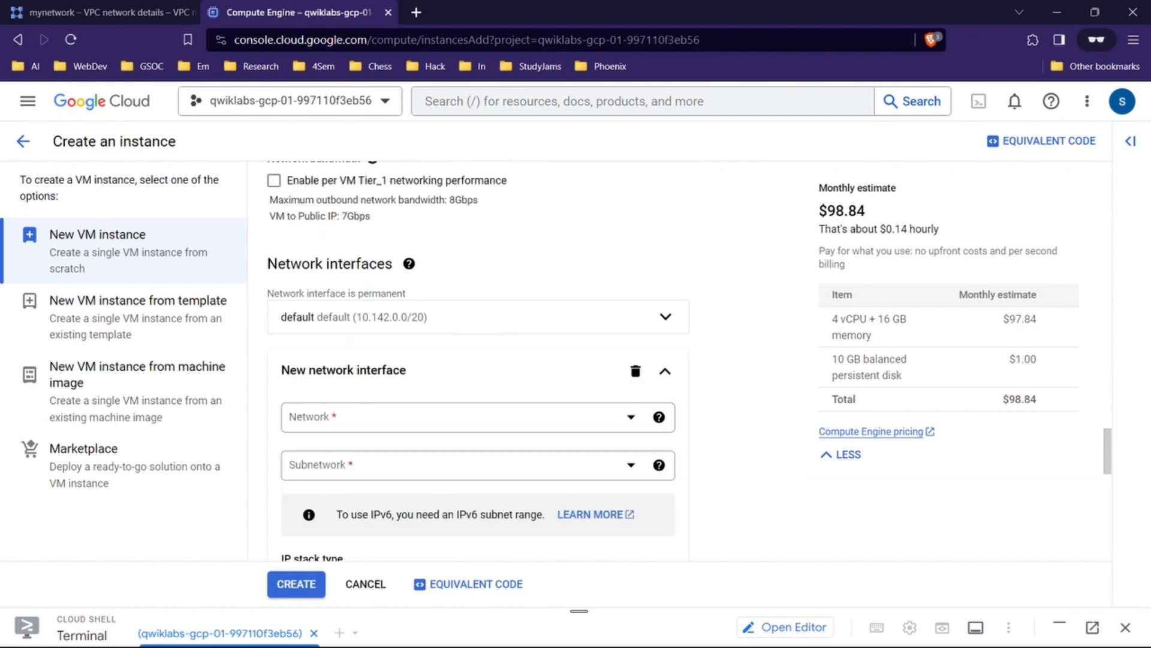
{"action": "scroll", "coordinate": [478, 360], "scroll_direction": "down", "scroll_amount": 1}
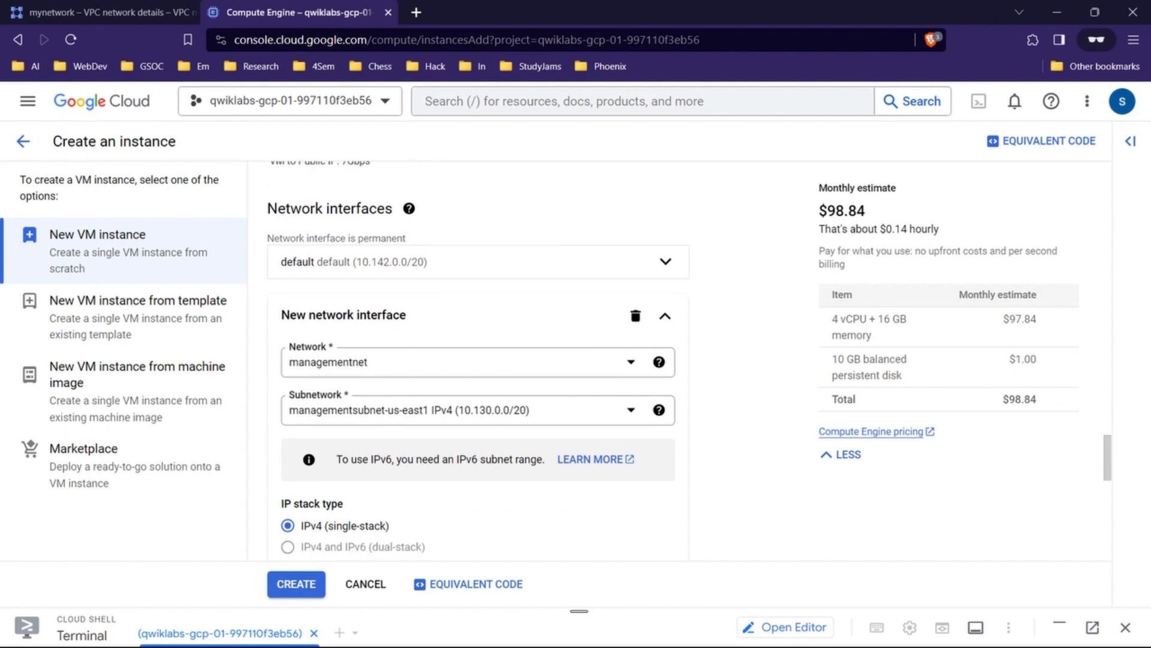
{"action": "left_click", "coordinate": [665, 316]}
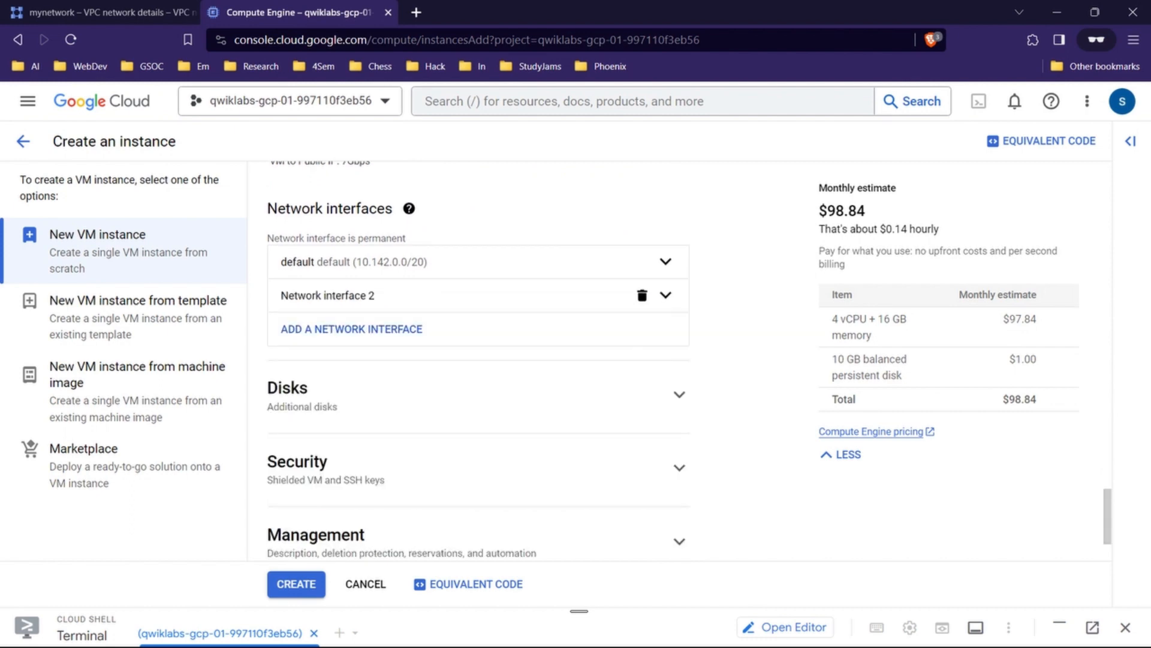
Add another network interface on mynetwork with the mynetwork subnetwork, and delete the default network interface
{"action": "left_click", "coordinate": [664, 326]}
{"action": "scroll", "coordinate": [665, 349], "scroll_direction": "down", "scroll_amount": 1}
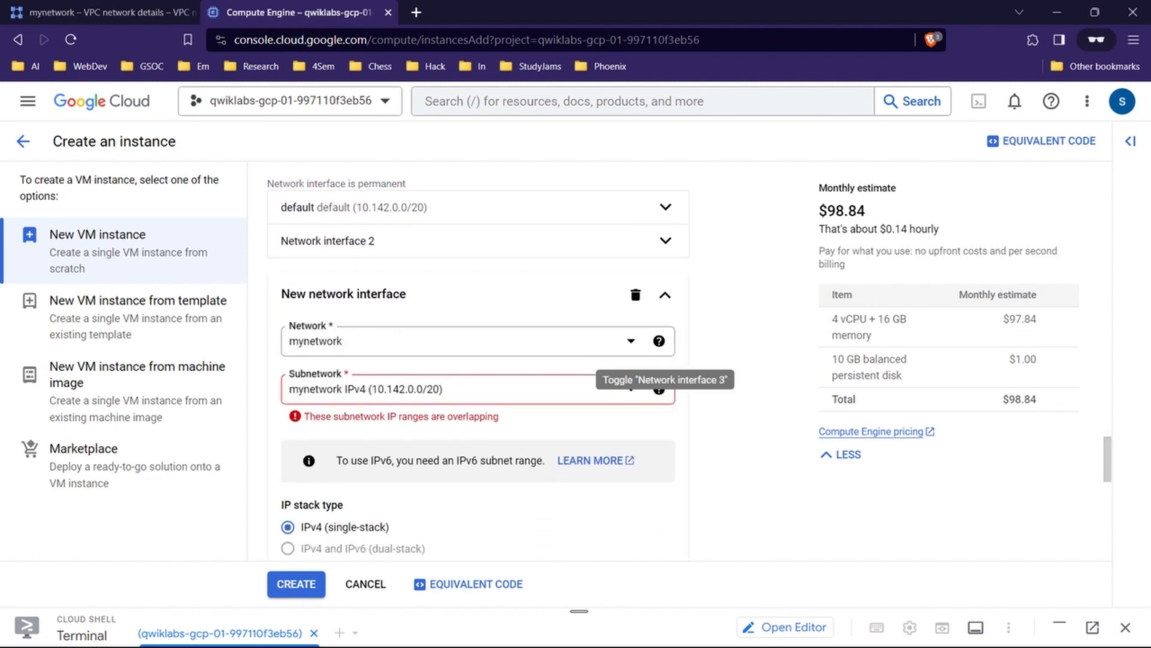
{"action": "left_click", "coordinate": [642, 207]}
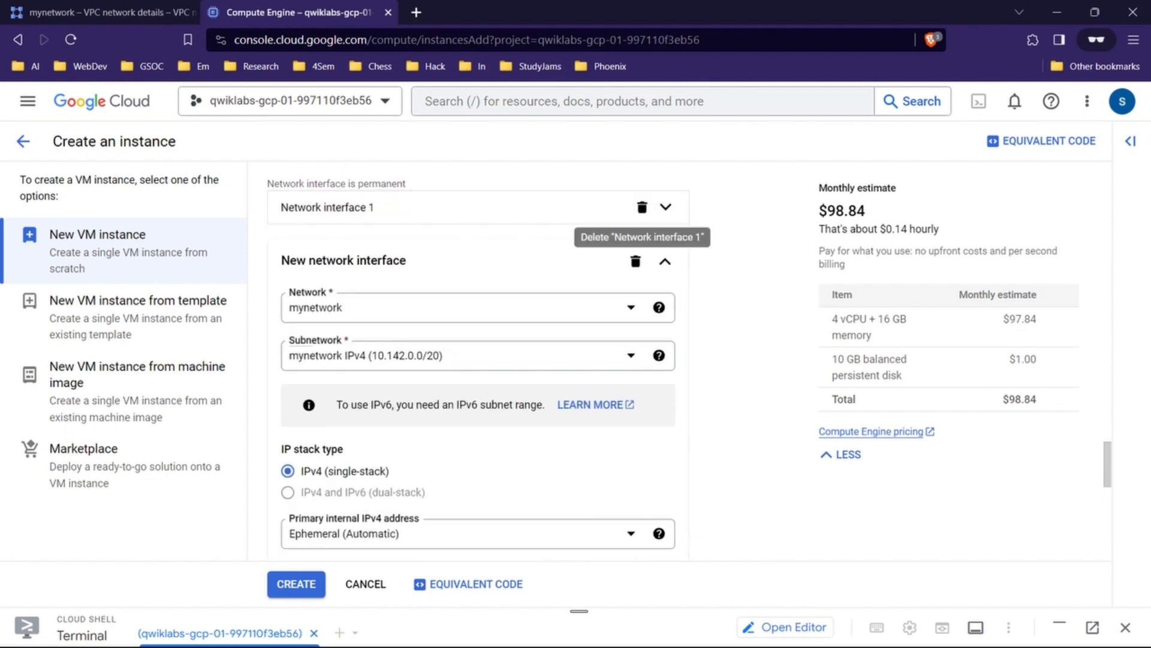
Confirm the settings of the managementnet and mynetwork network interfaces so both are finished
{"action": "left_click", "coordinate": [665, 207]}
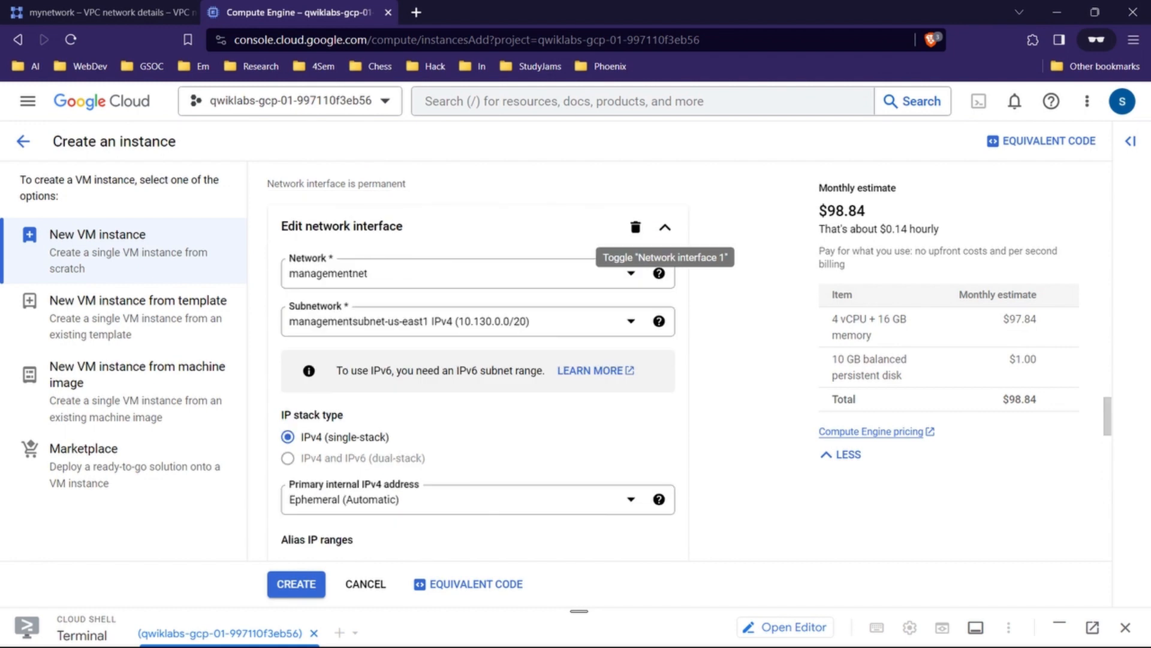
{"action": "scroll", "coordinate": [665, 228], "scroll_direction": "down", "scroll_amount": 7}
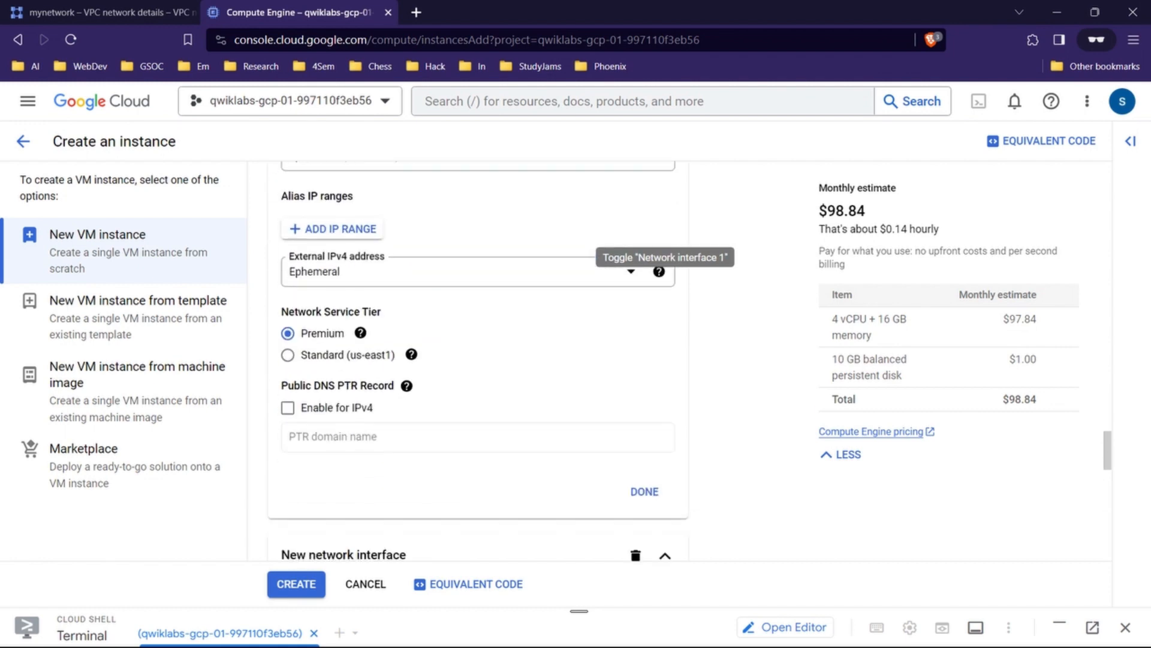
{"action": "left_click", "coordinate": [644, 450]}
{"action": "scroll", "coordinate": [478, 360], "scroll_direction": "down", "scroll_amount": 3}
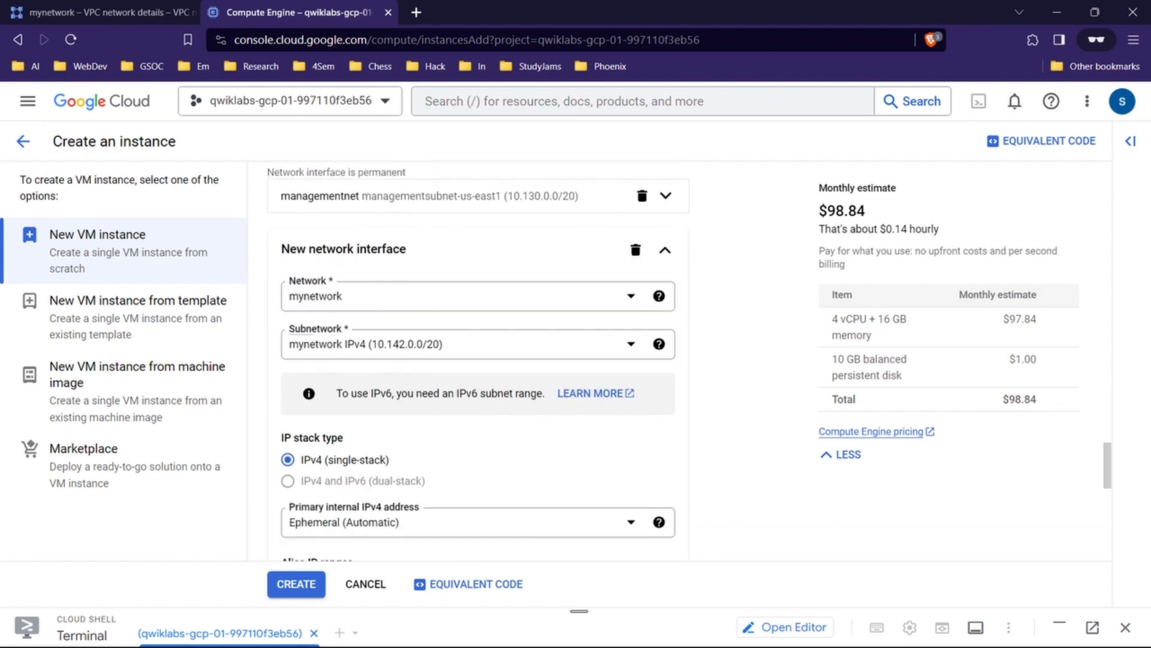
{"action": "scroll", "coordinate": [643, 419], "scroll_direction": "down", "scroll_amount": 6}
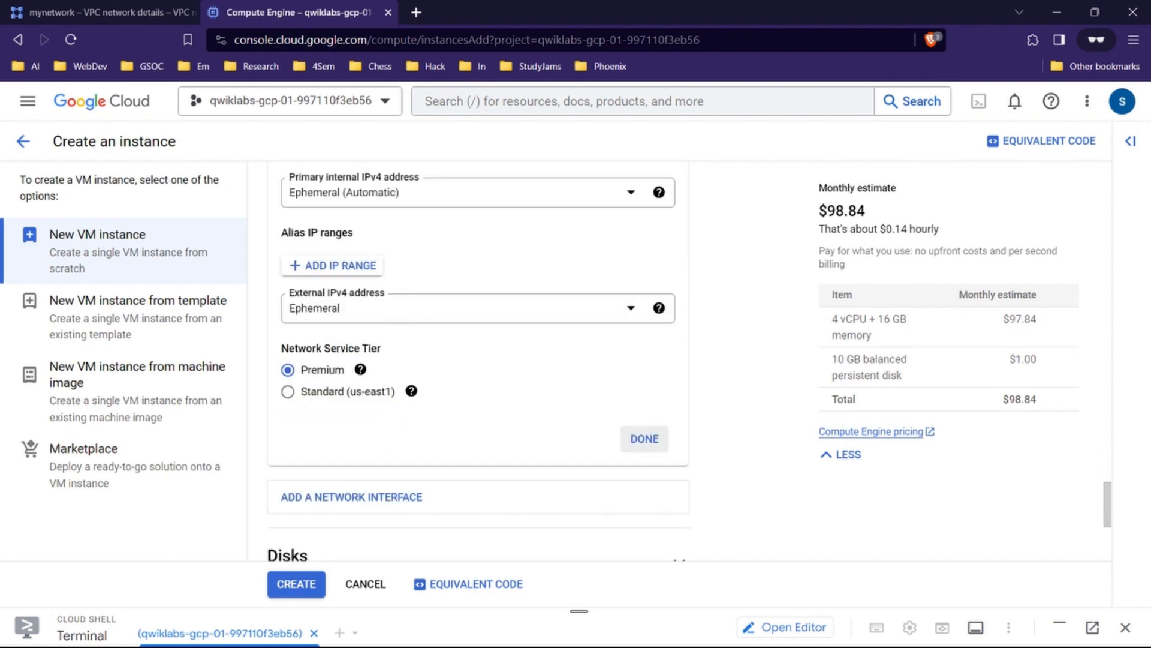
{"action": "left_click", "coordinate": [642, 437]}
{"action": "scroll", "coordinate": [659, 270], "scroll_direction": "up", "scroll_amount": 2}
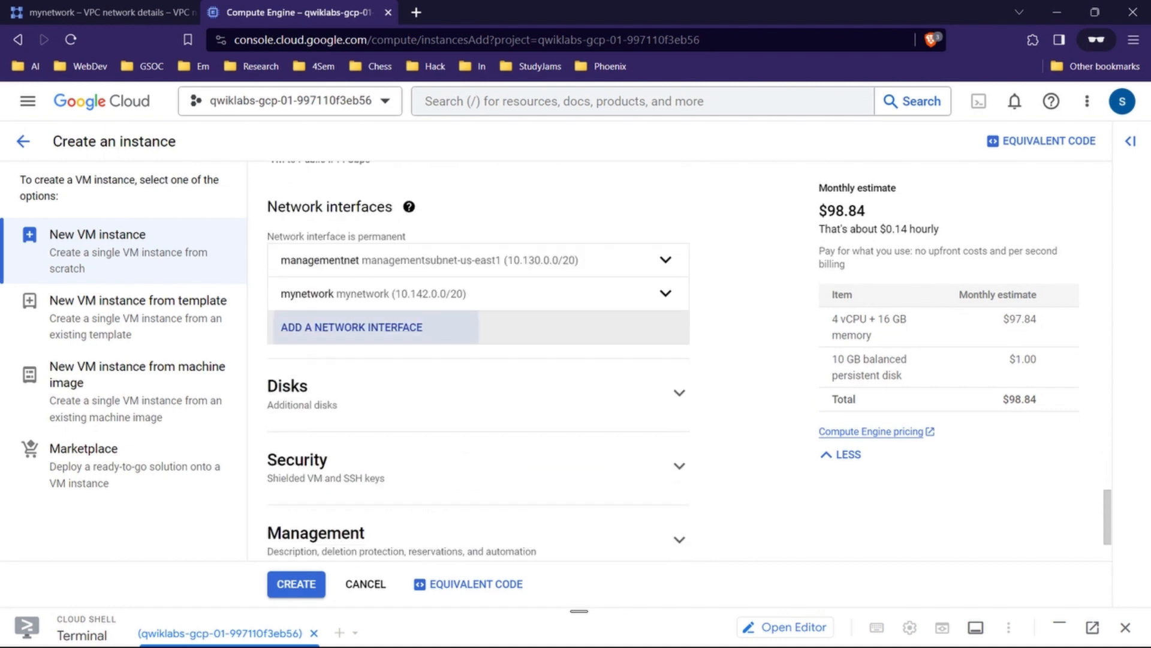
Add a third network interface on privatenet with subnetwork privatesubnet-us-east1 and confirm it
{"action": "left_click", "coordinate": [660, 327]}
{"action": "left_click", "coordinate": [456, 413]}
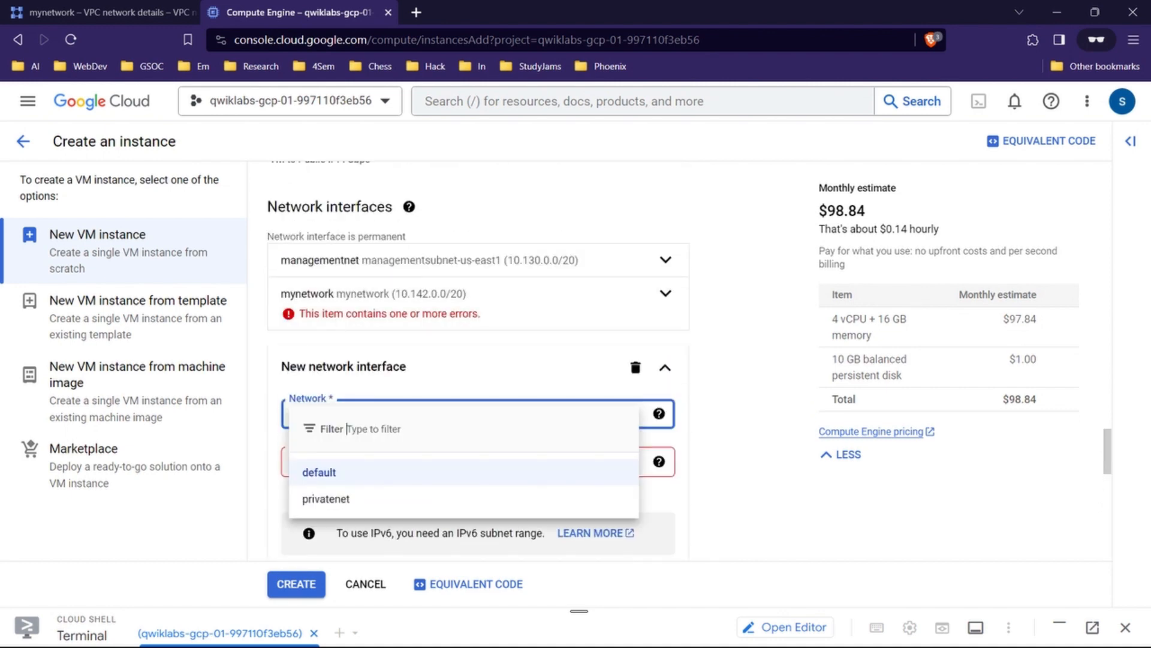
{"action": "left_click", "coordinate": [336, 497]}
{"action": "scroll", "coordinate": [479, 360], "scroll_direction": "down", "scroll_amount": 6}
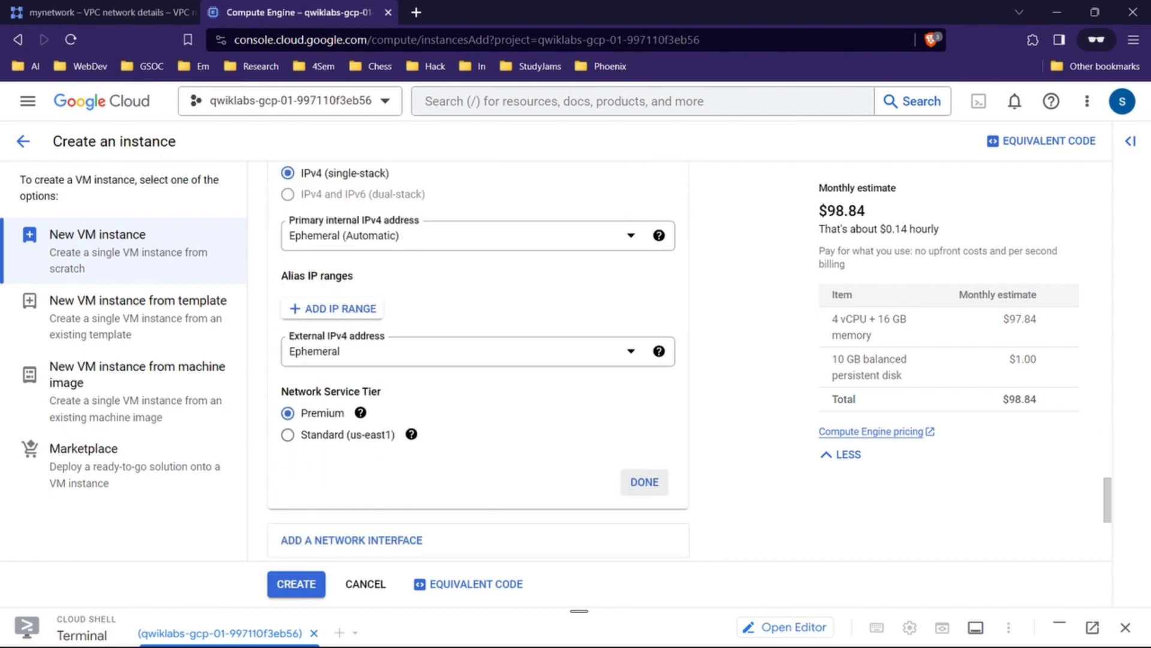
{"action": "left_click", "coordinate": [645, 483]}
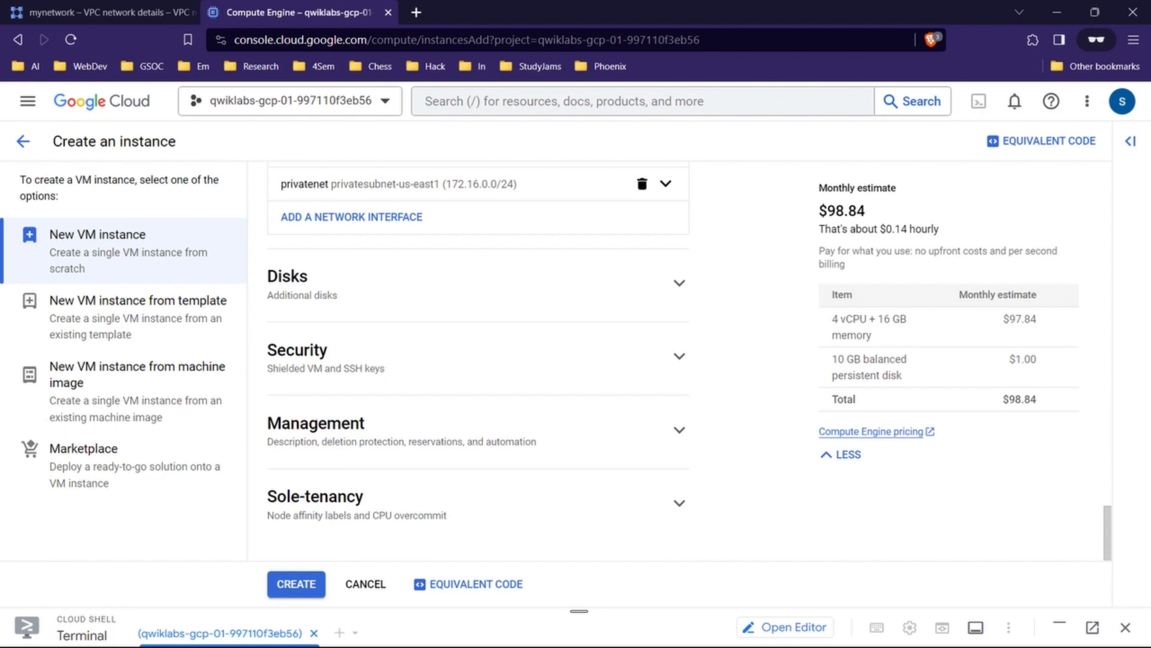
{"action": "scroll", "coordinate": [479, 360], "scroll_direction": "up", "scroll_amount": 3}
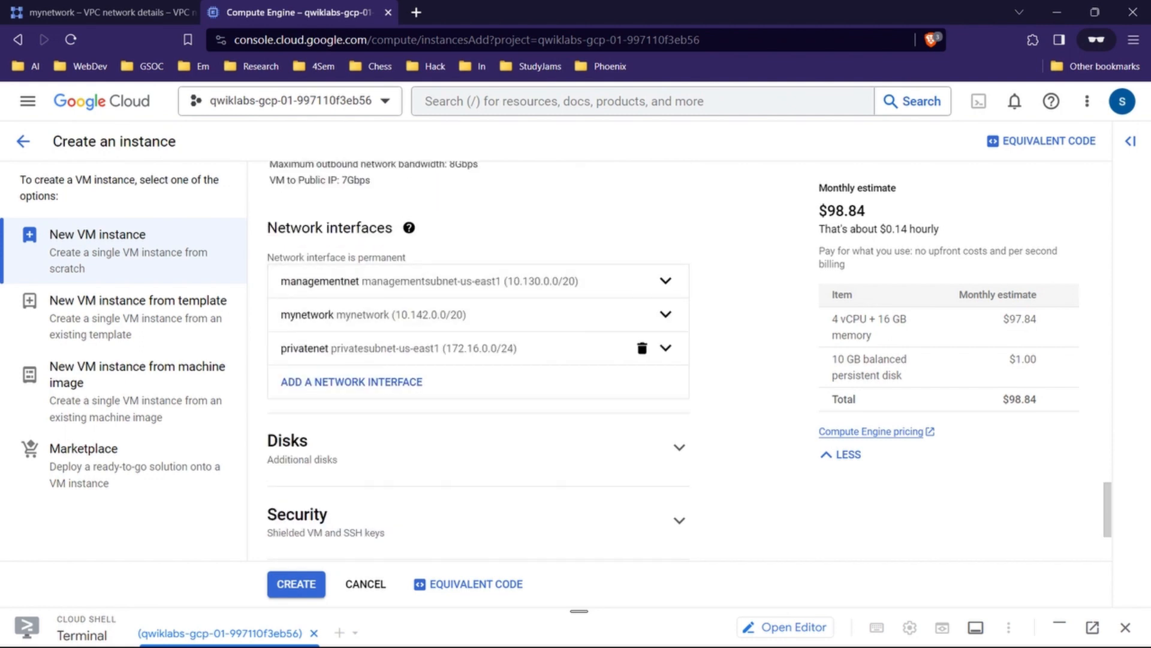
Name the instance vm-appliance as given in the lab instructions, create it, and hide the related actions below the instance list
{"action": "scroll", "coordinate": [533, 360], "scroll_direction": "up", "scroll_amount": 20}
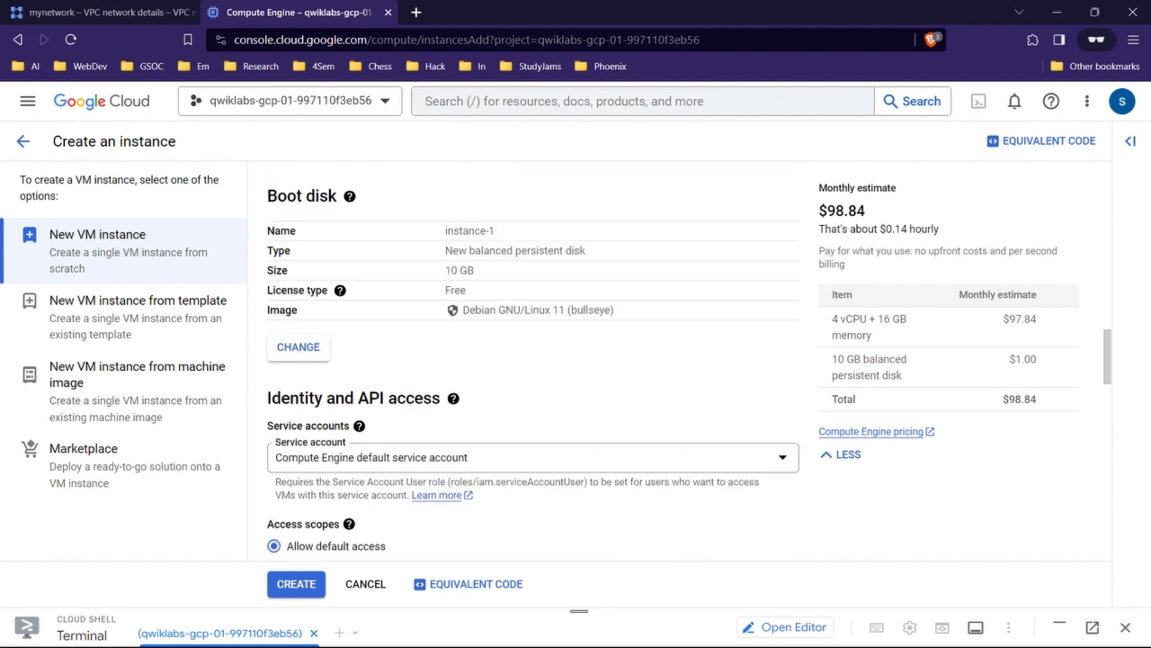
{"action": "left_click_drag", "start_coordinate": [330, 202], "coordinate": [311, 202]}
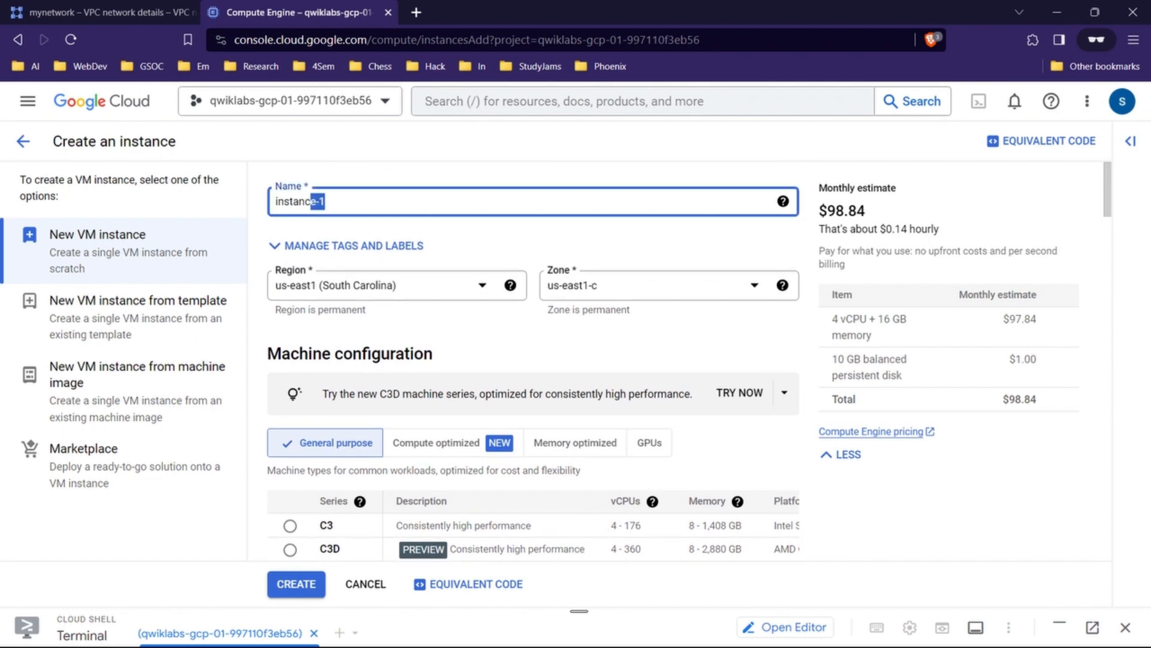
{"action": "mouse_move", "coordinate": [637, 630]}
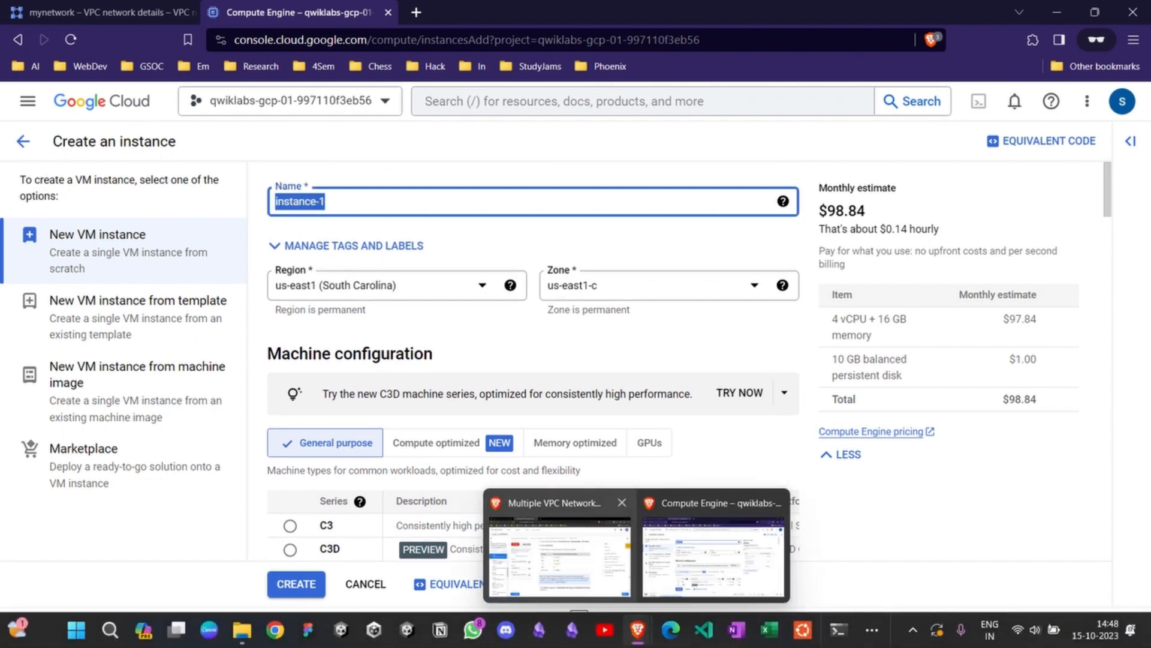
{"action": "left_click", "coordinate": [563, 549]}
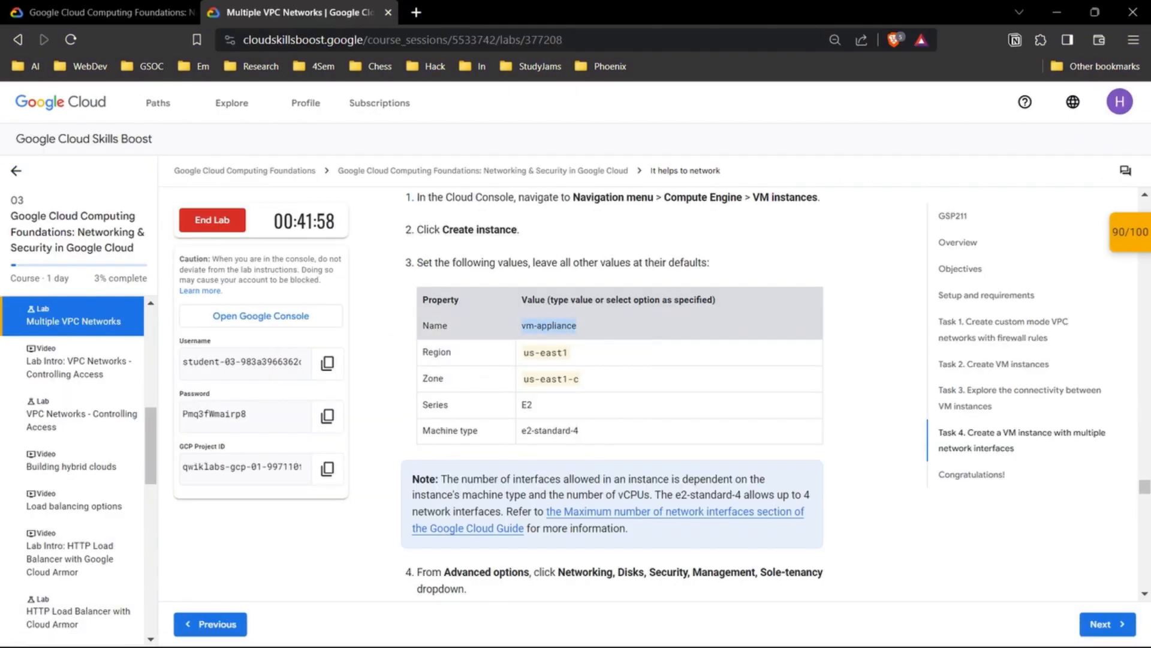
{"action": "mouse_move", "coordinate": [638, 630]}
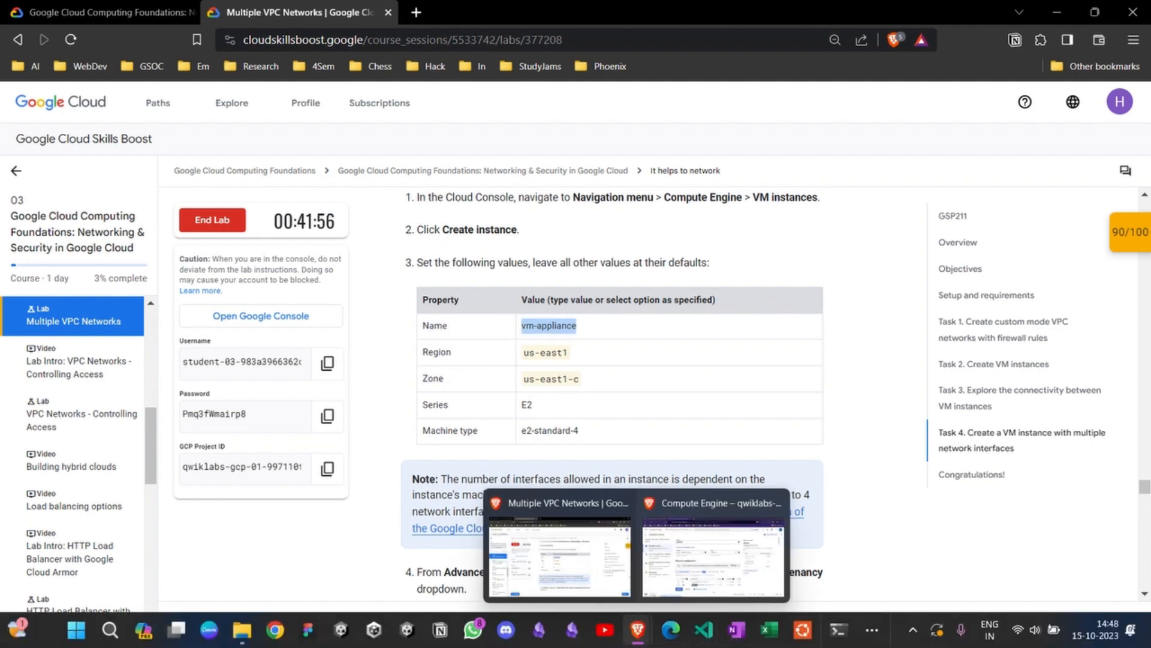
{"action": "left_click", "coordinate": [715, 540]}
{"action": "type", "text": "vm-appliance"}
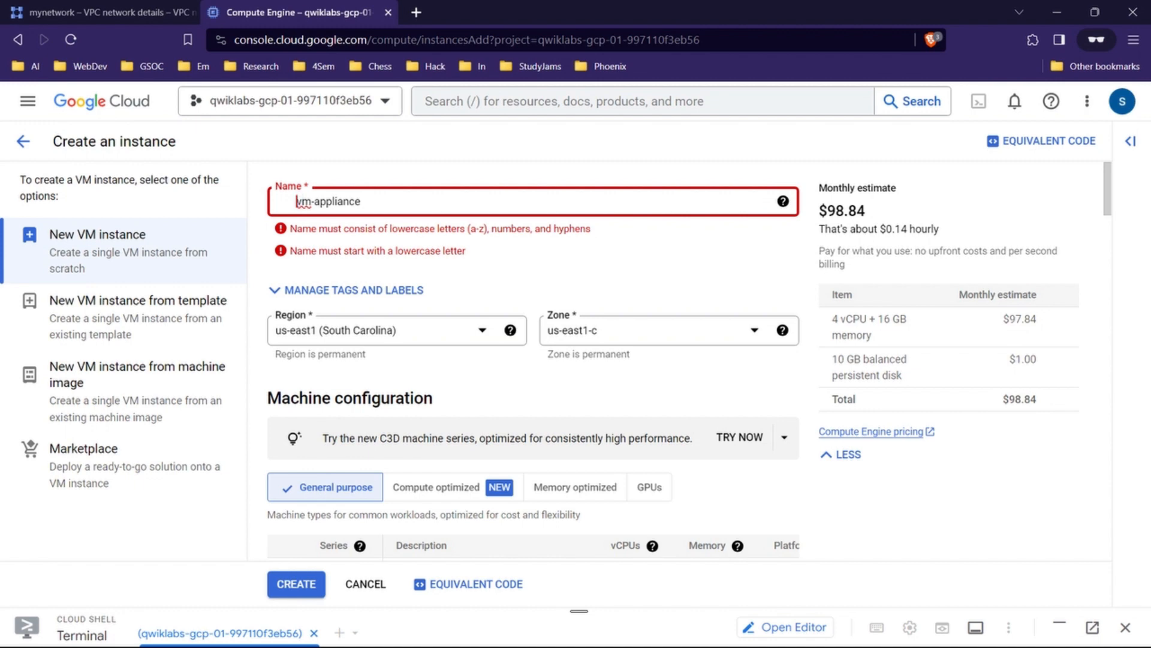
{"action": "key", "text": "BackSpace"}
{"action": "left_click", "coordinate": [297, 584]}
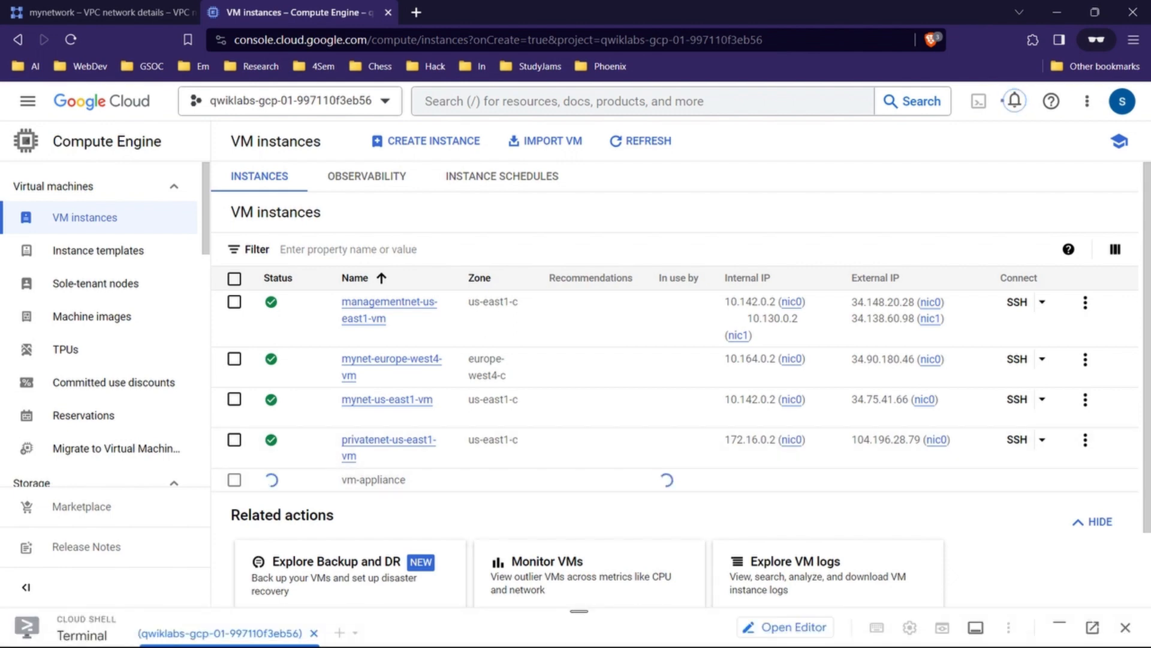
{"action": "left_click", "coordinate": [1093, 522]}
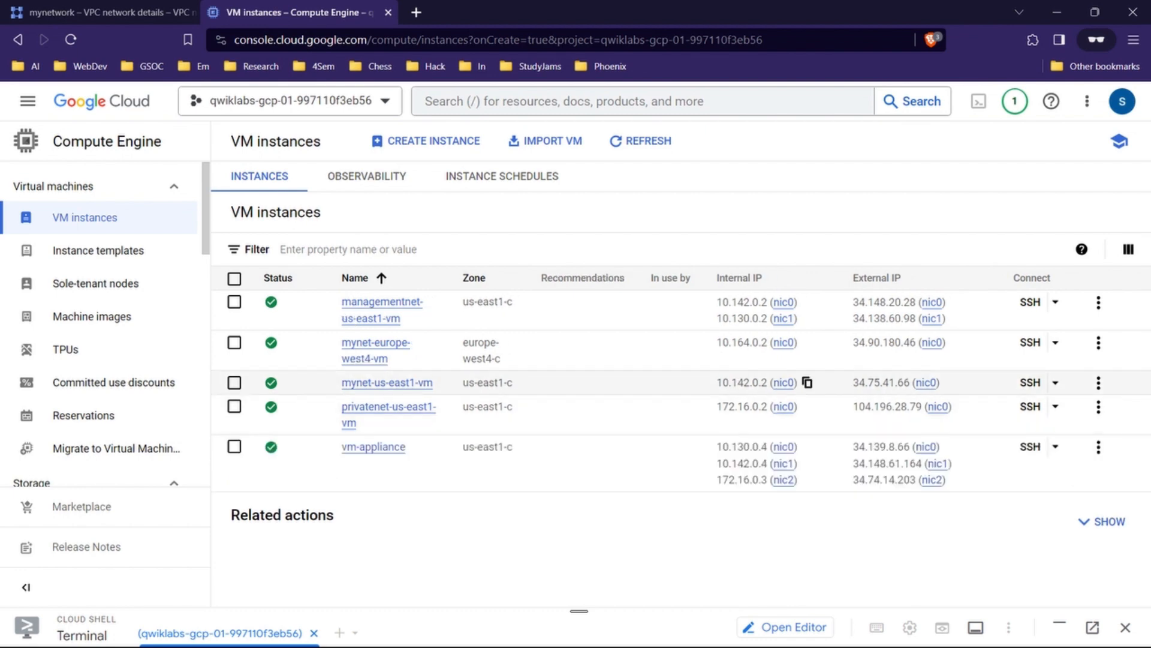
Switch to the lab instructions and check the progress of the Task 4 checkpoint for a VM instance with multiple network interfaces
{"action": "mouse_move", "coordinate": [638, 629]}
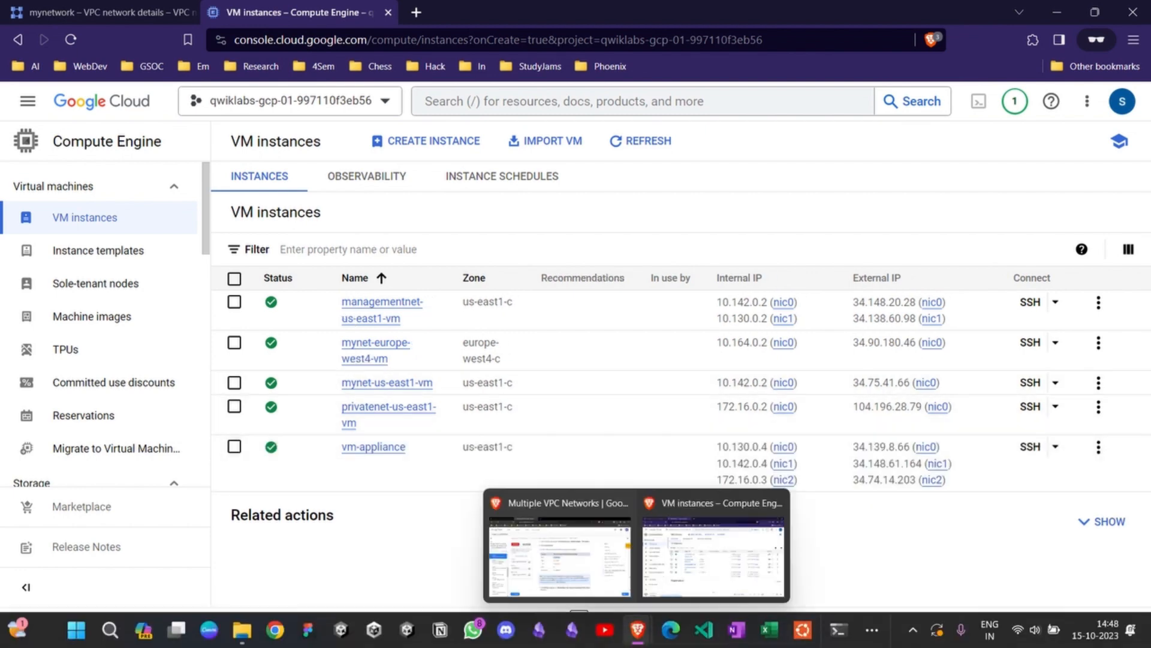
{"action": "left_click", "coordinate": [555, 540]}
{"action": "scroll", "coordinate": [540, 389], "scroll_direction": "down", "scroll_amount": 12}
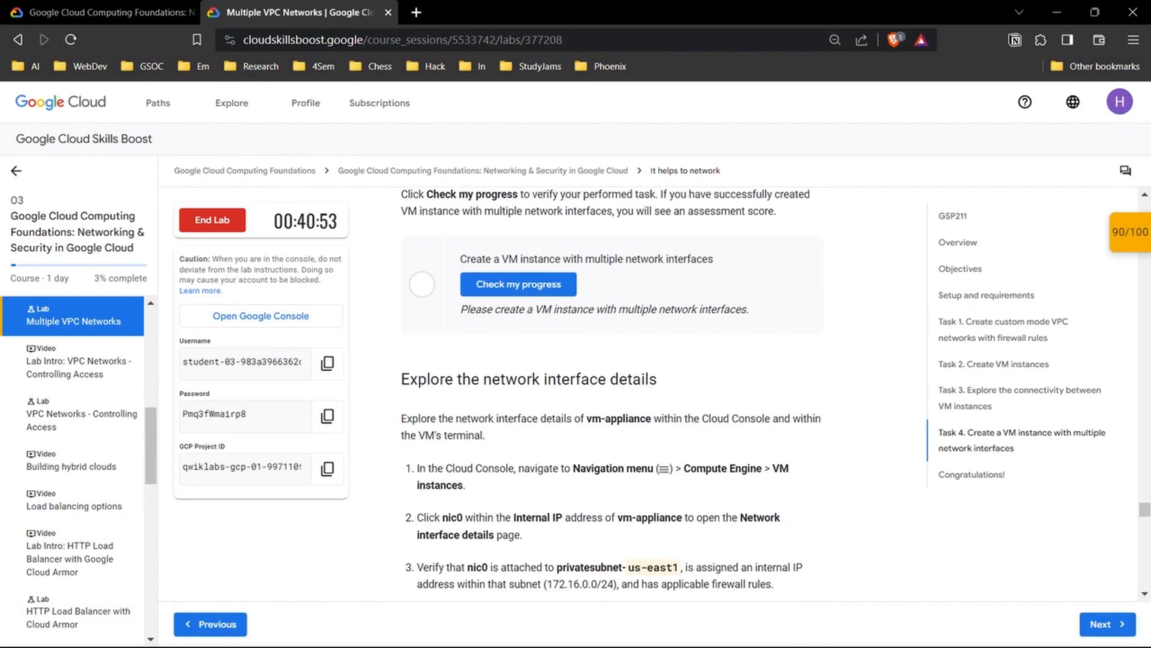
{"action": "left_click", "coordinate": [519, 284]}
{"action": "scroll", "coordinate": [519, 285], "scroll_direction": "up", "scroll_amount": 3}
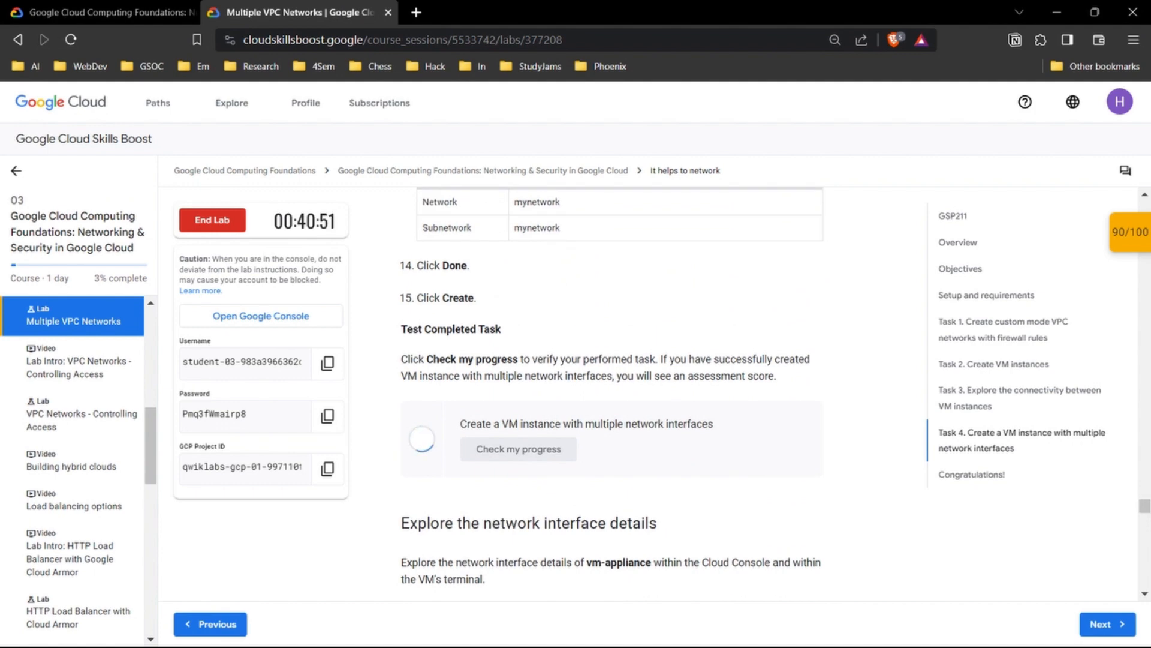
Go through the remaining lab instructions to the end, then end the lab and confirm the submission
{"action": "scroll", "coordinate": [612, 395], "scroll_direction": "down", "scroll_amount": 15}
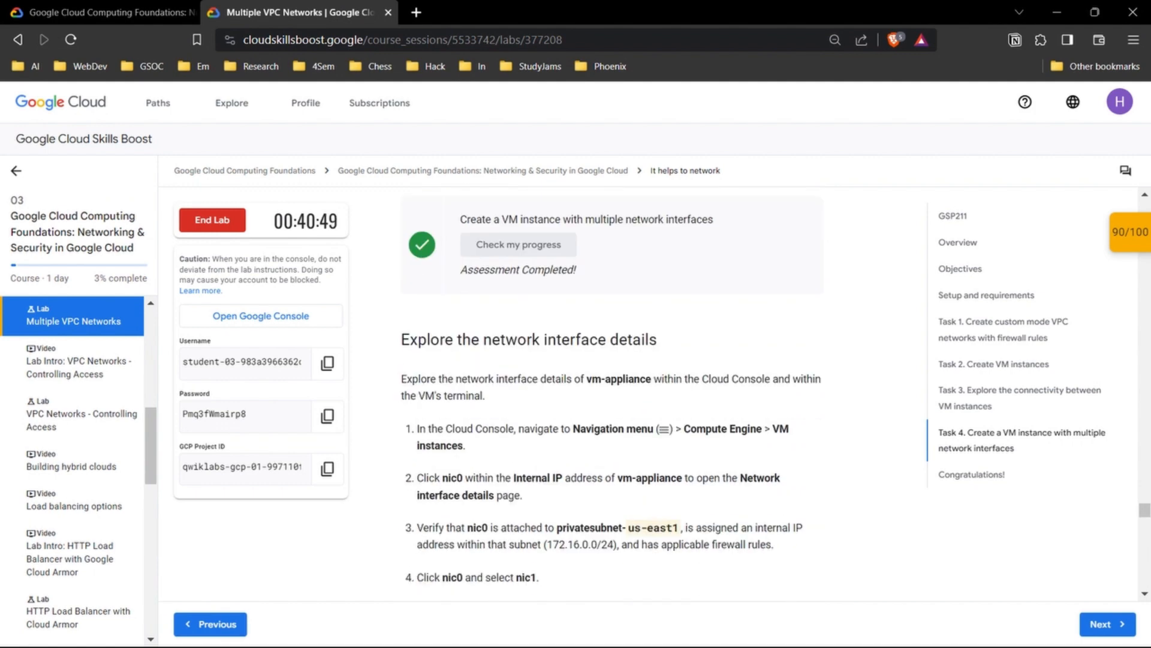
{"action": "scroll", "coordinate": [611, 396], "scroll_direction": "down", "scroll_amount": 15}
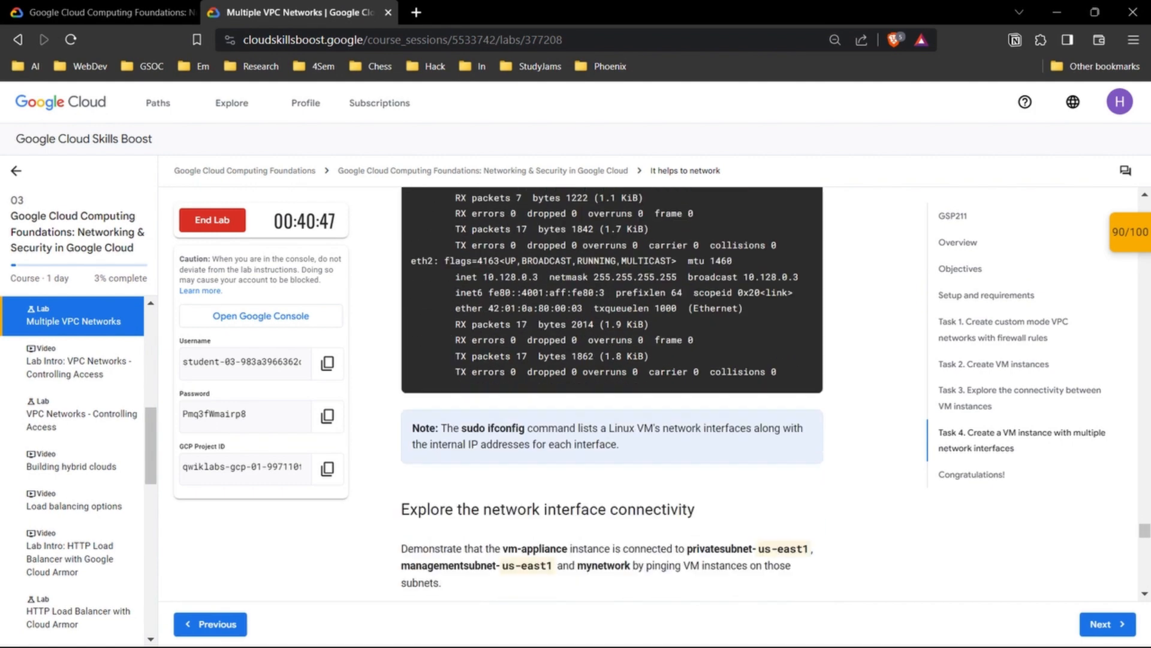
{"action": "scroll", "coordinate": [612, 396], "scroll_direction": "down", "scroll_amount": 15}
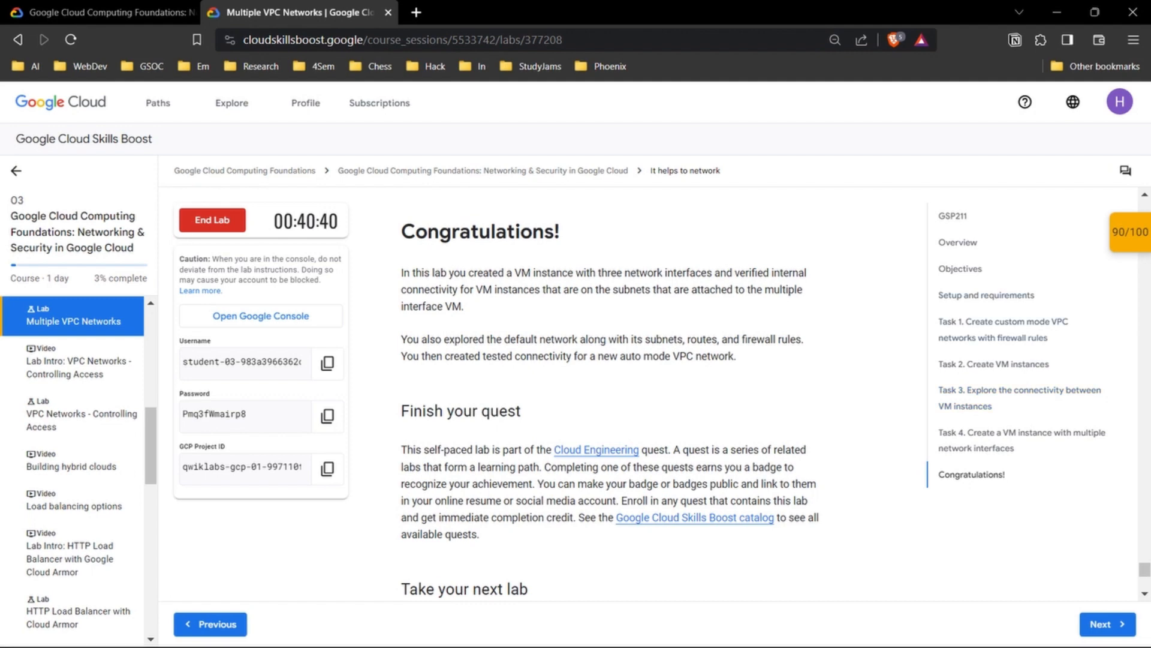
{"action": "left_click", "coordinate": [213, 220]}
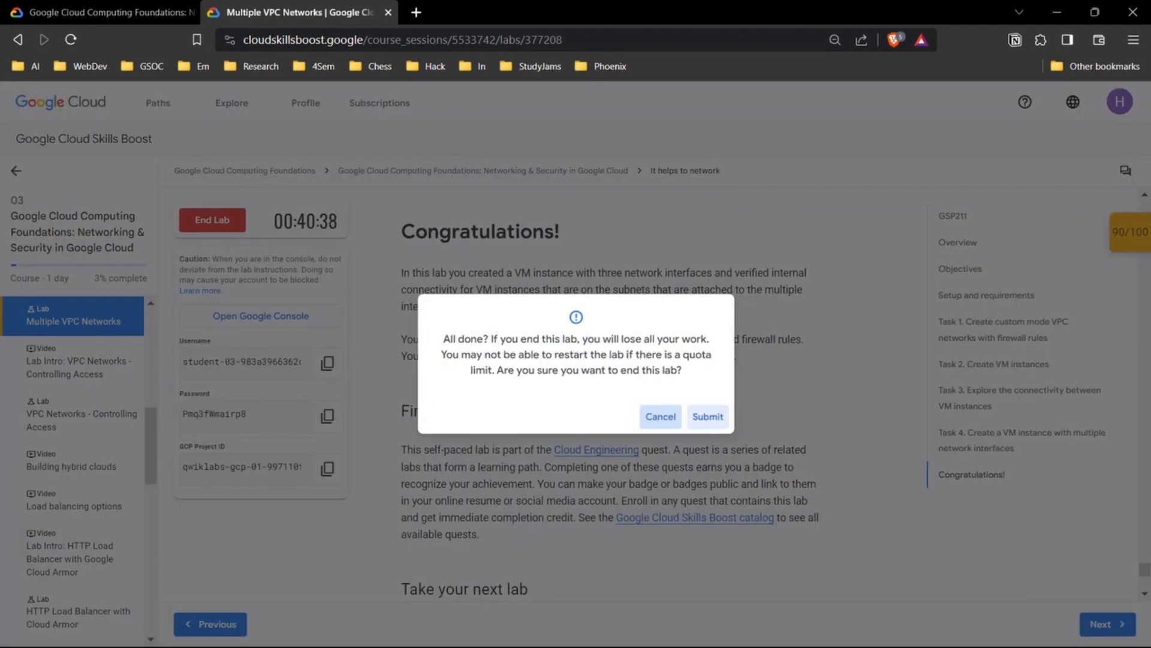
{"action": "left_click", "coordinate": [707, 416]}
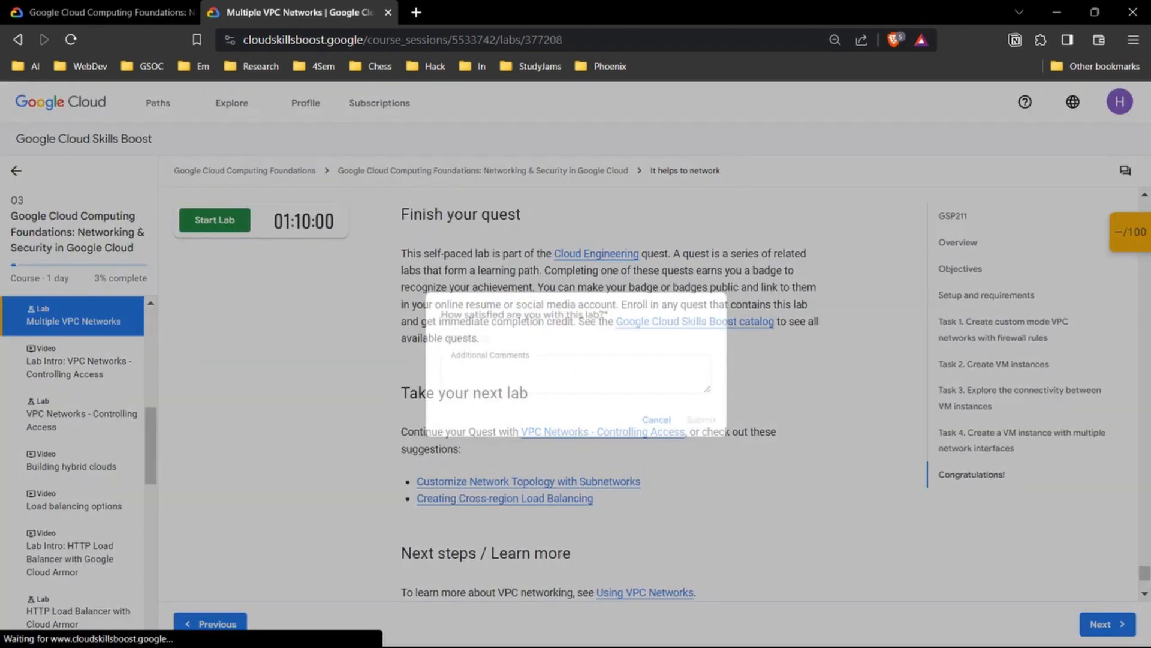